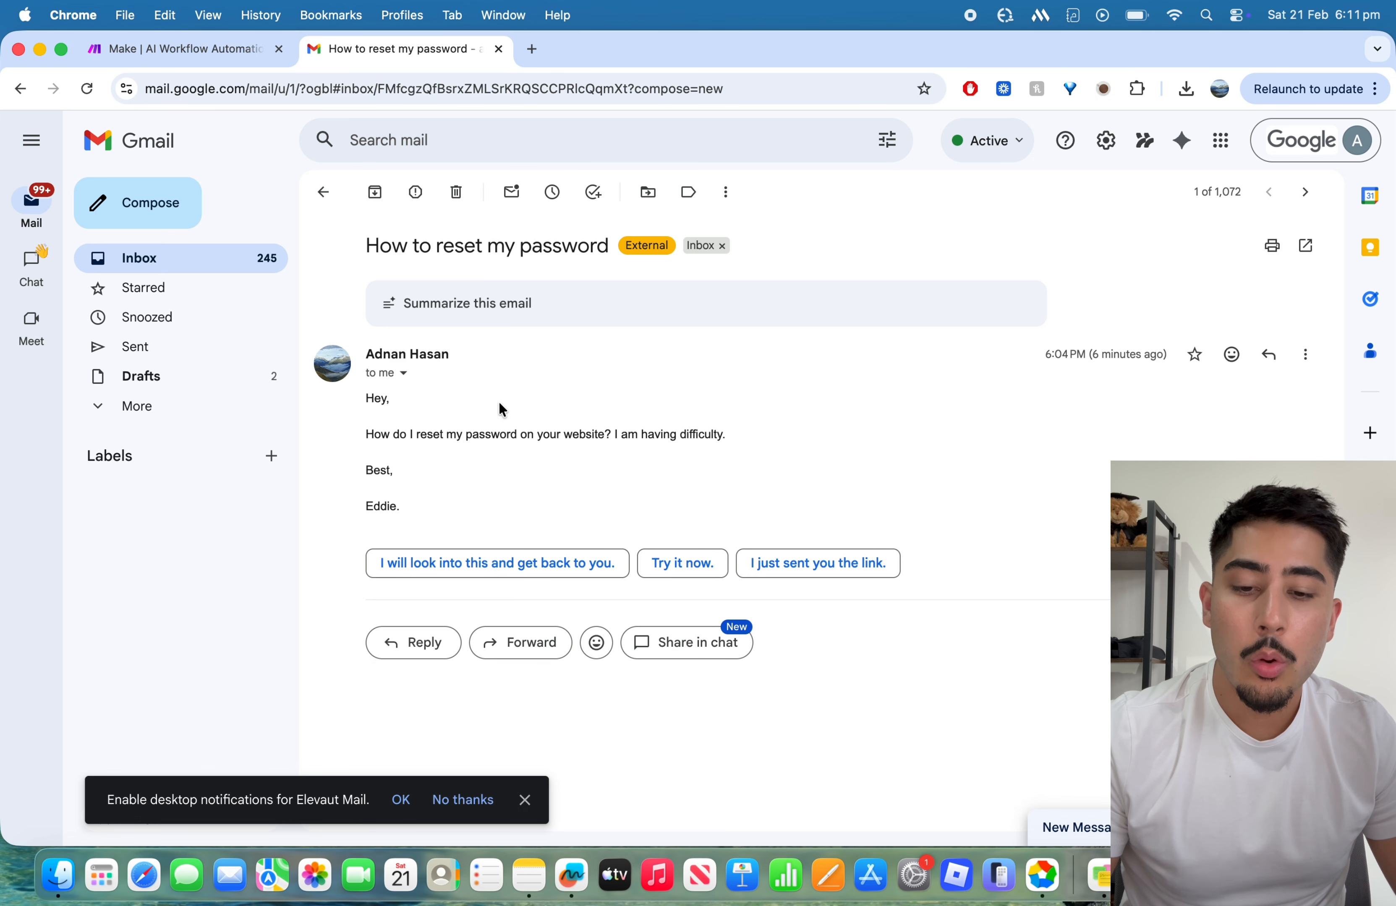
# Step: Log in to Make and create a new scenario from the team's scenario overview
pyautogui.click(188, 49)
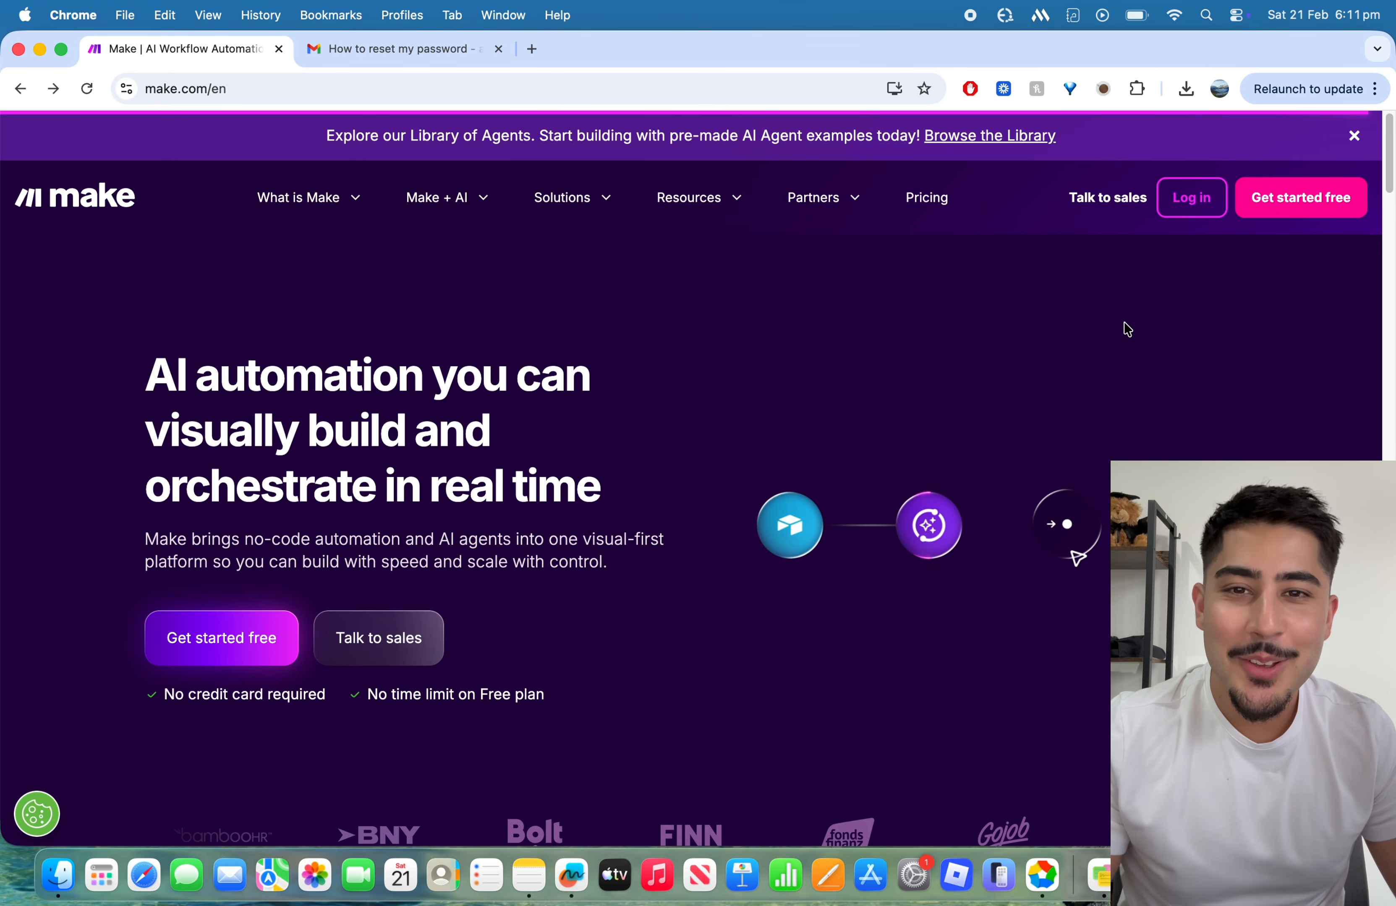
pyautogui.click(1184, 196)
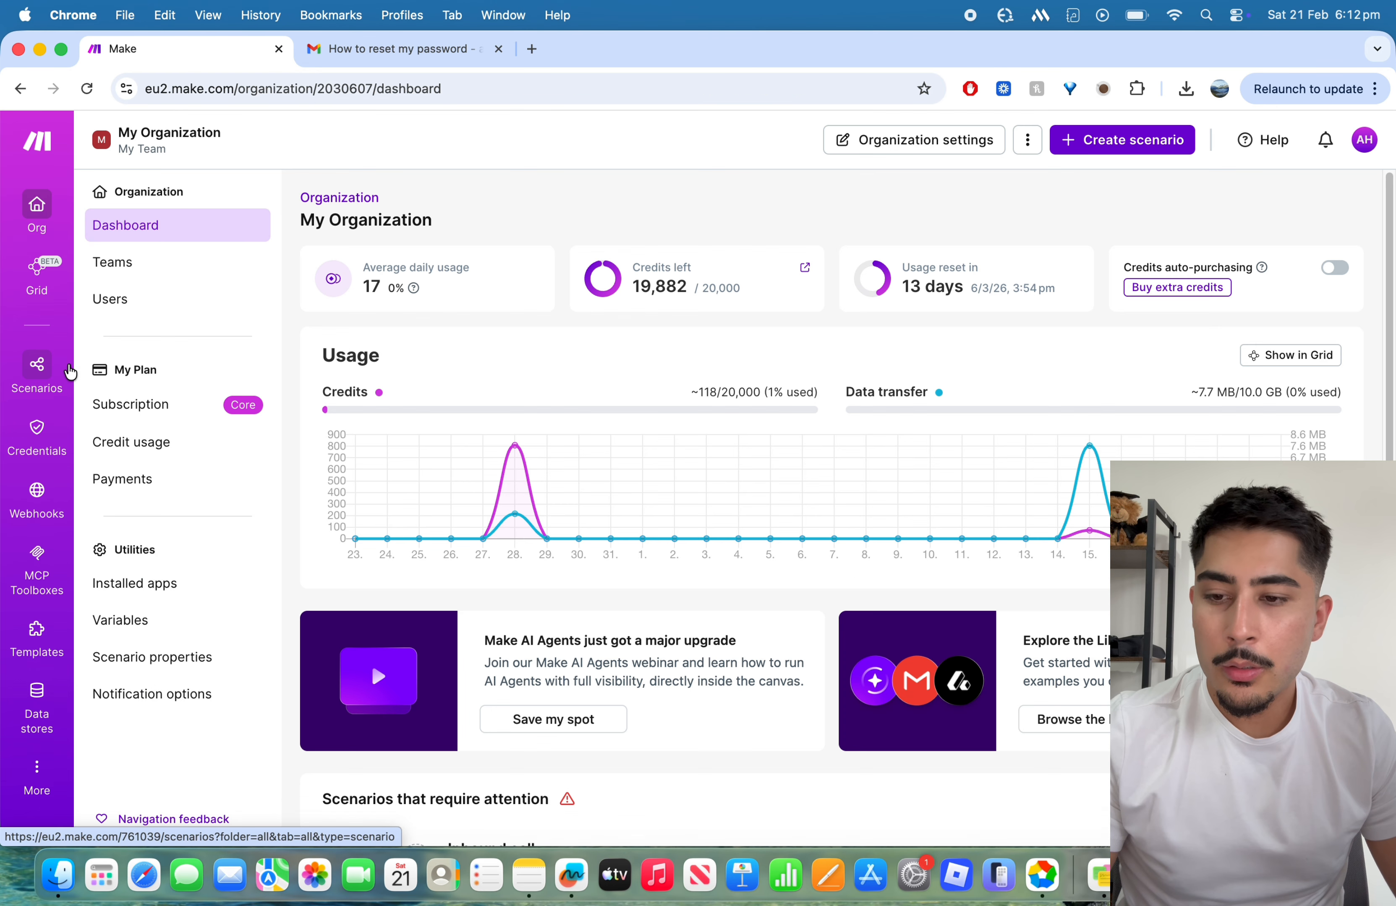
pyautogui.click(49, 372)
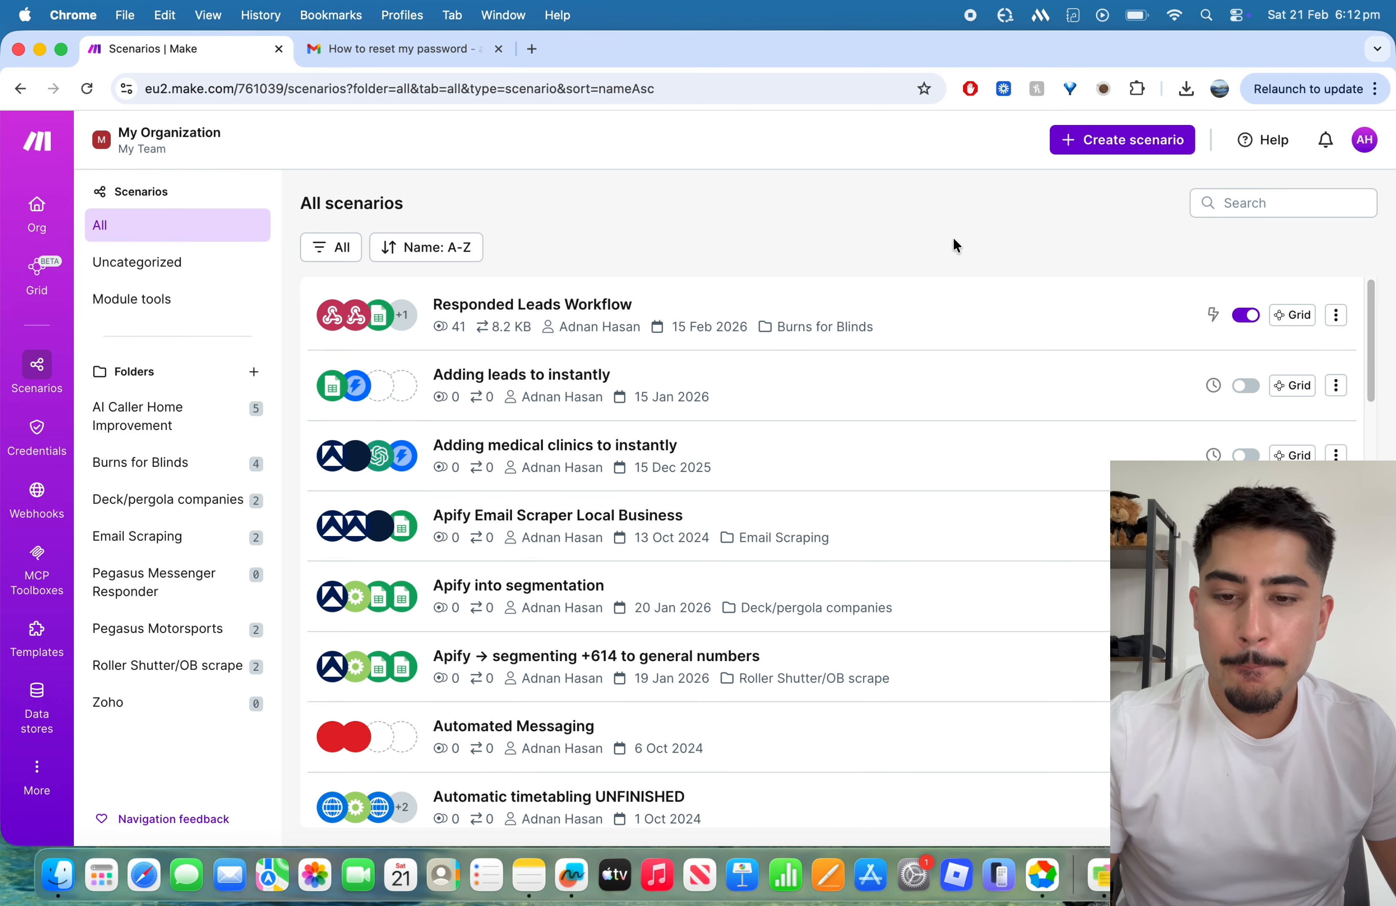
pyautogui.click(1153, 140)
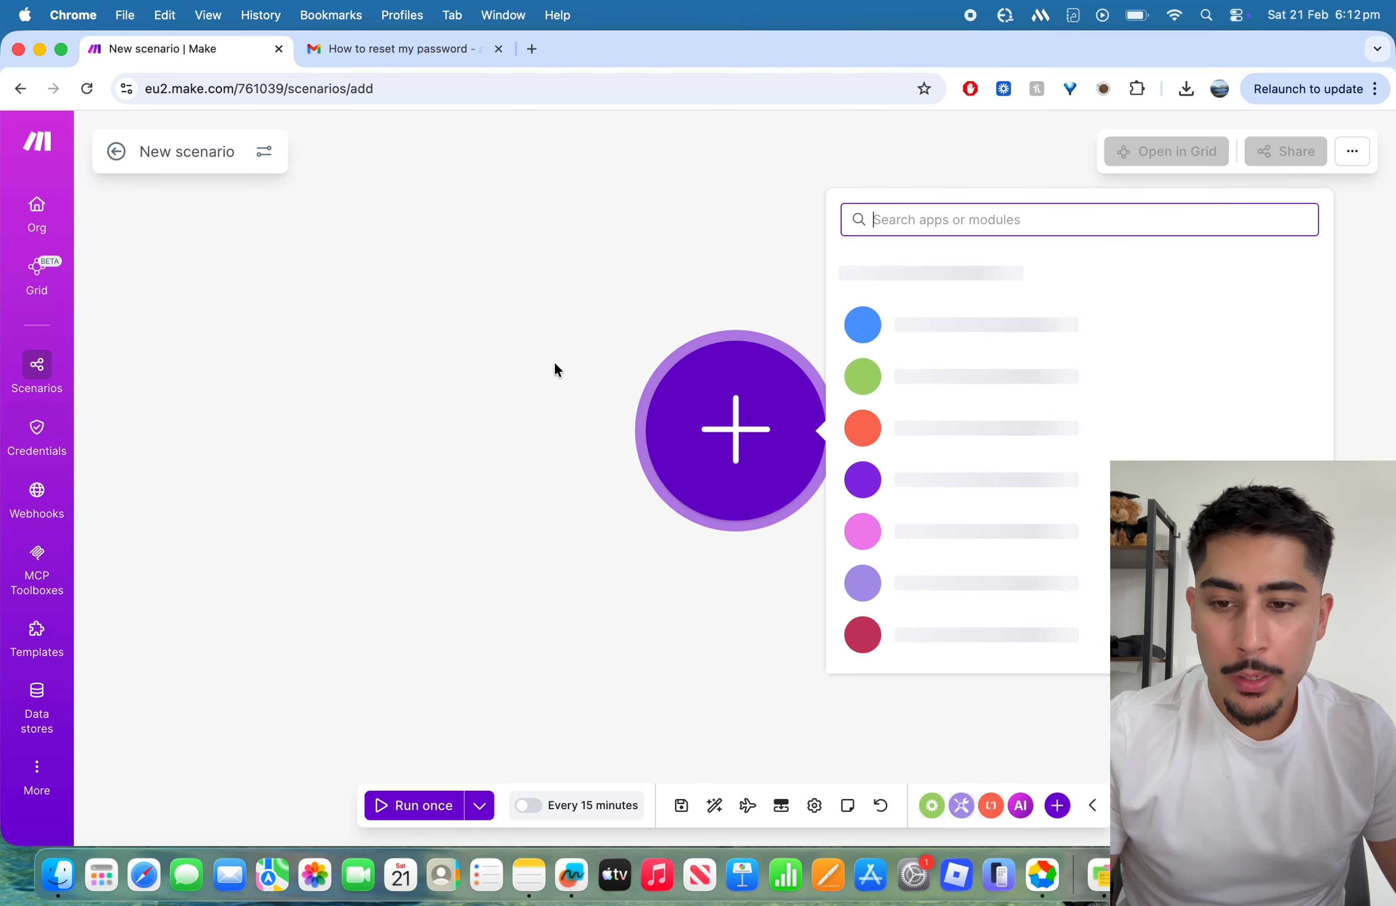
# Step: Rename the new scenario as "Automate Email Enquiries"
pyautogui.doubleClick(150, 151)
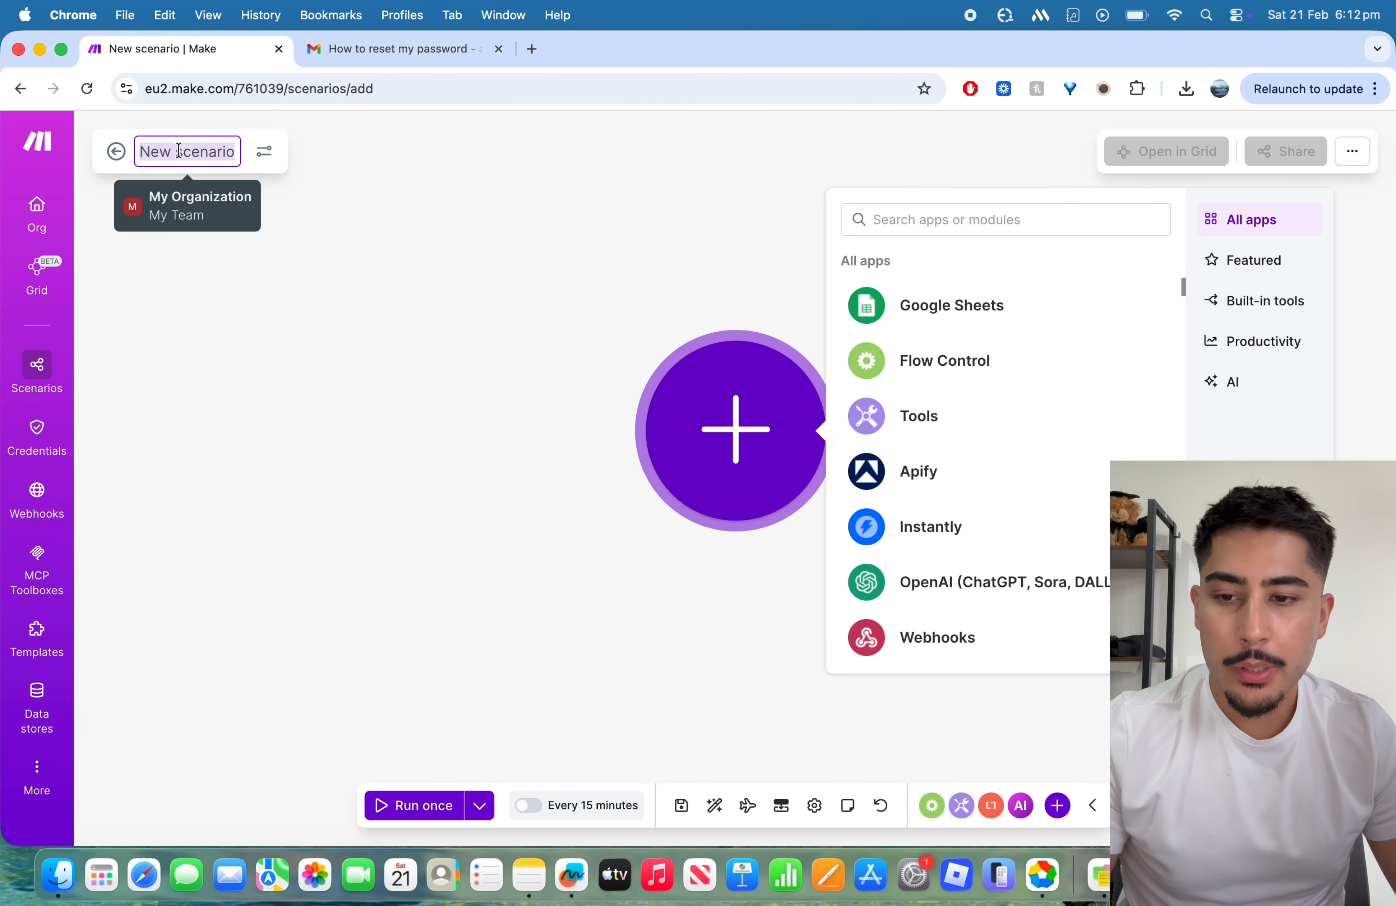
pyautogui.write('Automate E')
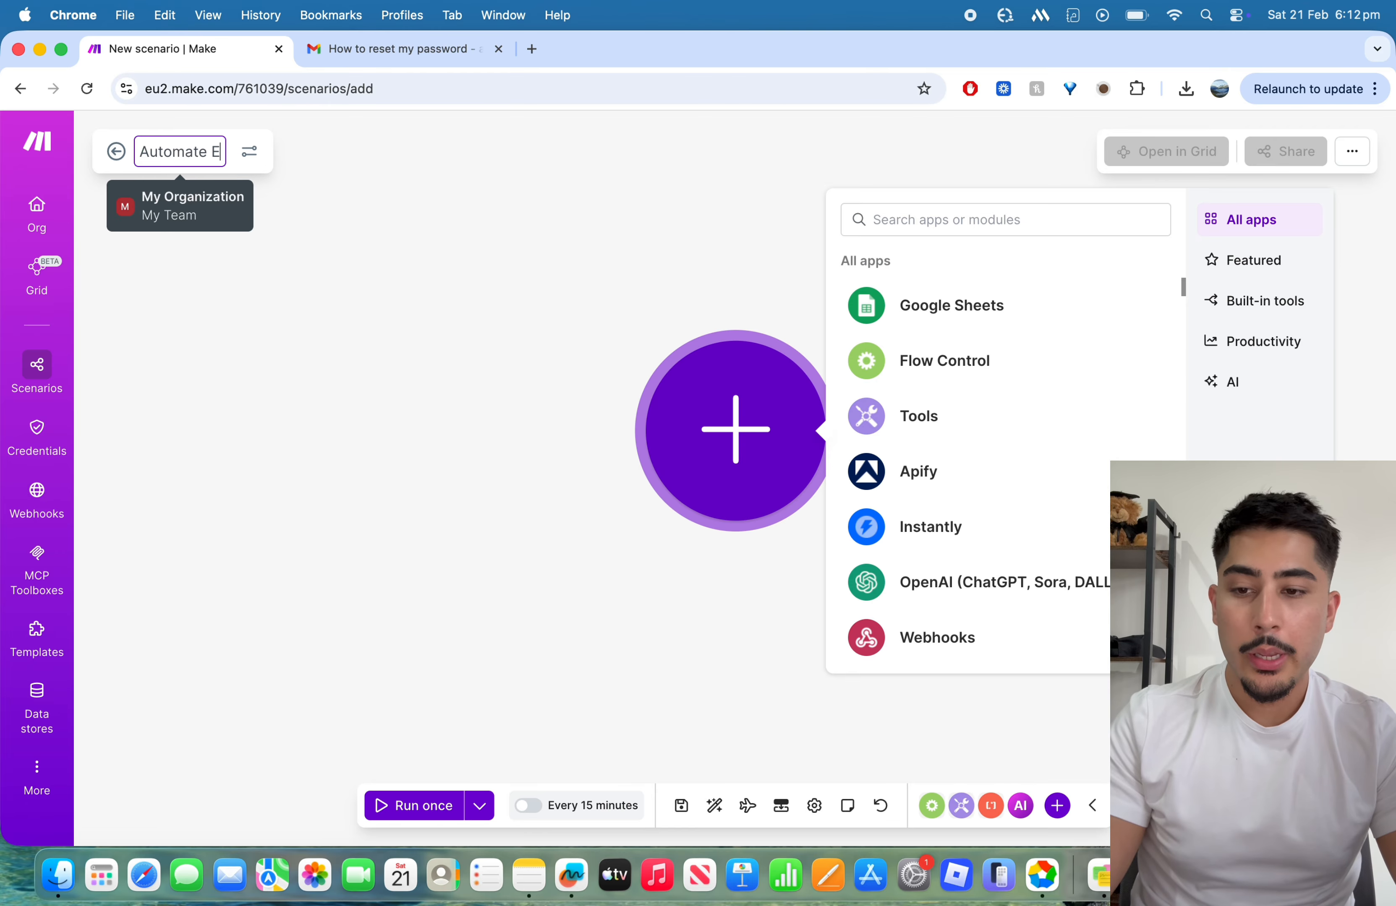
pyautogui.write('mail Enquiries')
pyautogui.press('Return')
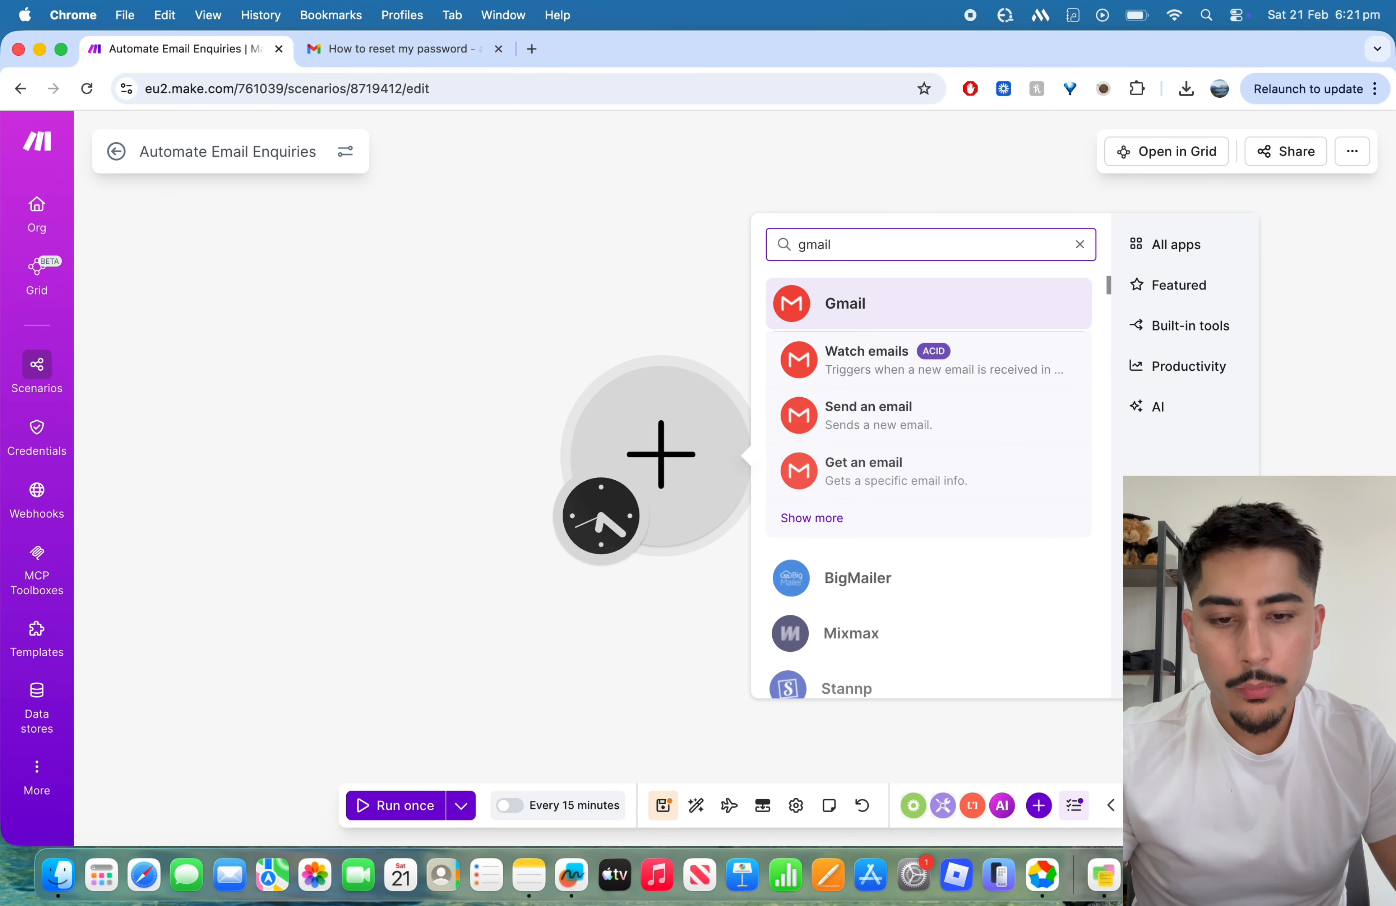
# Step: Look through the full list of Gmail modules available for the scenario's first module
pyautogui.click(830, 526)
pyautogui.scroll(-5, 897, 547)
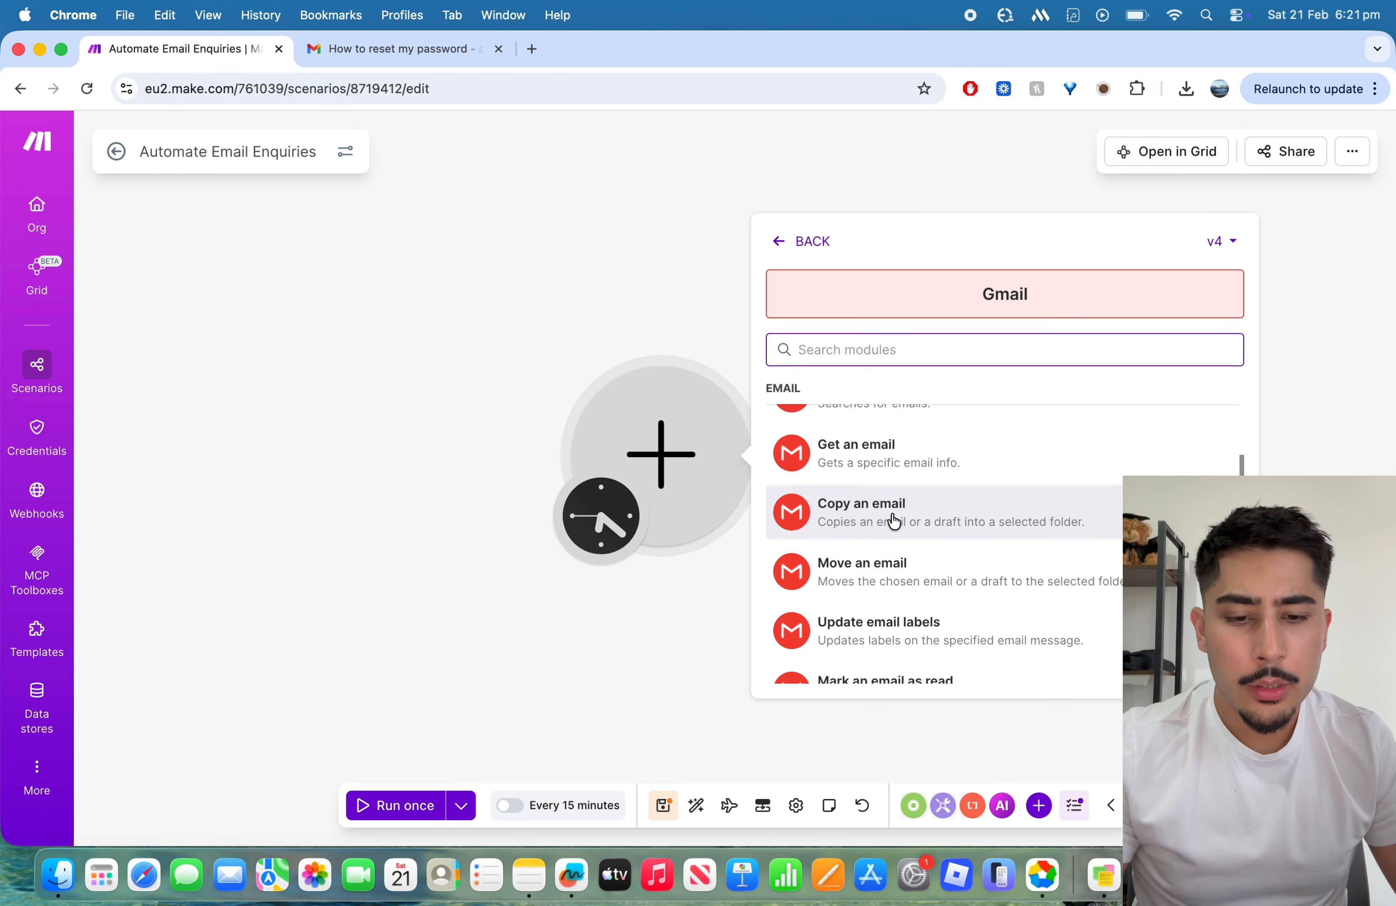
pyautogui.scroll(2, 894, 522)
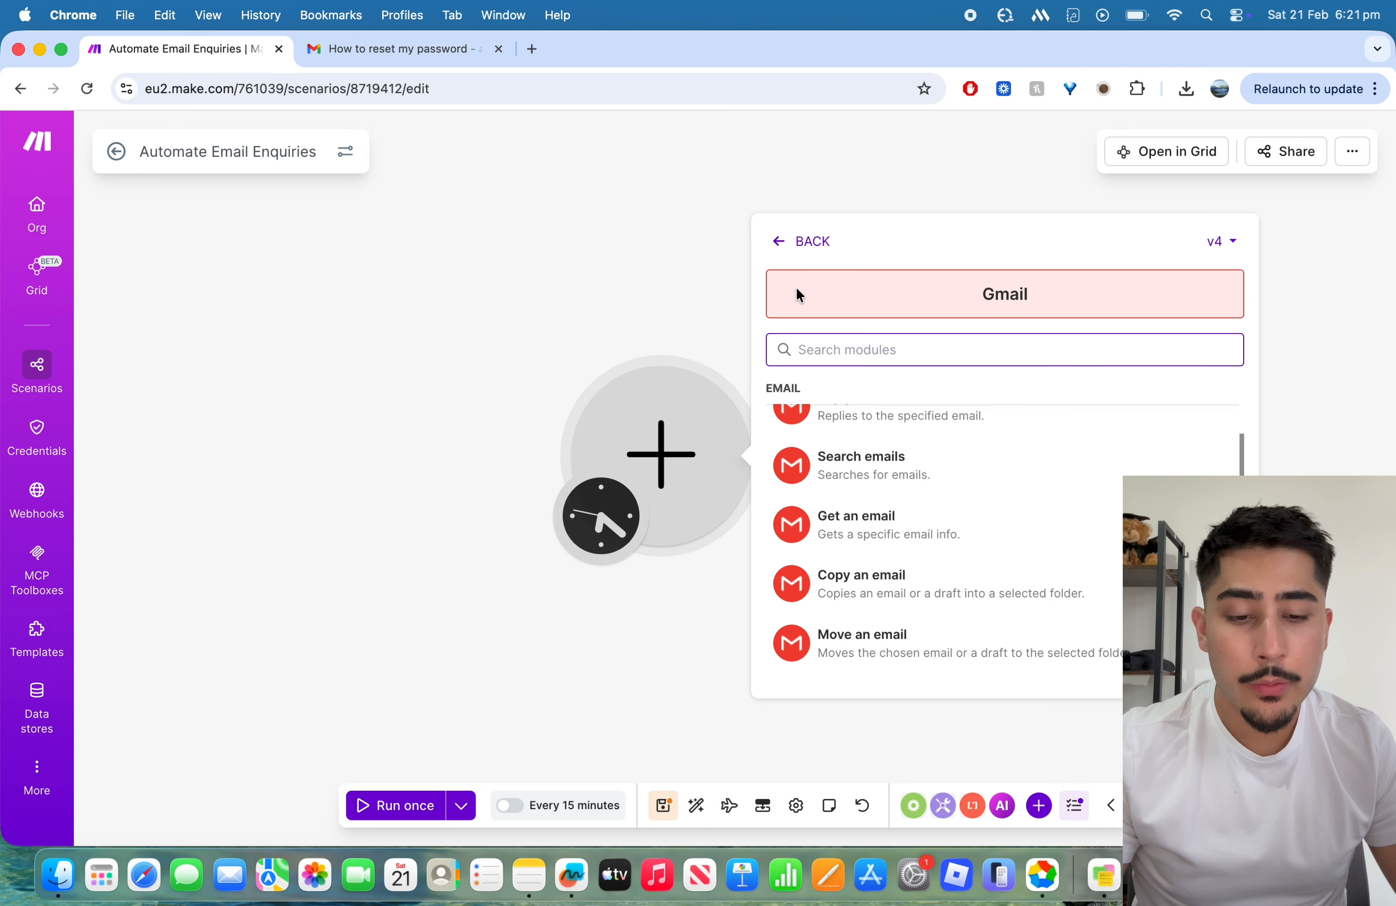
pyautogui.click(787, 244)
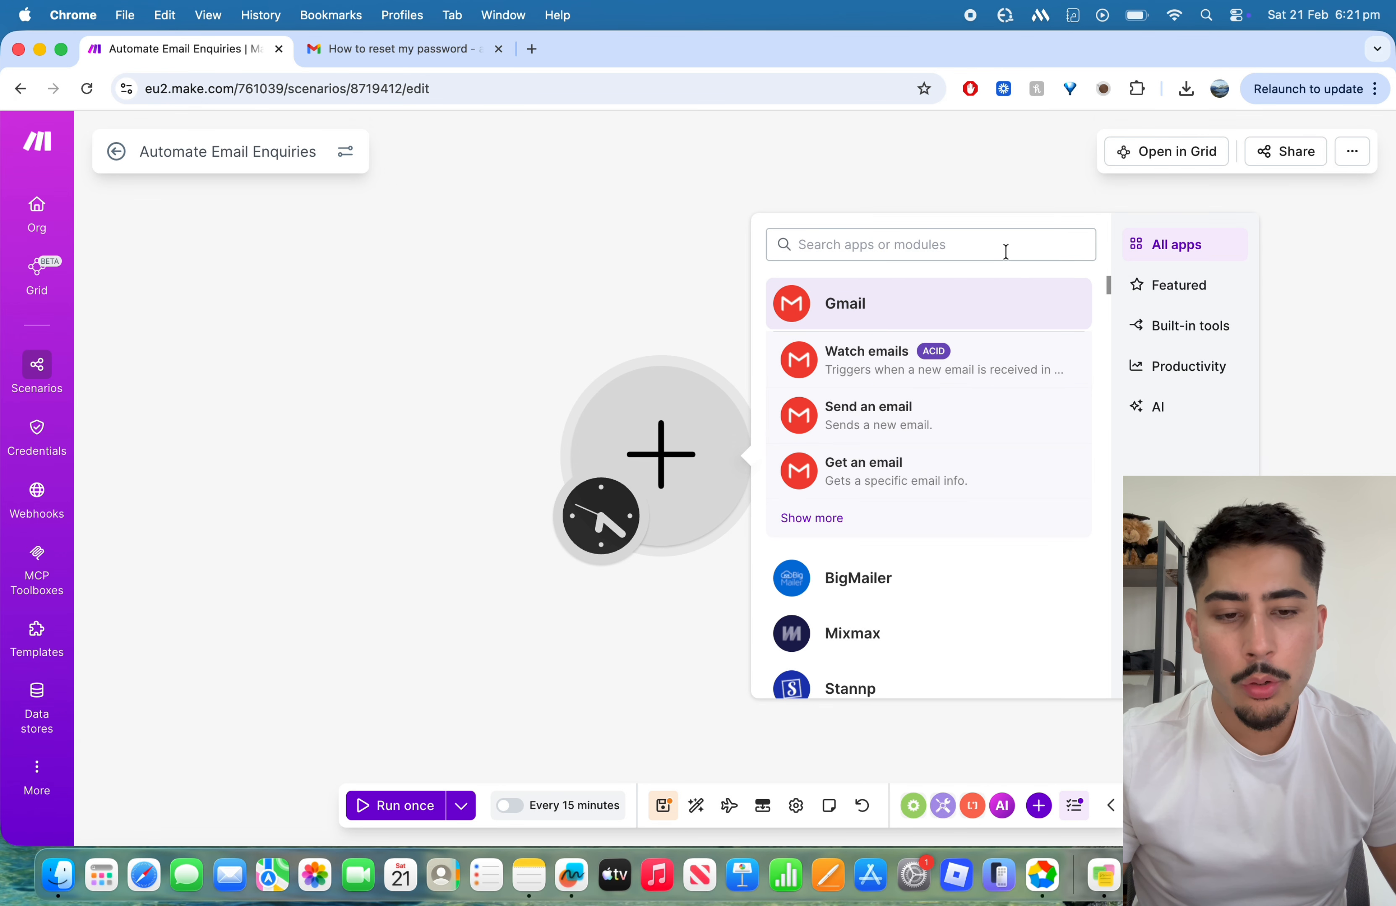
# Step: Search the apps for "outlook" and examine the message modules offered by Microsoft 365 Email (Outlook)
pyautogui.write('outlook')
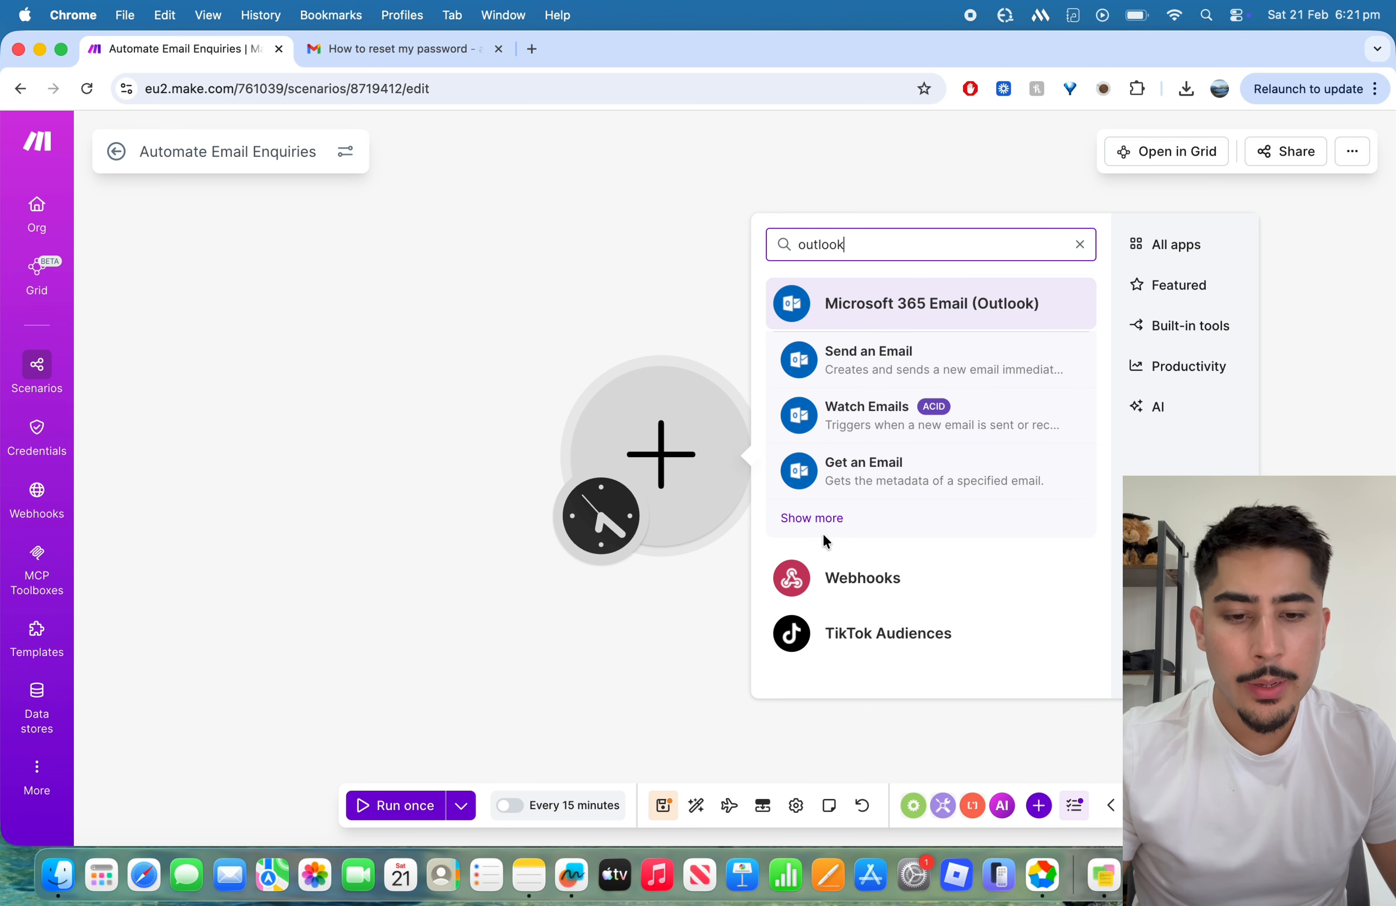
pyautogui.click(813, 519)
pyautogui.scroll(-2, 912, 562)
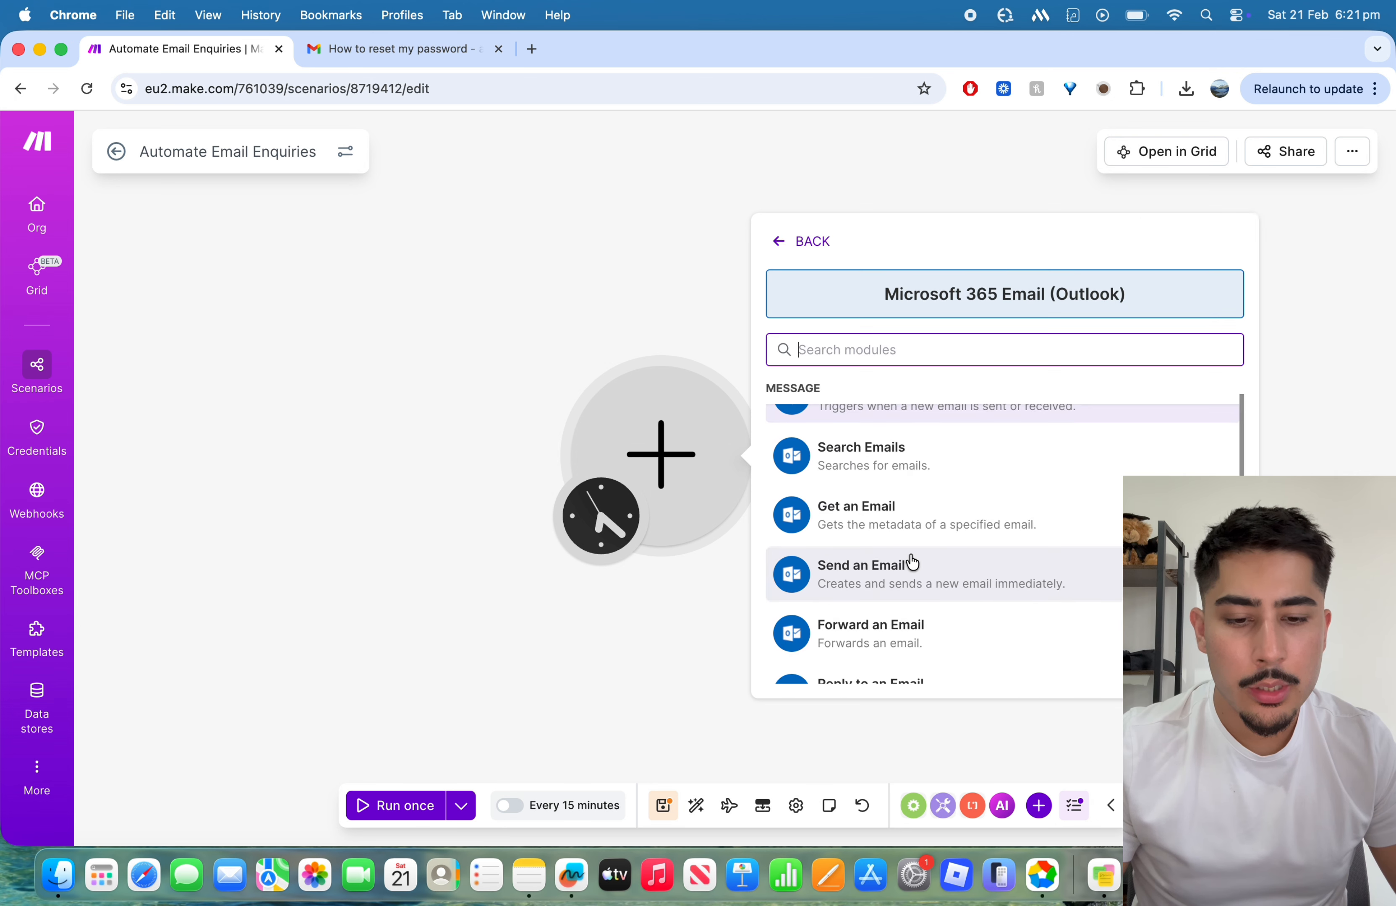
pyautogui.scroll(-2, 911, 562)
pyautogui.scroll(5, 900, 564)
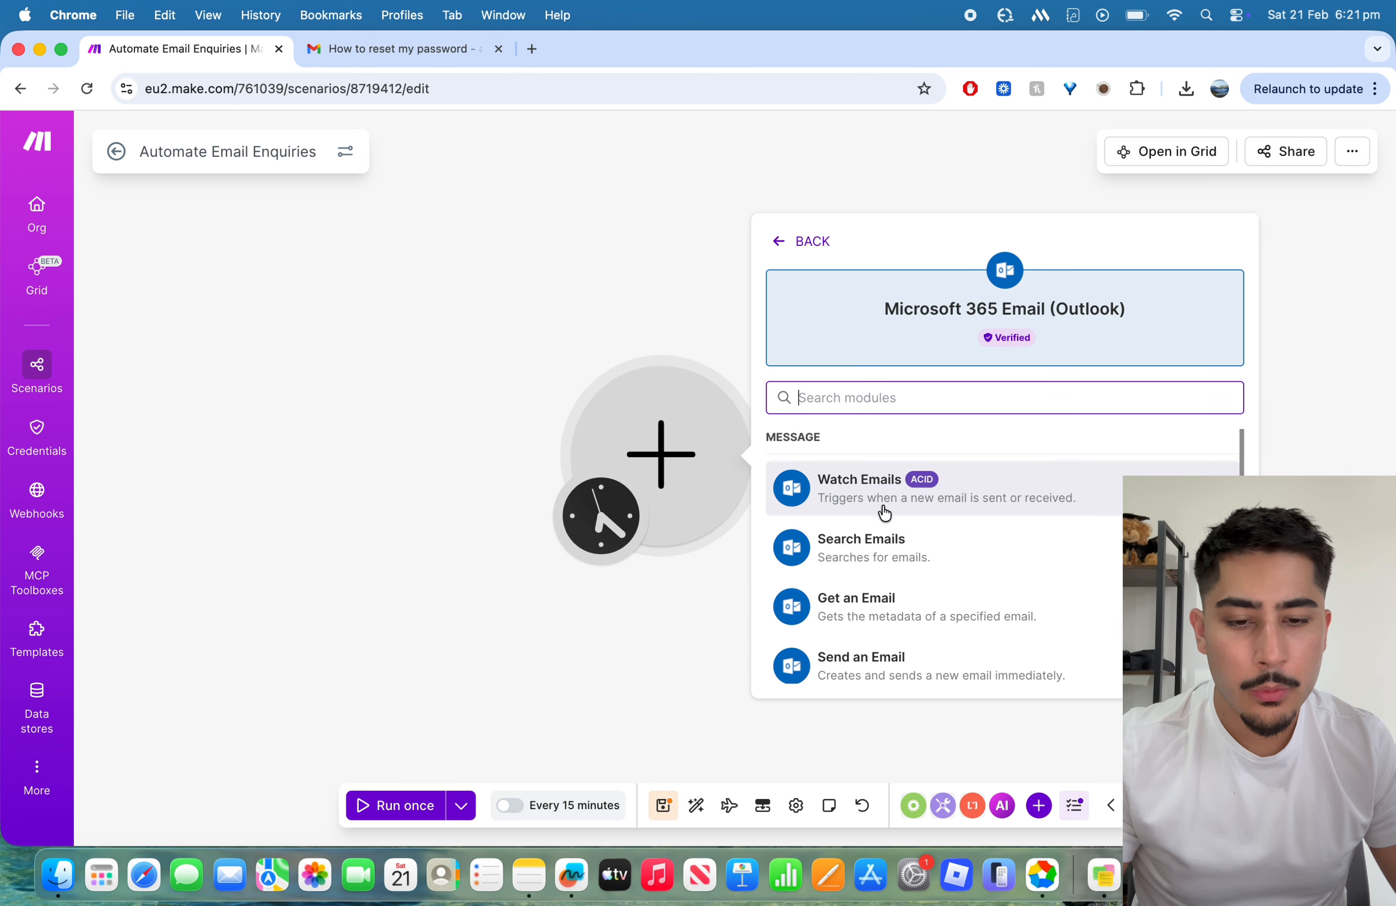
pyautogui.scroll(-3, 884, 514)
pyautogui.scroll(3, 886, 515)
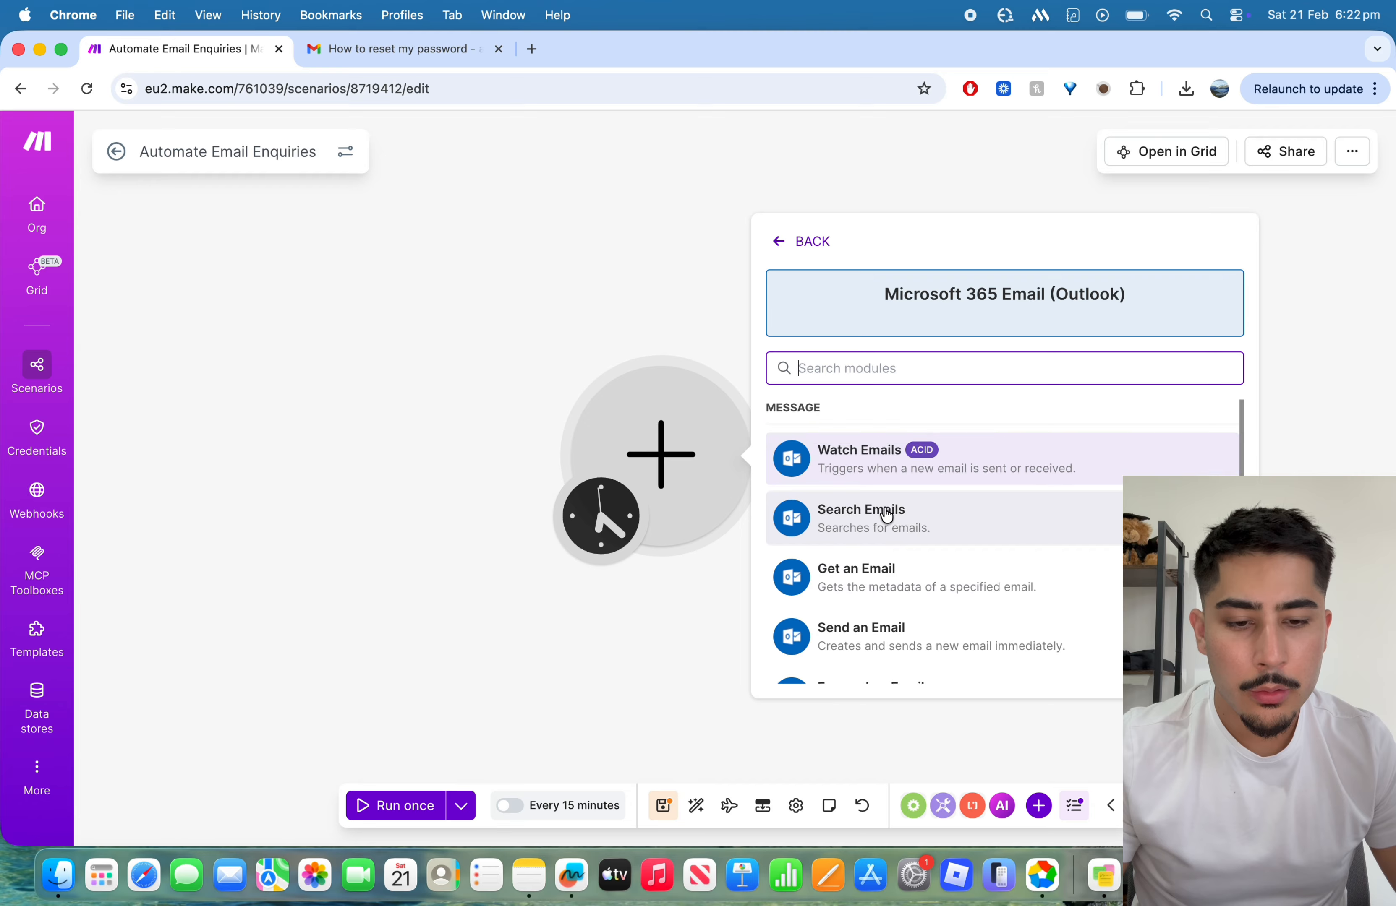
pyautogui.scroll(-3, 888, 516)
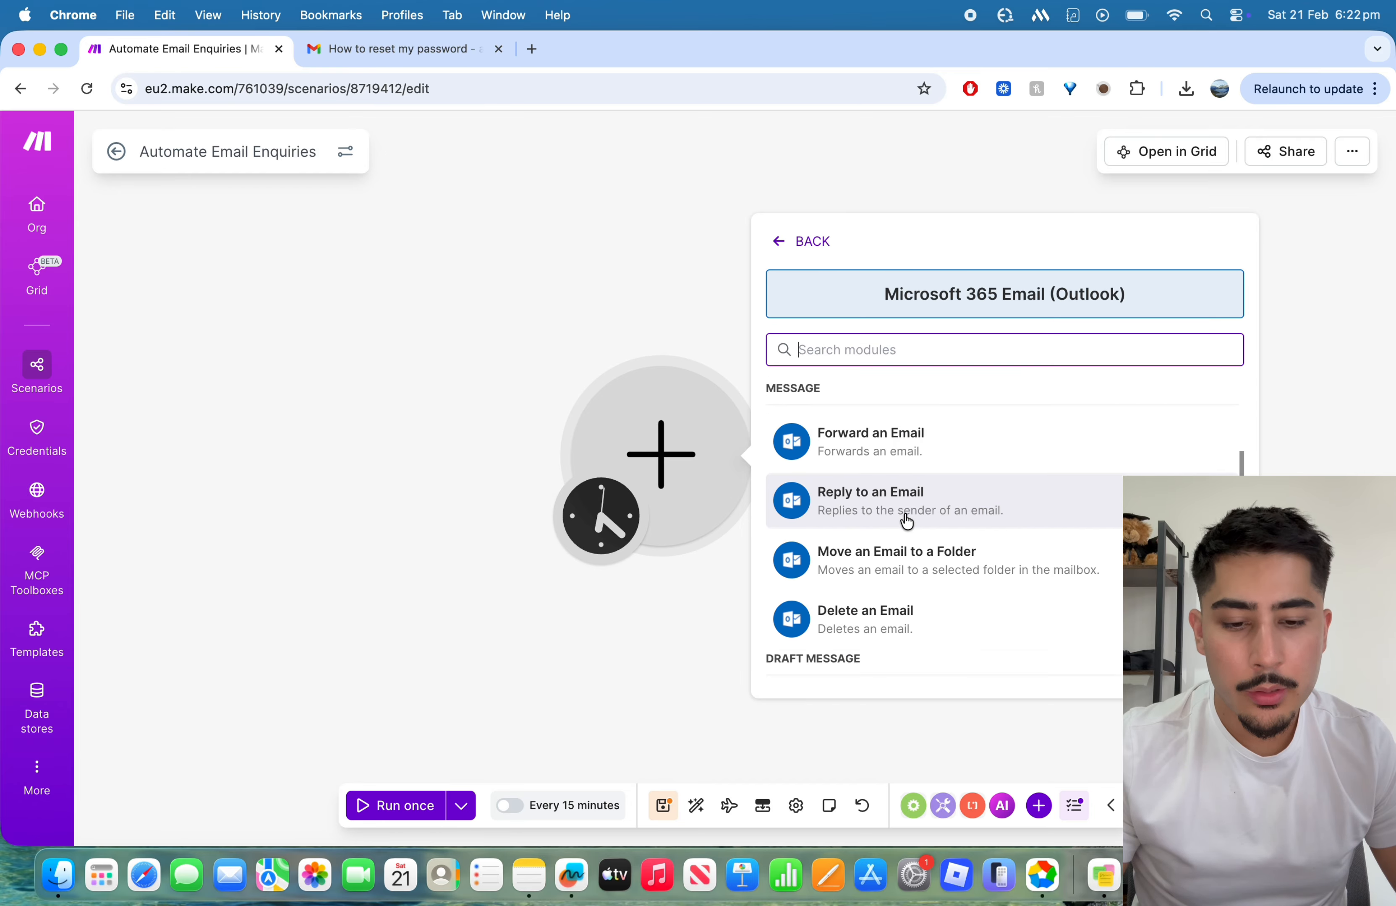
pyautogui.scroll(2, 906, 520)
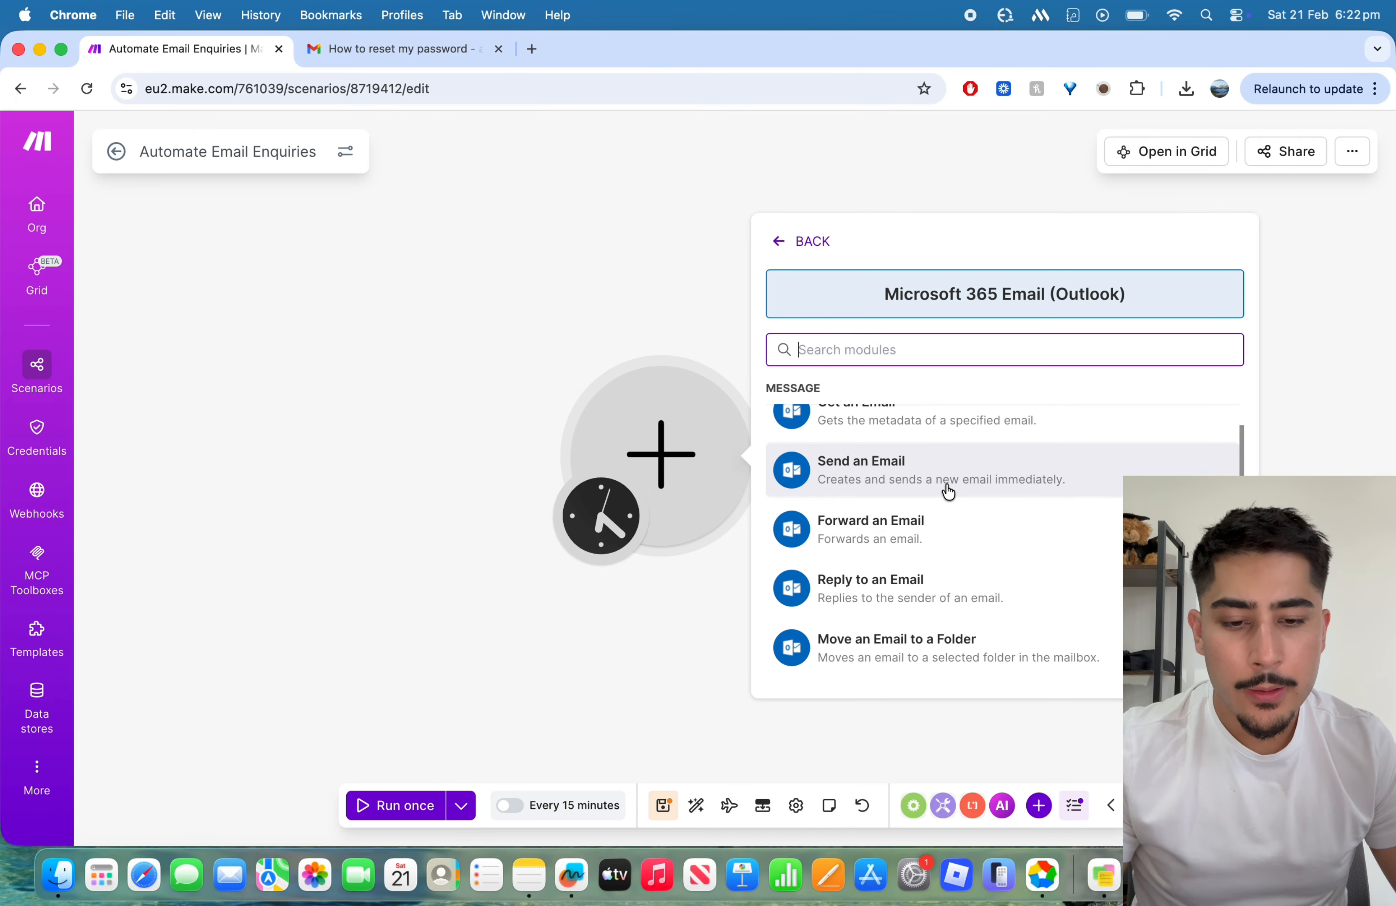
pyautogui.scroll(-5, 948, 495)
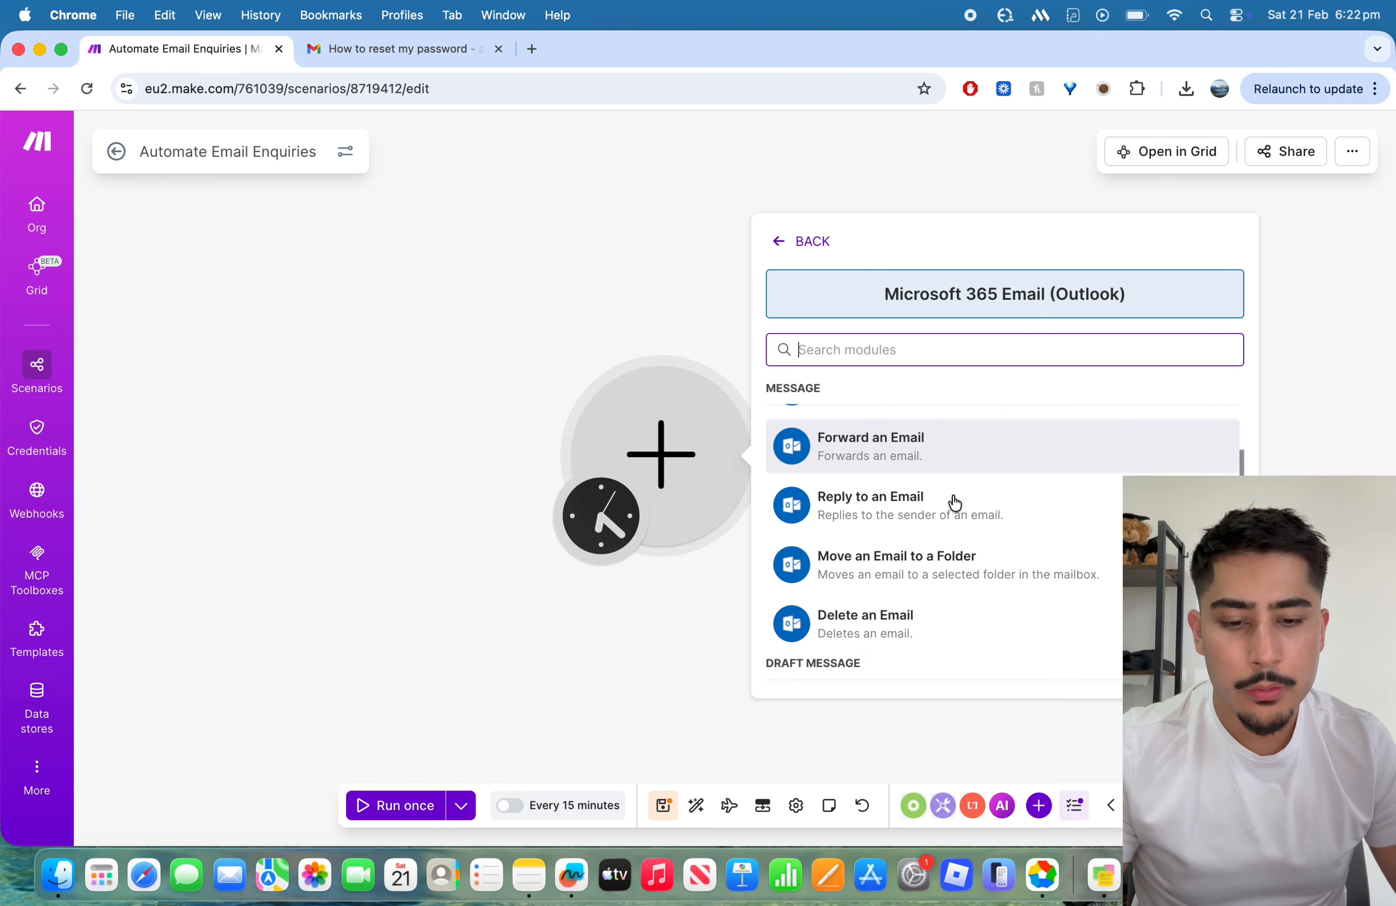
pyautogui.scroll(3, 953, 502)
pyautogui.scroll(4, 922, 566)
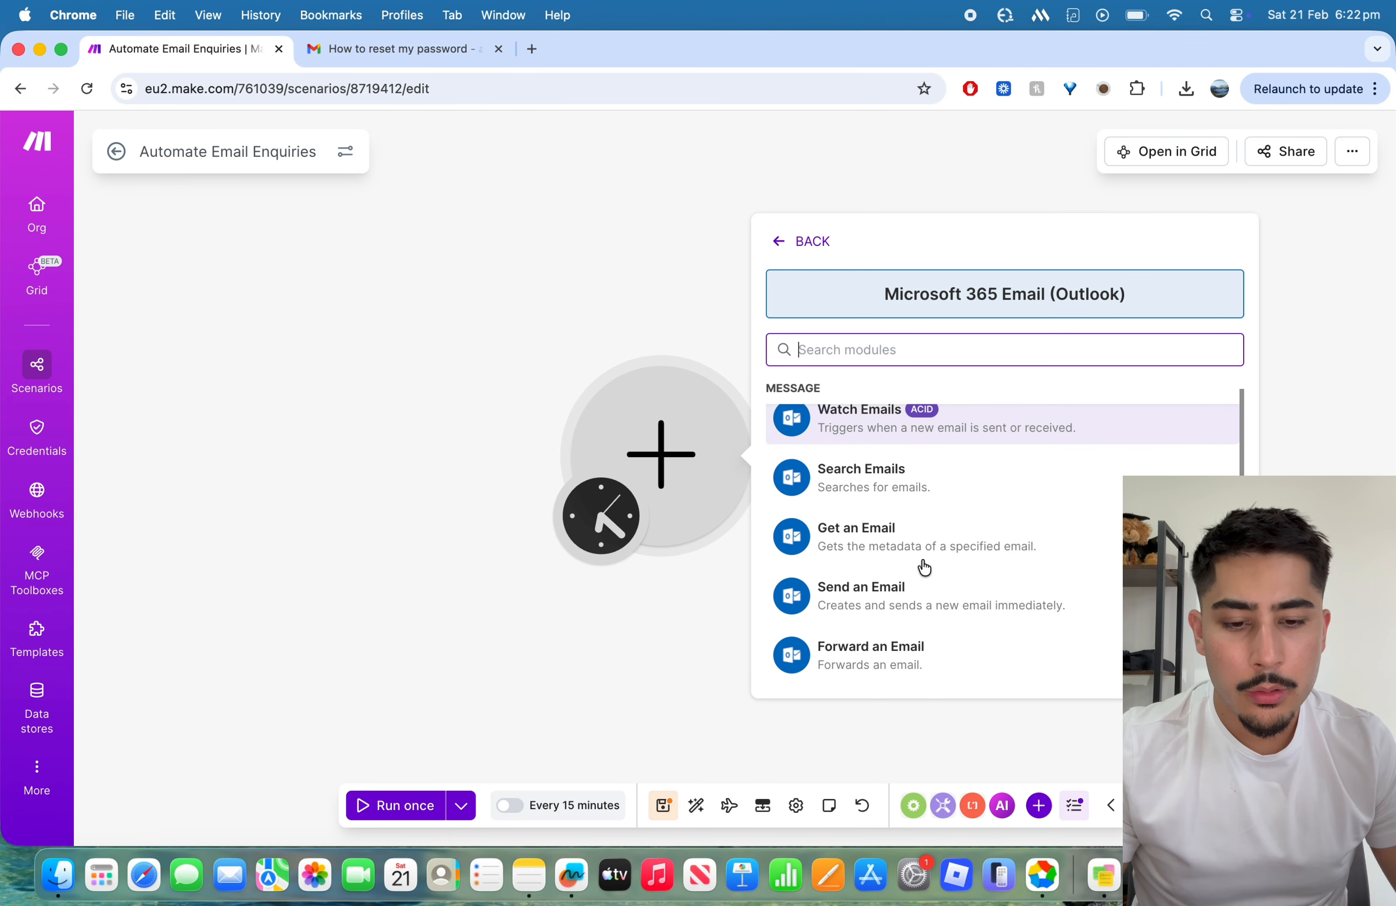
pyautogui.scroll(2, 889, 499)
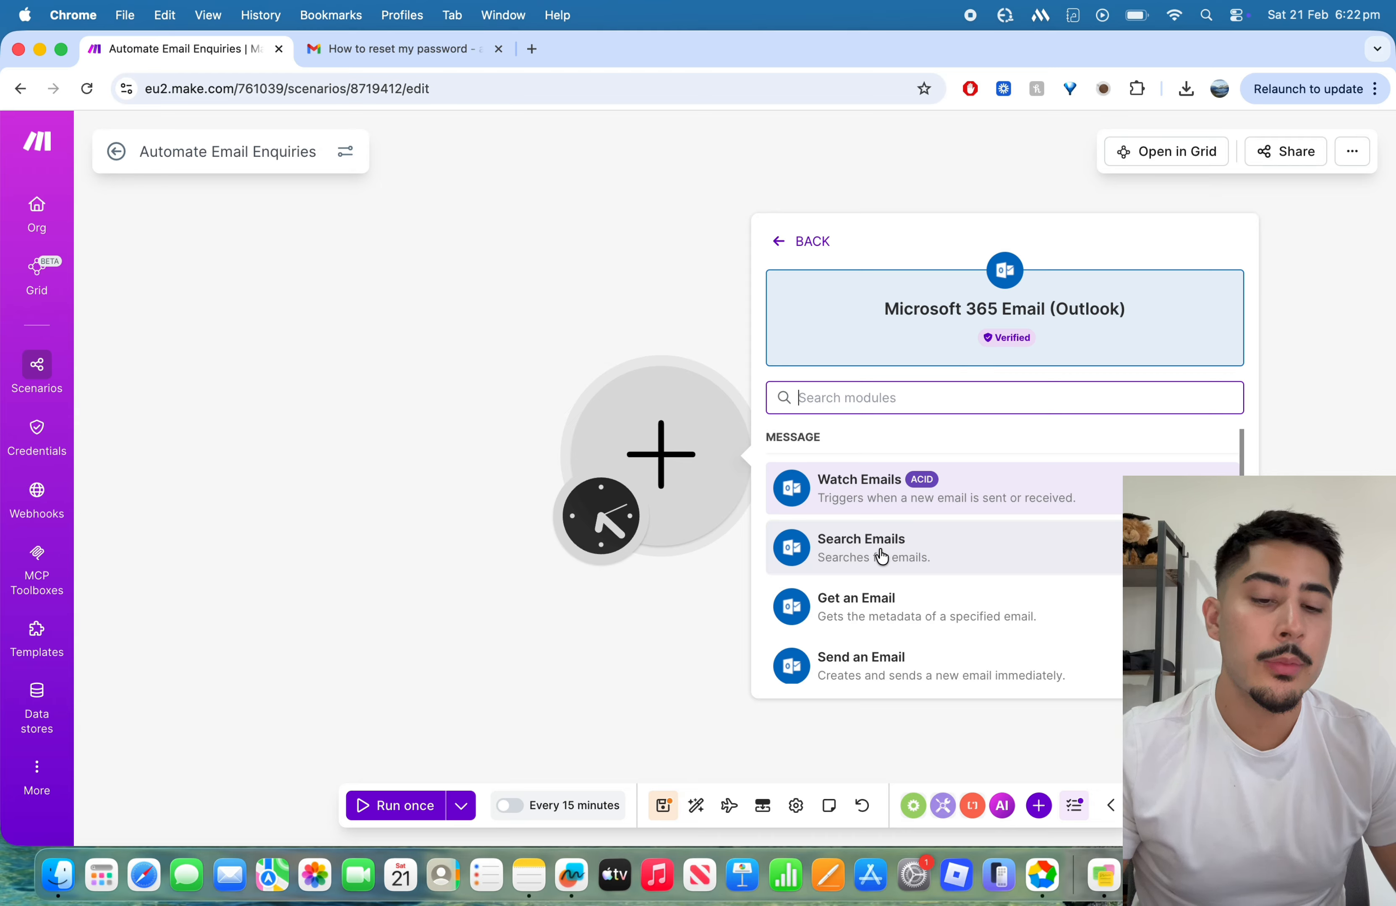
pyautogui.click(801, 243)
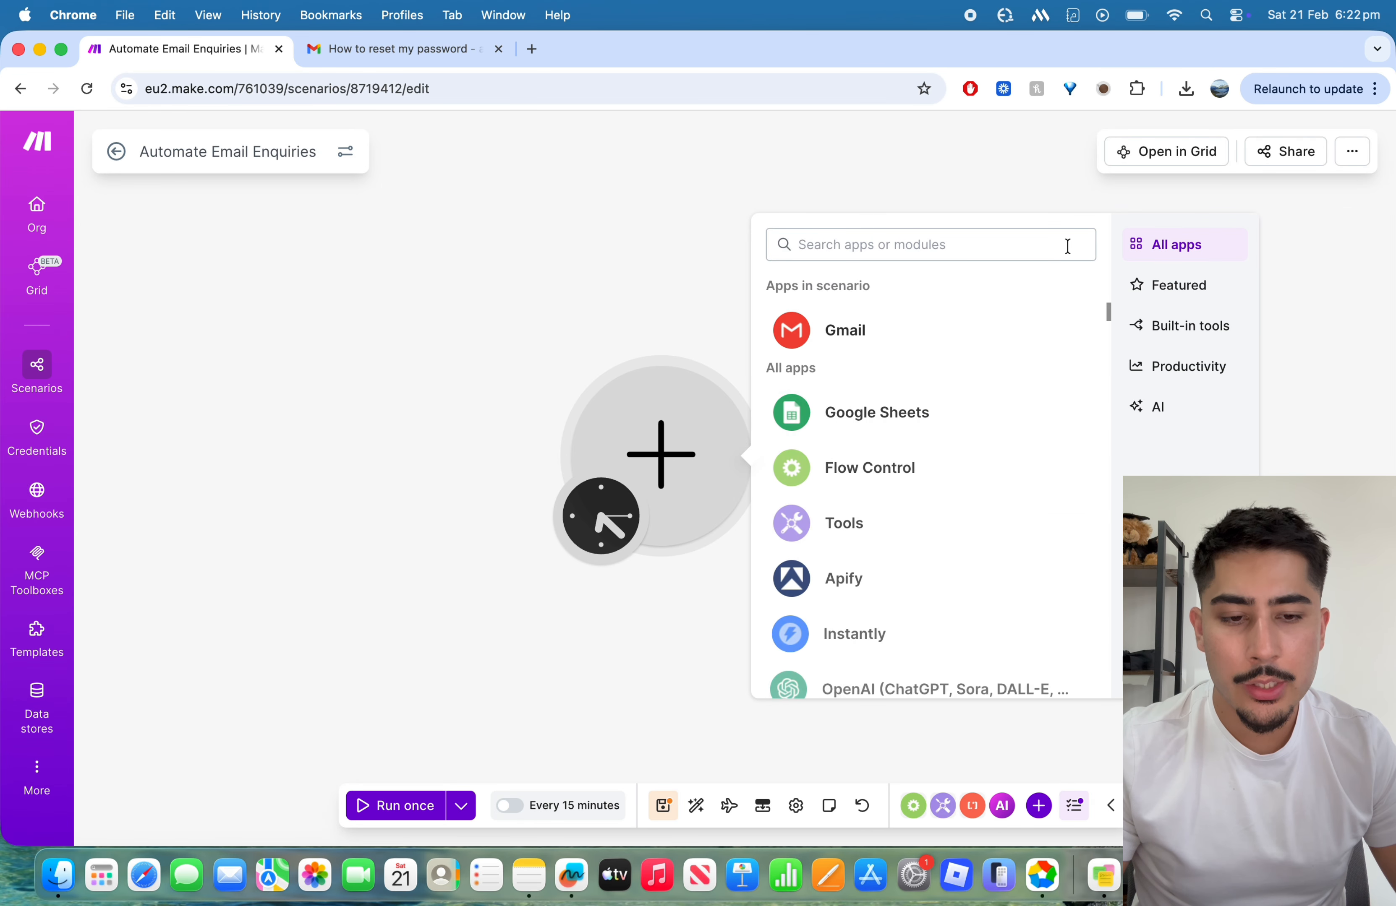
pyautogui.write('gmail')
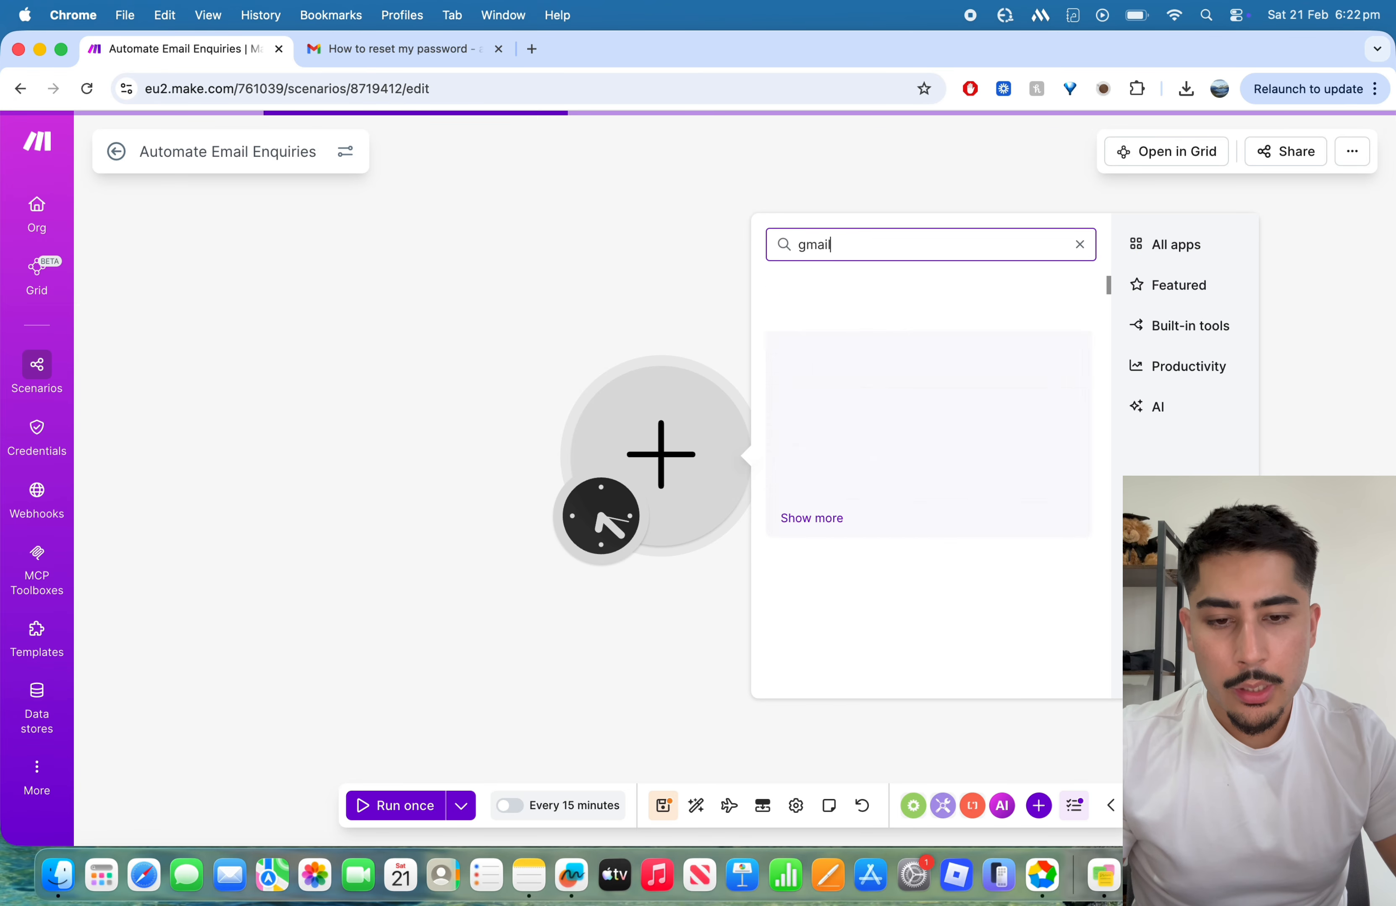
pyautogui.click(918, 466)
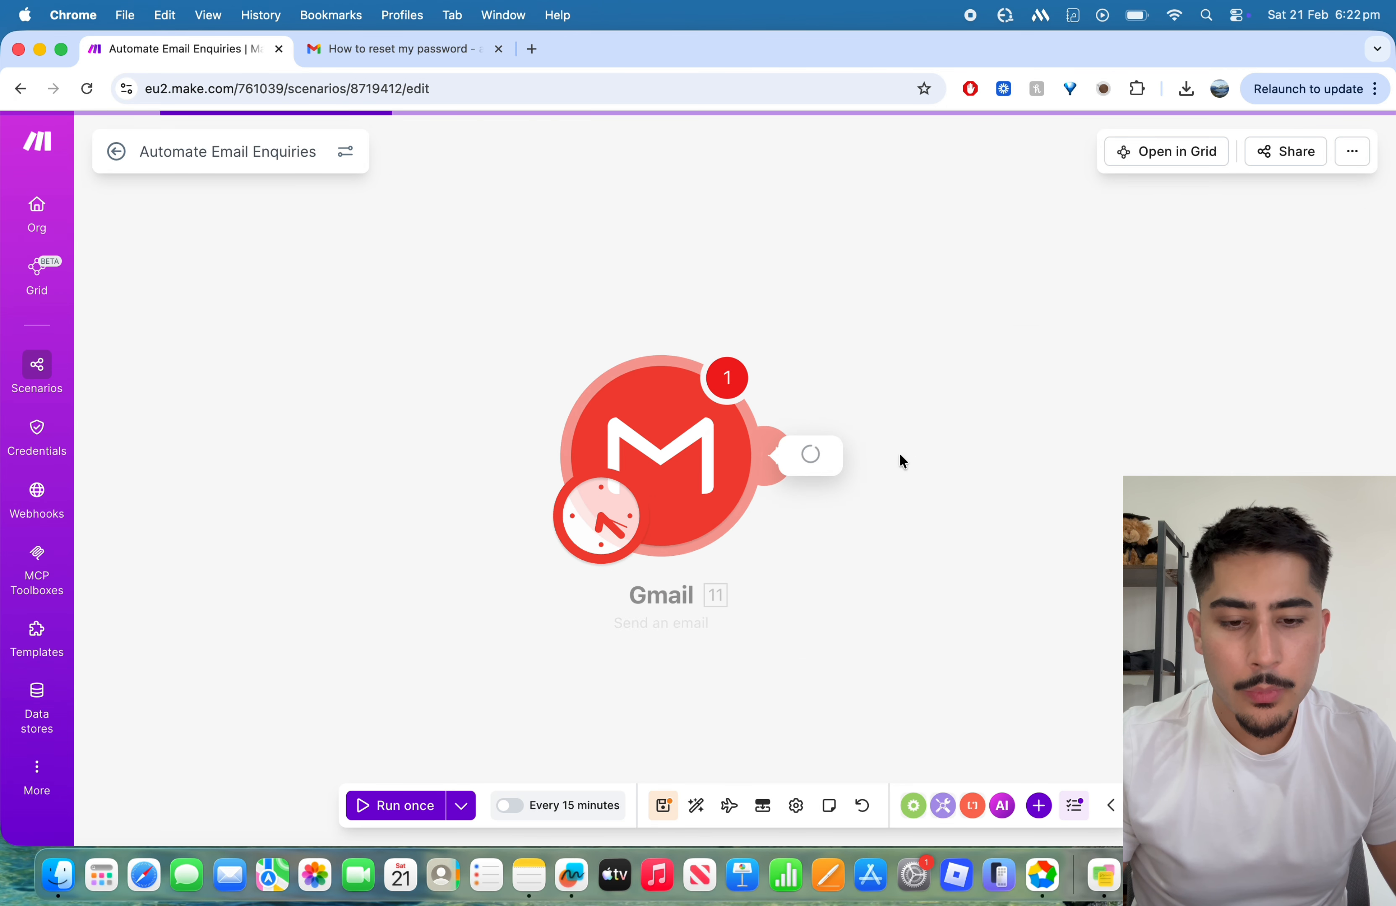
pyautogui.rightClick(704, 445)
pyautogui.click(742, 697)
# Step: Add the Gmail "Search emails" module as the scenario's first module
pyautogui.click(689, 484)
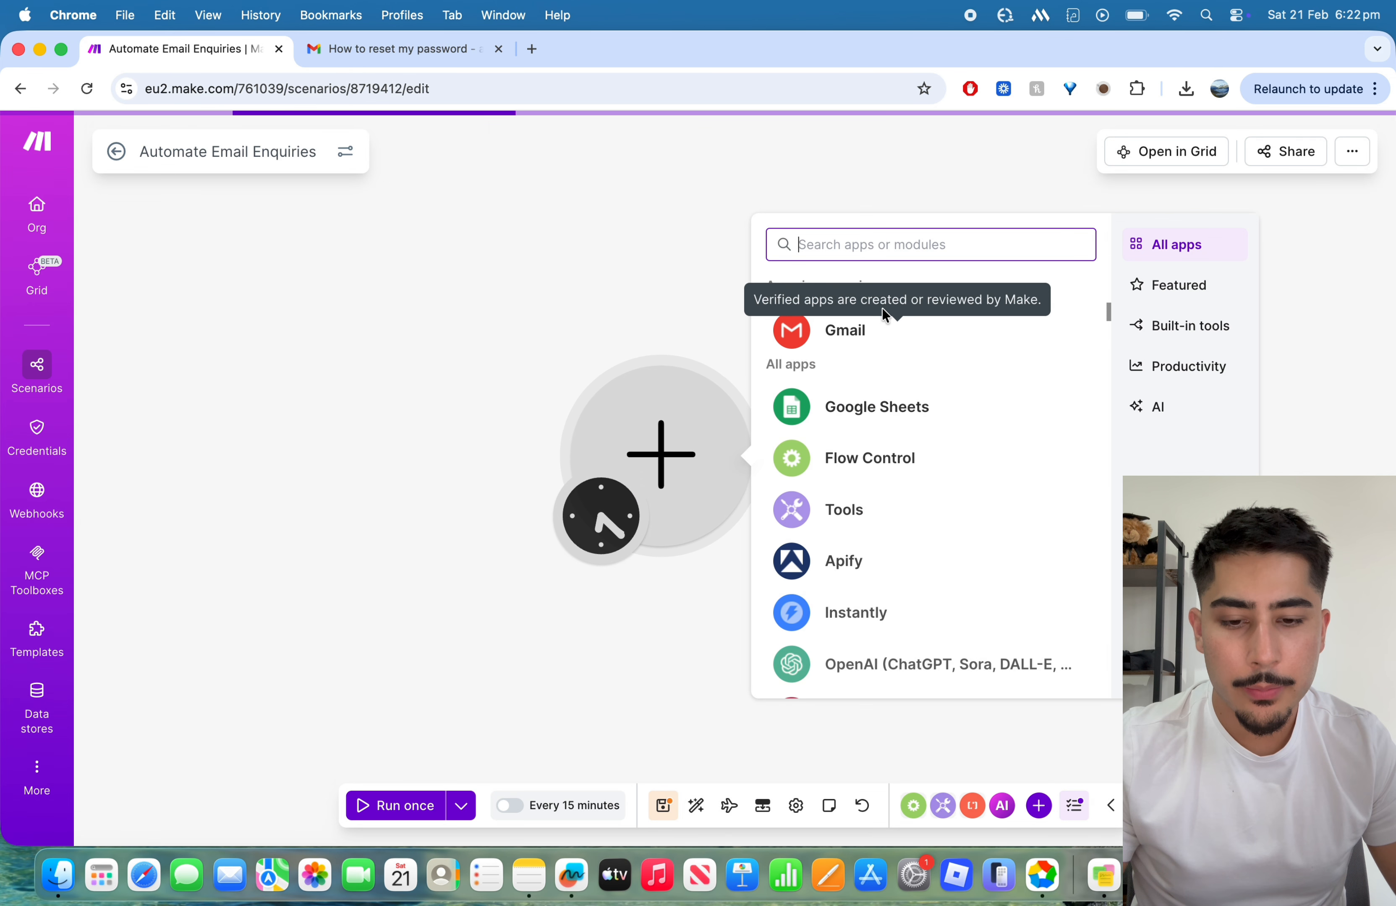
pyautogui.click(887, 325)
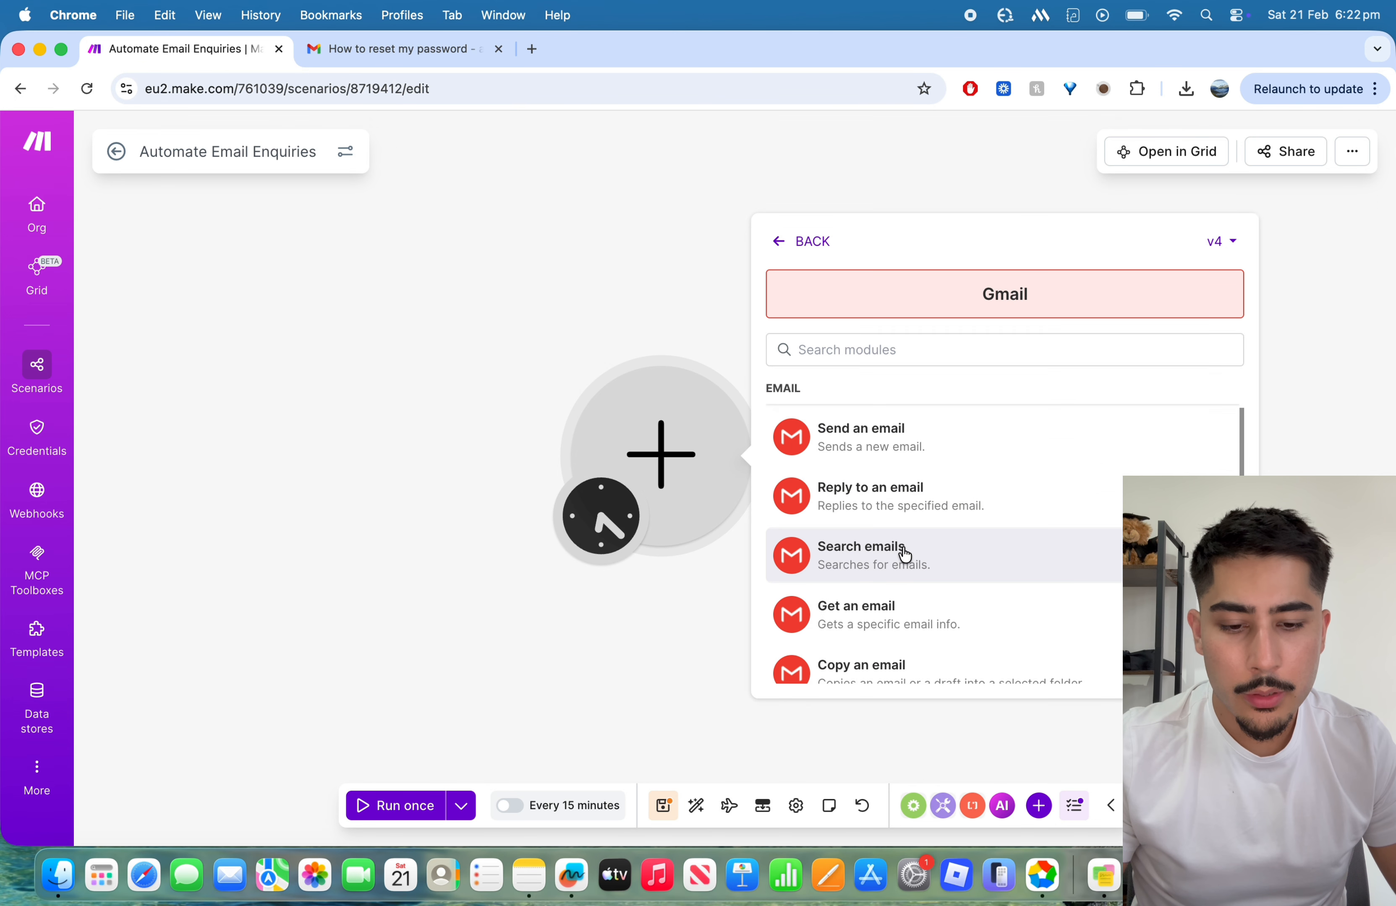
pyautogui.click(900, 553)
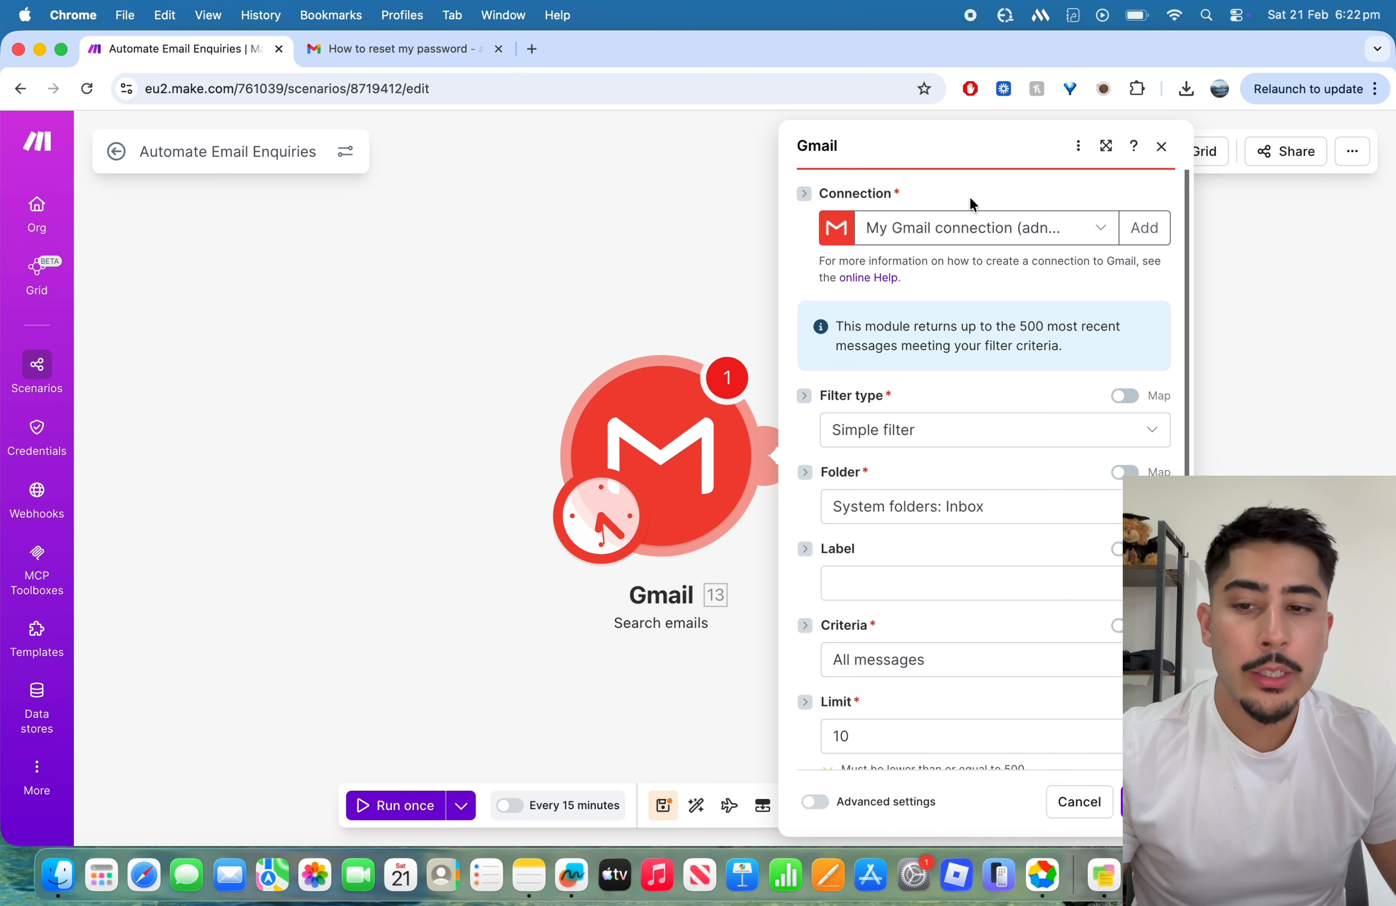
# Step: Review the existing Gmail connections and the form for creating a new one, without adding a connection
pyautogui.click(991, 231)
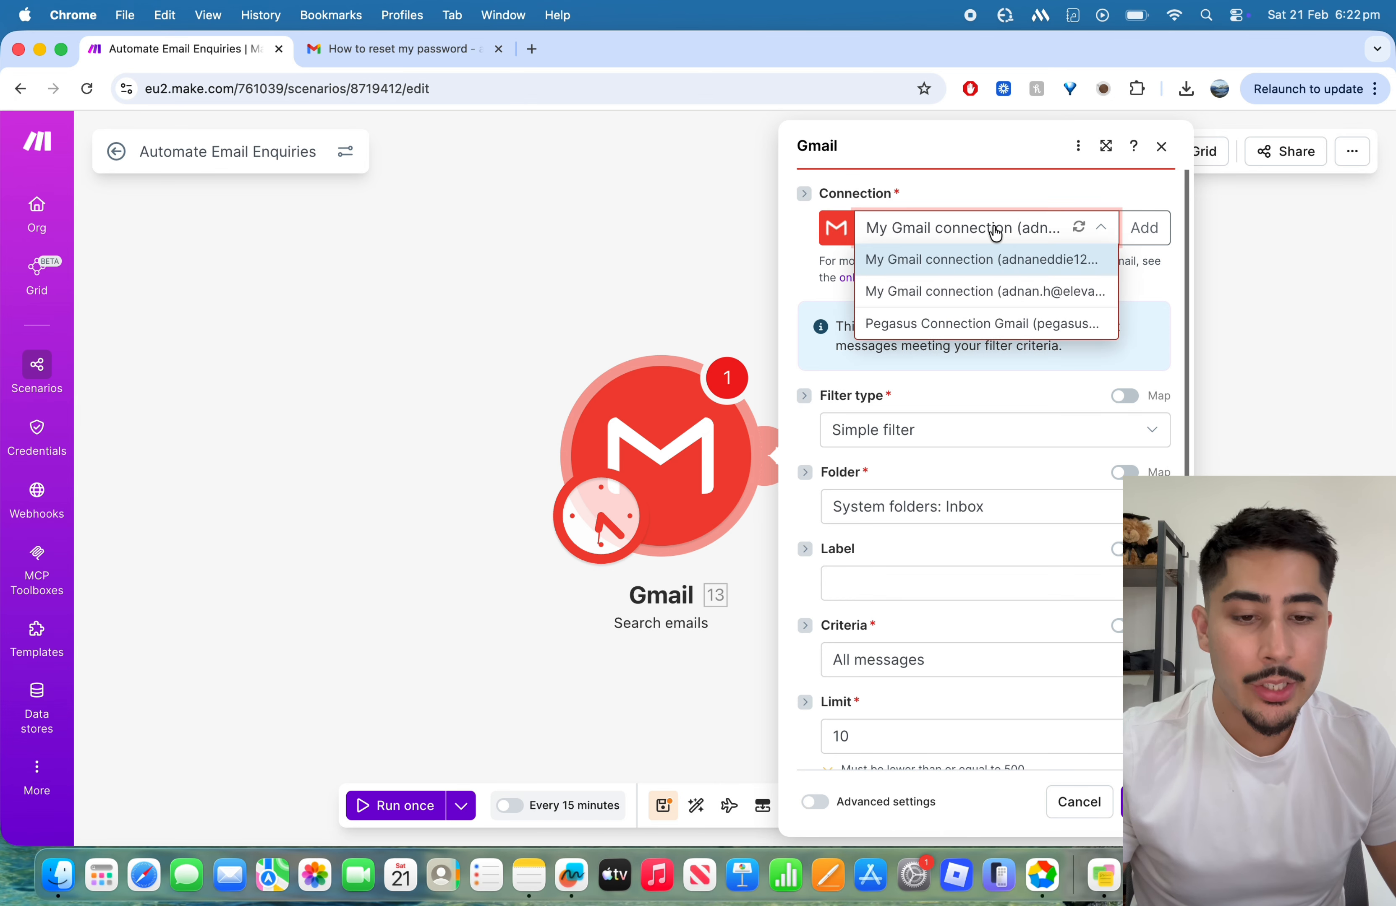
pyautogui.click(992, 230)
pyautogui.click(993, 231)
pyautogui.click(995, 232)
pyautogui.click(996, 232)
pyautogui.click(1002, 227)
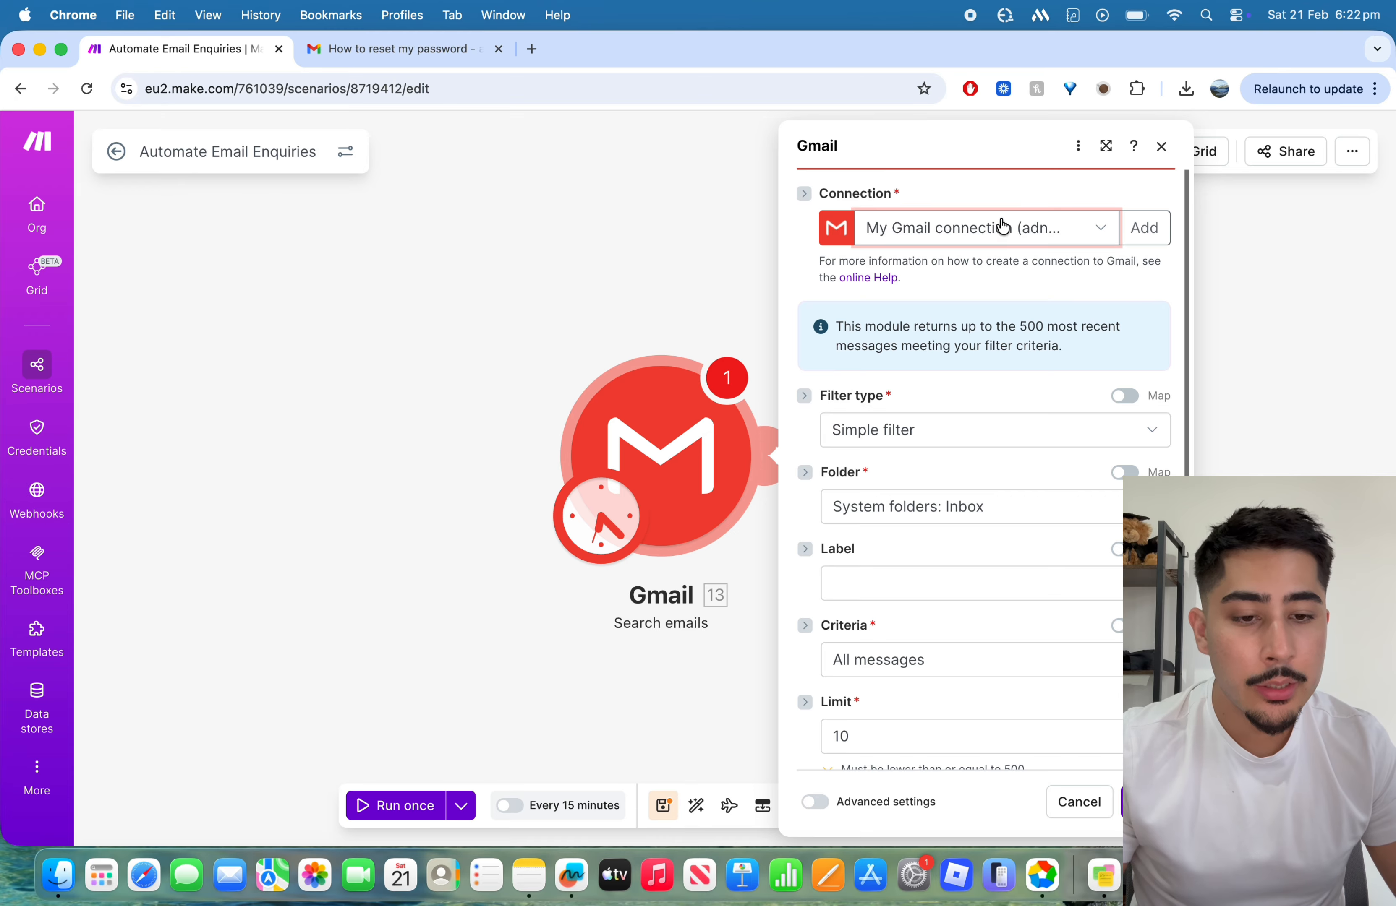
pyautogui.click(1136, 242)
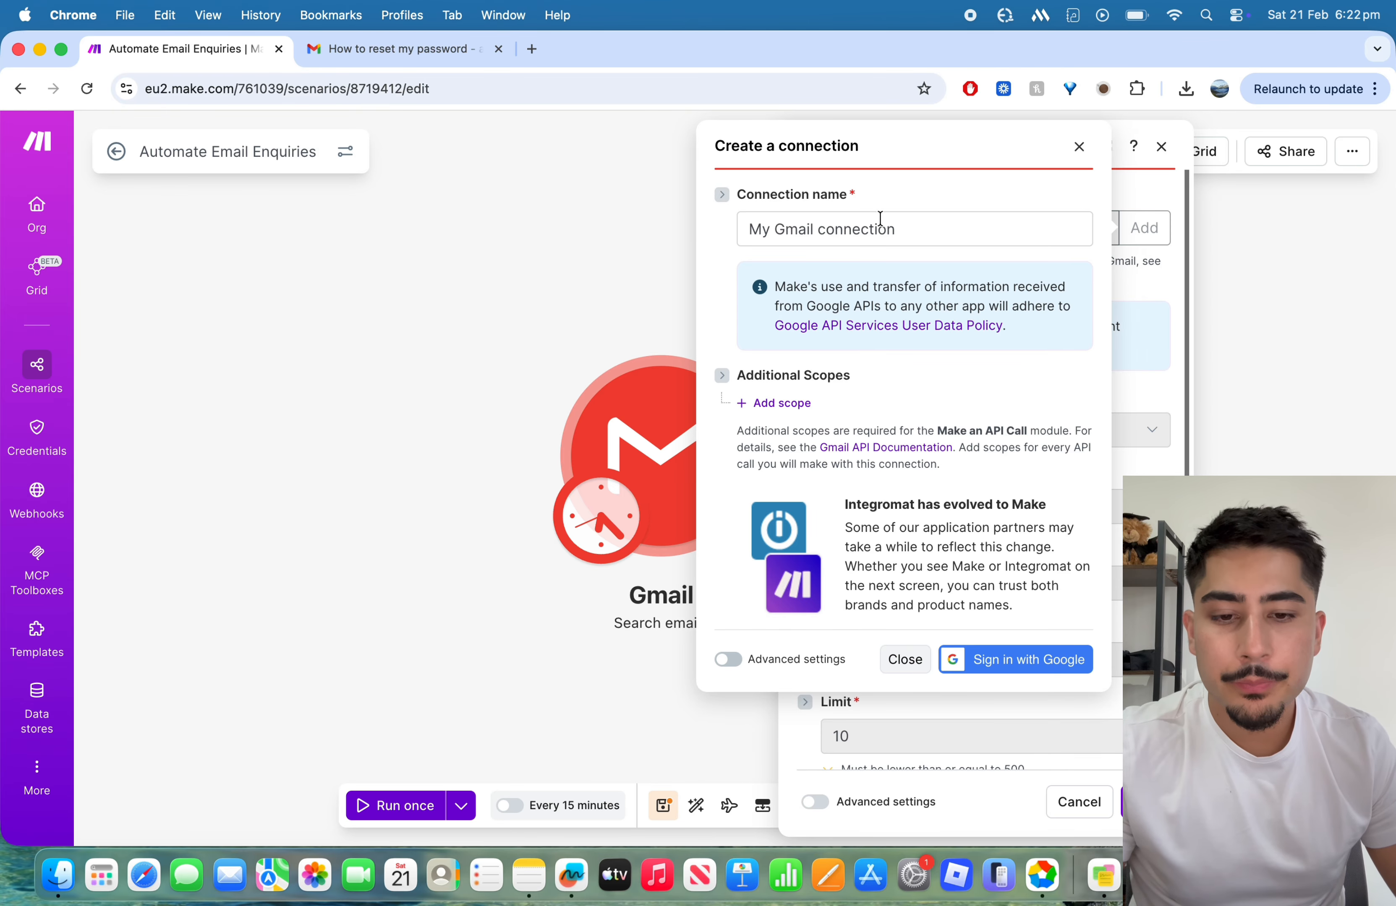
pyautogui.click(1076, 148)
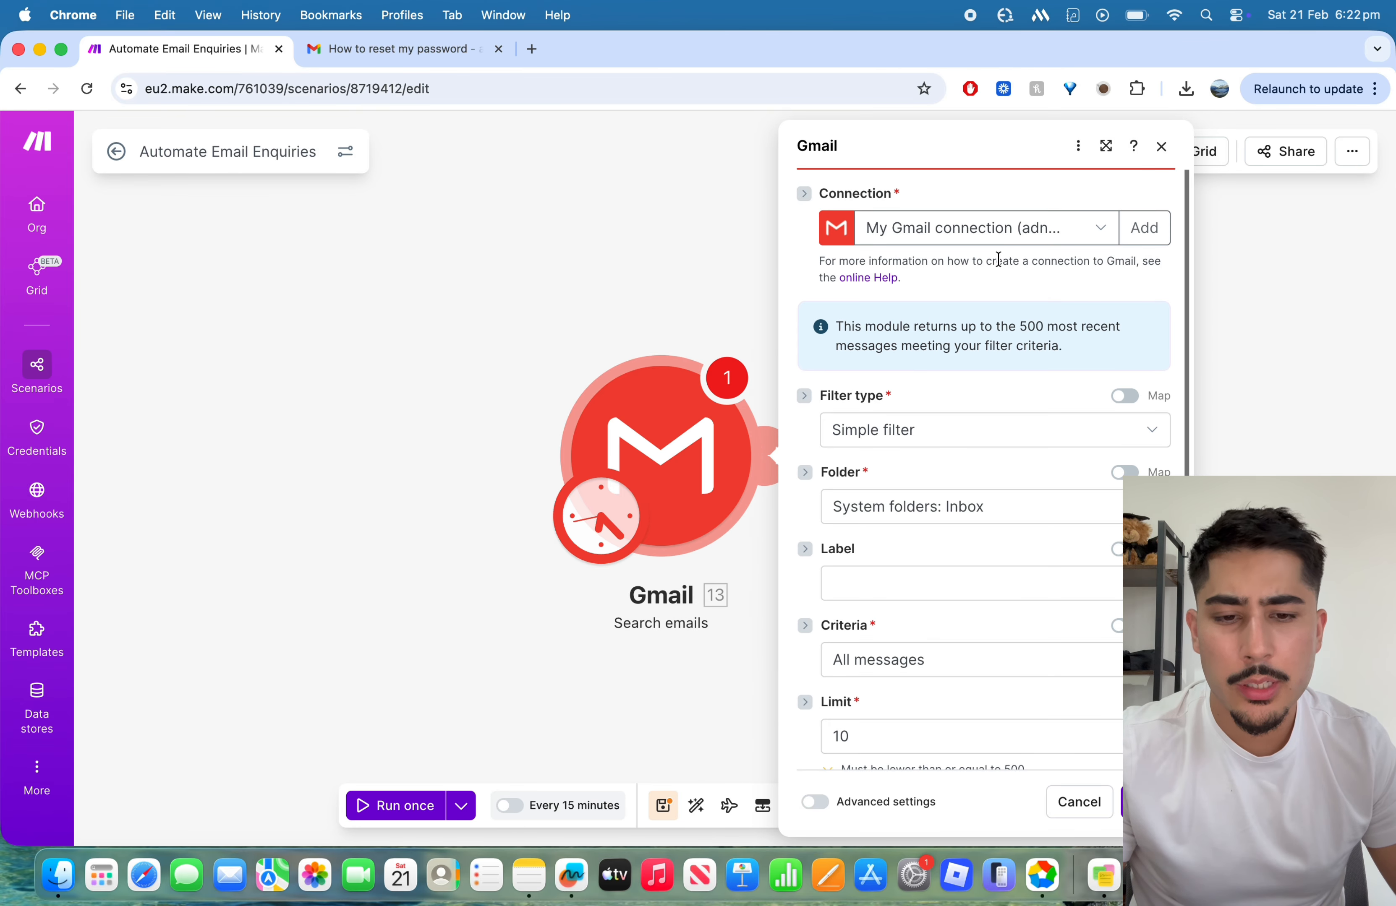
# Step: Set the Gmail module's connection to the existing "My Gmail connection" for the company-domain account
pyautogui.click(1003, 236)
pyautogui.click(1006, 299)
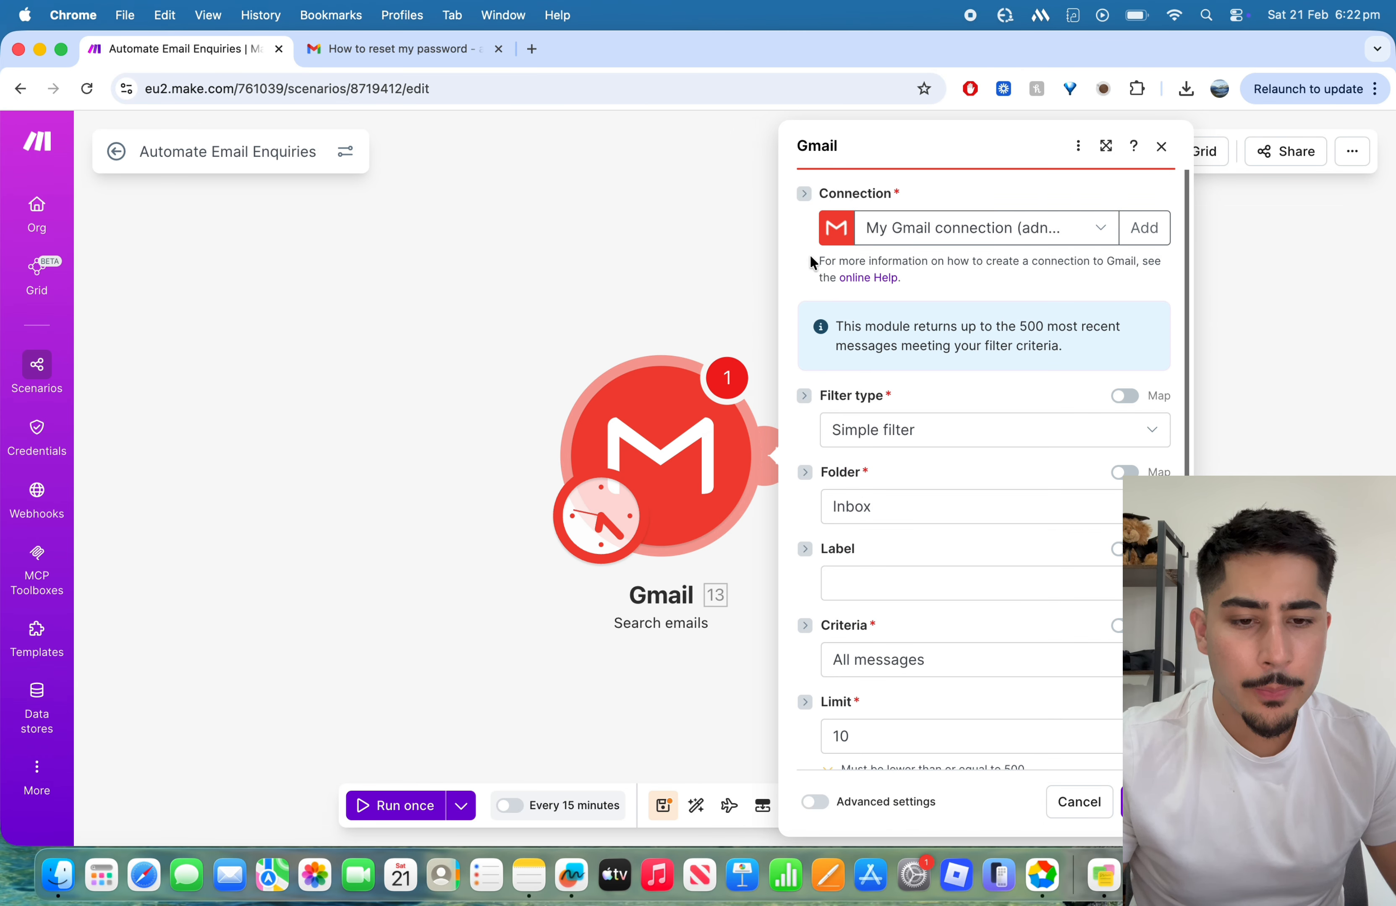
# Step: Examine the Filter type, Folder and Label options of the Gmail "Search emails" module
pyautogui.scroll(-3, 996, 378)
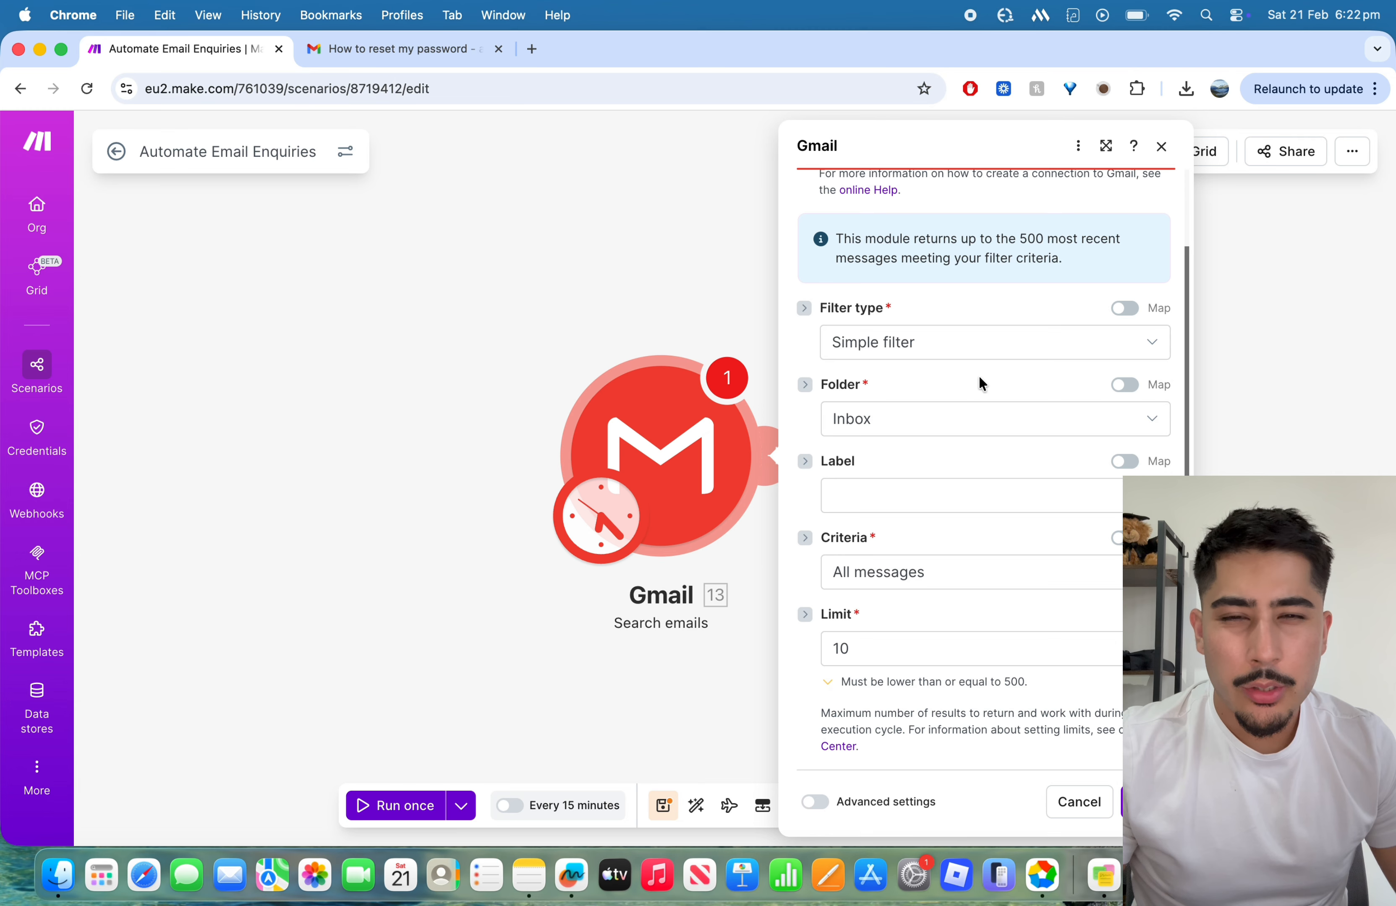
pyautogui.click(966, 347)
pyautogui.click(969, 350)
pyautogui.click(965, 434)
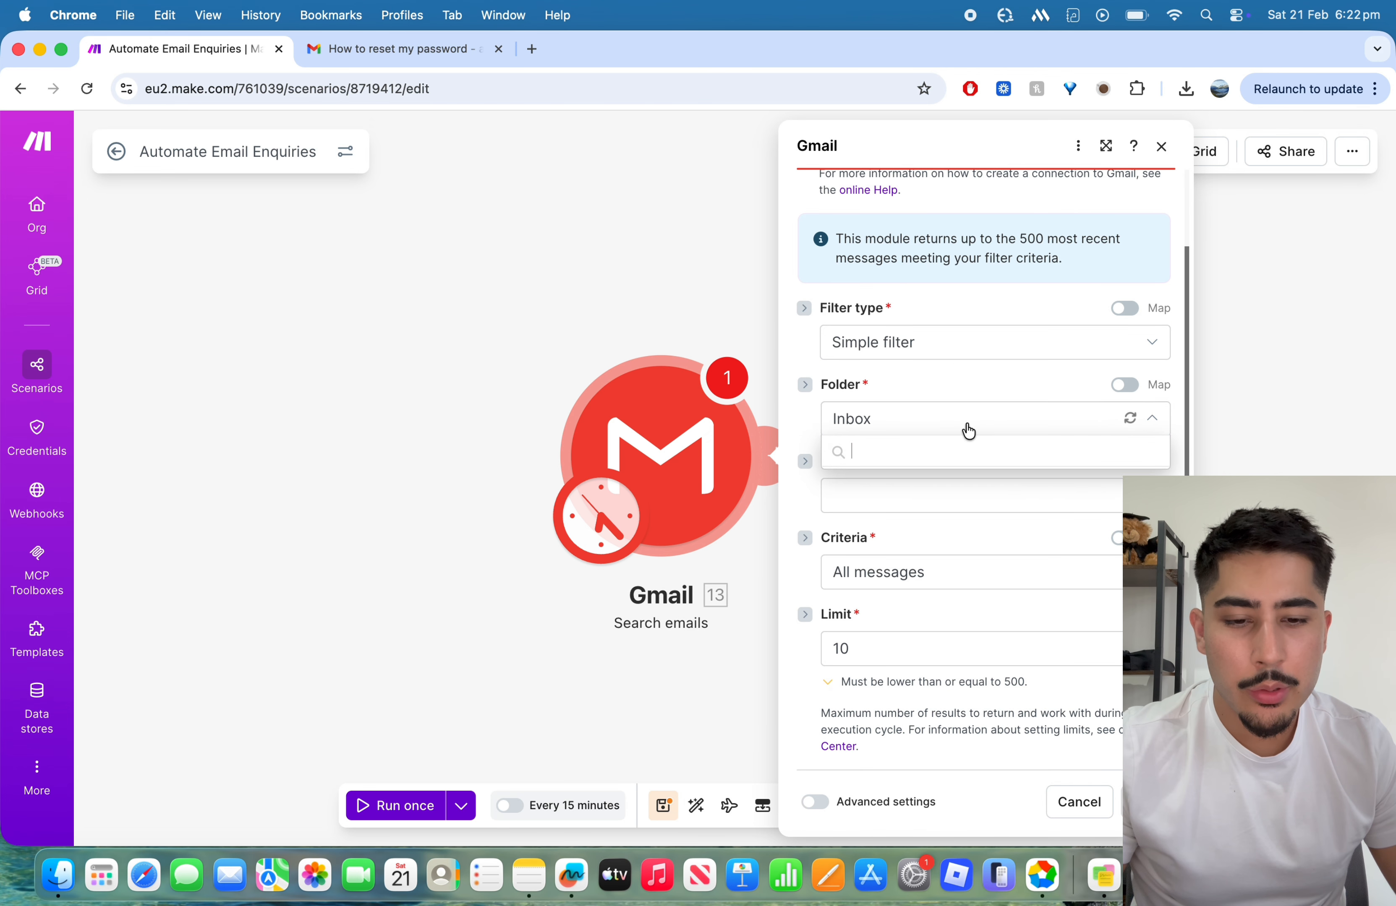
pyautogui.click(965, 412)
pyautogui.click(966, 487)
pyautogui.click(966, 489)
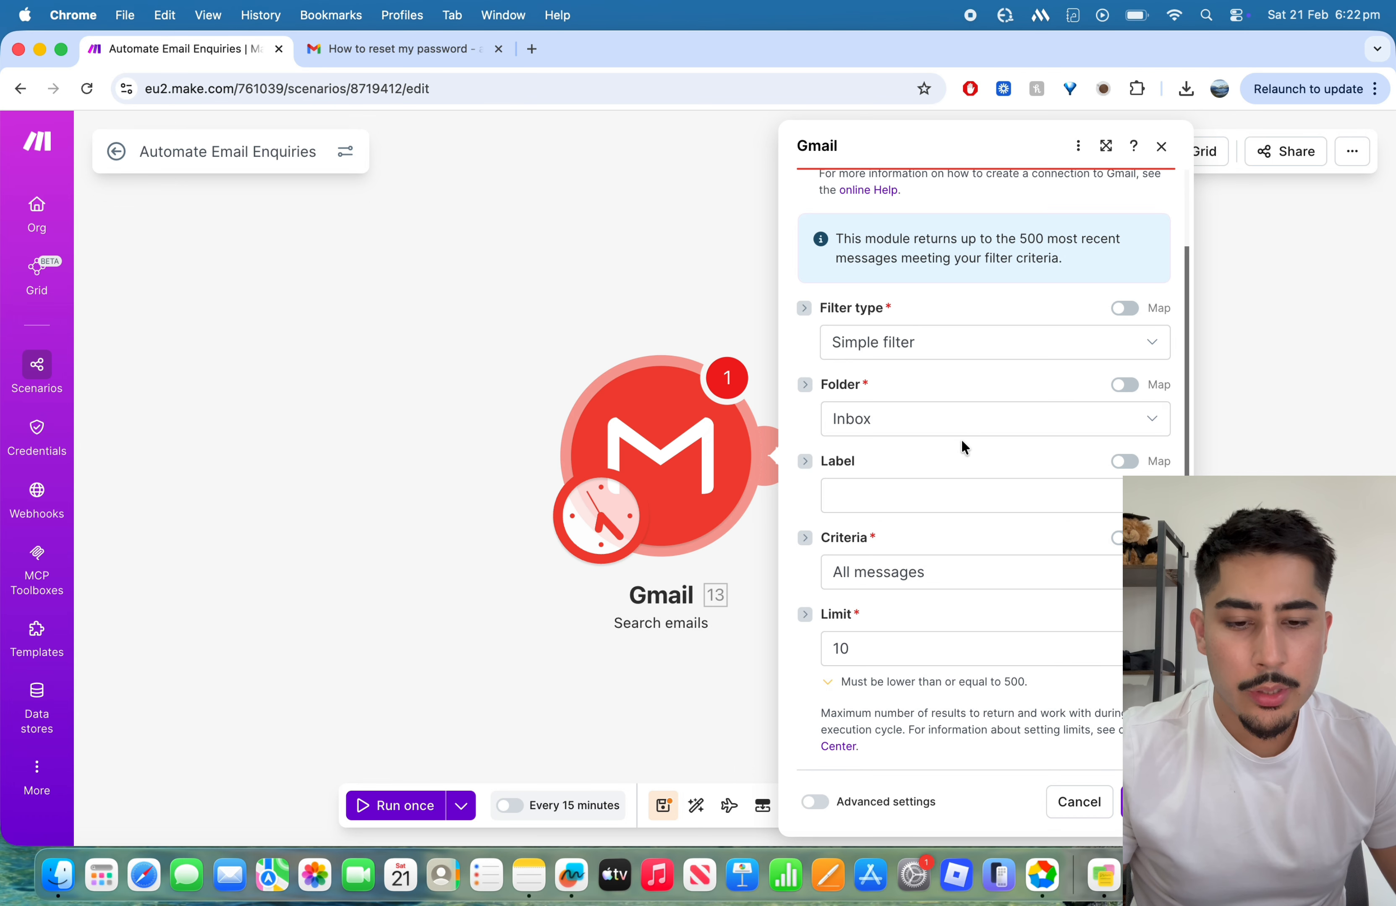
pyautogui.click(951, 500)
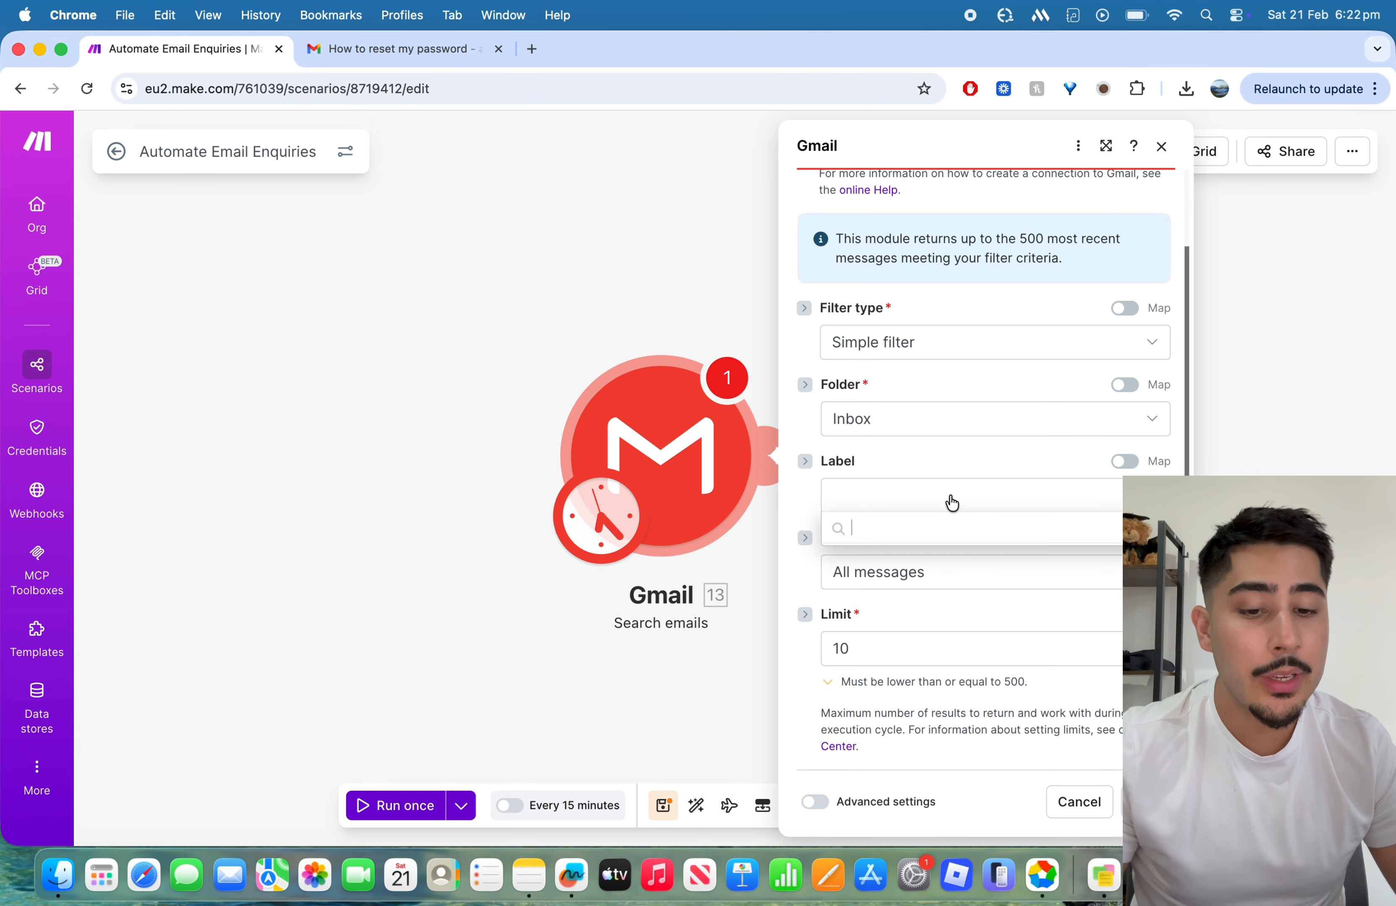
pyautogui.click(951, 500)
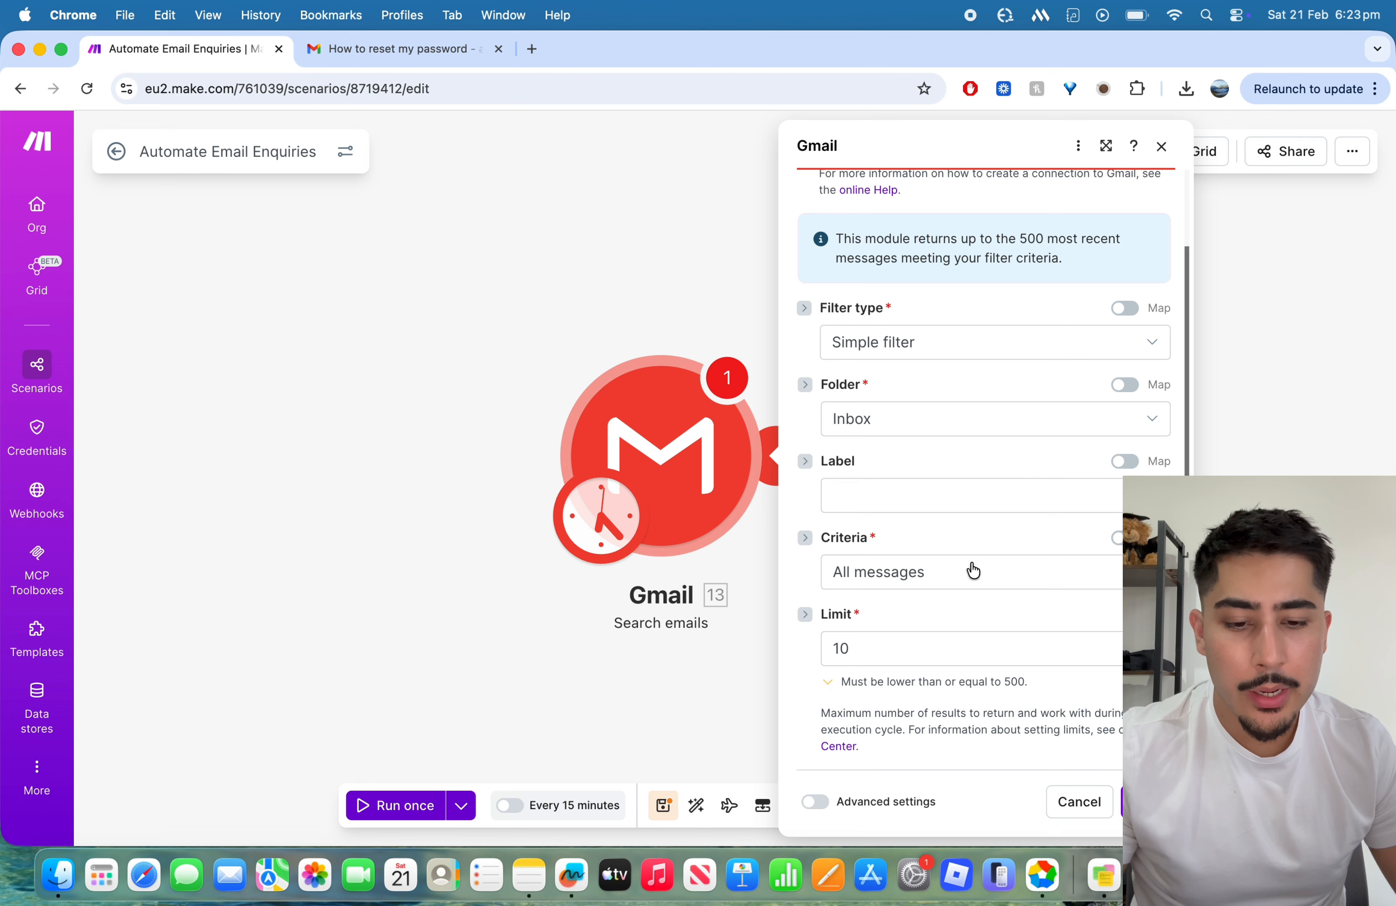
# Step: Keep the Gmail module's result limit at 10 with the "All messages" criteria and save the module settings
pyautogui.doubleClick(838, 649)
pyautogui.click(977, 617)
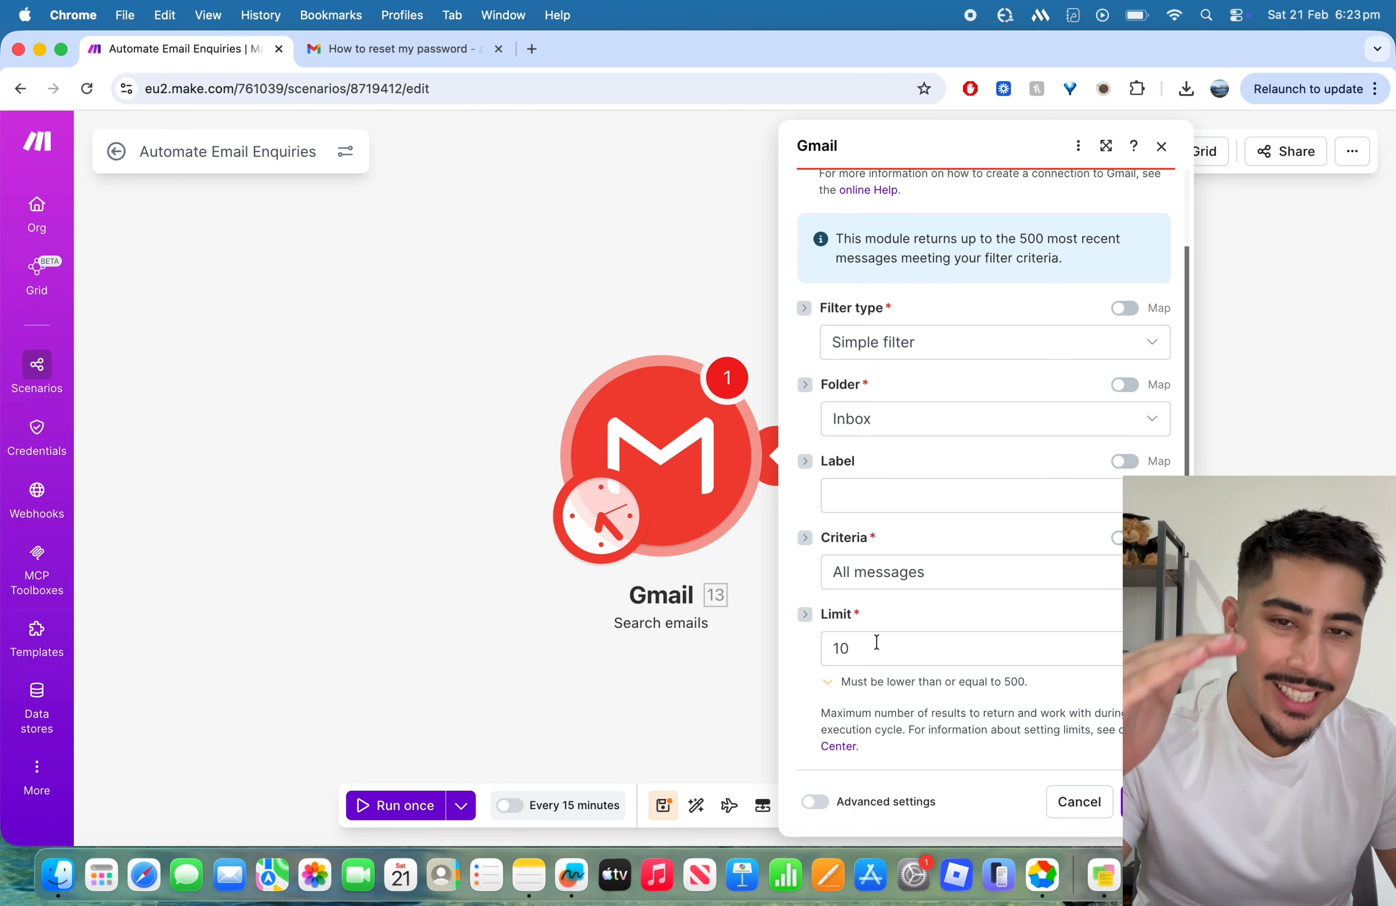
pyautogui.click(1144, 803)
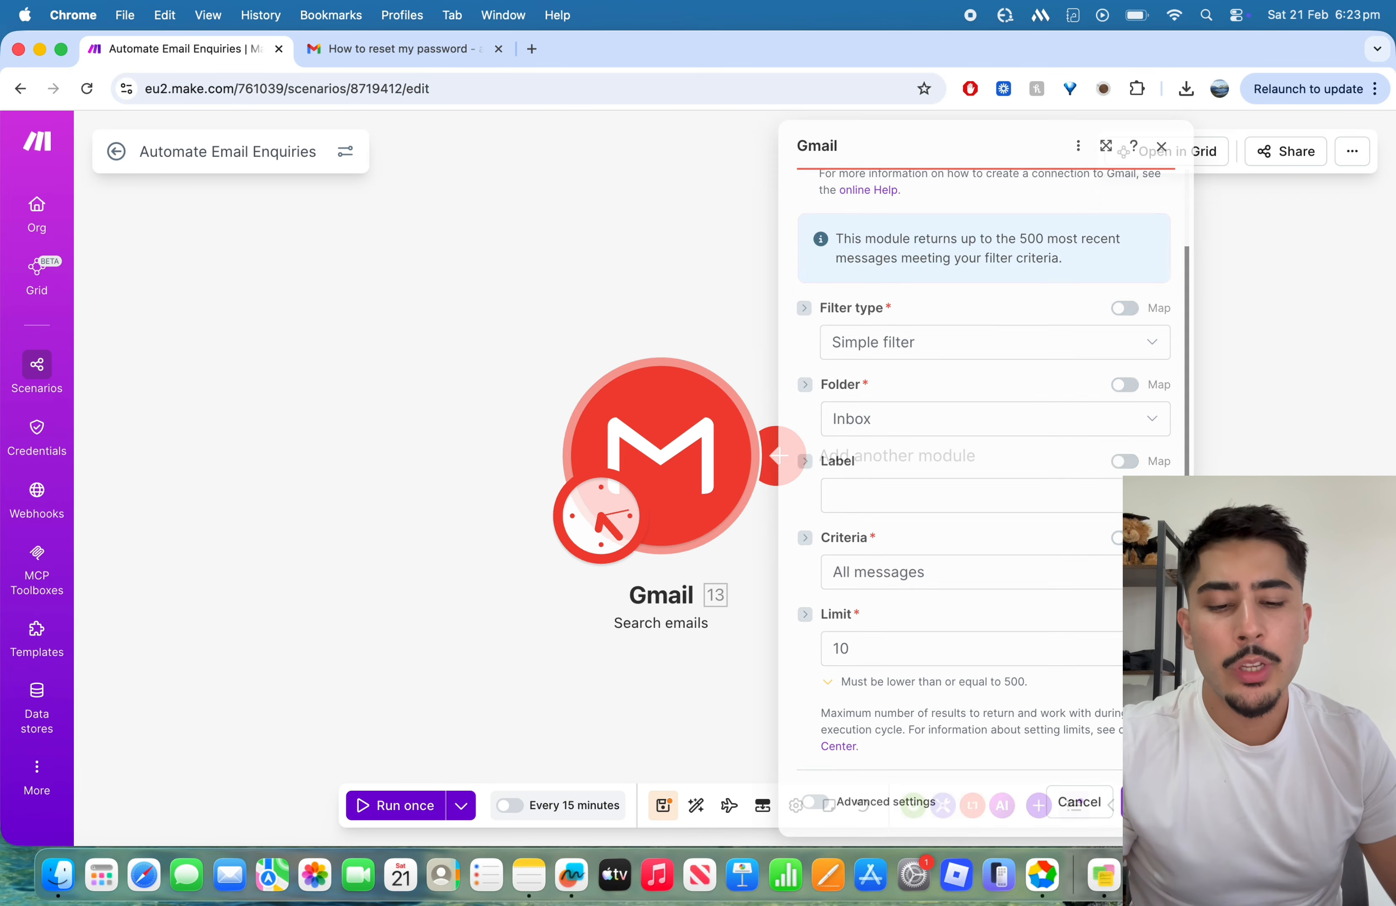
# Step: Reposition the canvas around the Gmail "Search emails" module and run that module on its own as a test
pyautogui.moveTo(927, 535); pyautogui.dragTo(720, 533)
pyautogui.rightClick(605, 556)
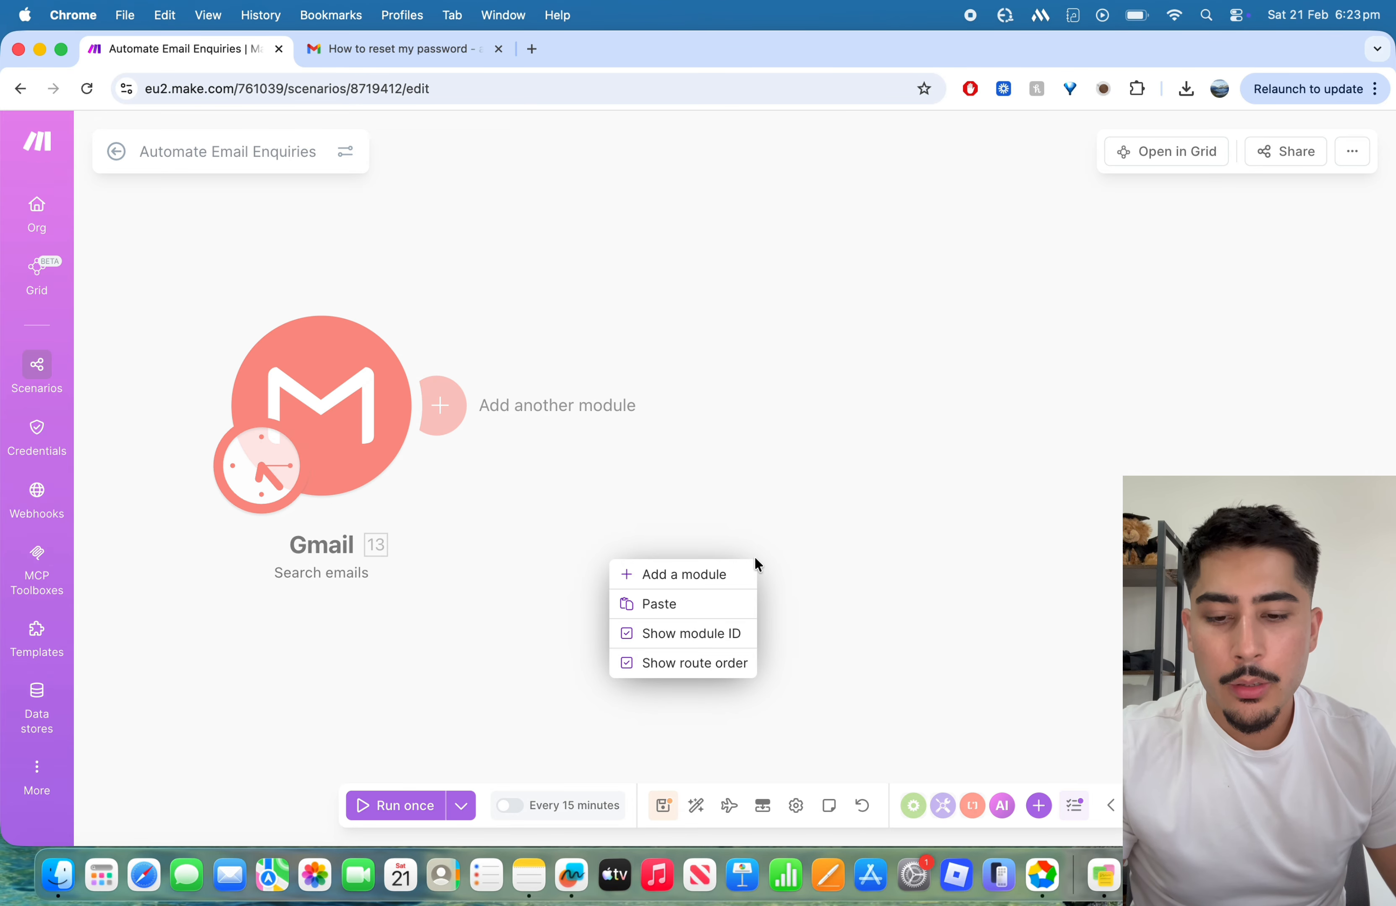
pyautogui.click(817, 518)
pyautogui.moveTo(849, 487); pyautogui.dragTo(1037, 469)
pyautogui.rightClick(513, 414)
pyautogui.click(659, 456)
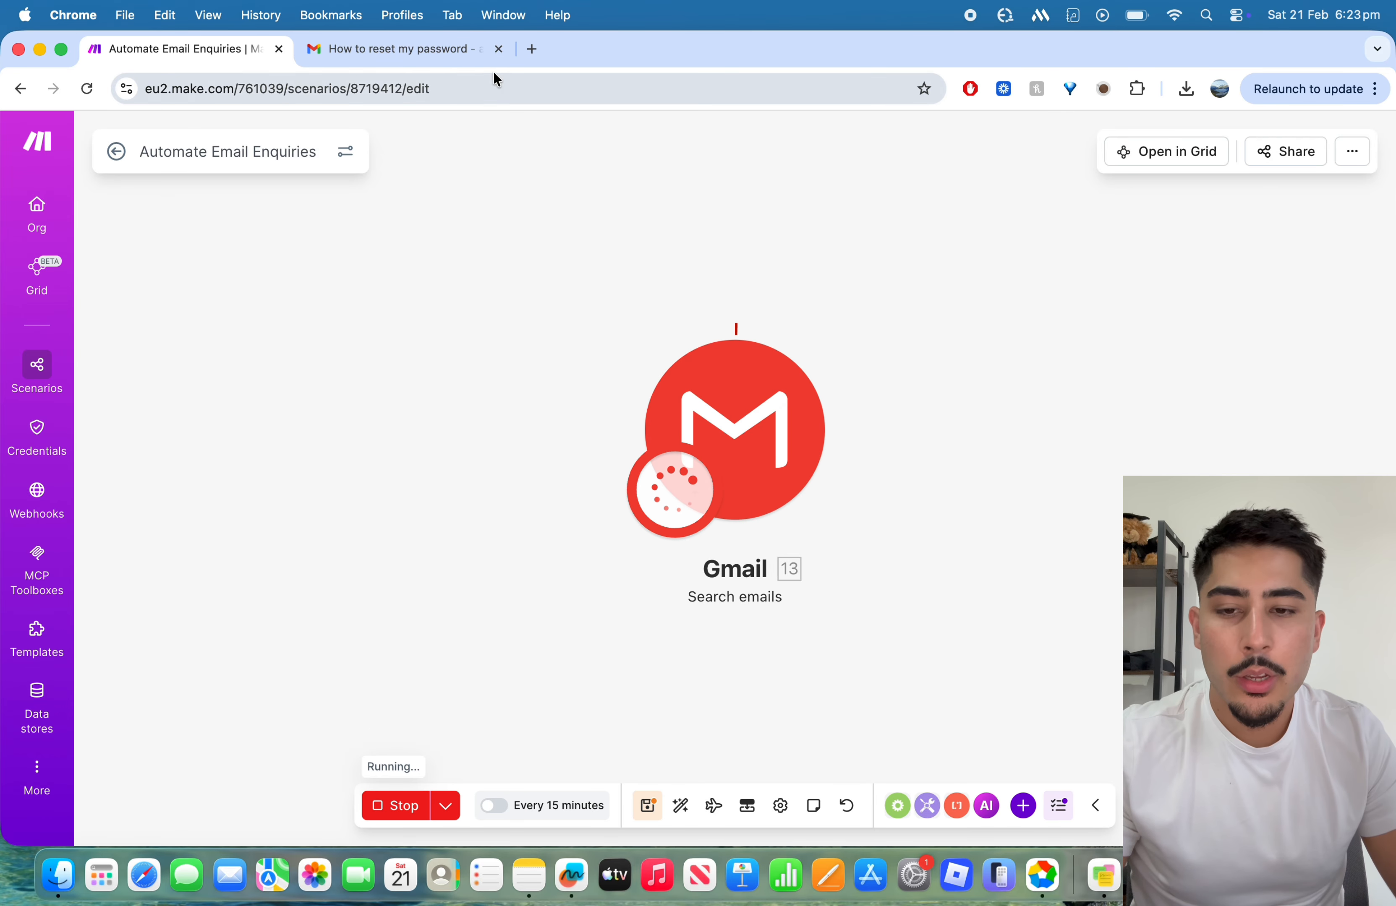
# Step: Check the subject of the "How to reset my password" email in Gmail, then return to the Make scenario
pyautogui.click(383, 56)
pyautogui.moveTo(363, 247); pyautogui.dragTo(609, 247)
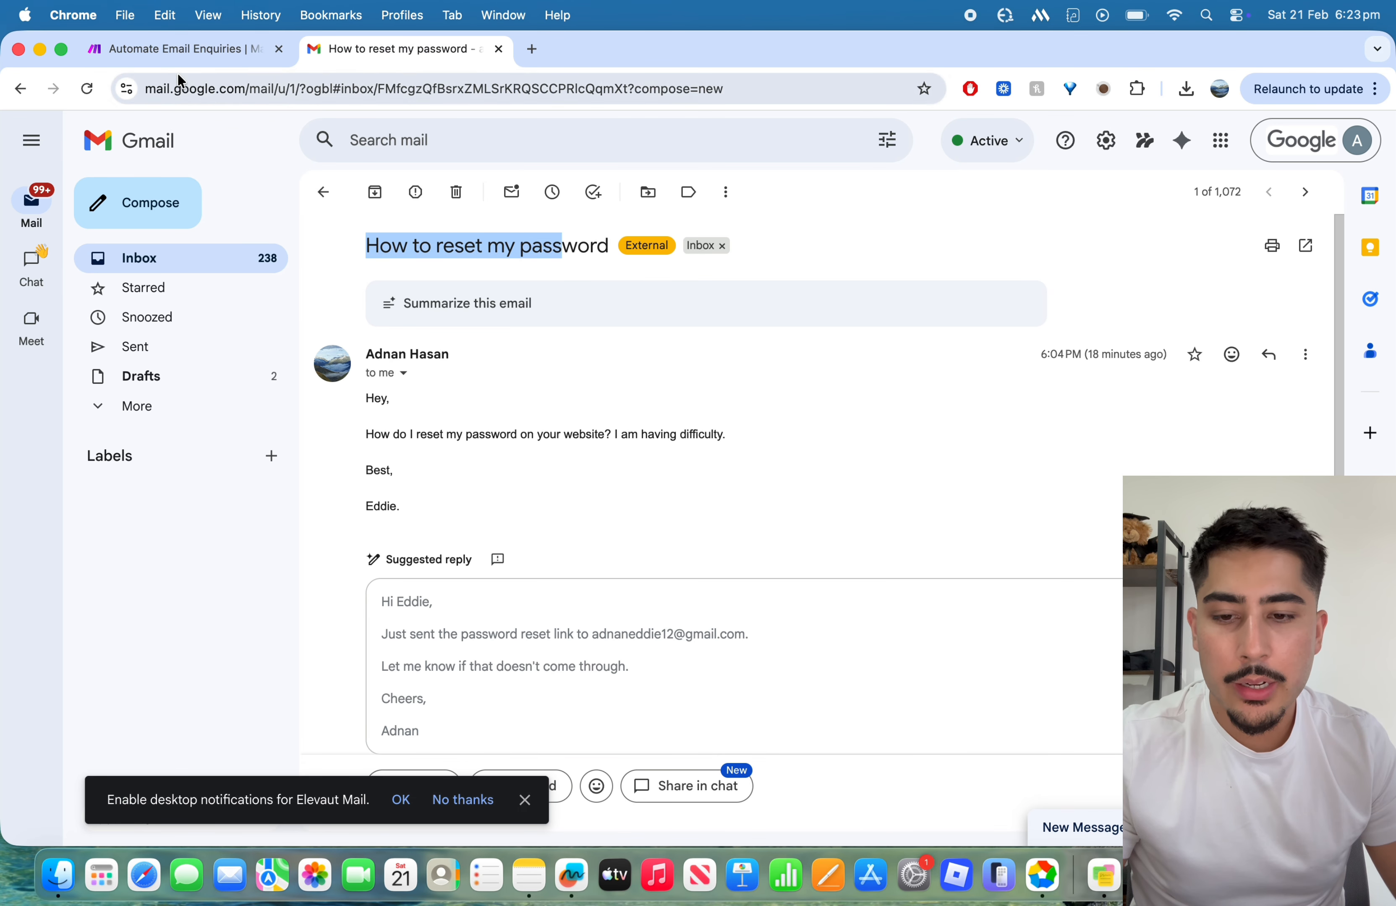
pyautogui.click(176, 49)
# Step: Examine the Gmail run's first output bundle, including the subject, sender and recipient details
pyautogui.scroll(-1, 1060, 529)
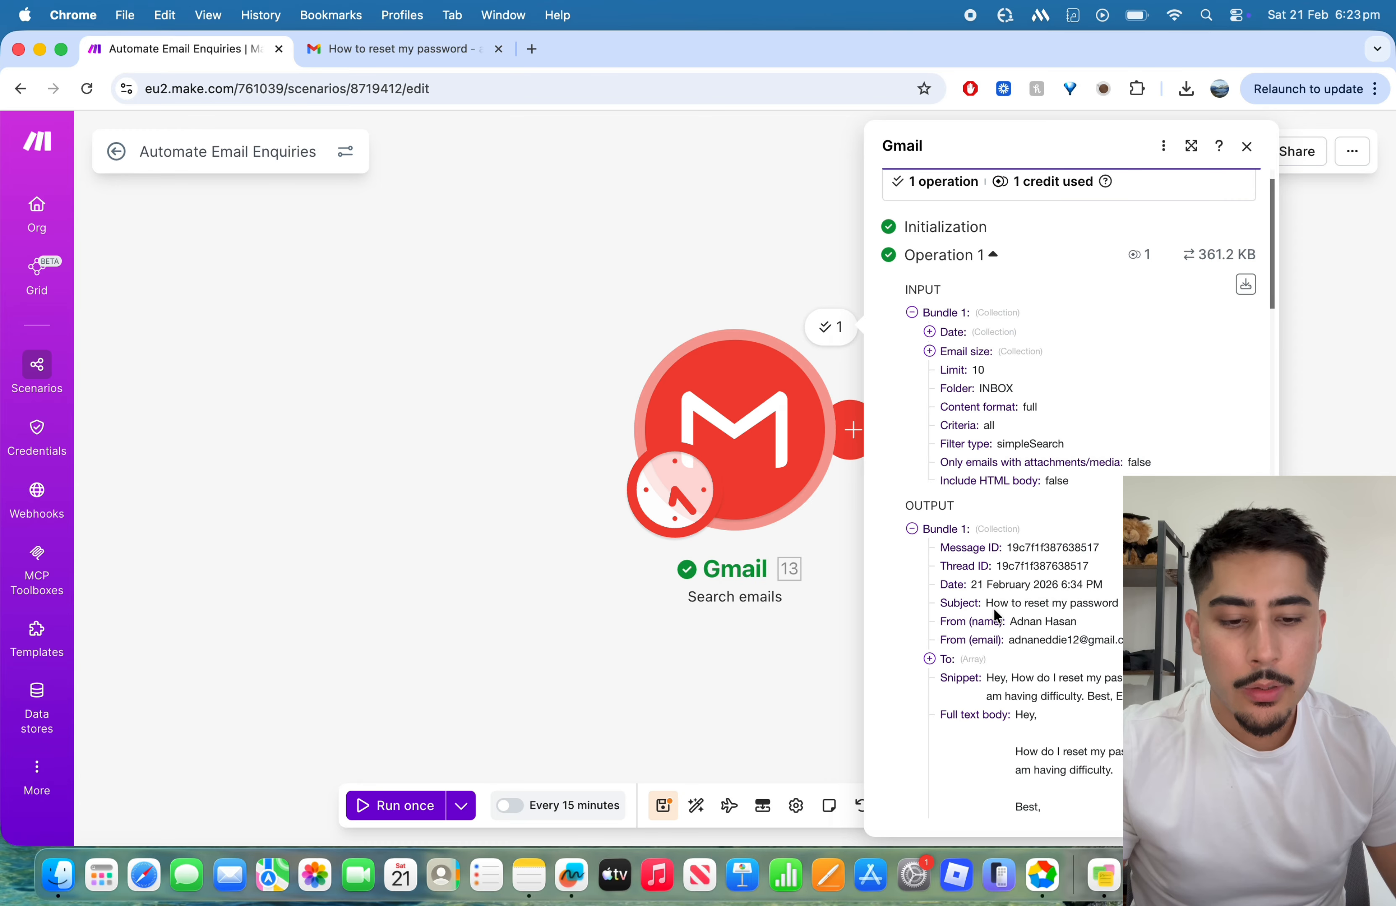
pyautogui.scroll(-5, 1046, 406)
pyautogui.scroll(2, 1046, 406)
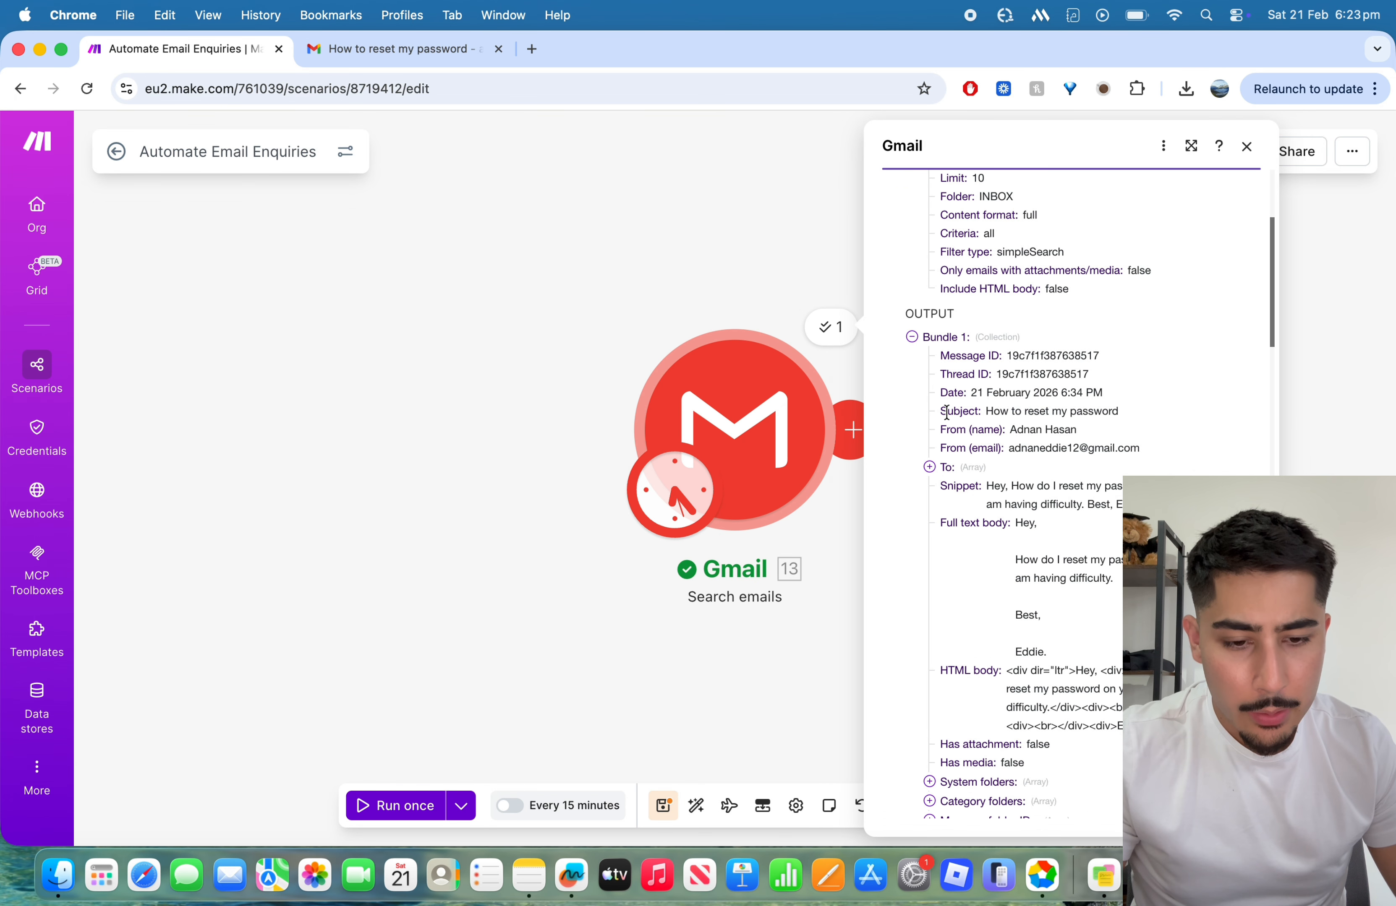
pyautogui.scroll(-1, 1079, 453)
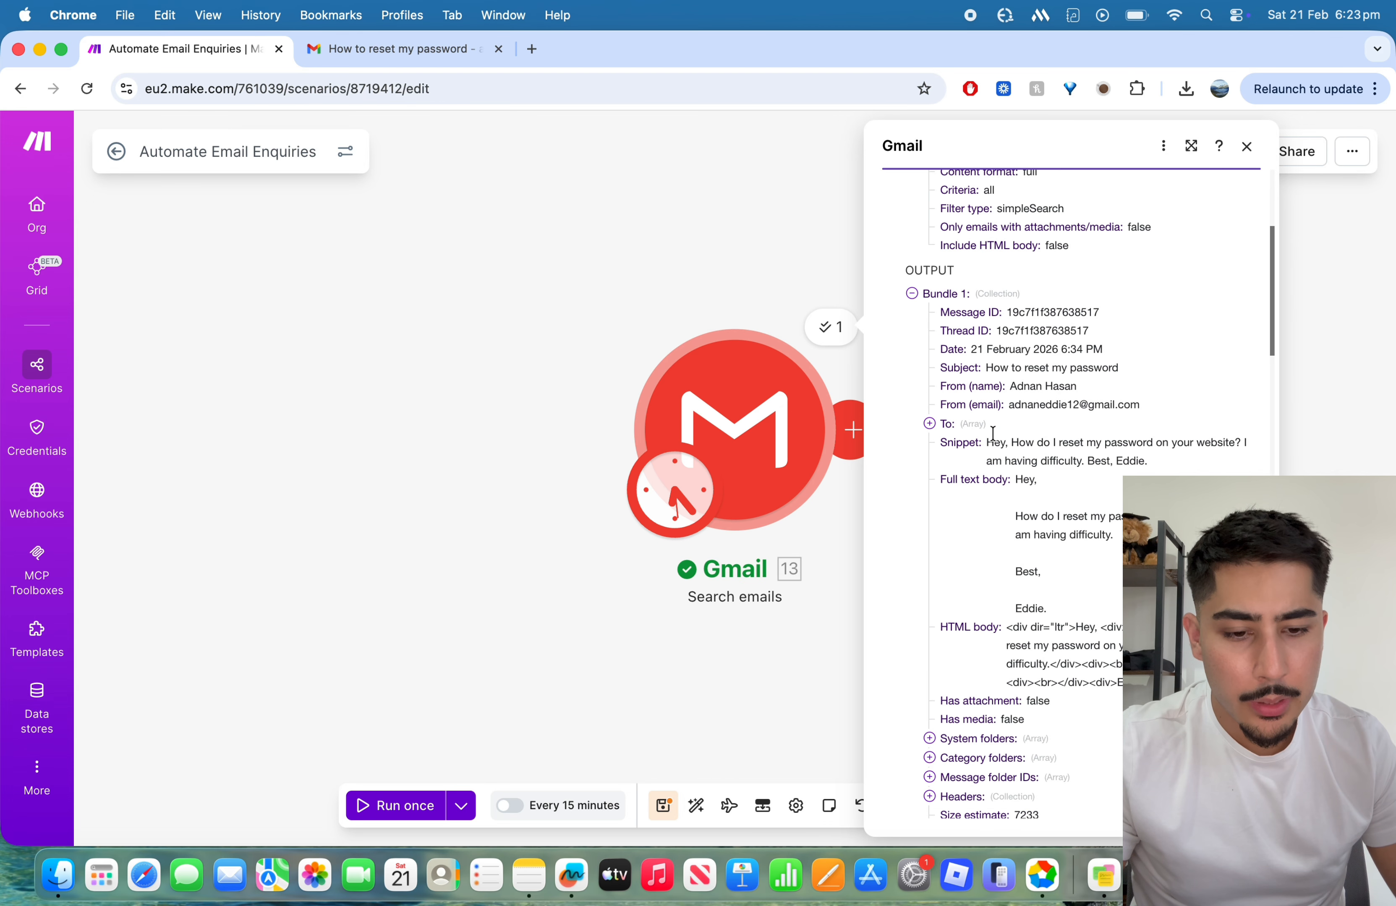
pyautogui.click(929, 424)
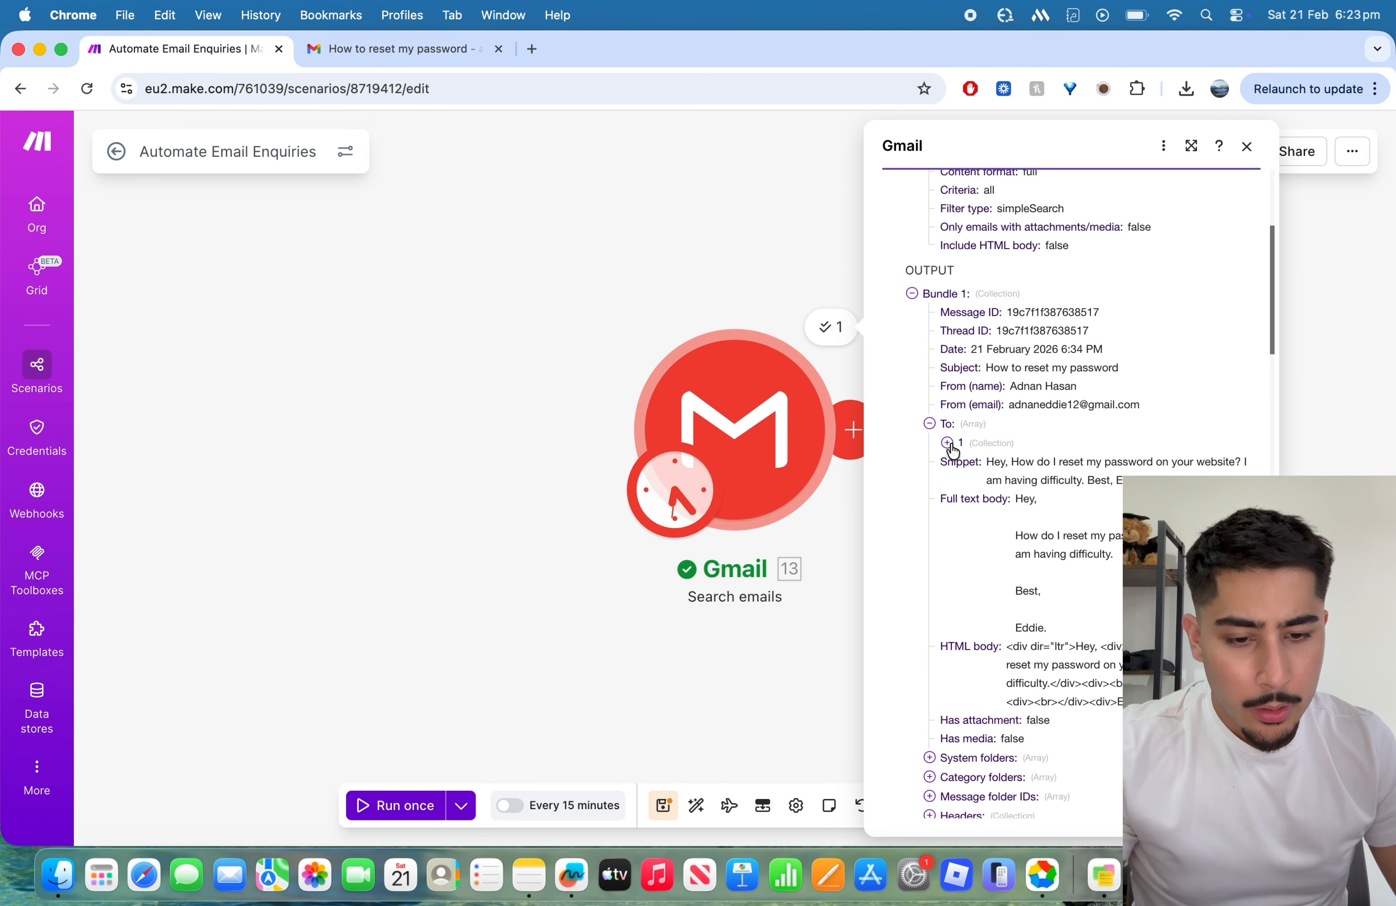
pyautogui.click(947, 443)
pyautogui.click(947, 443)
pyautogui.scroll(-2, 1000, 427)
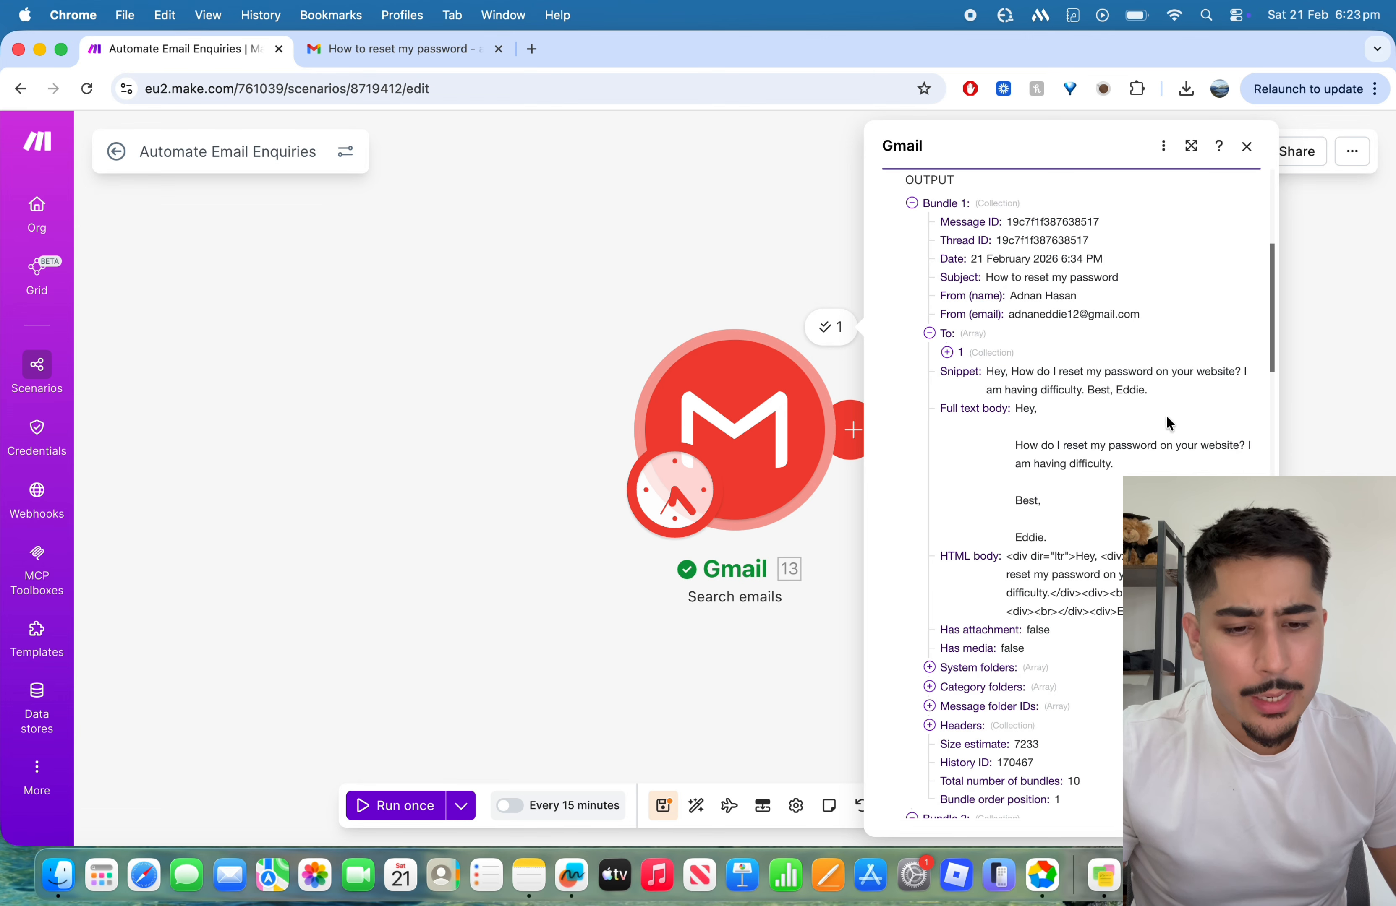
# Step: Read the full text body in the Gmail run's first output bundle and close the results
pyautogui.scroll(-1, 1167, 418)
pyautogui.moveTo(1015, 366); pyautogui.dragTo(1119, 462)
pyautogui.click(1100, 425)
pyautogui.moveTo(1027, 370); pyautogui.dragTo(1106, 448)
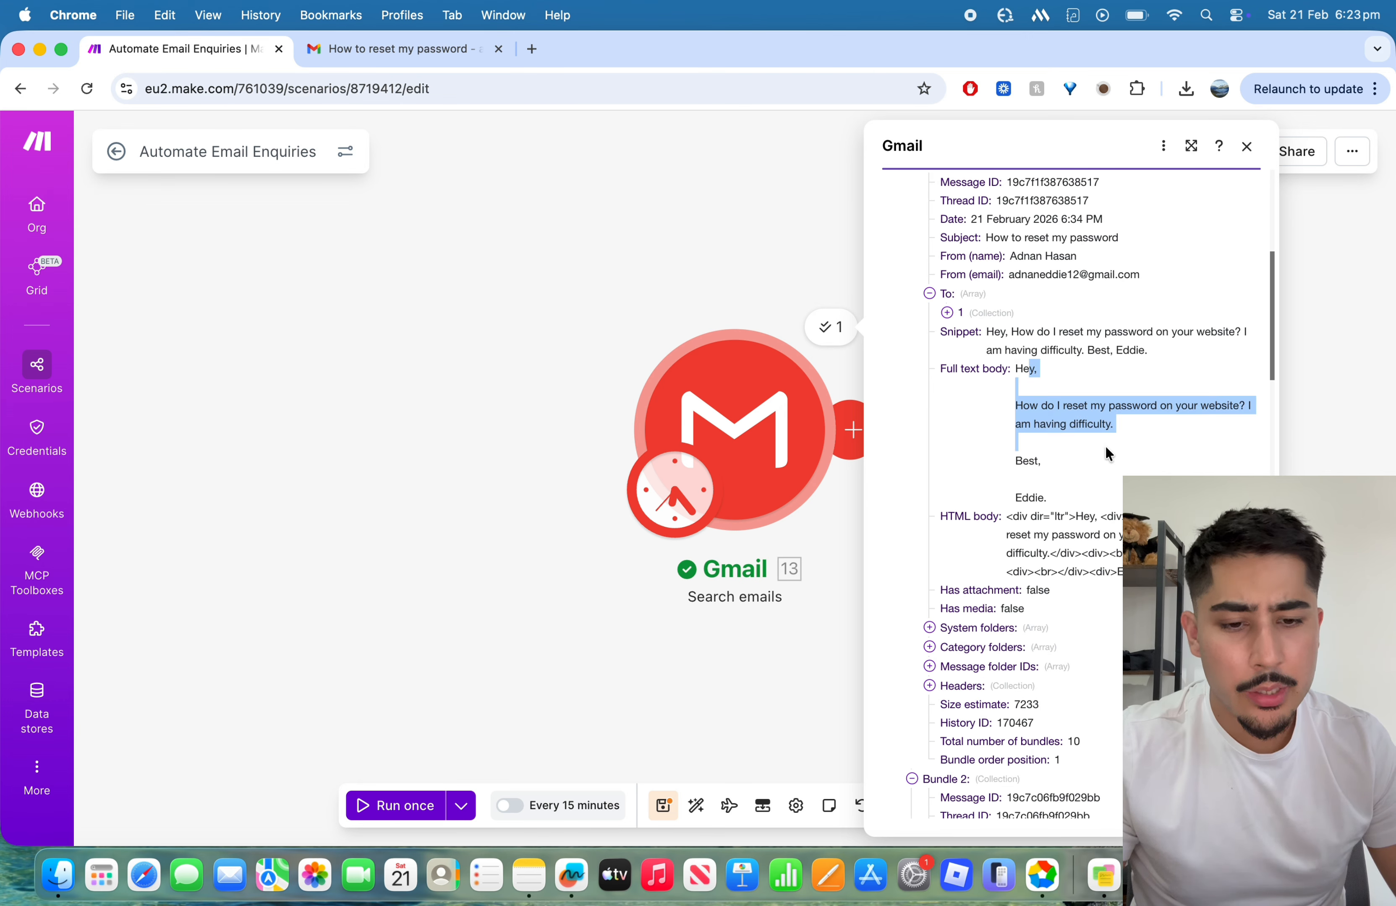
pyautogui.click(1106, 453)
pyautogui.scroll(-1, 1065, 402)
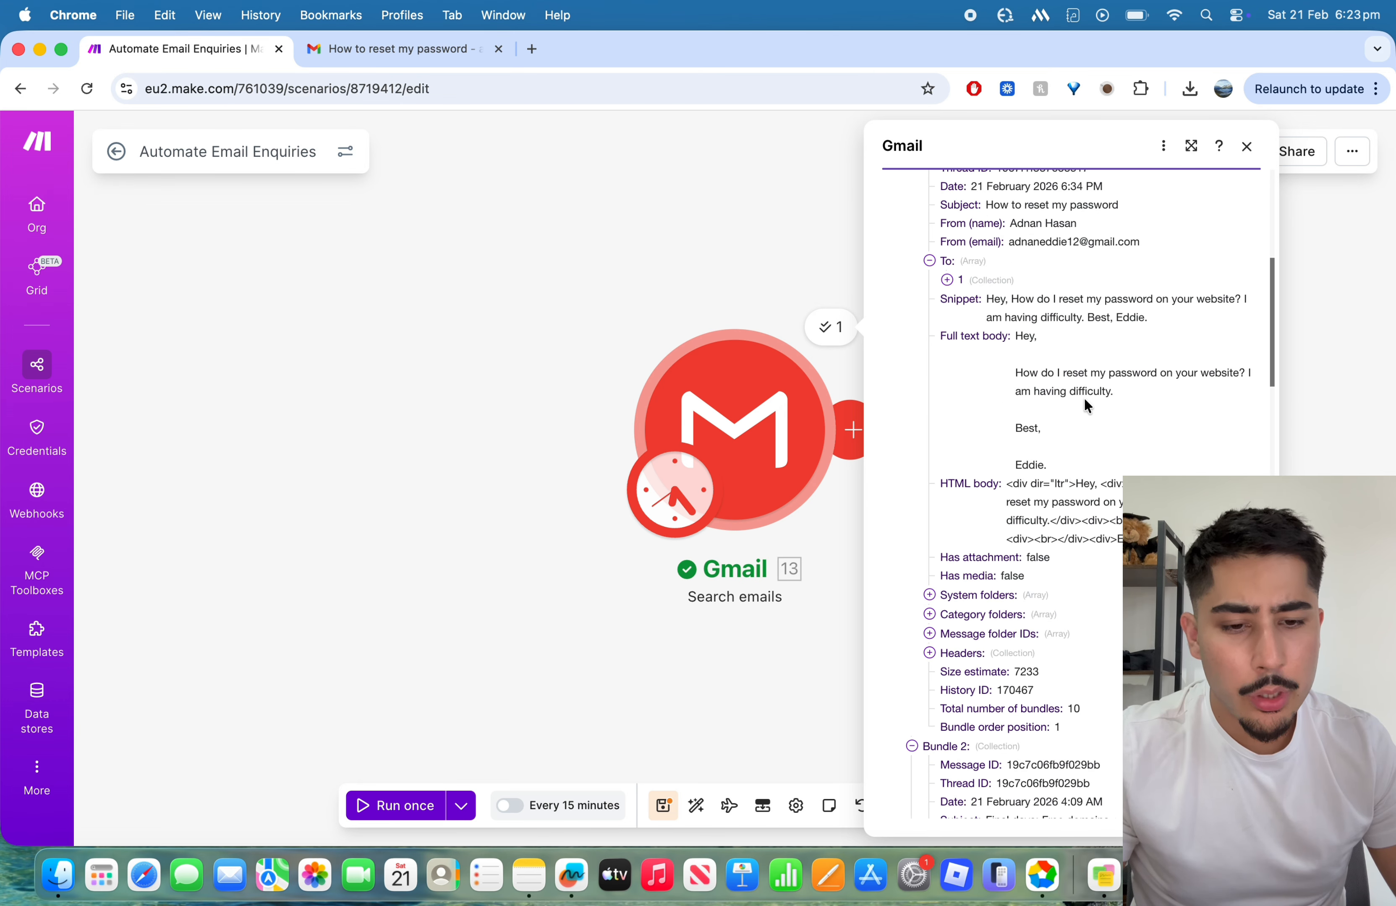
pyautogui.scroll(2, 1018, 312)
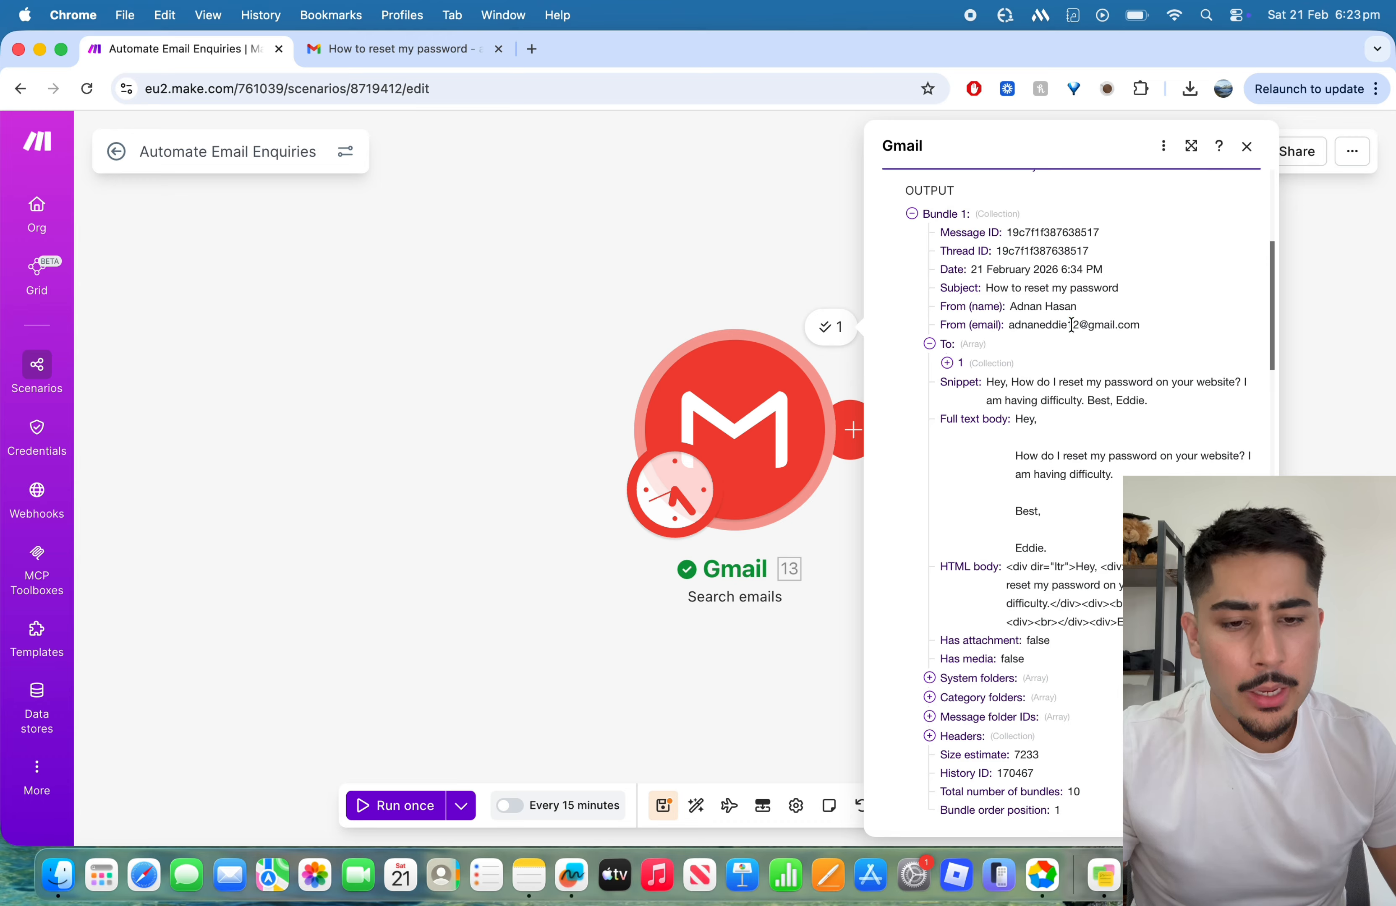
pyautogui.click(1245, 146)
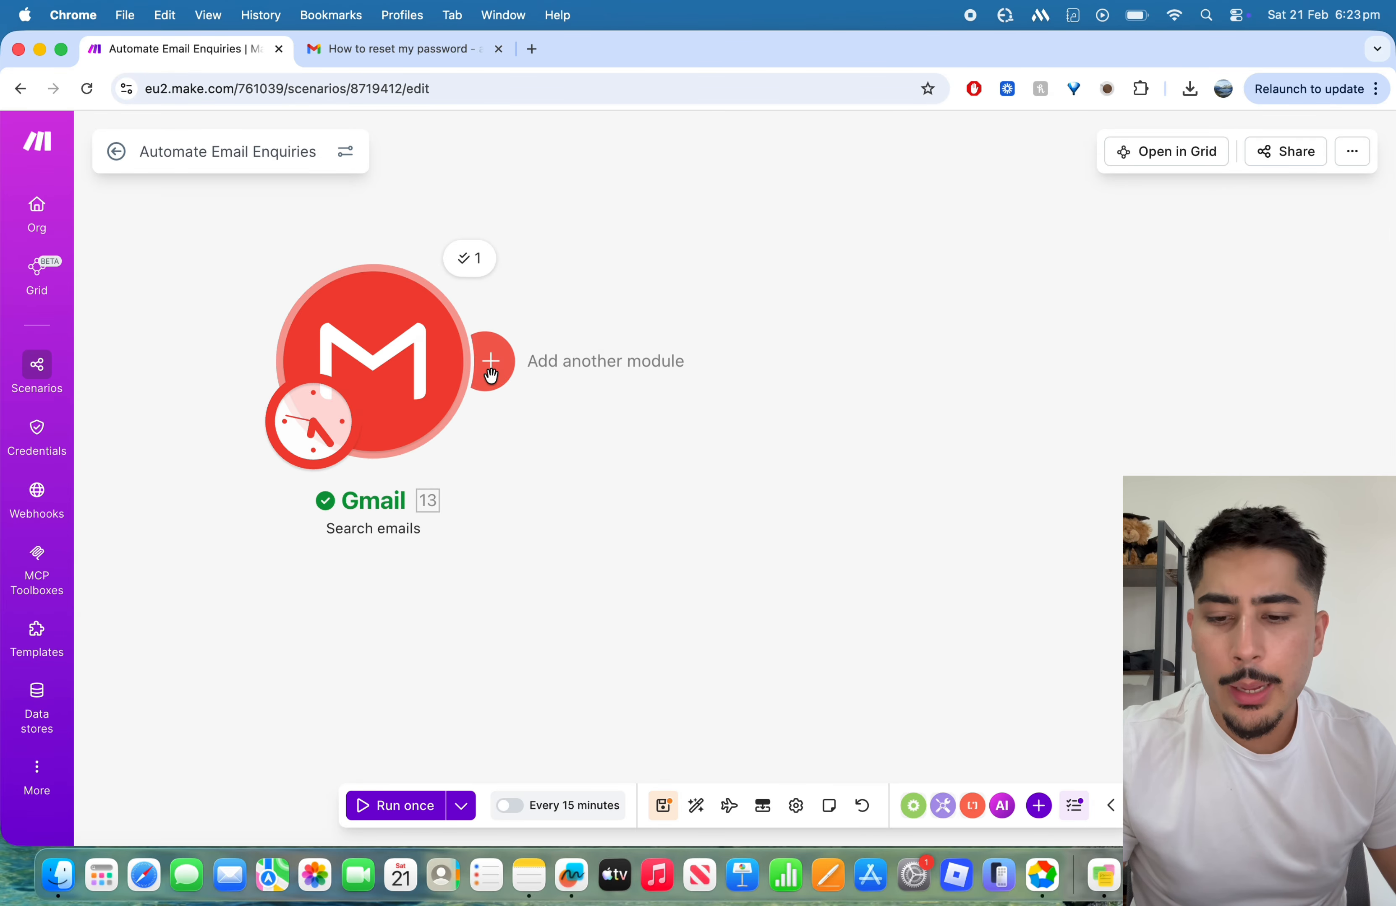
# Step: Add the OpenAI "Generate a completion" module after the Gmail module
pyautogui.click(488, 361)
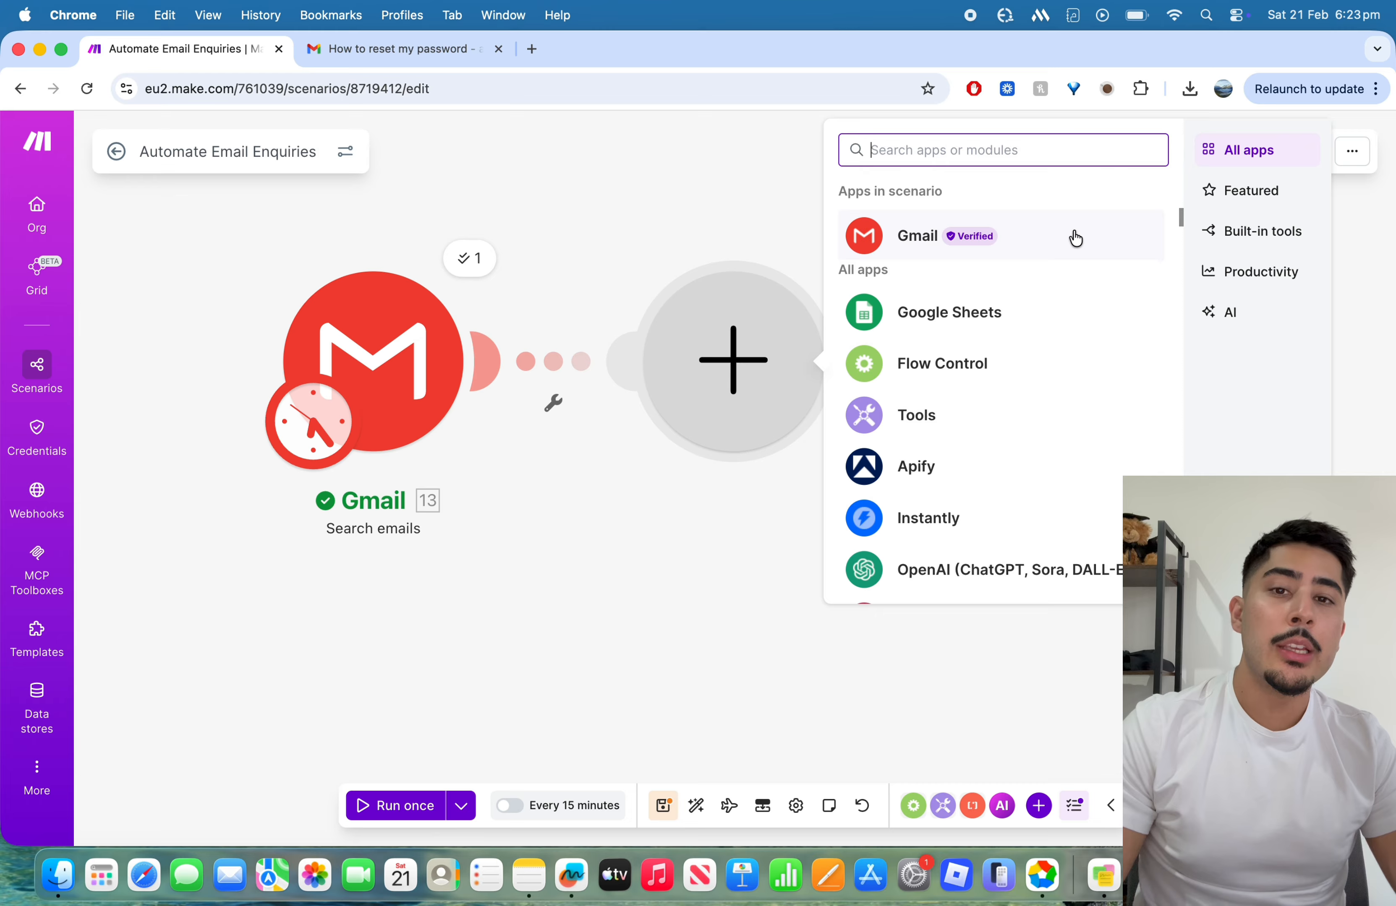
pyautogui.write('open')
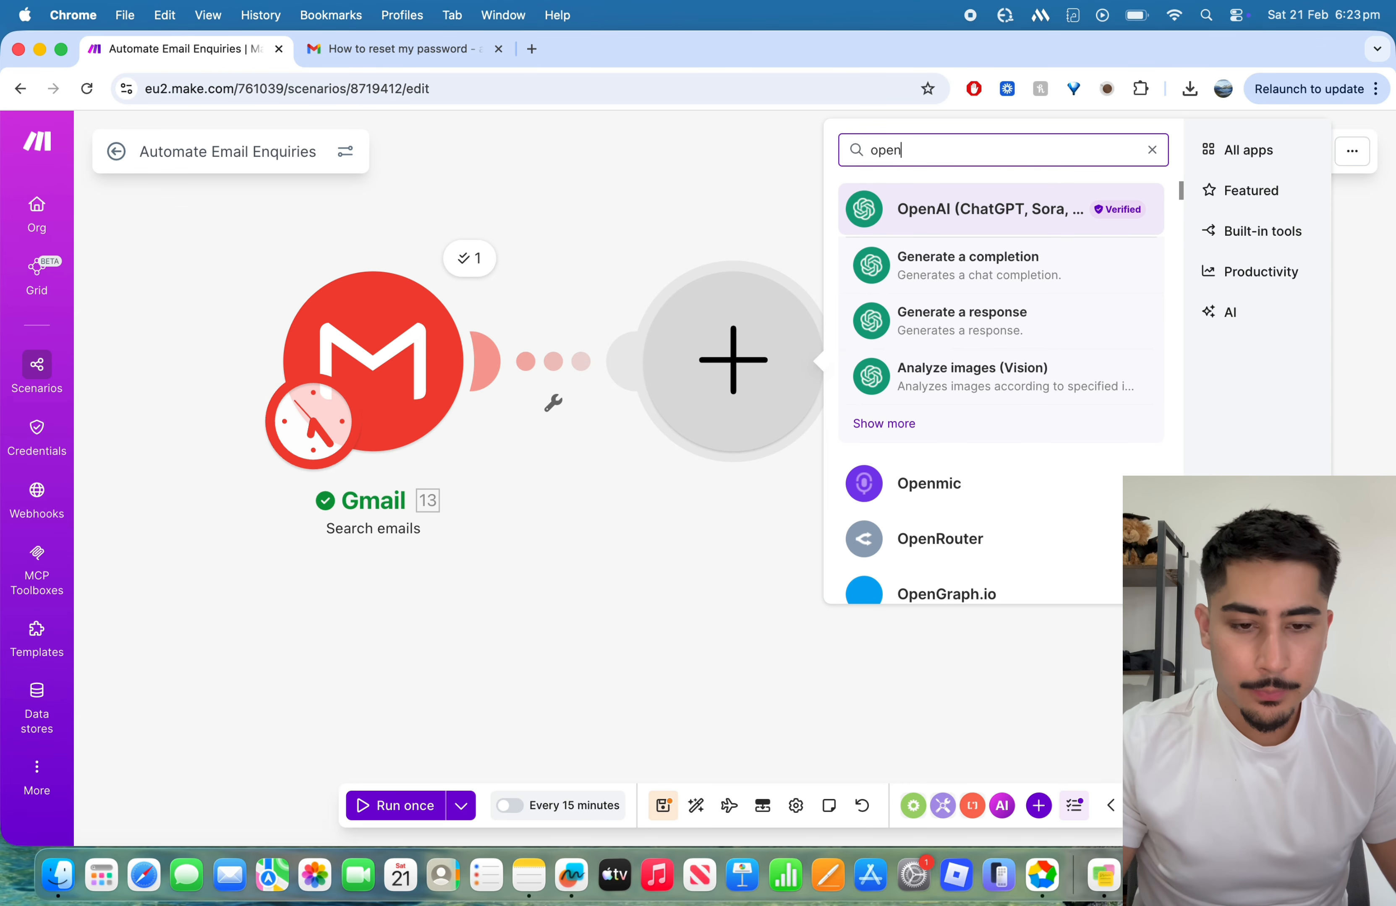
pyautogui.click(942, 225)
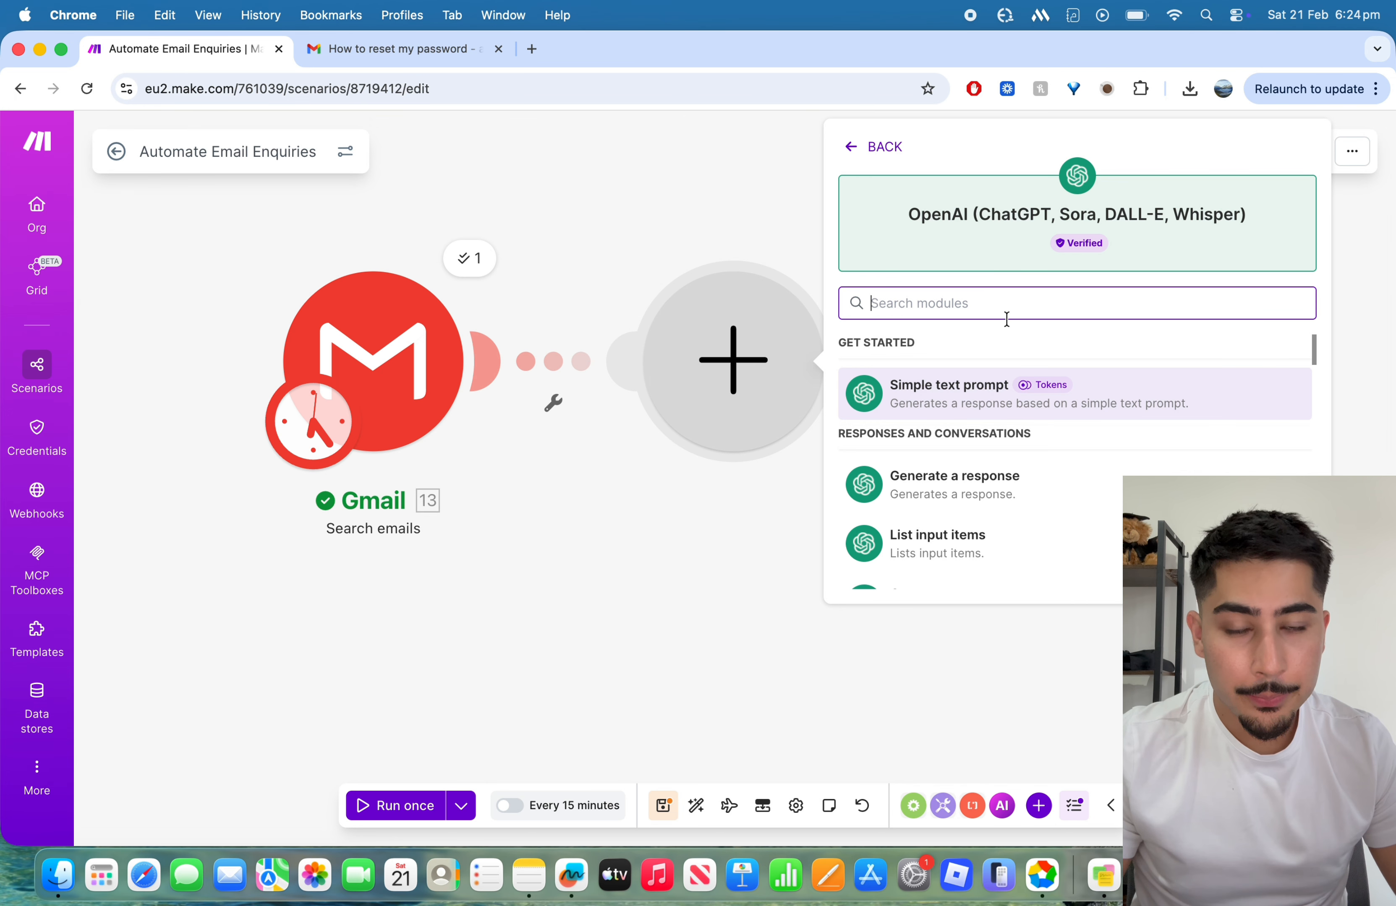
pyautogui.scroll(-1, 1003, 438)
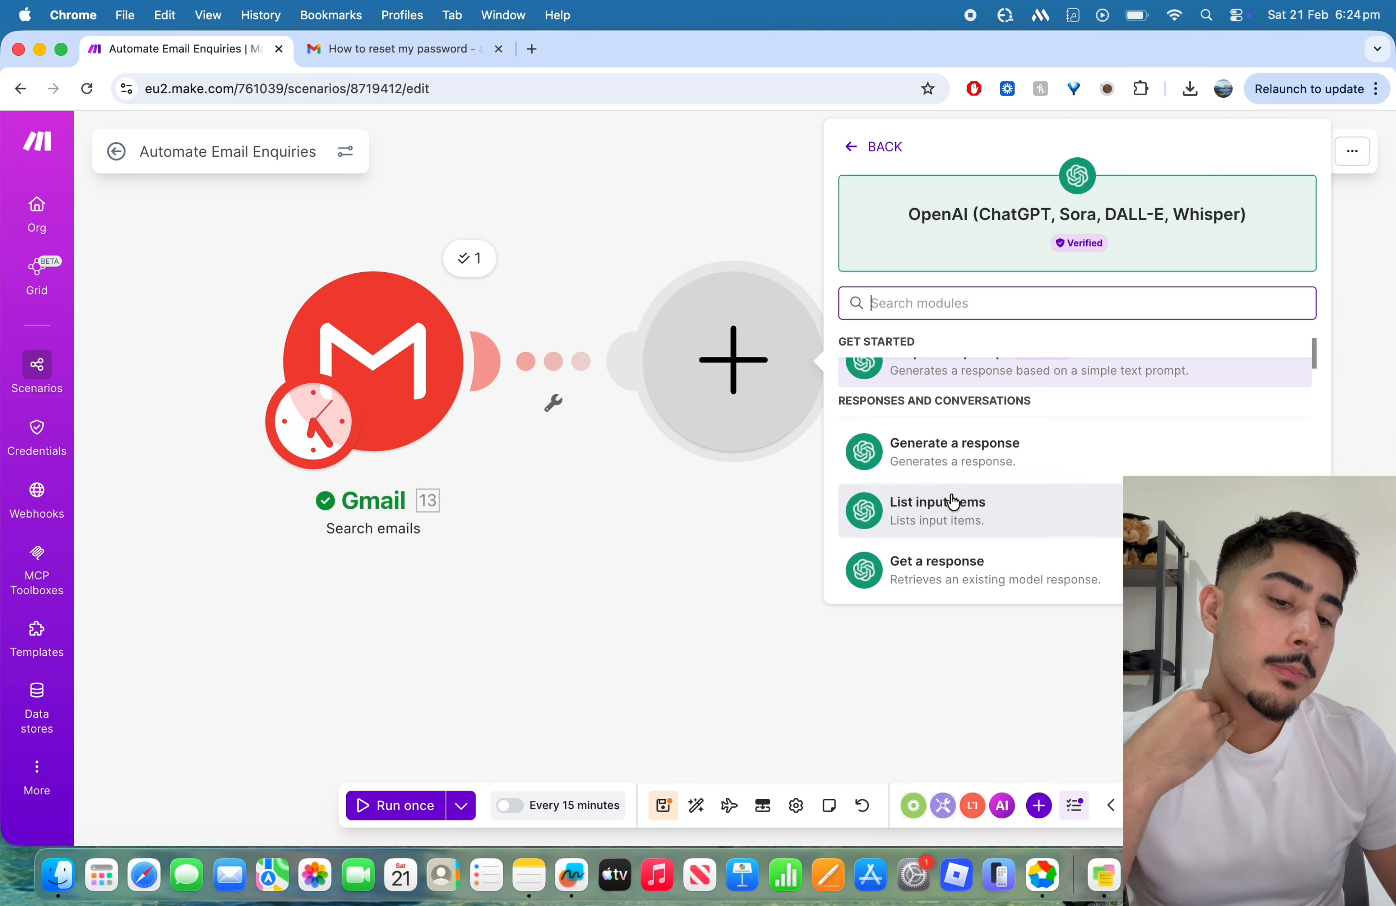
pyautogui.scroll(1, 952, 501)
pyautogui.click(870, 146)
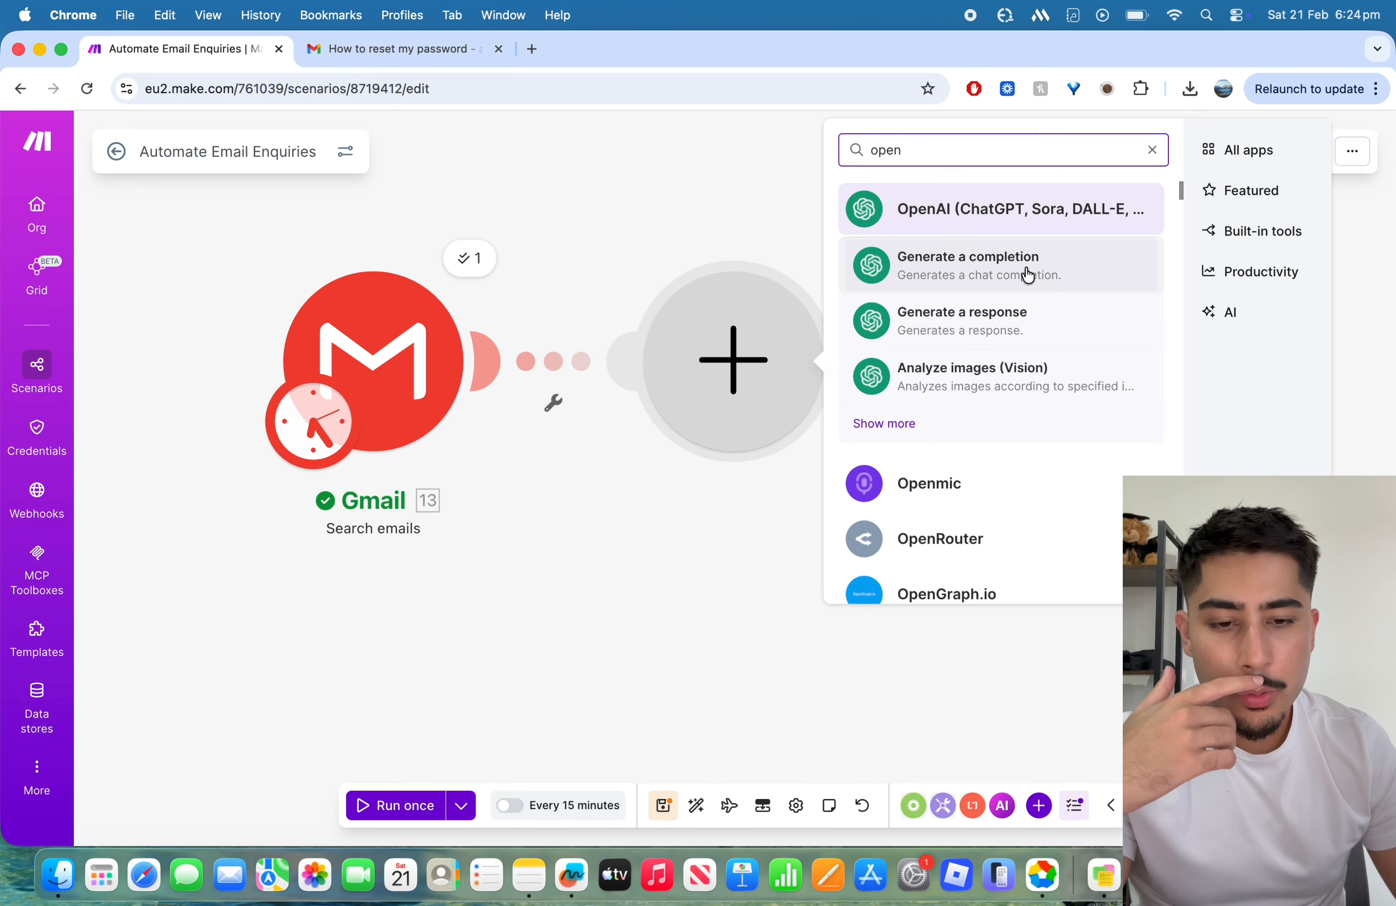
pyautogui.click(1027, 274)
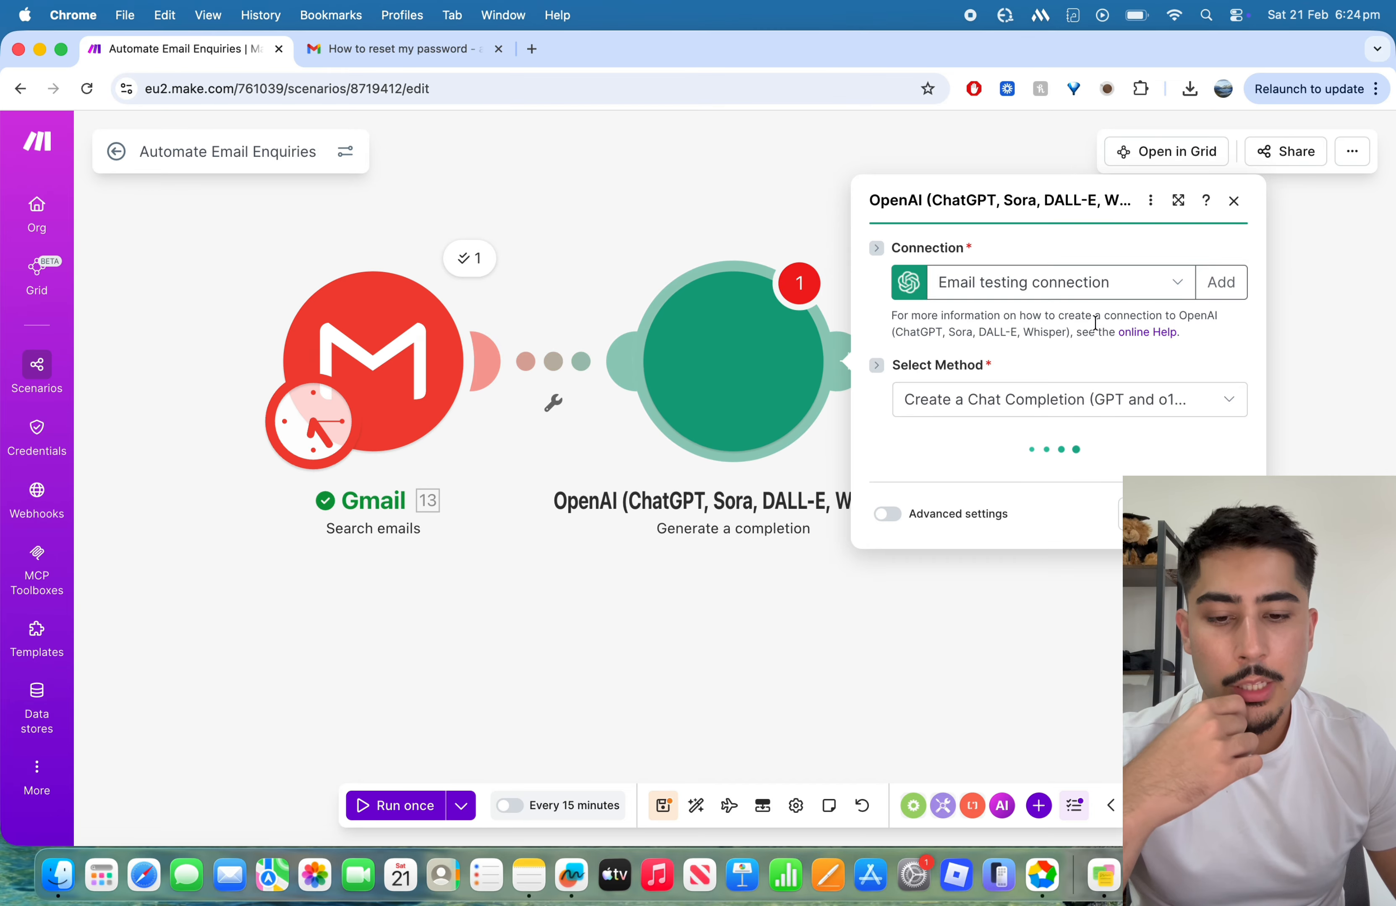
# Step: Review the existing OpenAI connections and the form for creating a new one, without adding a connection
pyautogui.click(1062, 230)
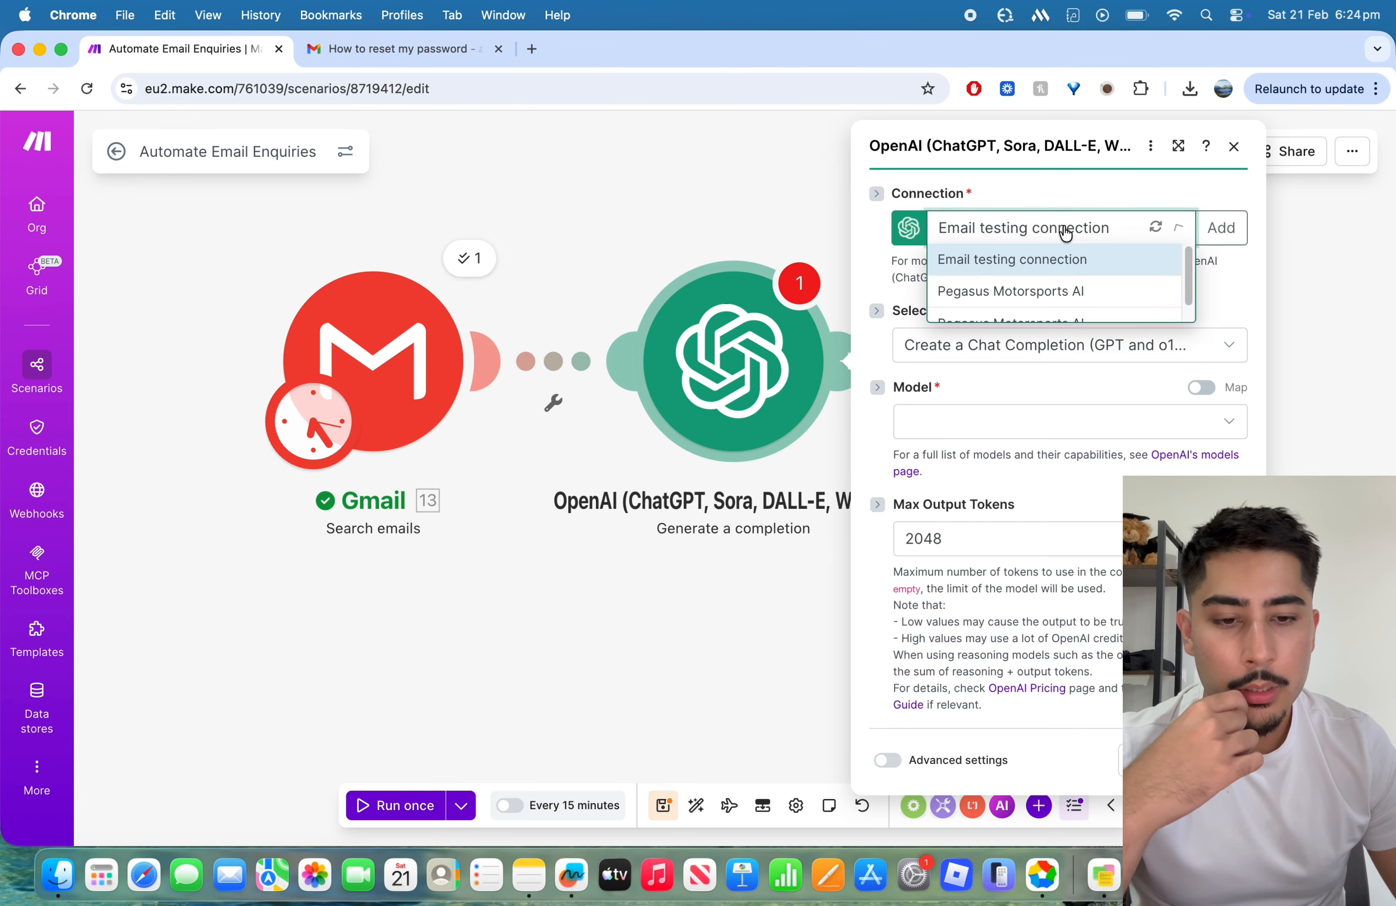
pyautogui.click(1068, 230)
pyautogui.click(1234, 231)
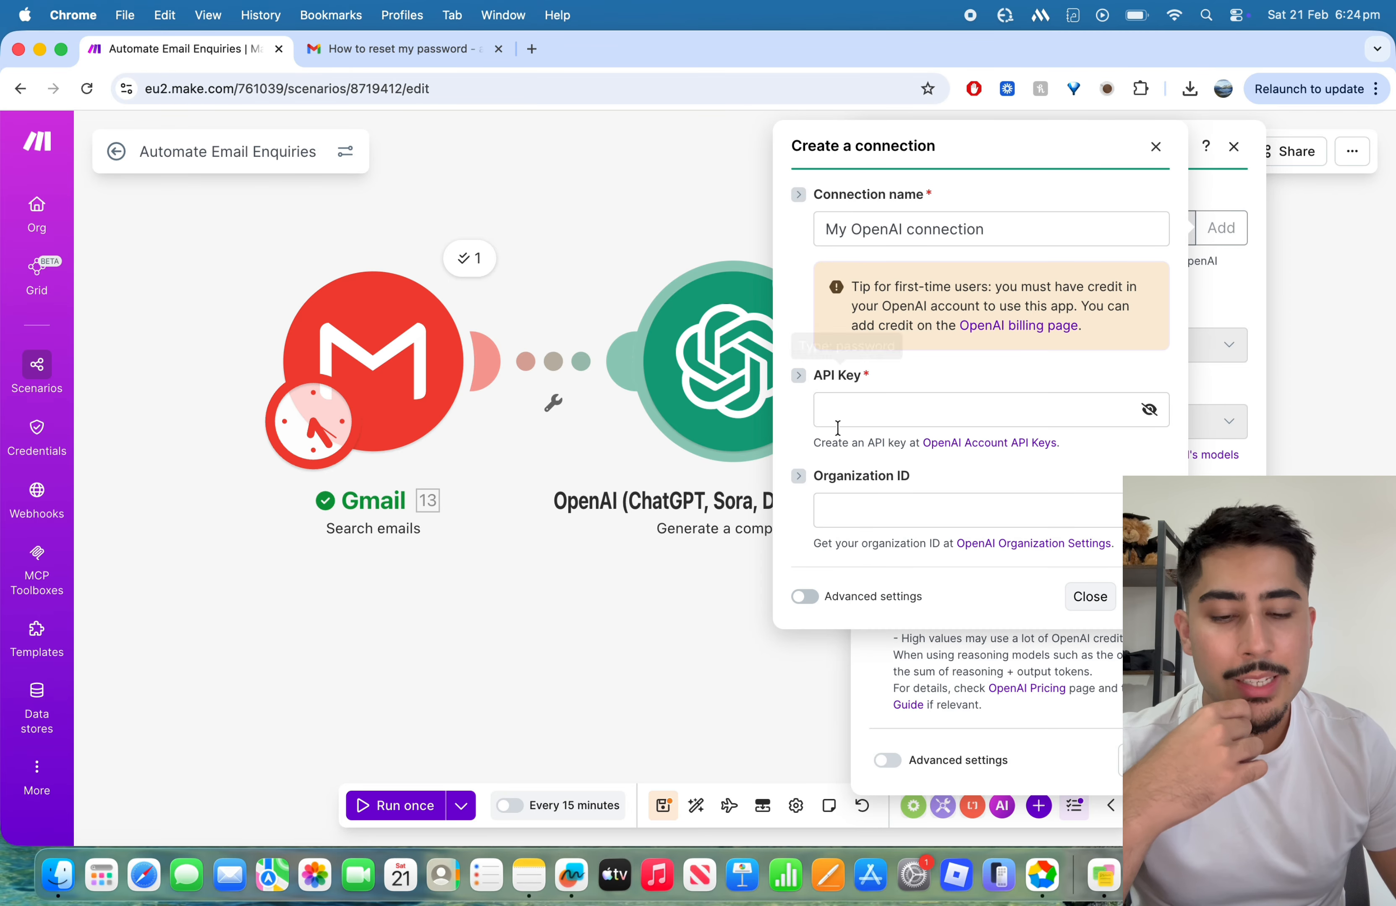
pyautogui.click(1154, 146)
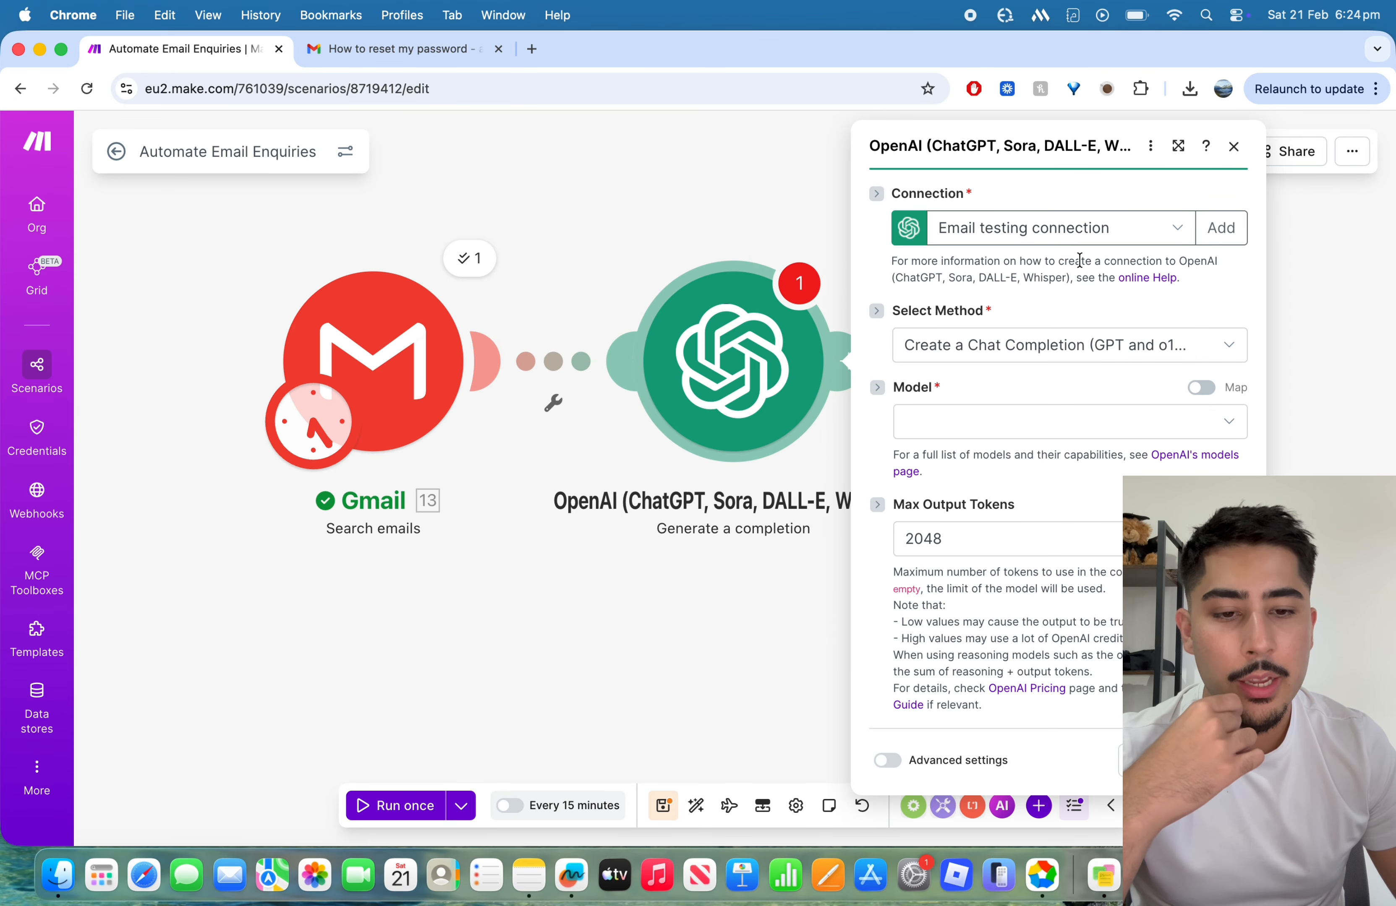
# Step: Look through the online Help page on connecting OpenAI to Make, then close it
pyautogui.click(1156, 278)
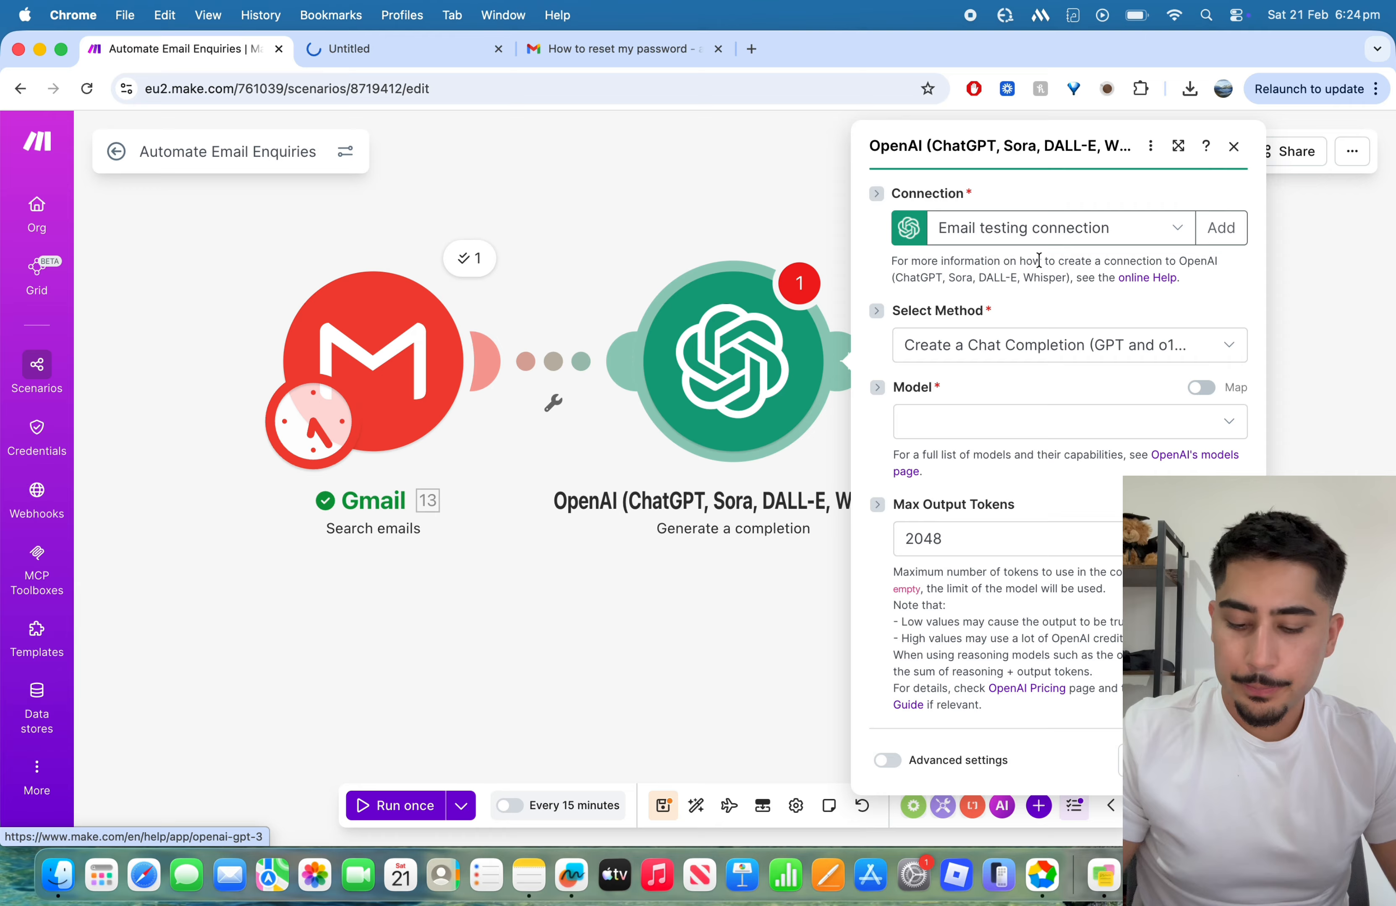
pyautogui.click(418, 53)
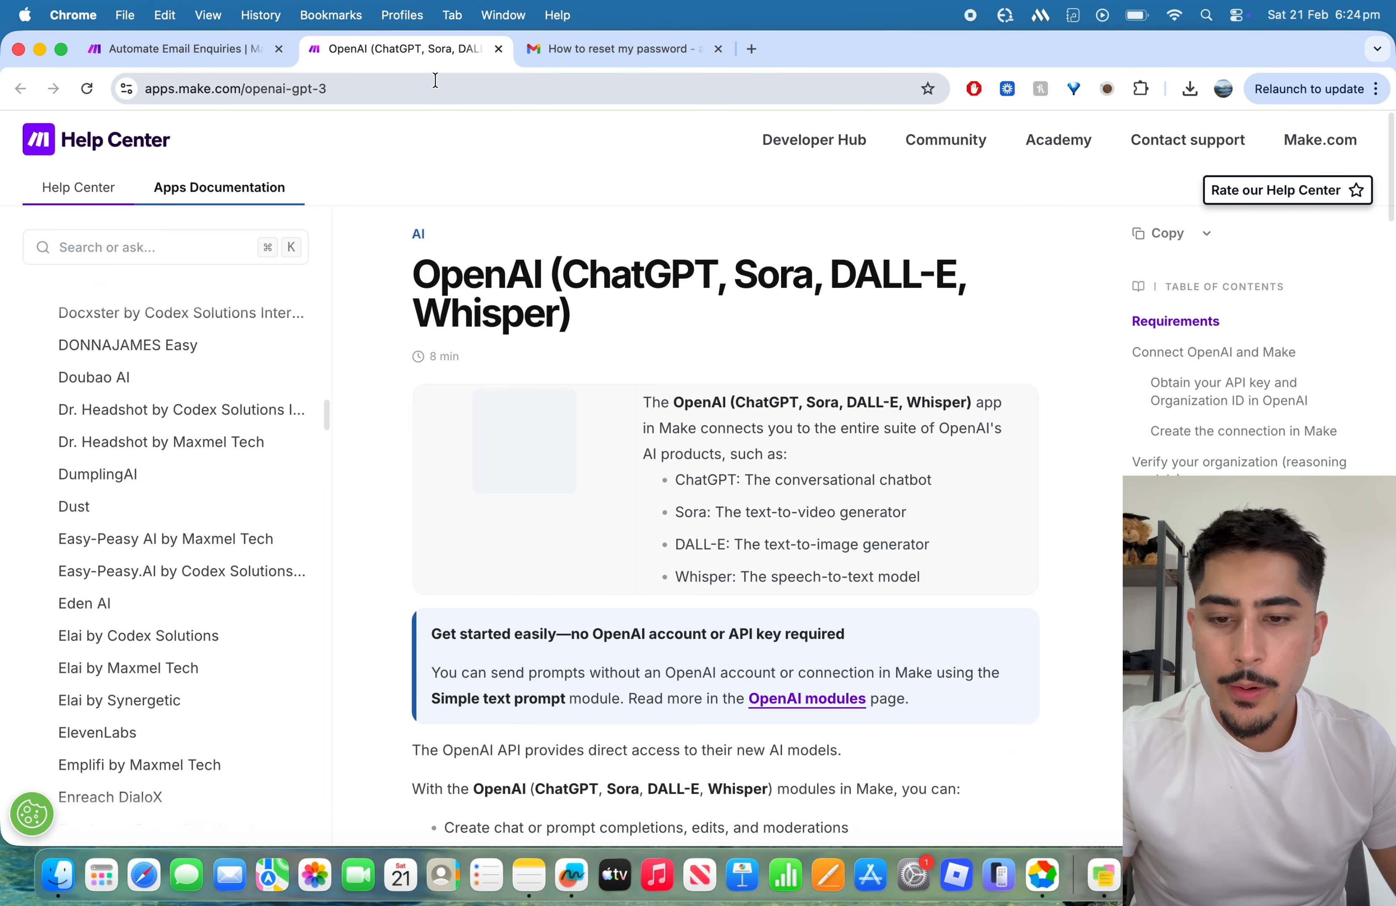
pyautogui.scroll(-3, 545, 251)
pyautogui.click(499, 49)
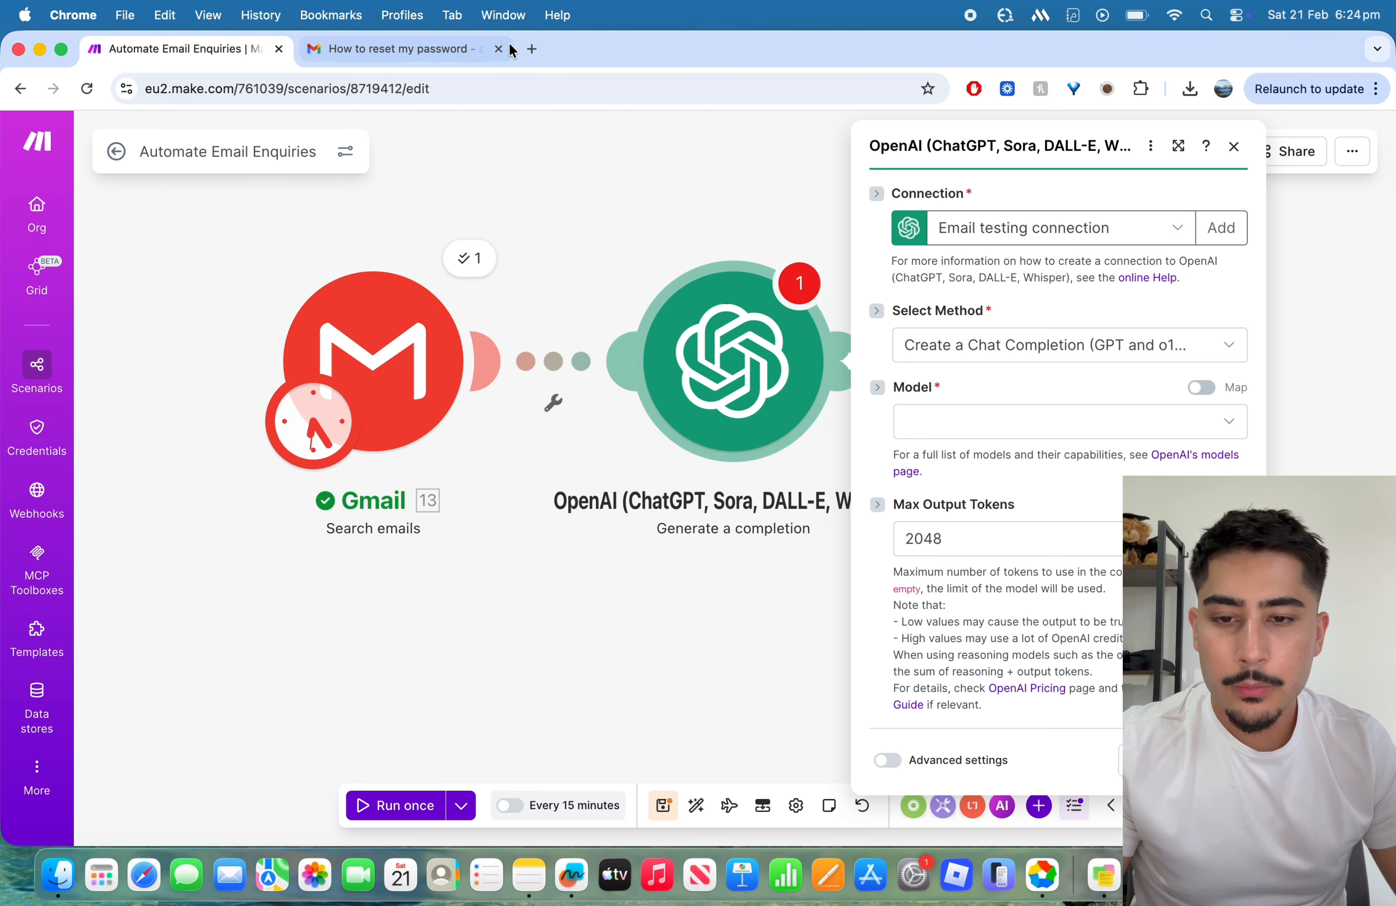
# Step: Search Google for "openai playground" in a new browser tab and open the OpenAI Platform site
pyautogui.press('super+t')
pyautogui.write('open')
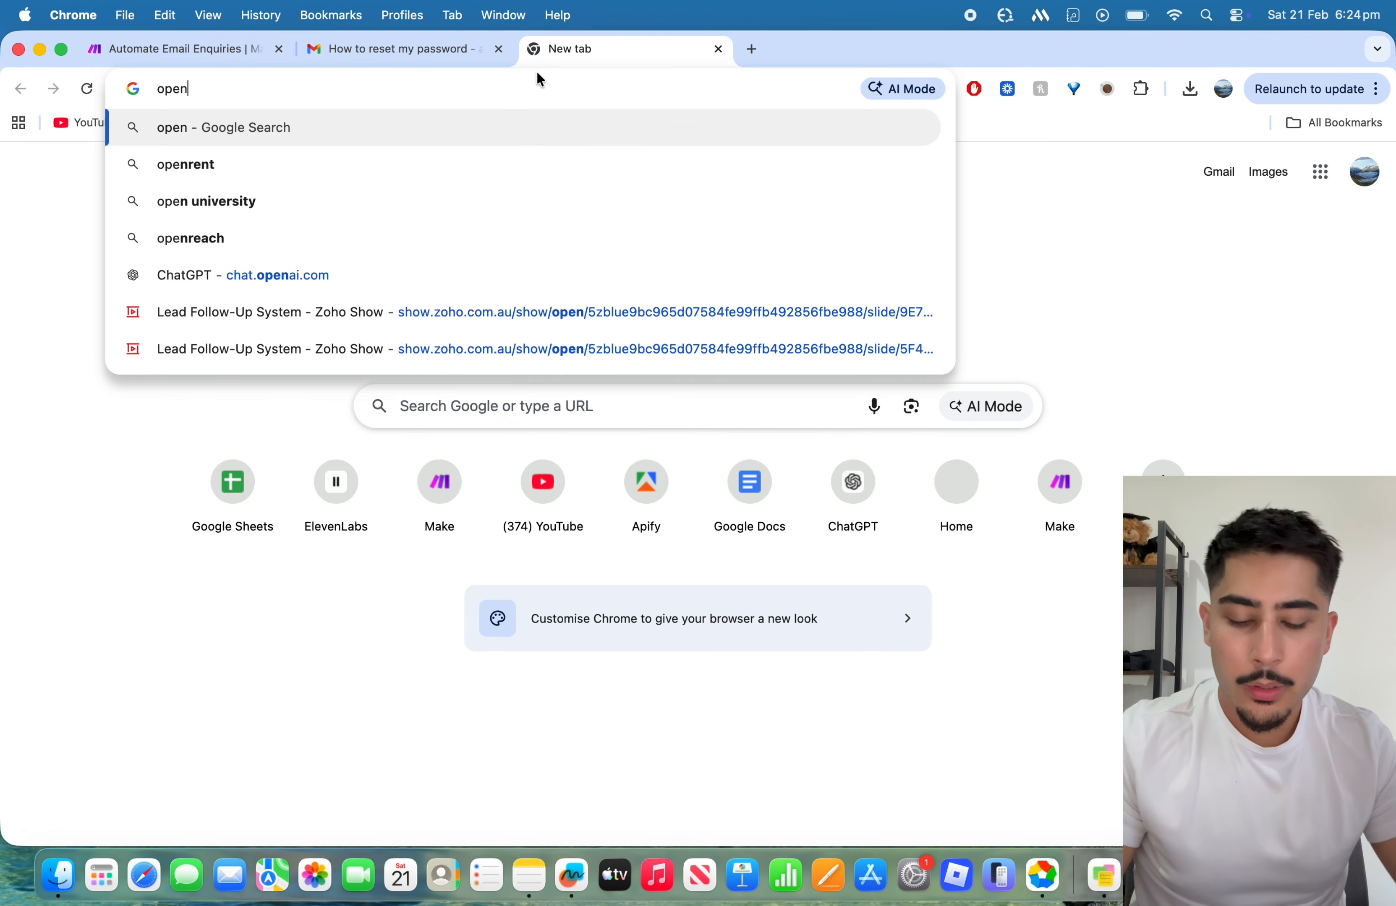
pyautogui.write('ai')
pyautogui.press('Return')
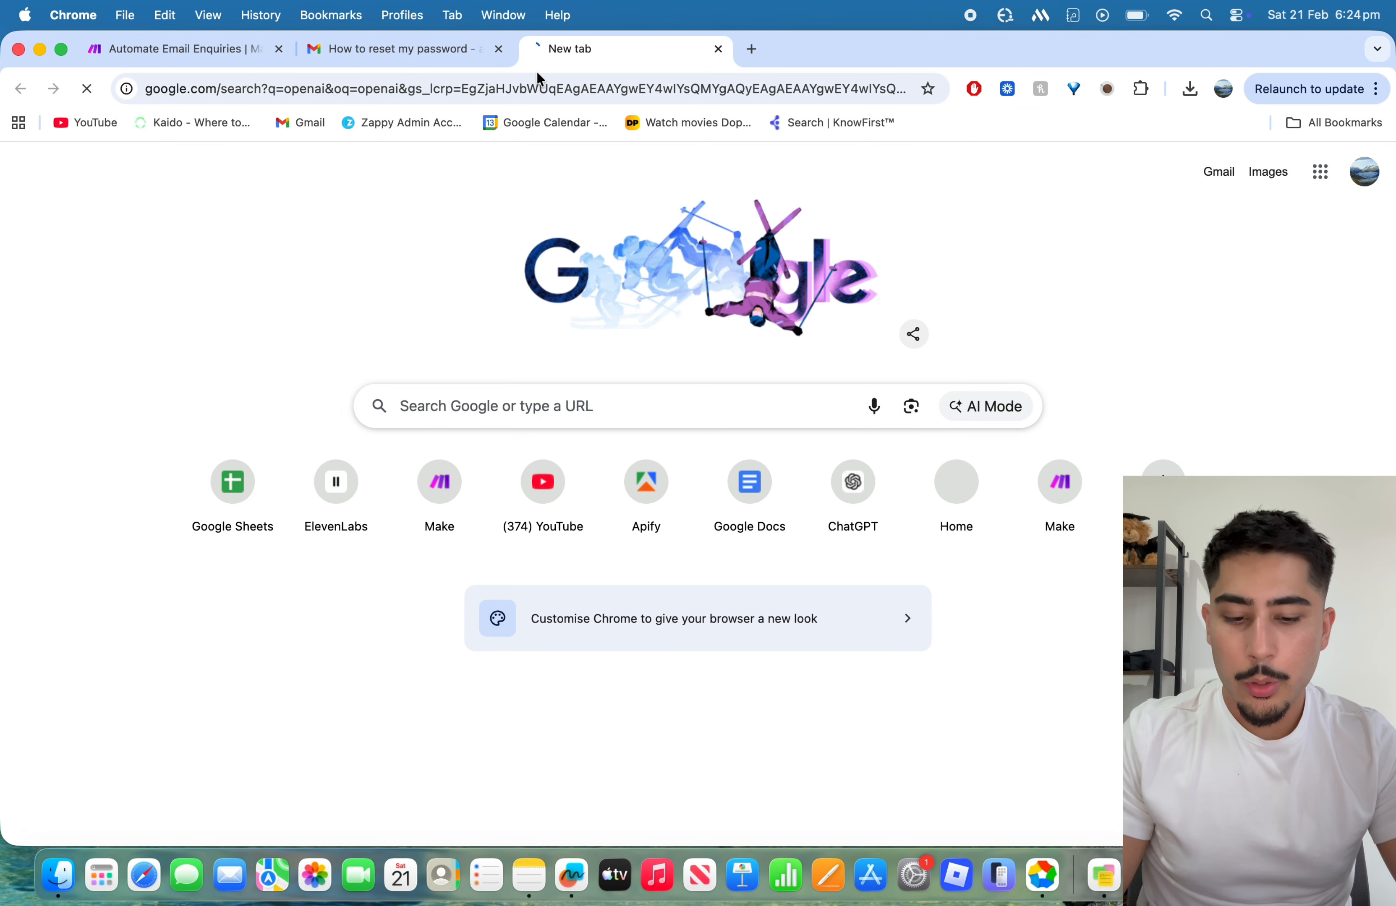
pyautogui.click(383, 162)
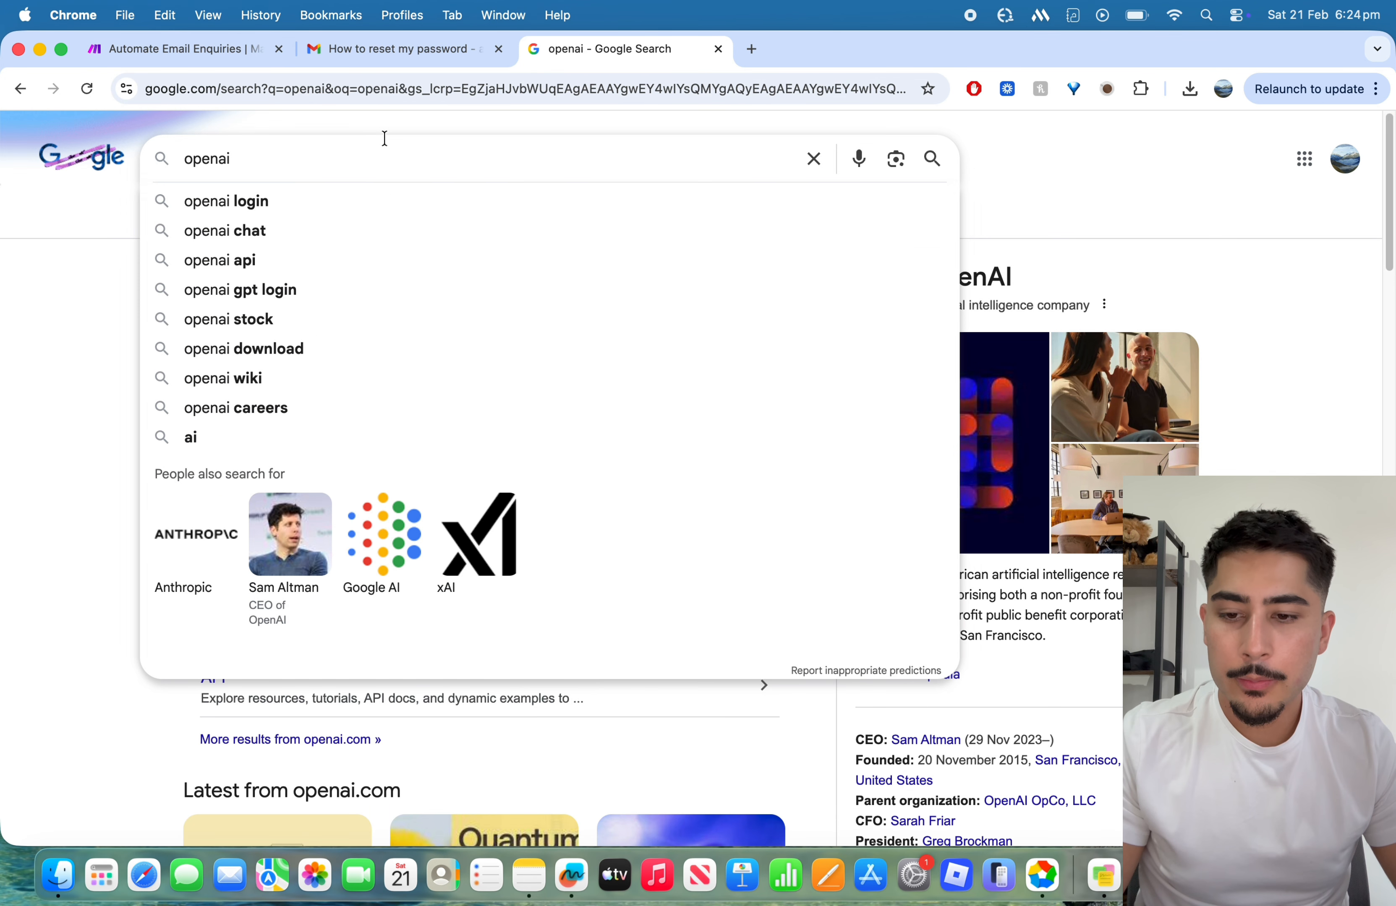
pyautogui.click(286, 156)
pyautogui.write('playground')
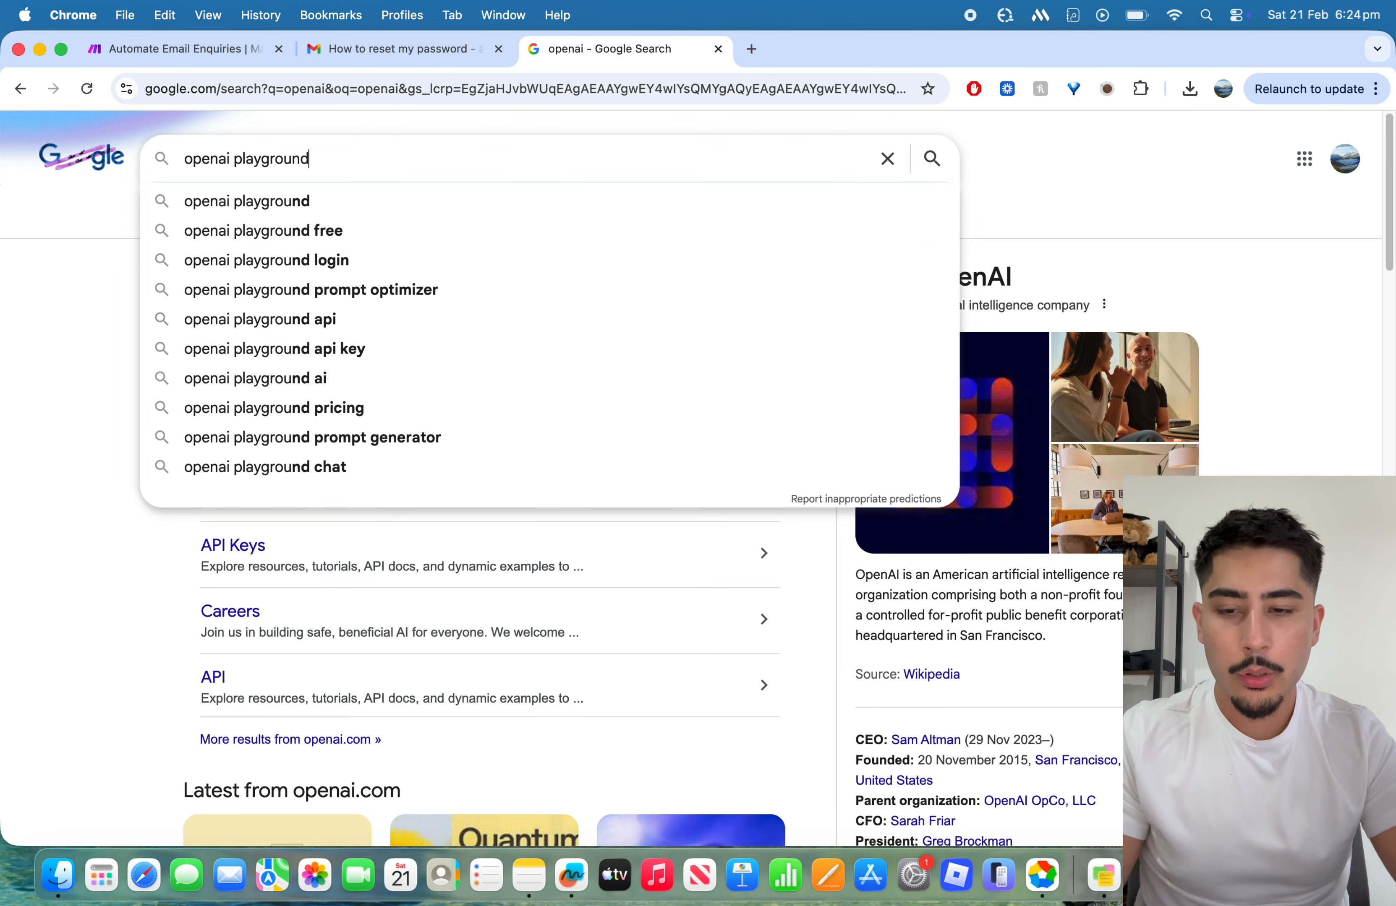
pyautogui.press('Return')
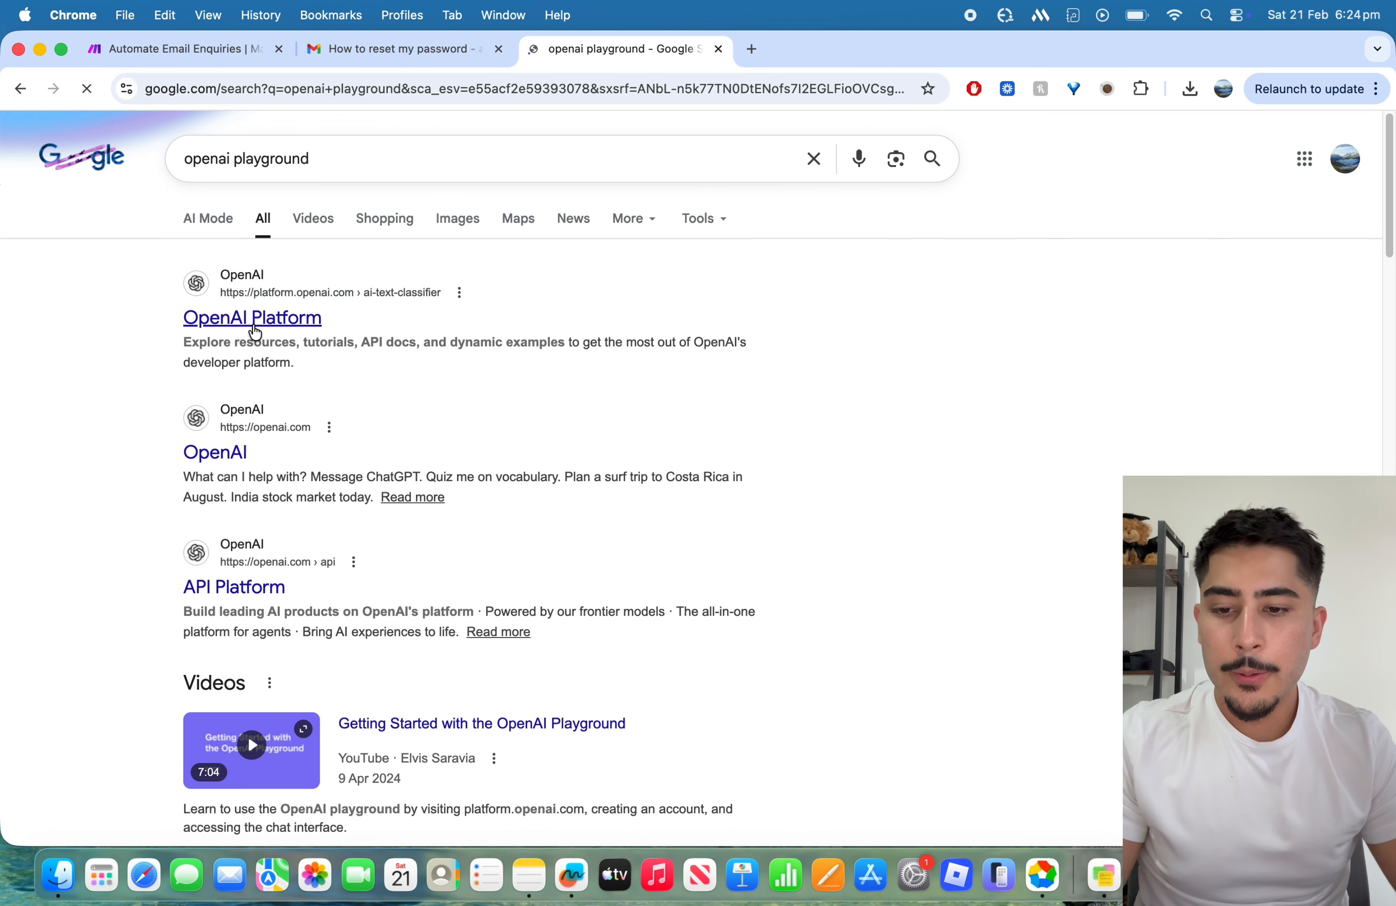
pyautogui.click(254, 330)
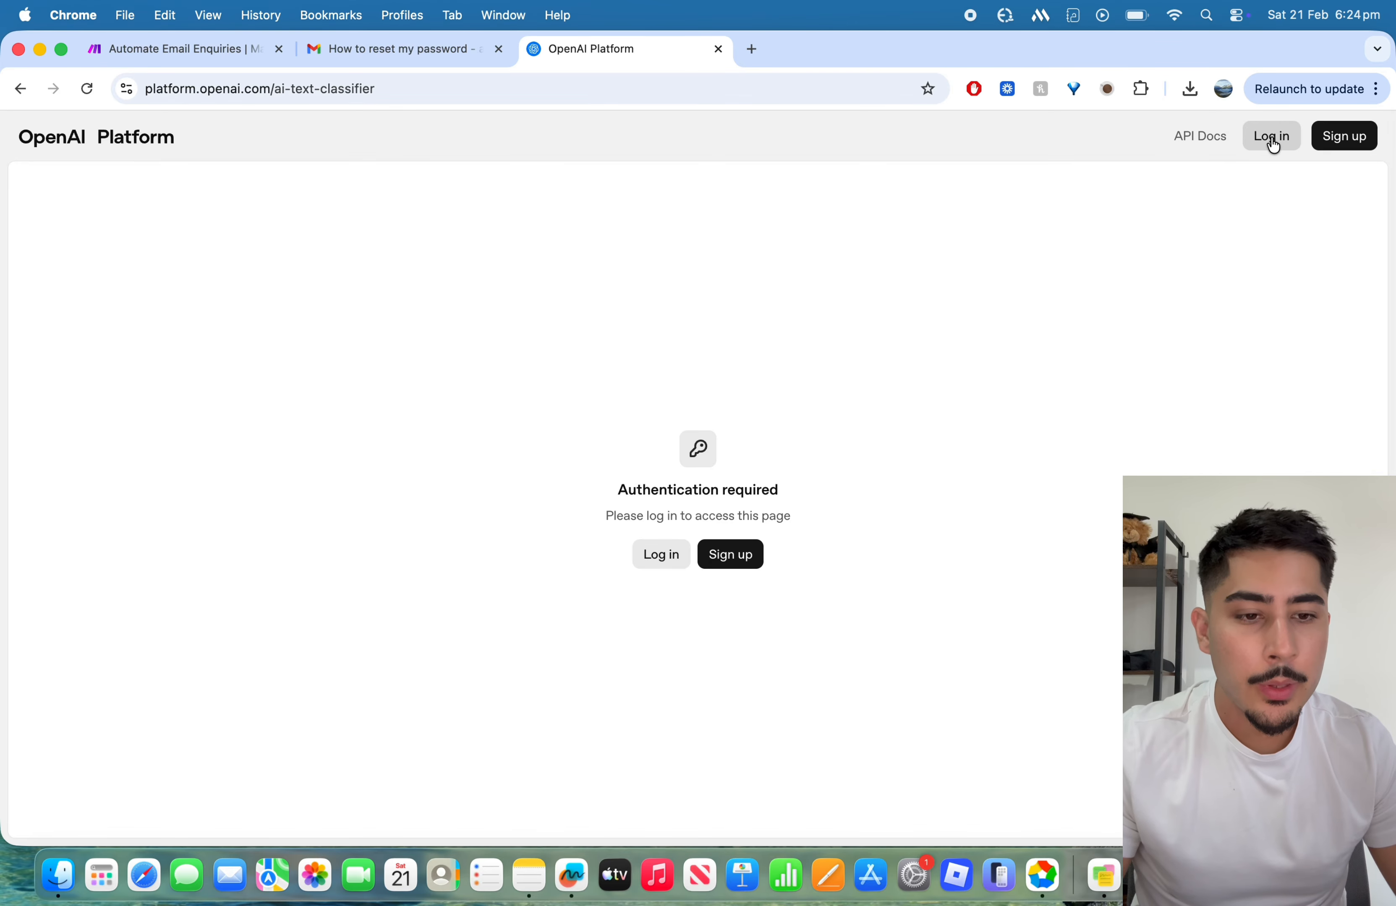
# Step: Log in to the OpenAI Platform with a Google account and check the organization and project selectors
pyautogui.click(685, 553)
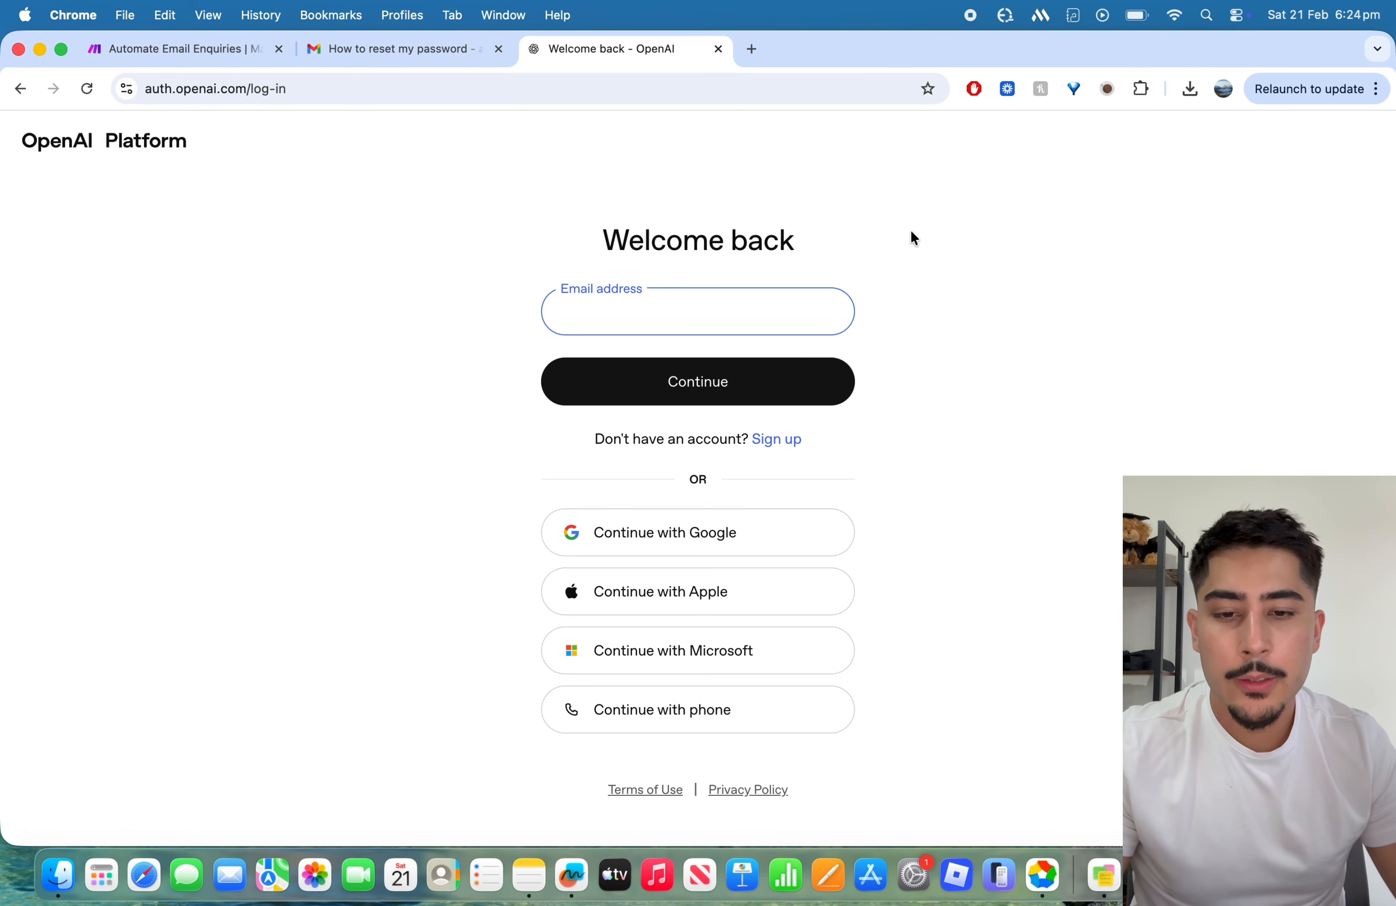
pyautogui.click(711, 540)
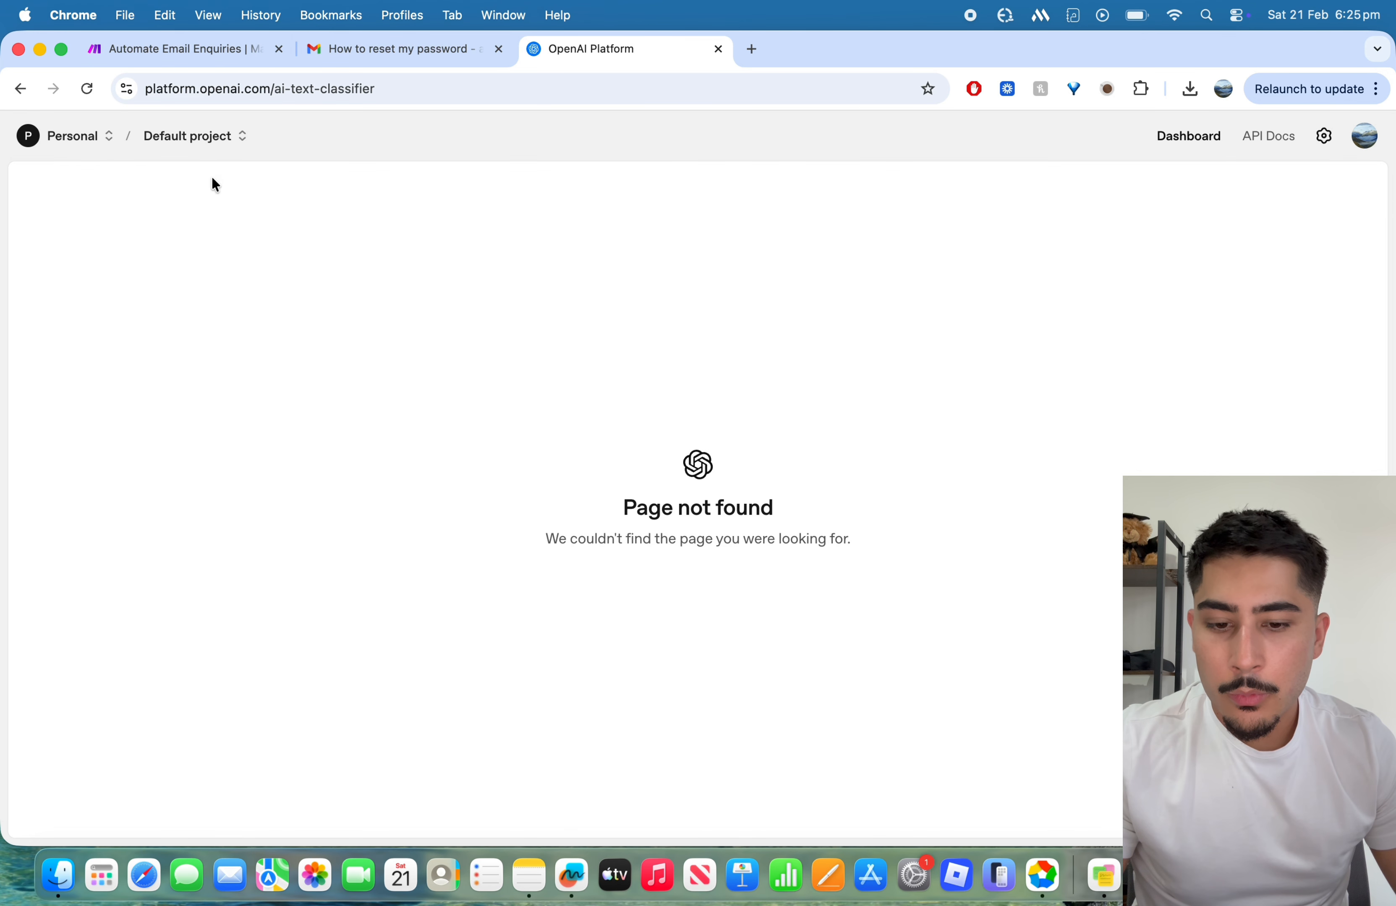
pyautogui.click(35, 140)
pyautogui.click(231, 142)
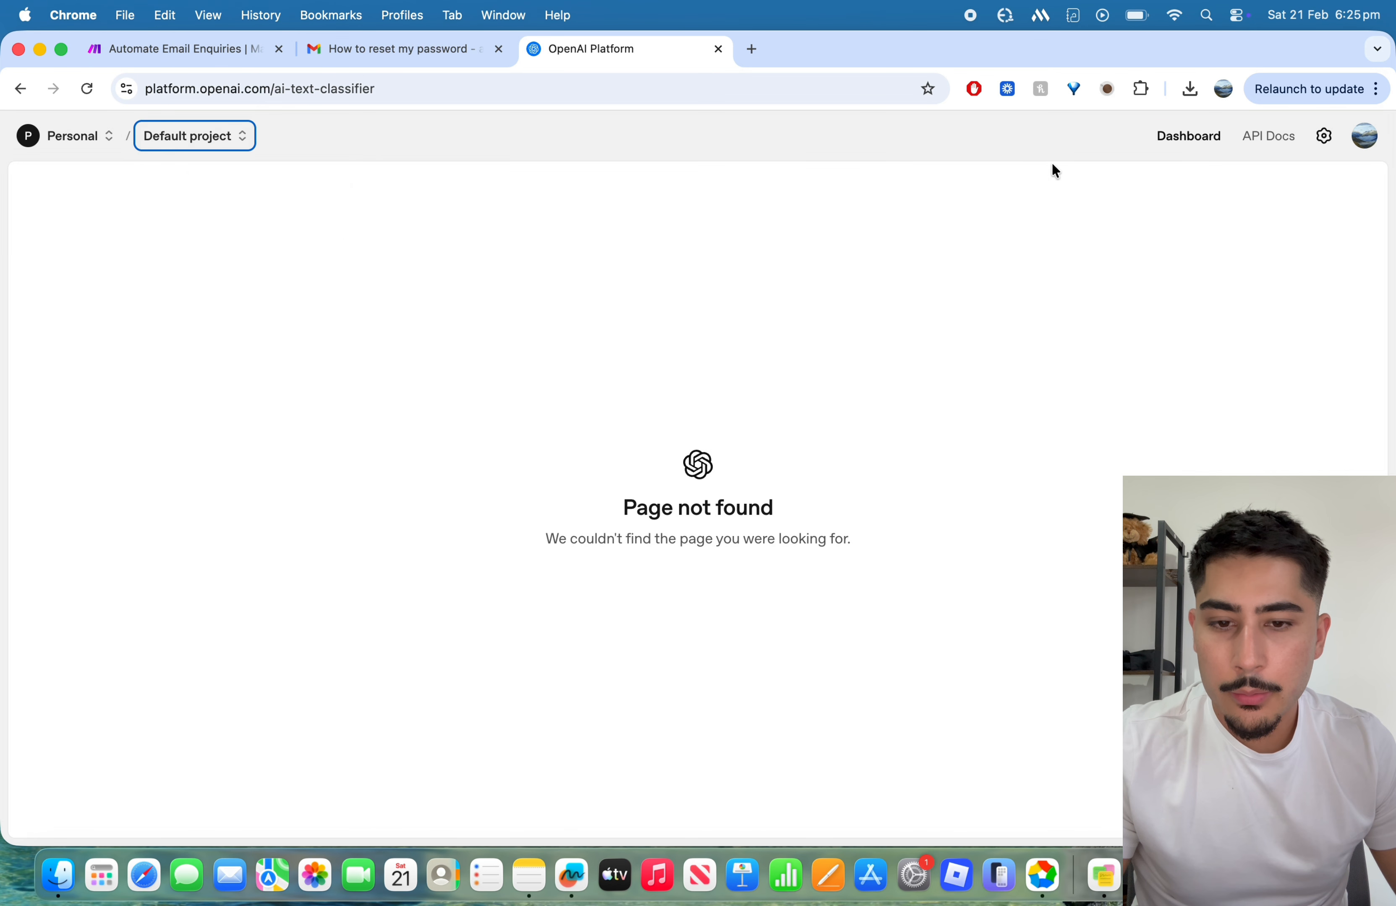
# Step: Look at the OpenAI Platform's API keys page and its form for creating a new secret key, without creating one
pyautogui.click(1172, 136)
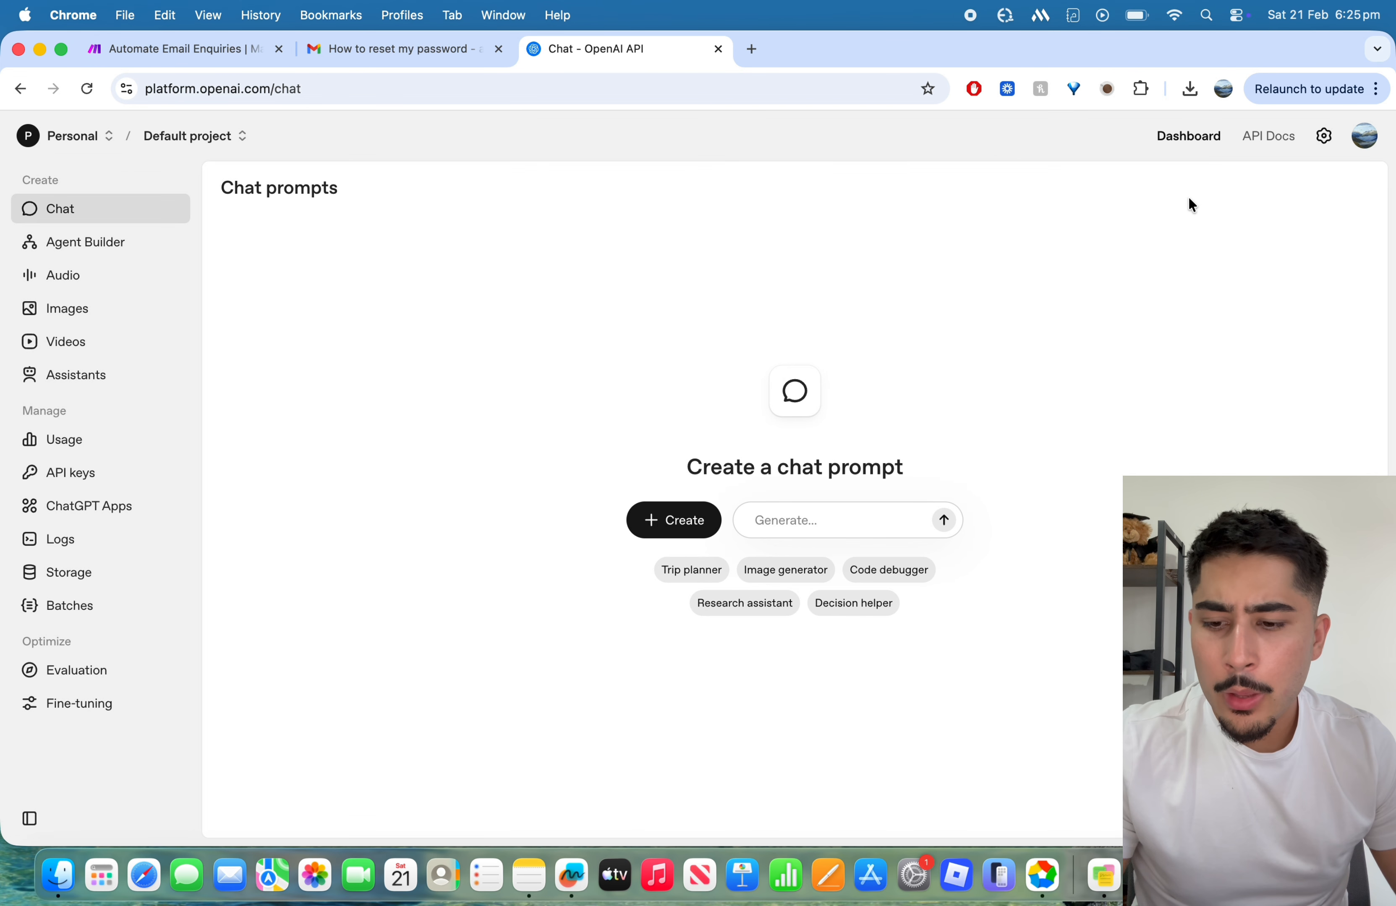
pyautogui.click(94, 473)
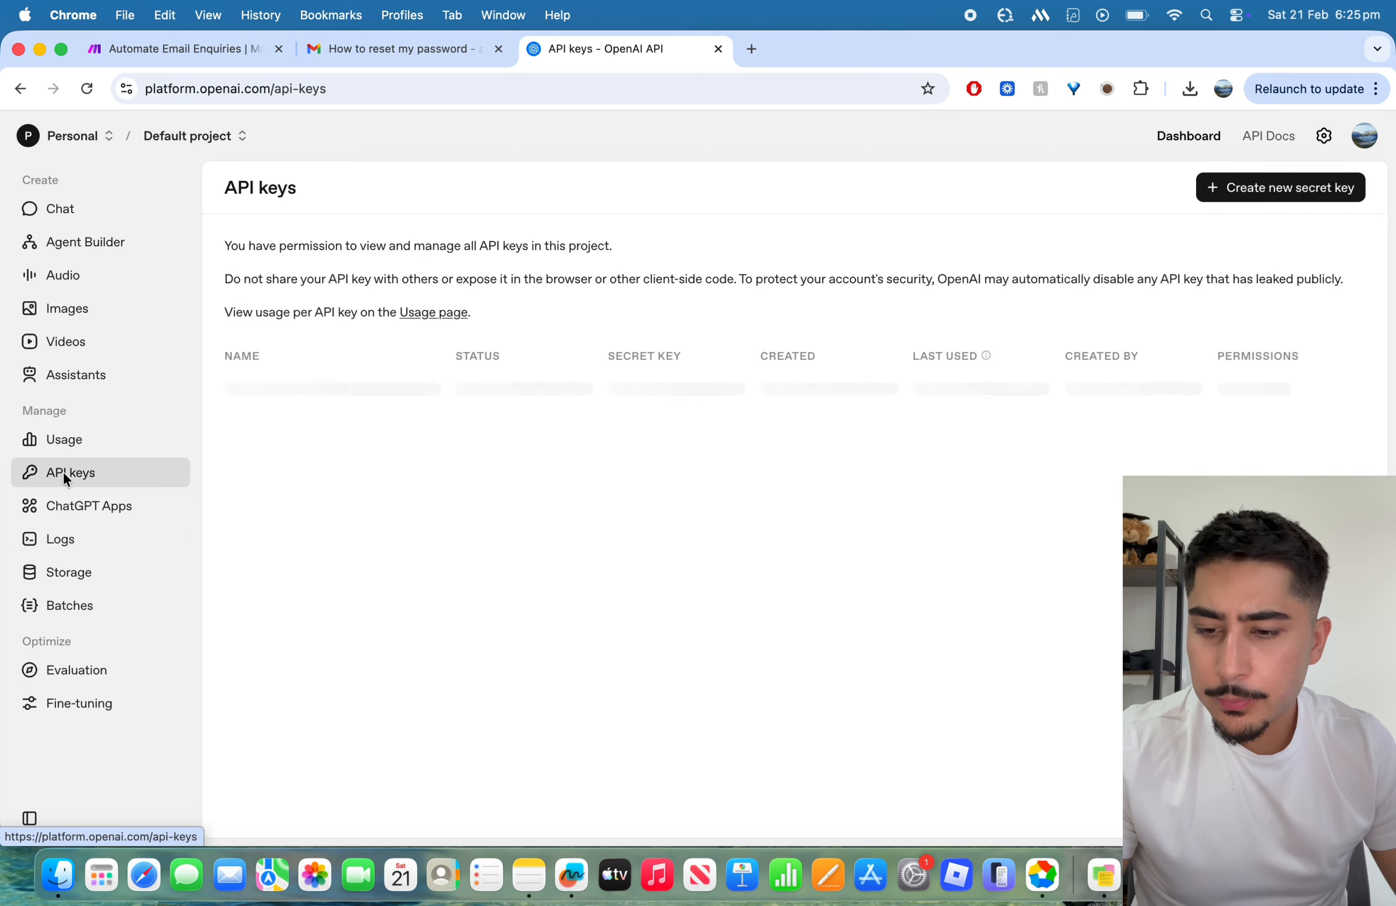
pyautogui.click(1316, 189)
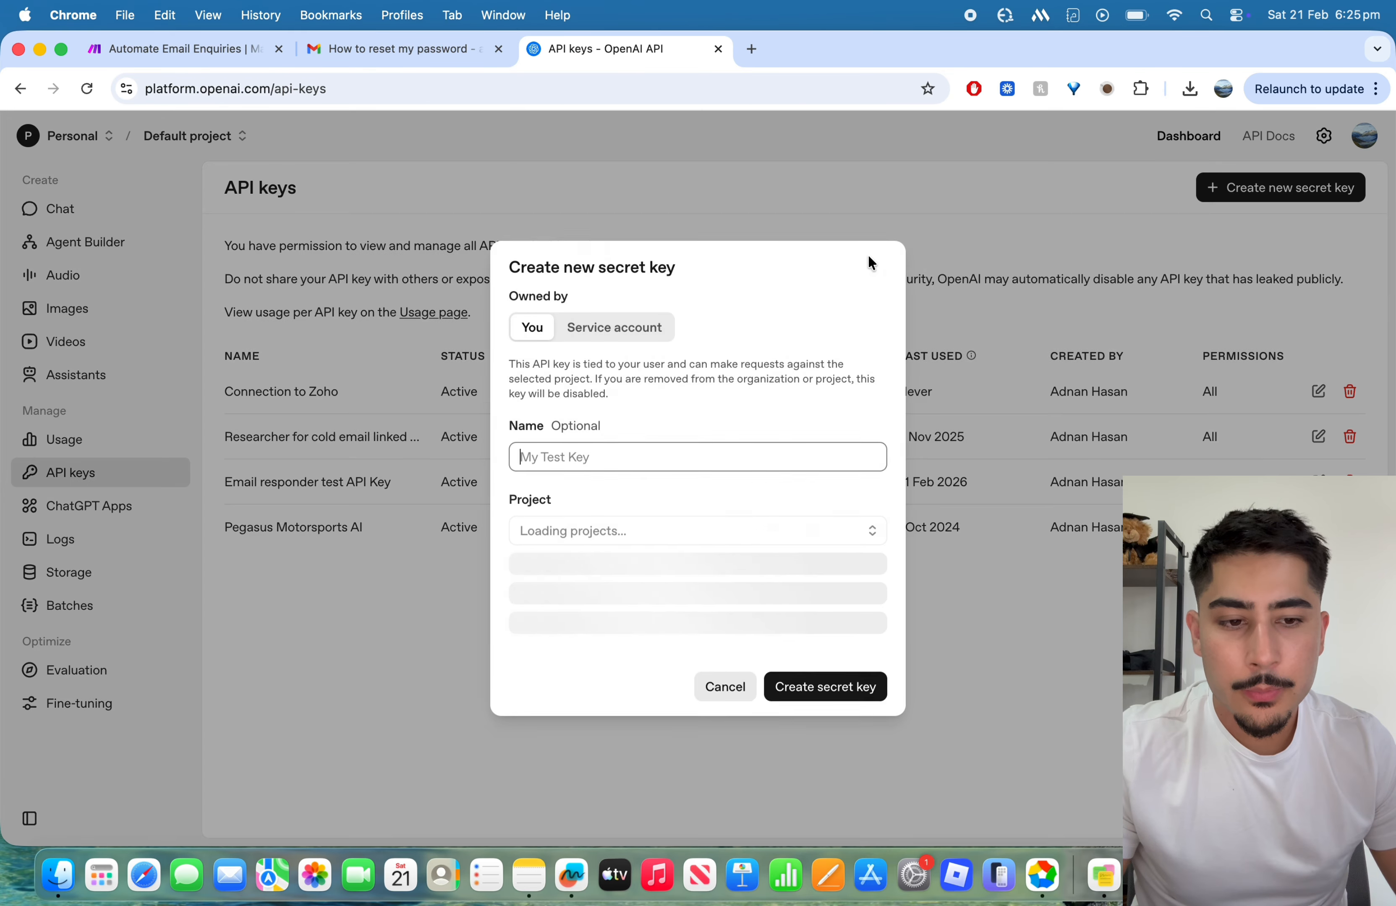
pyautogui.click(712, 675)
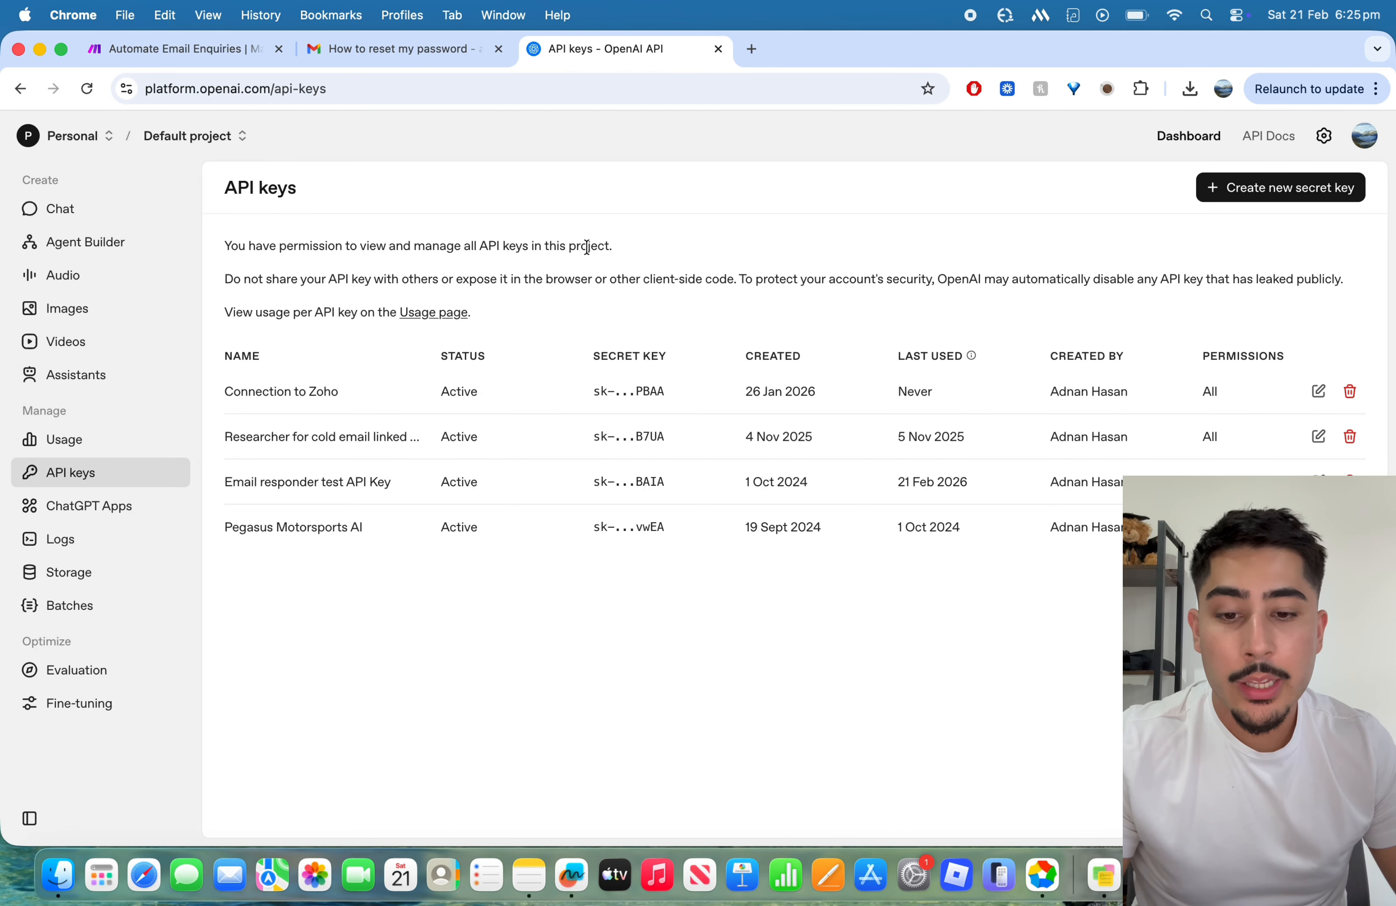
# Step: Return to the Automate Email Enquiries scenario in Make and close the new-connection form, keeping Email testing connection for the OpenAI module
pyautogui.click(389, 57)
pyautogui.click(168, 59)
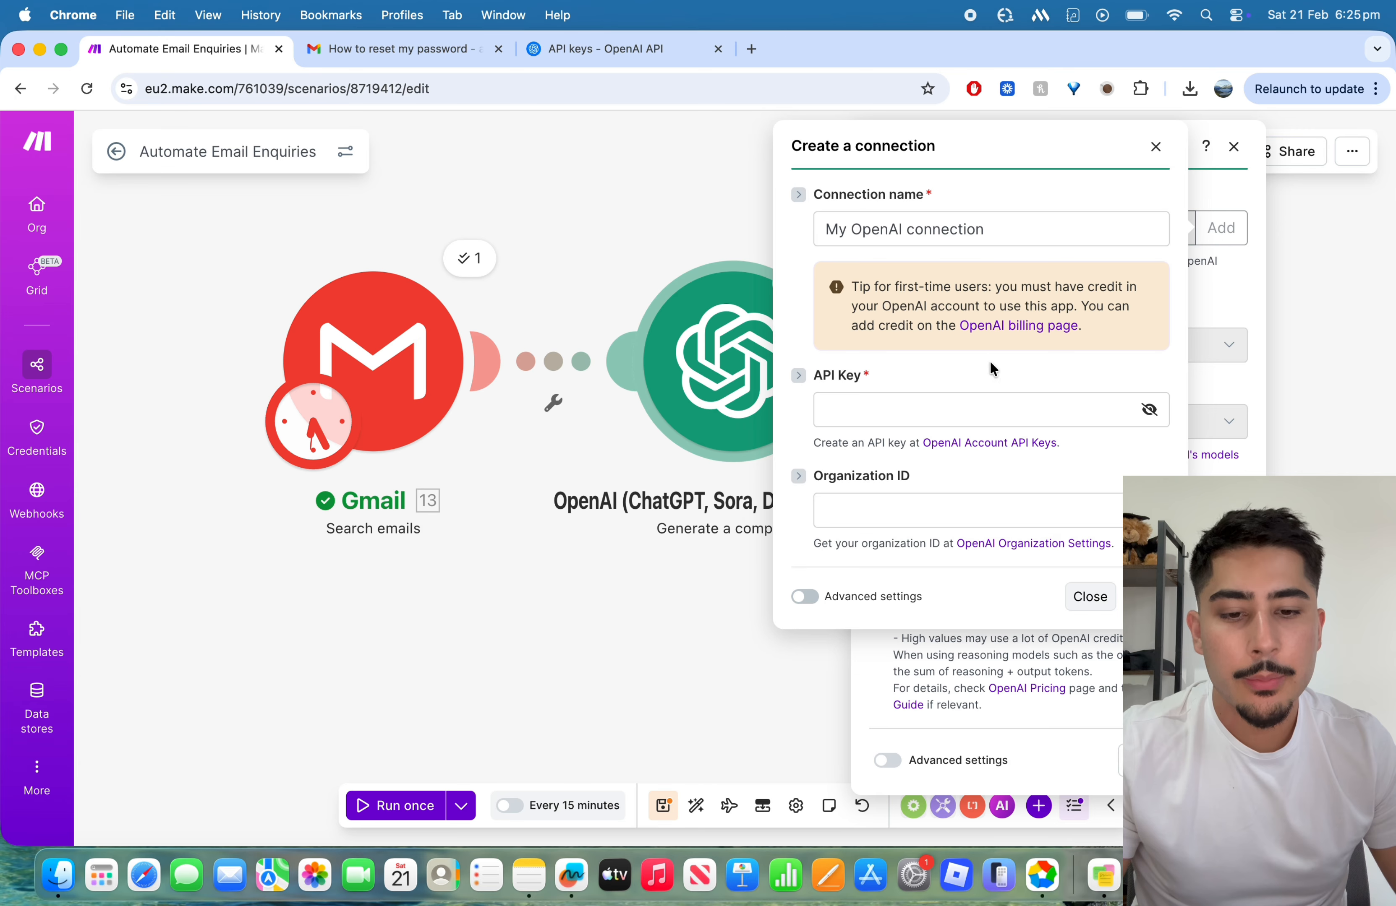
pyautogui.click(1155, 146)
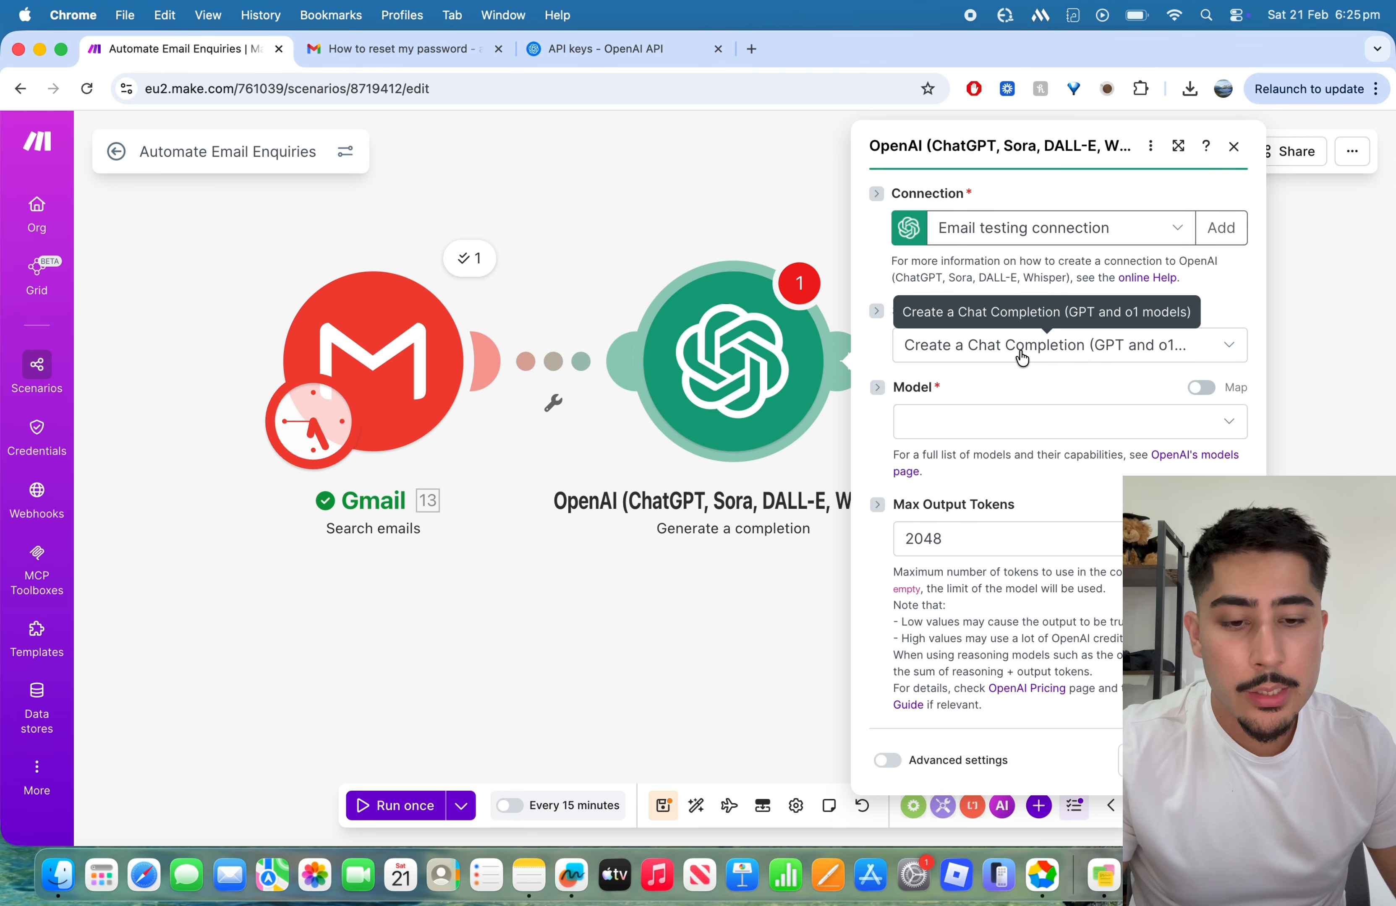
# Step: Set the OpenAI module's model to gpt-5.2 (system)
pyautogui.click(1044, 434)
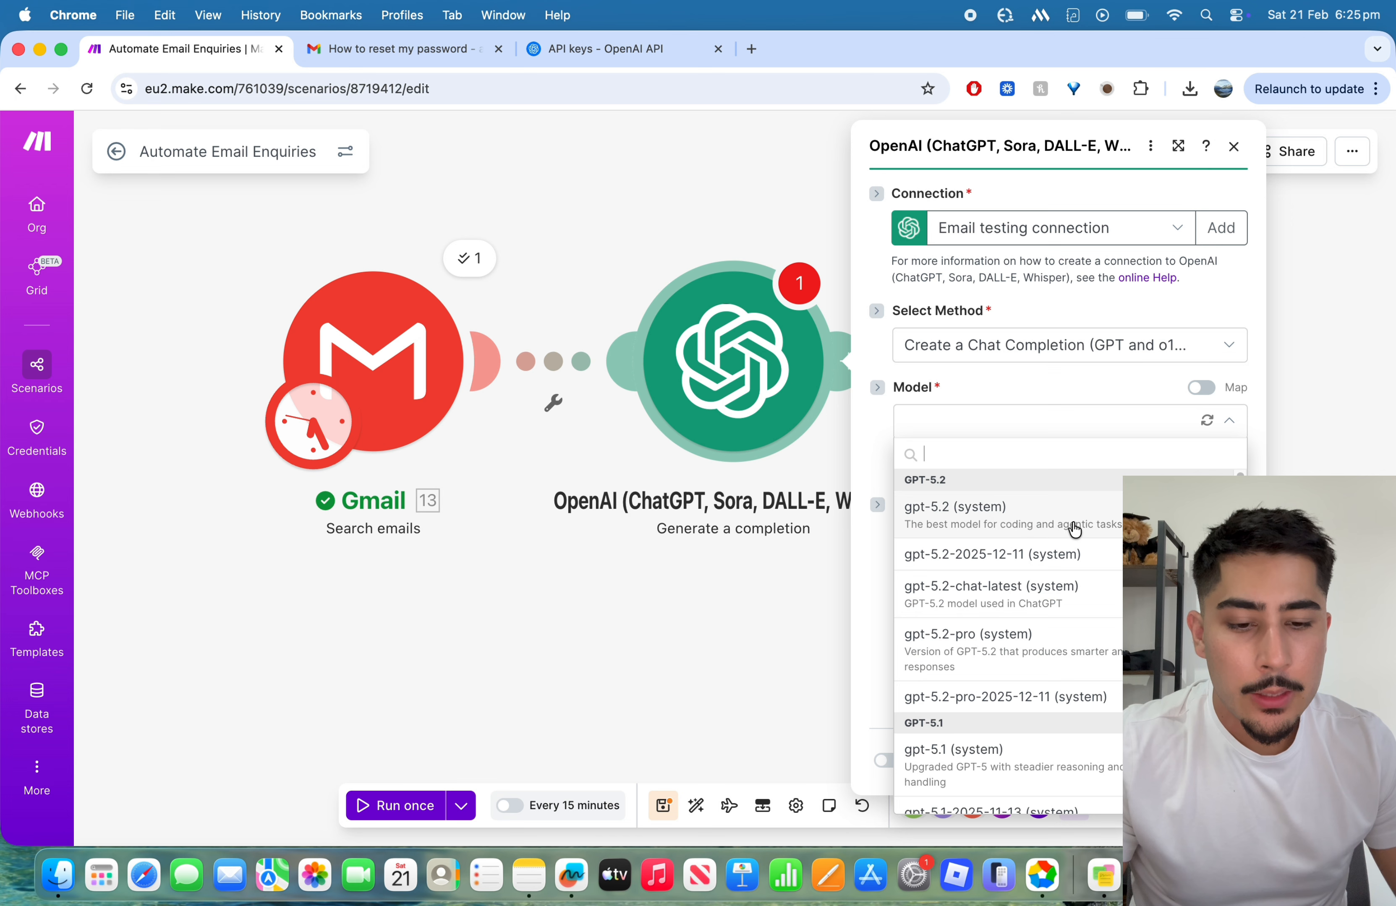
pyautogui.scroll(-4, 1062, 524)
pyautogui.scroll(4, 1056, 547)
pyautogui.click(1055, 530)
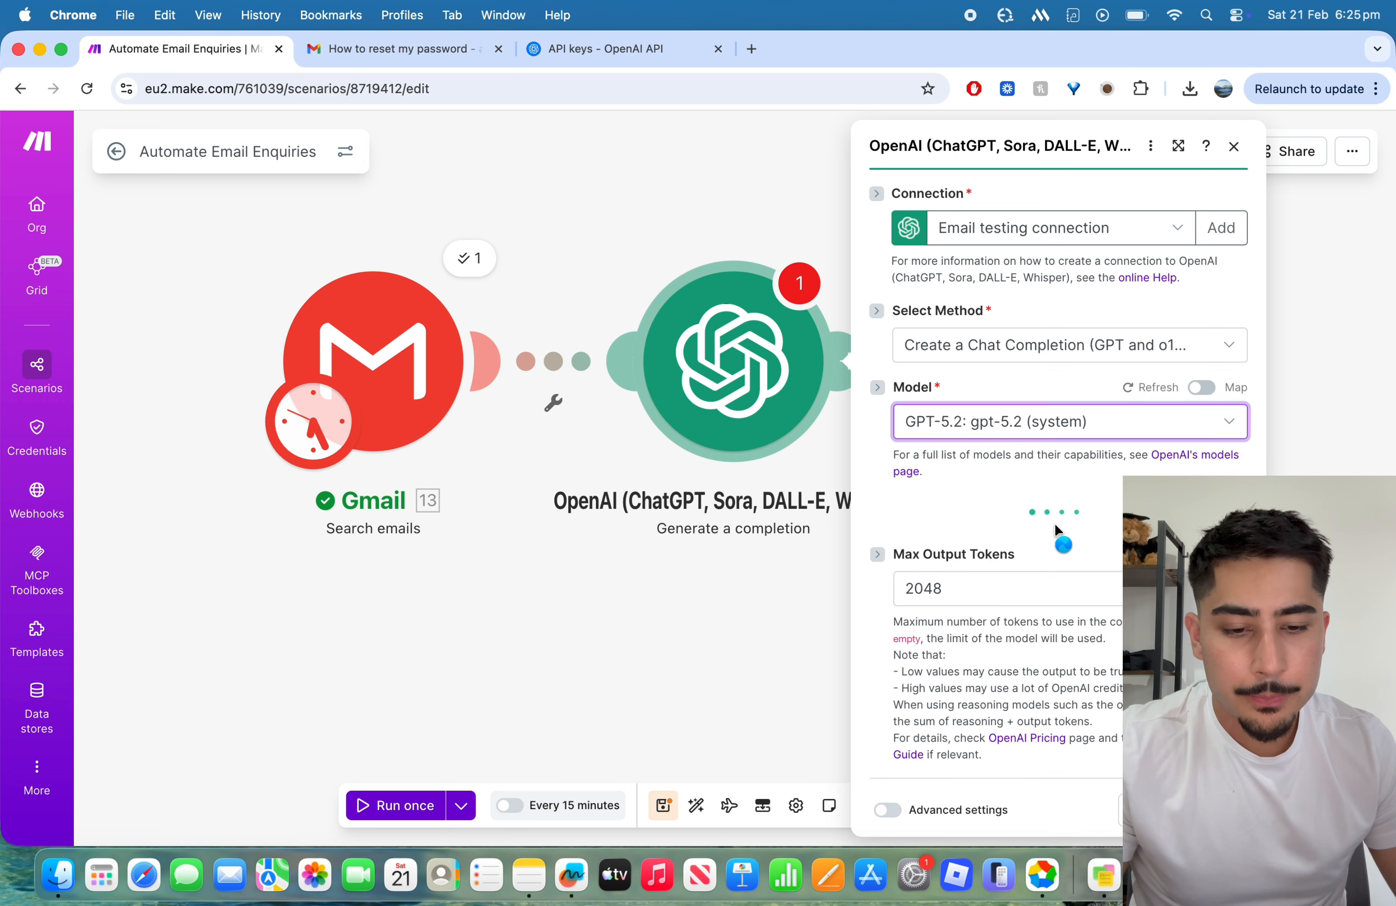
# Step: Look through the available GPT models and set the OpenAI module's model to gpt-5-nano (system)
pyautogui.click(1053, 419)
pyautogui.scroll(-5, 1084, 564)
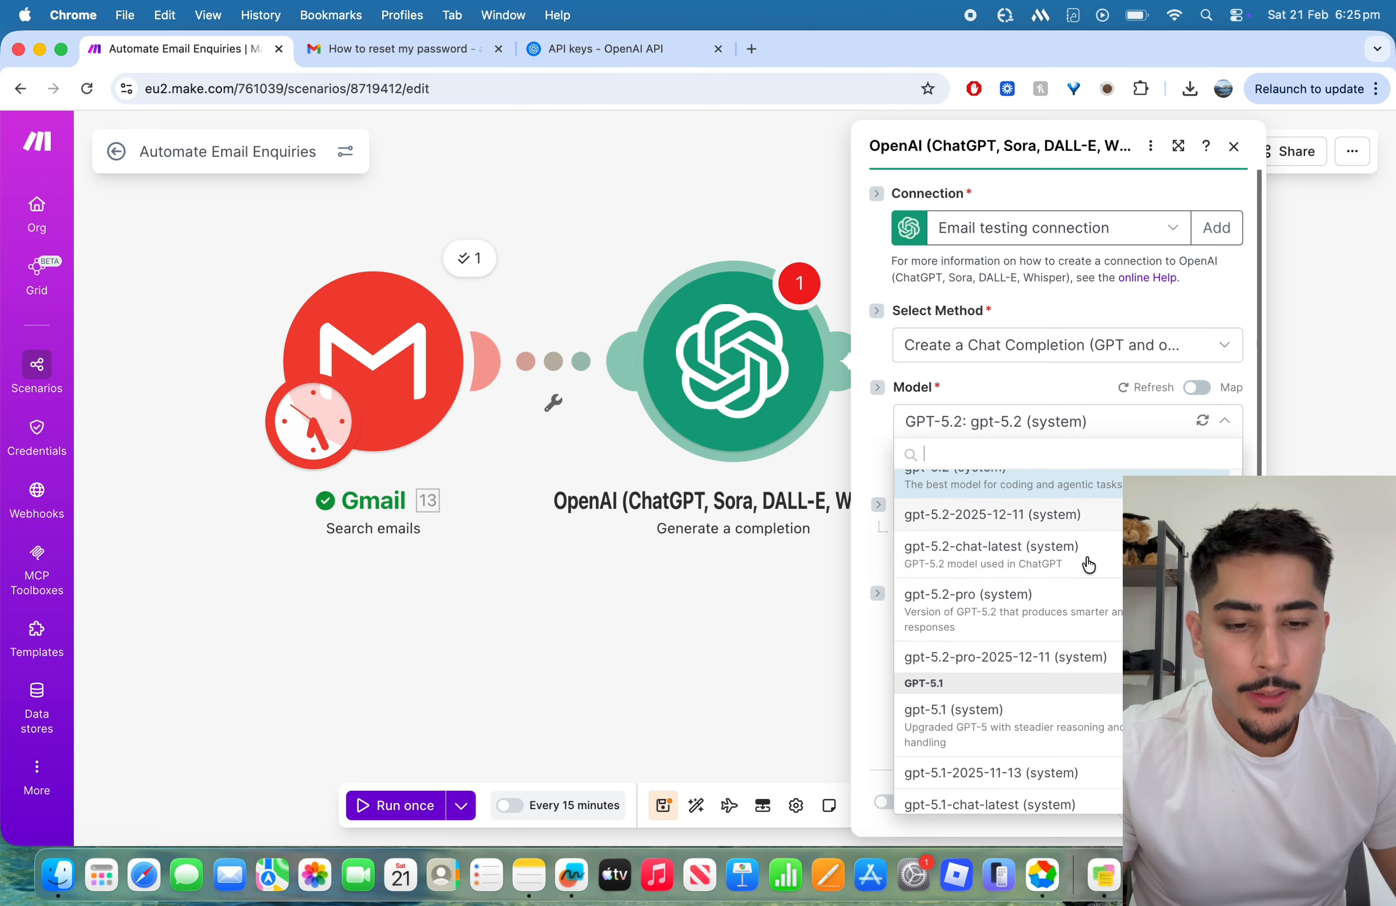
pyautogui.scroll(-3, 1084, 564)
pyautogui.scroll(8, 1085, 559)
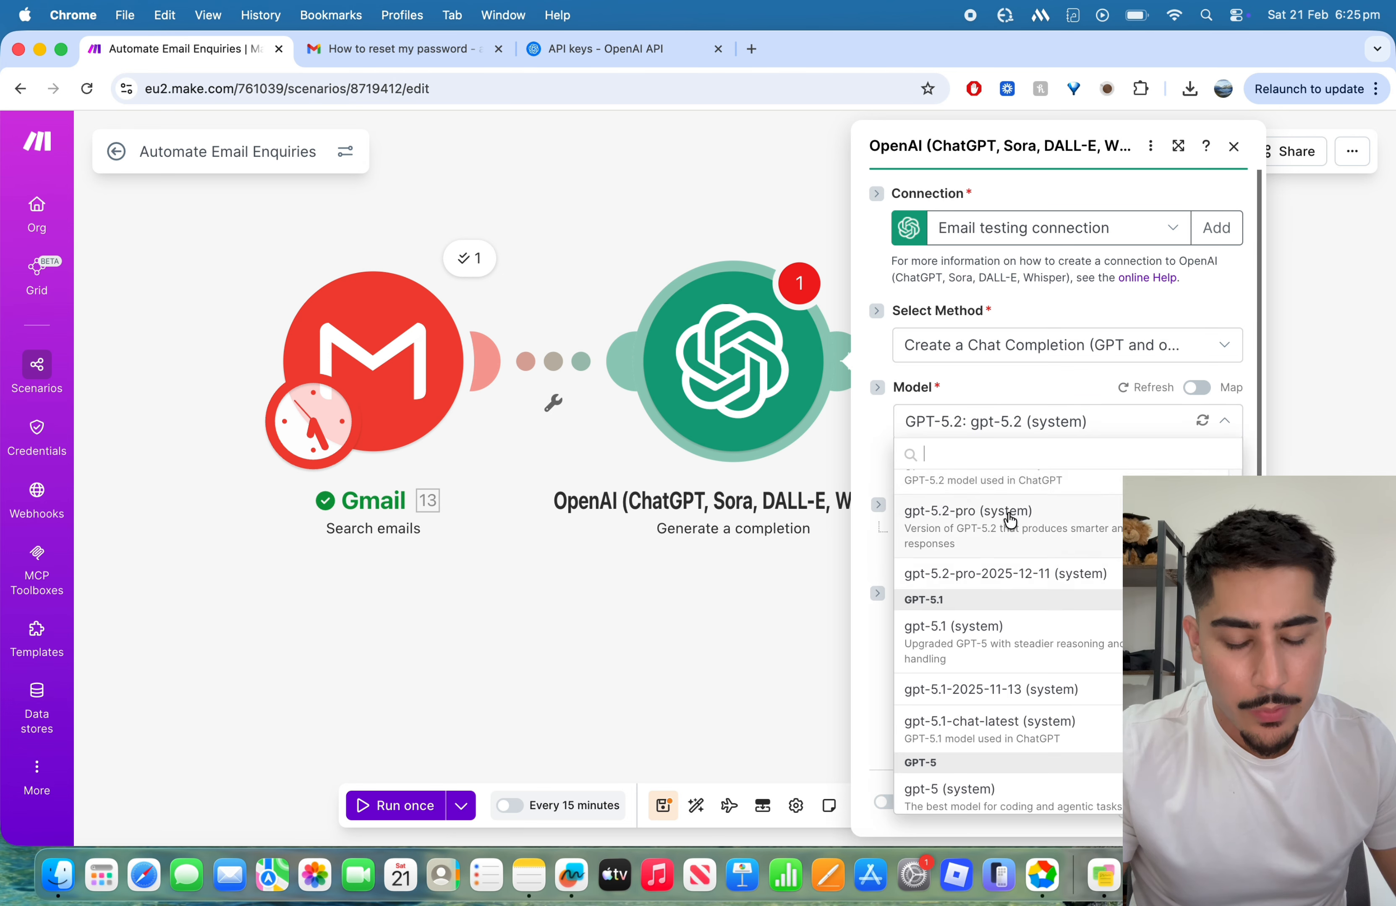
pyautogui.scroll(-4, 1075, 554)
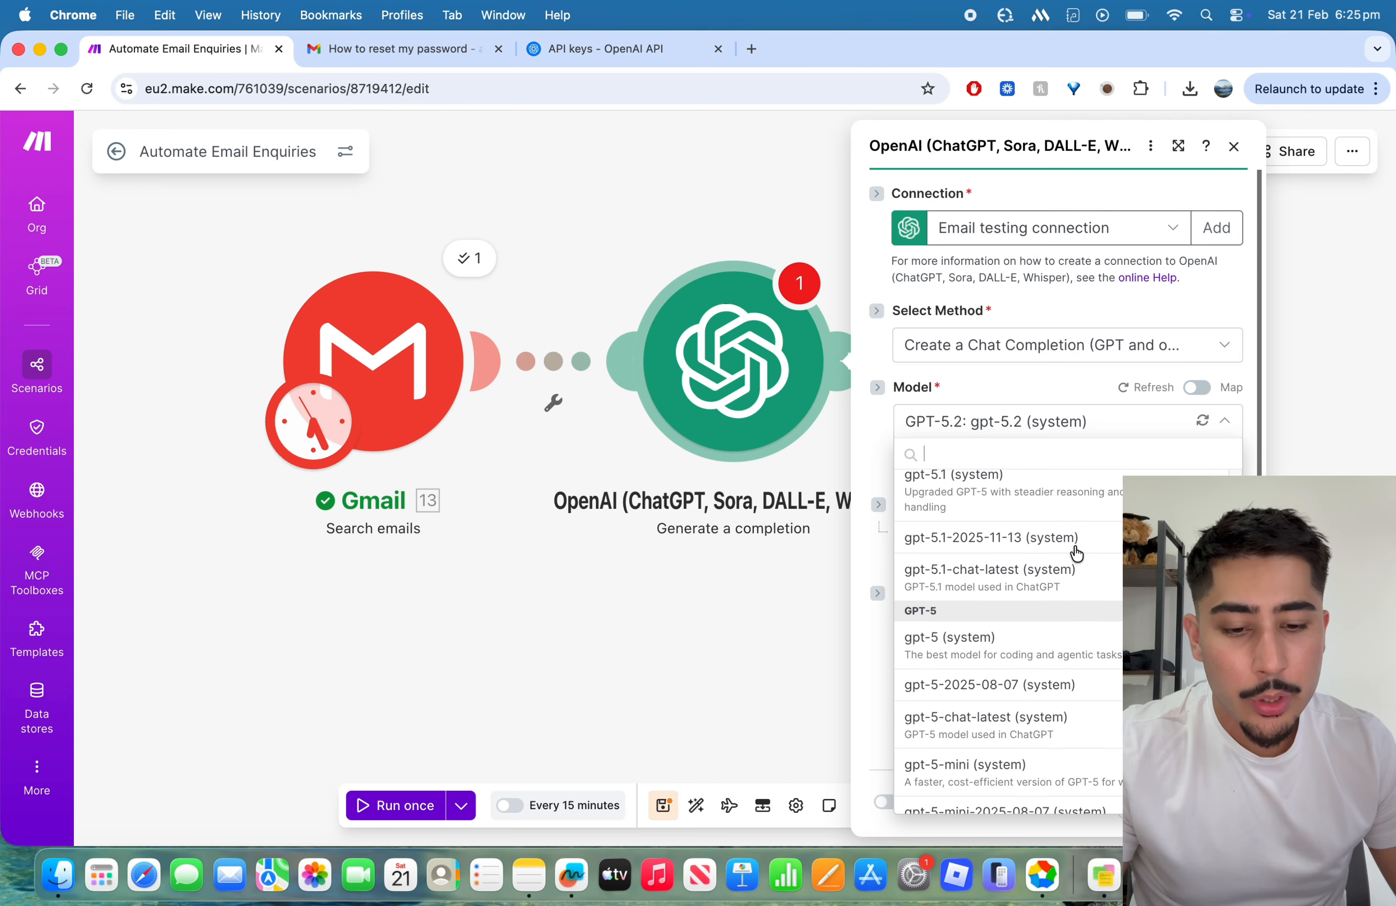
pyautogui.scroll(4, 1075, 554)
pyautogui.scroll(-10, 1075, 554)
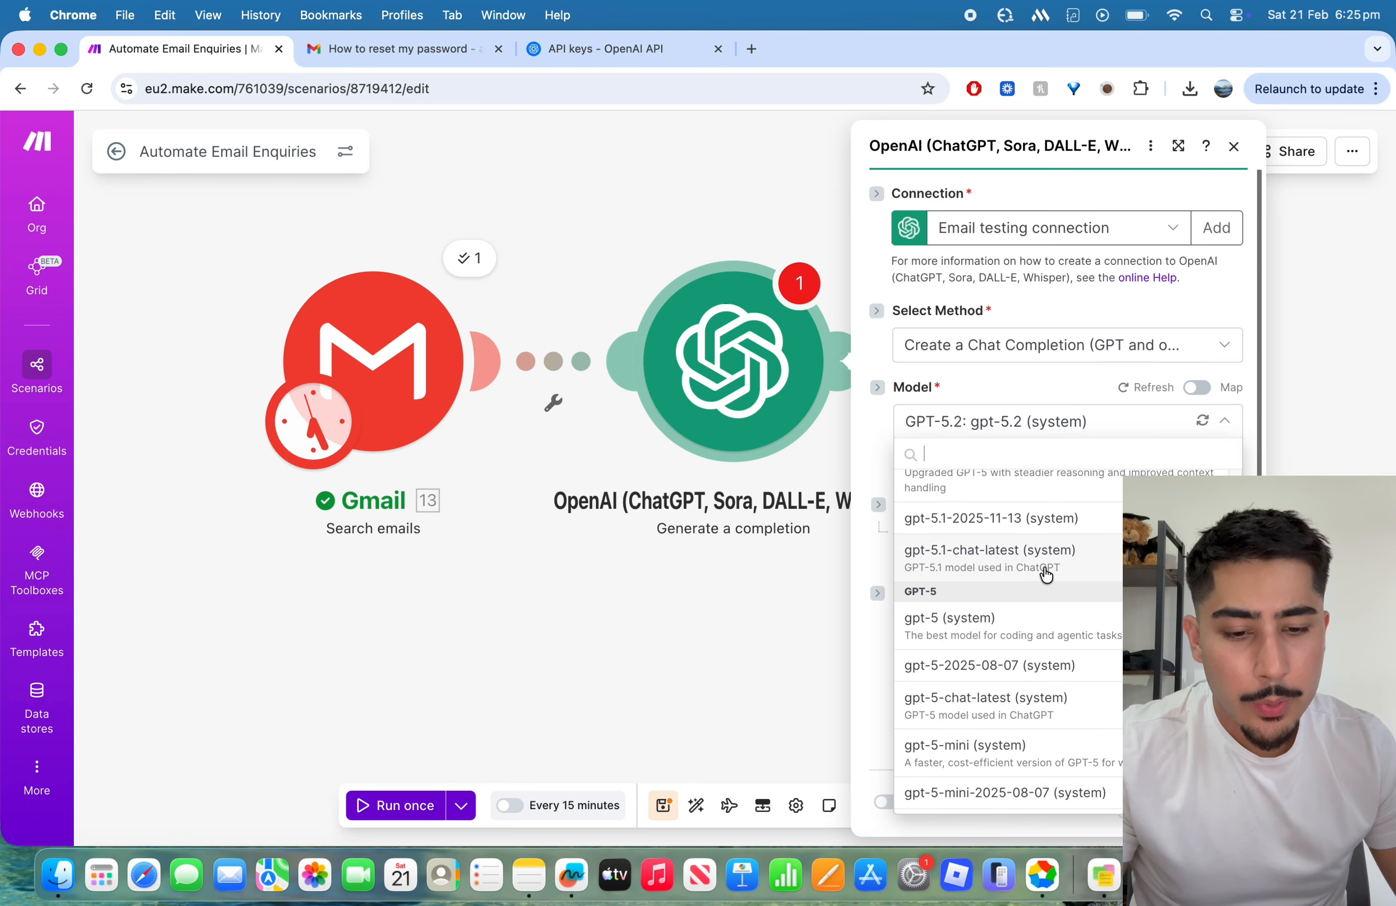
pyautogui.scroll(4, 1041, 574)
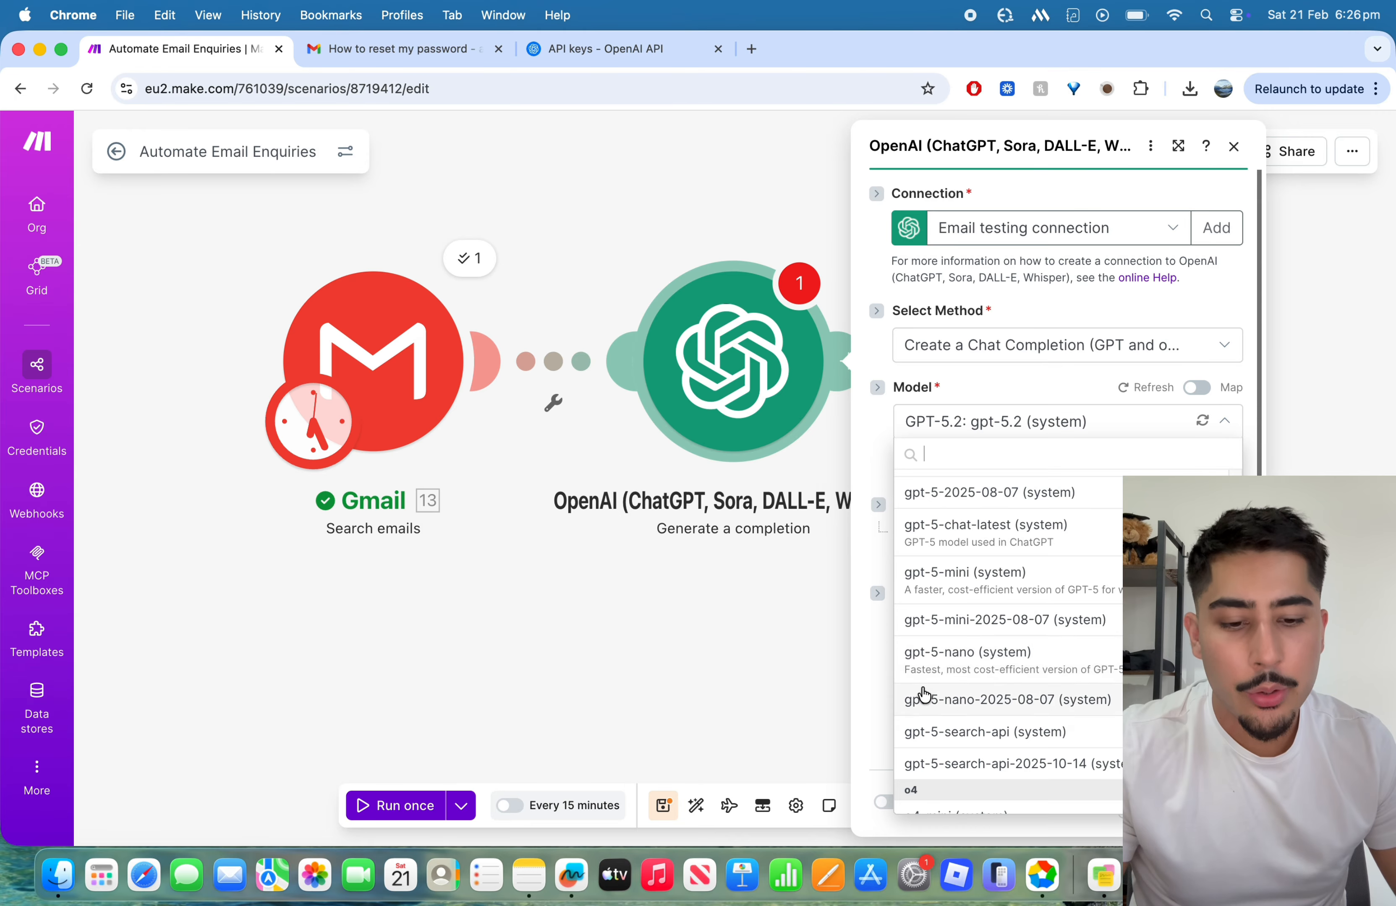
pyautogui.click(1024, 662)
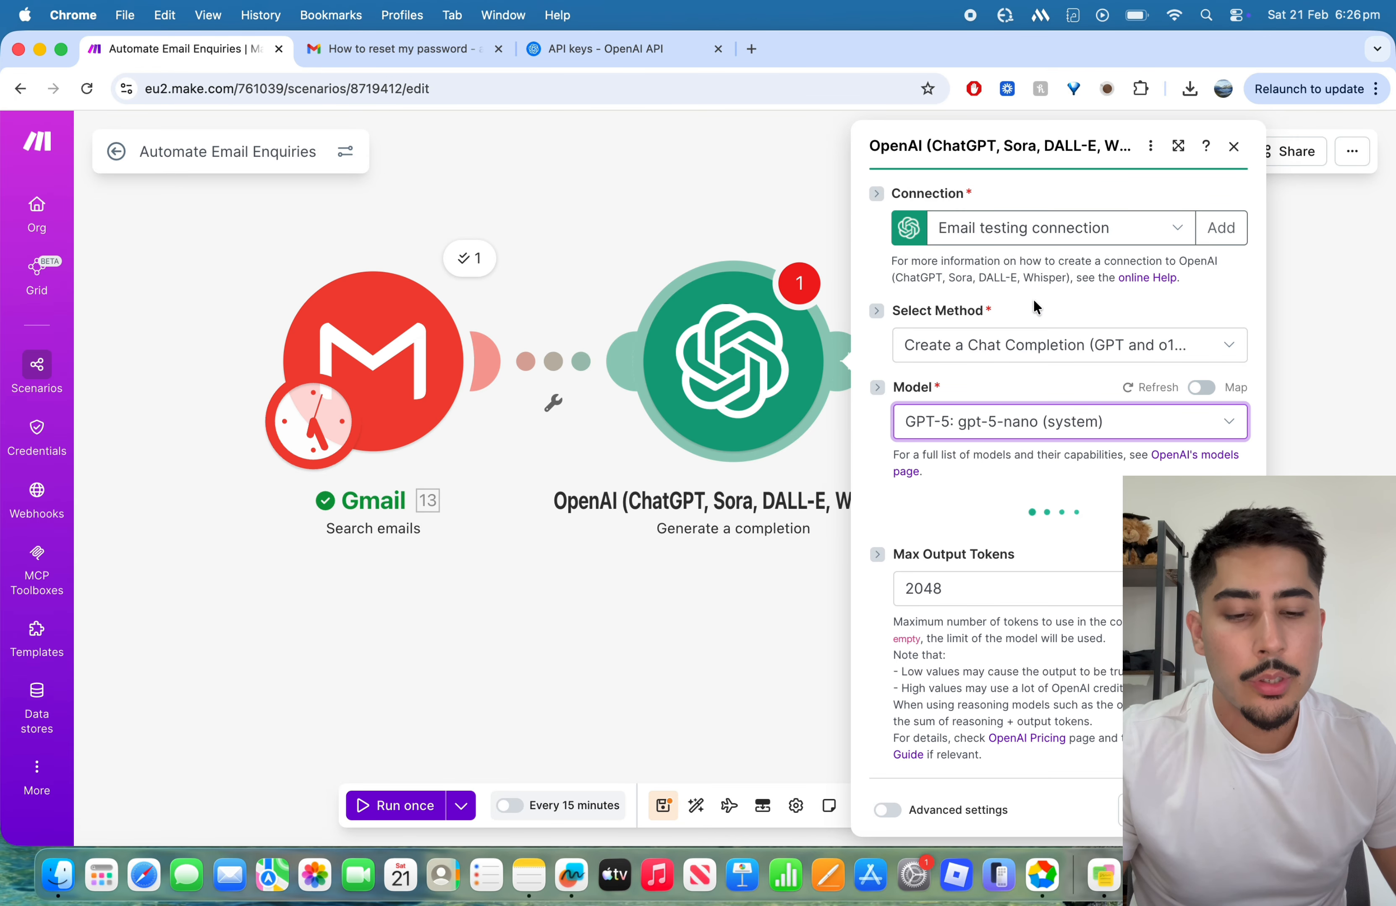
# Step: Set the role of Message 1 in the OpenAI module to Assistant
pyautogui.scroll(-1, 971, 342)
pyautogui.click(960, 491)
pyautogui.scroll(-1, 980, 395)
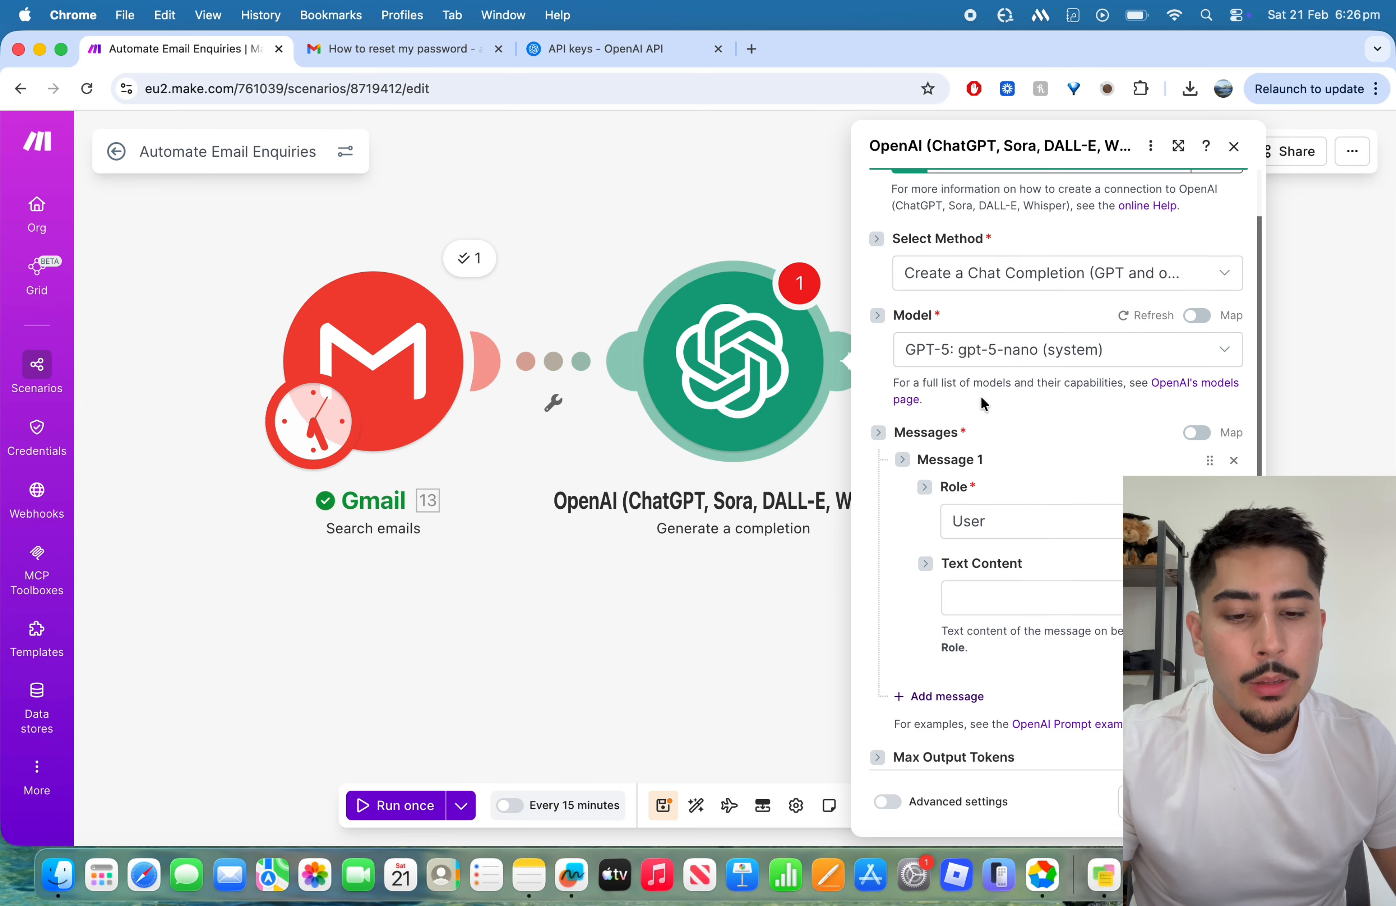
pyautogui.click(1030, 499)
pyautogui.click(1029, 561)
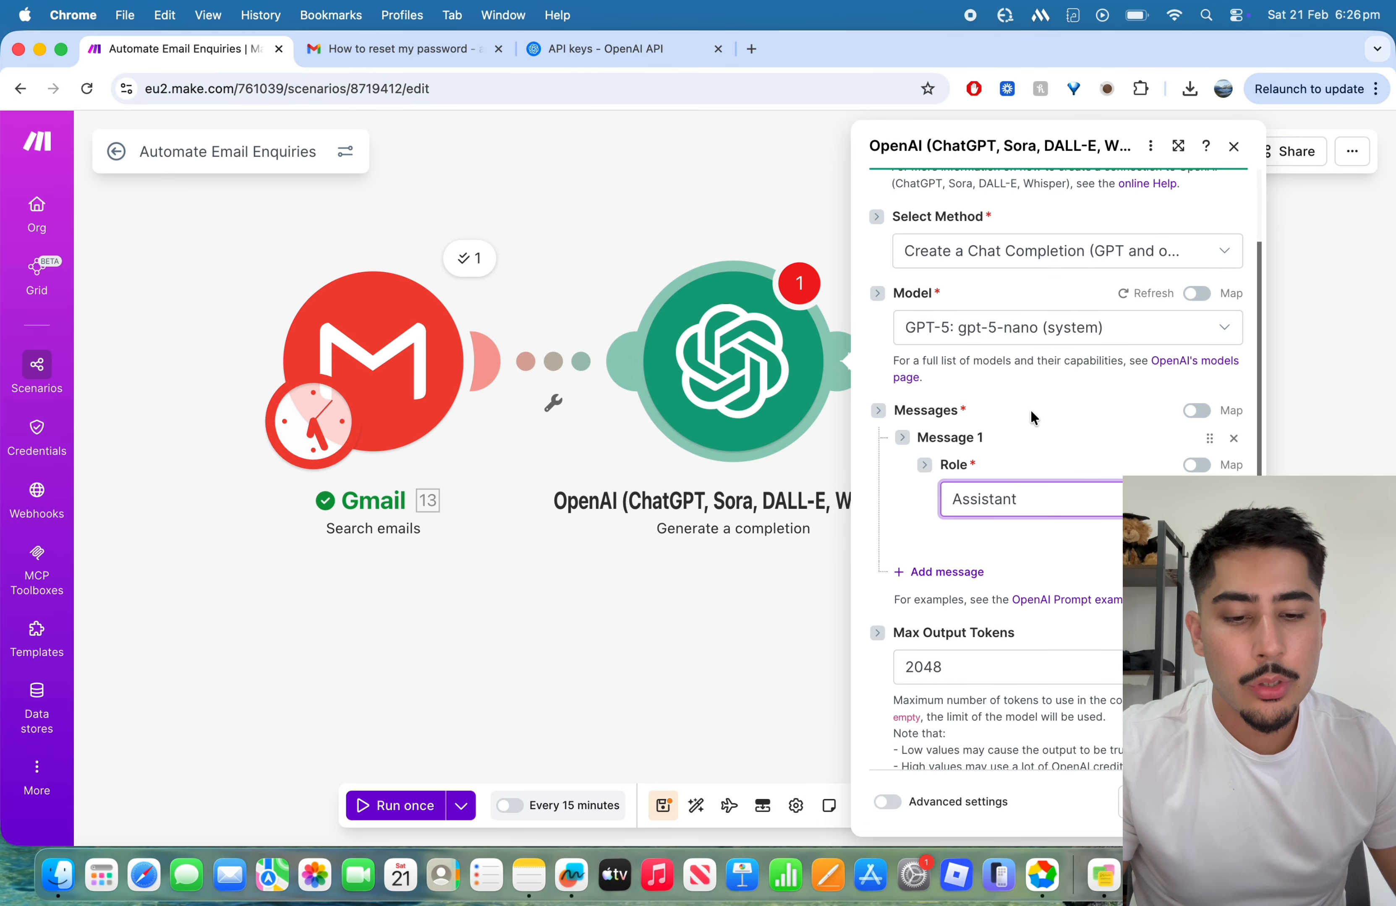
pyautogui.scroll(-2, 1024, 455)
pyautogui.click(1023, 436)
pyautogui.click(1027, 361)
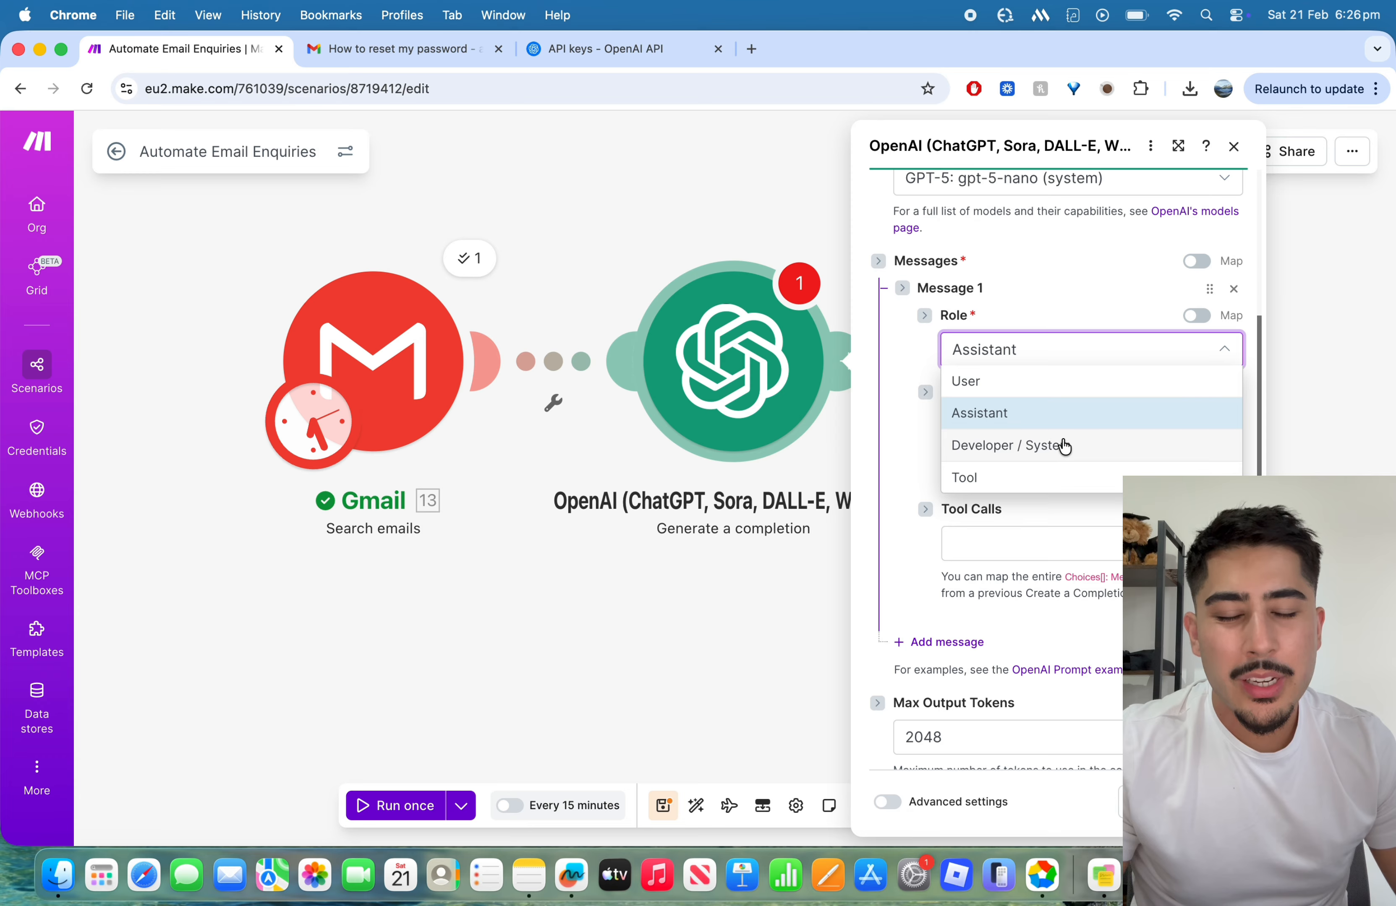
pyautogui.click(1065, 414)
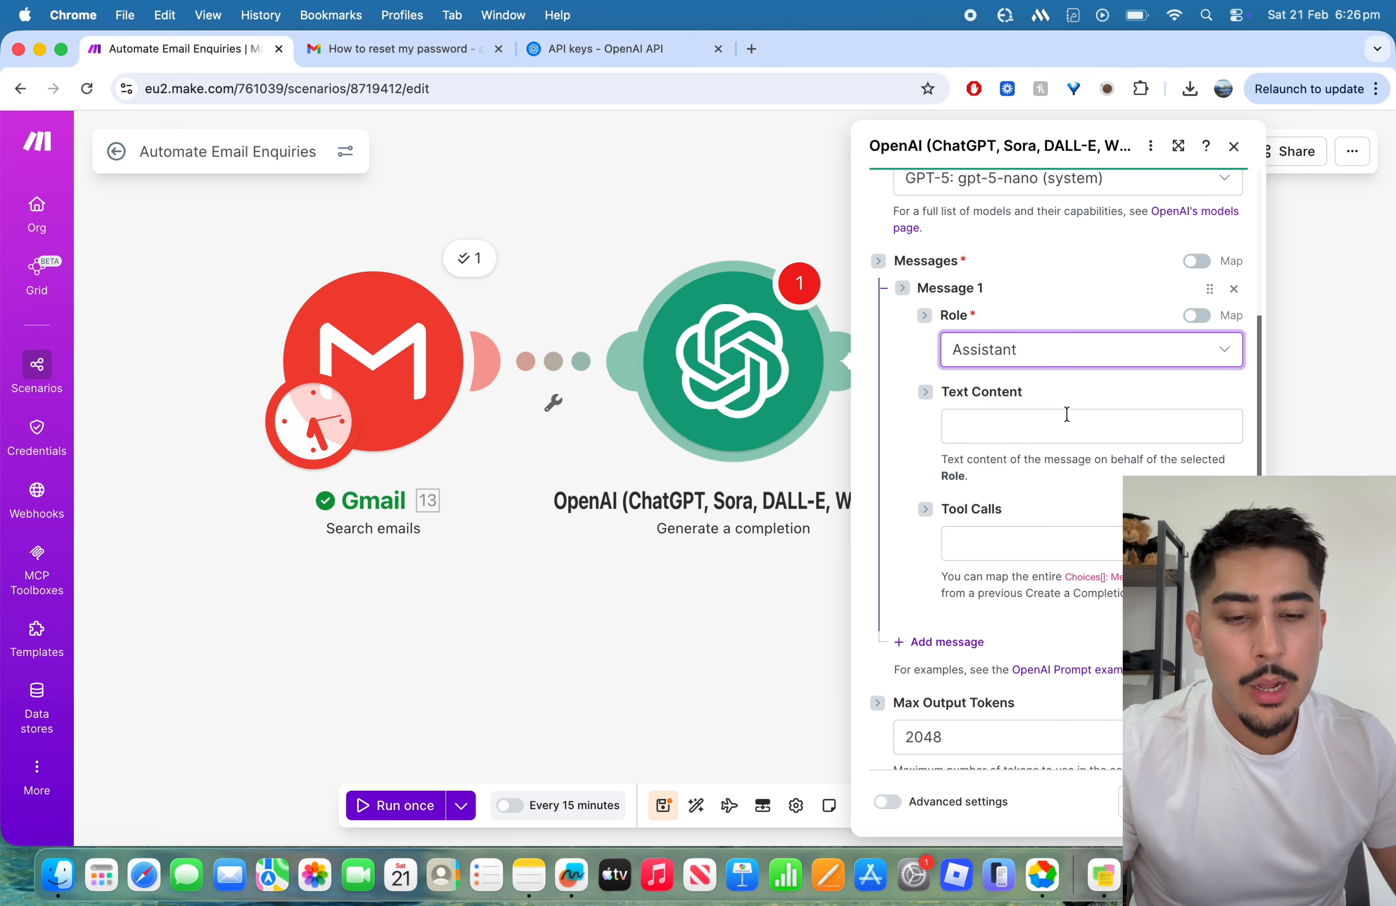
# Step: Begin Message 1's text content with "Your job is to reply to common email enquiries."
pyautogui.click(1066, 414)
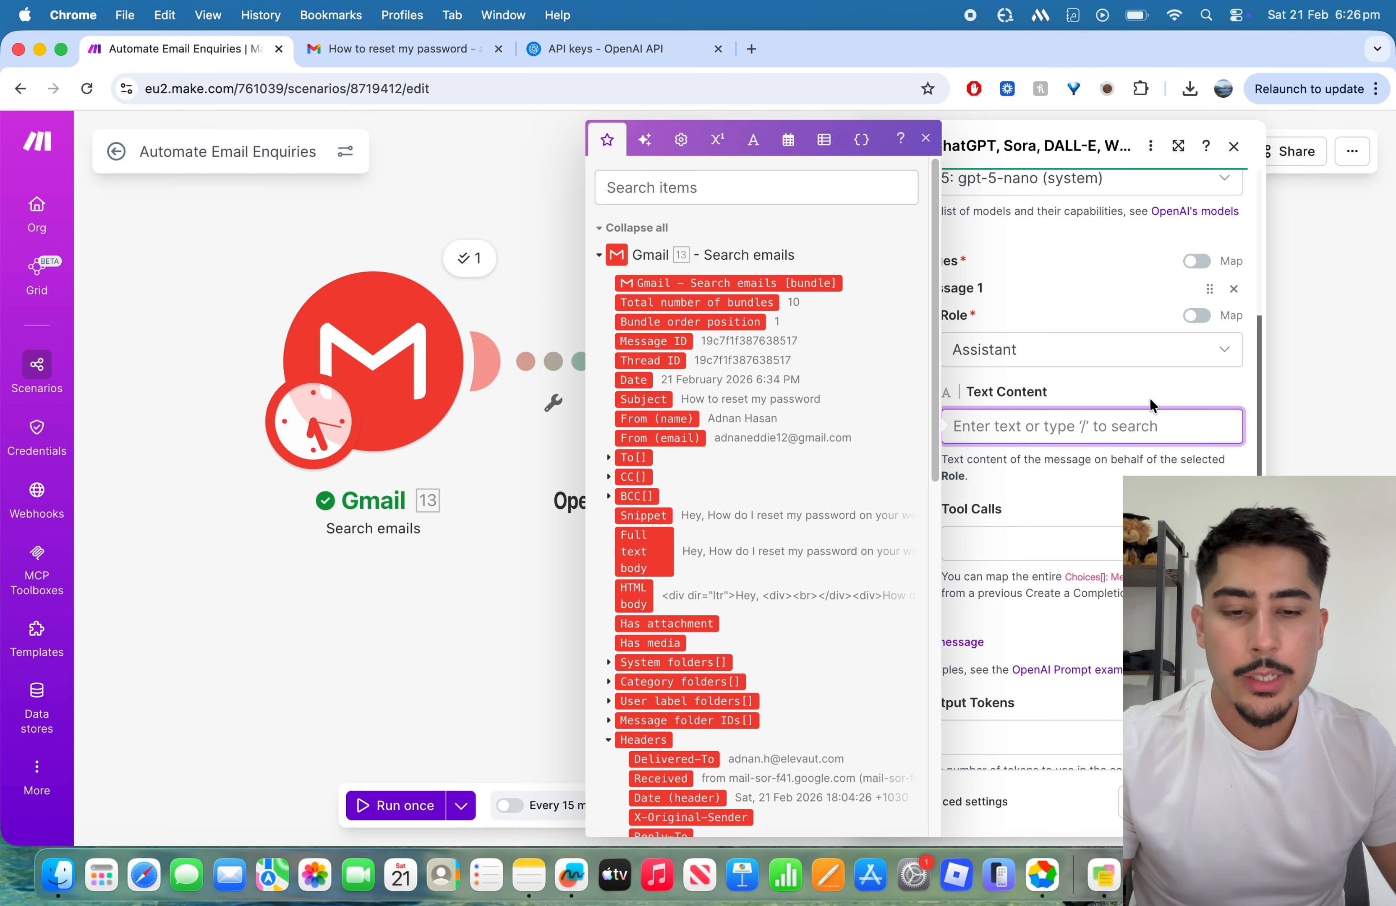
pyautogui.write('Your job is to ')
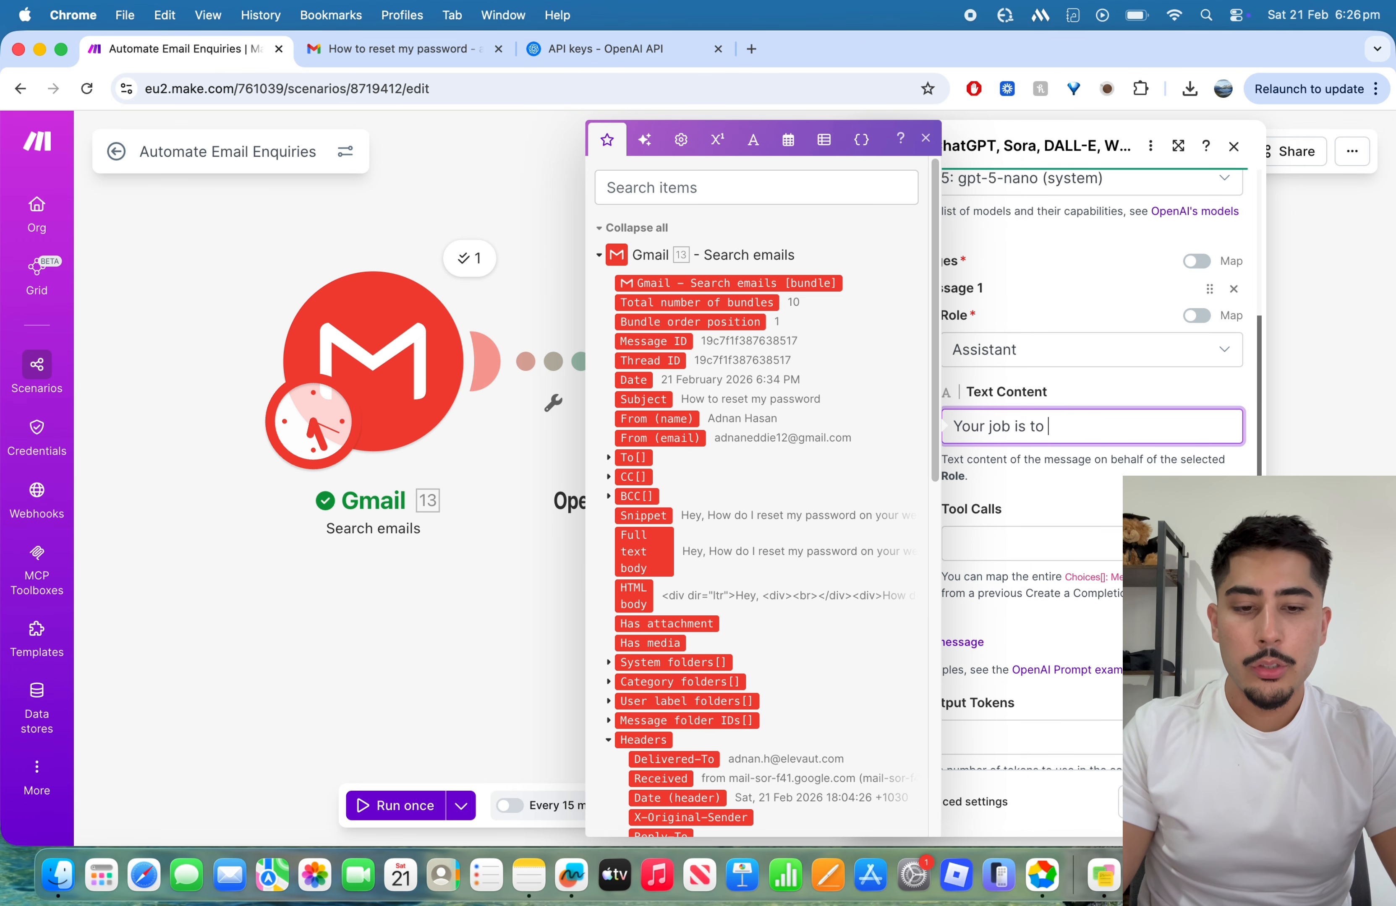
pyautogui.write('reply to common email')
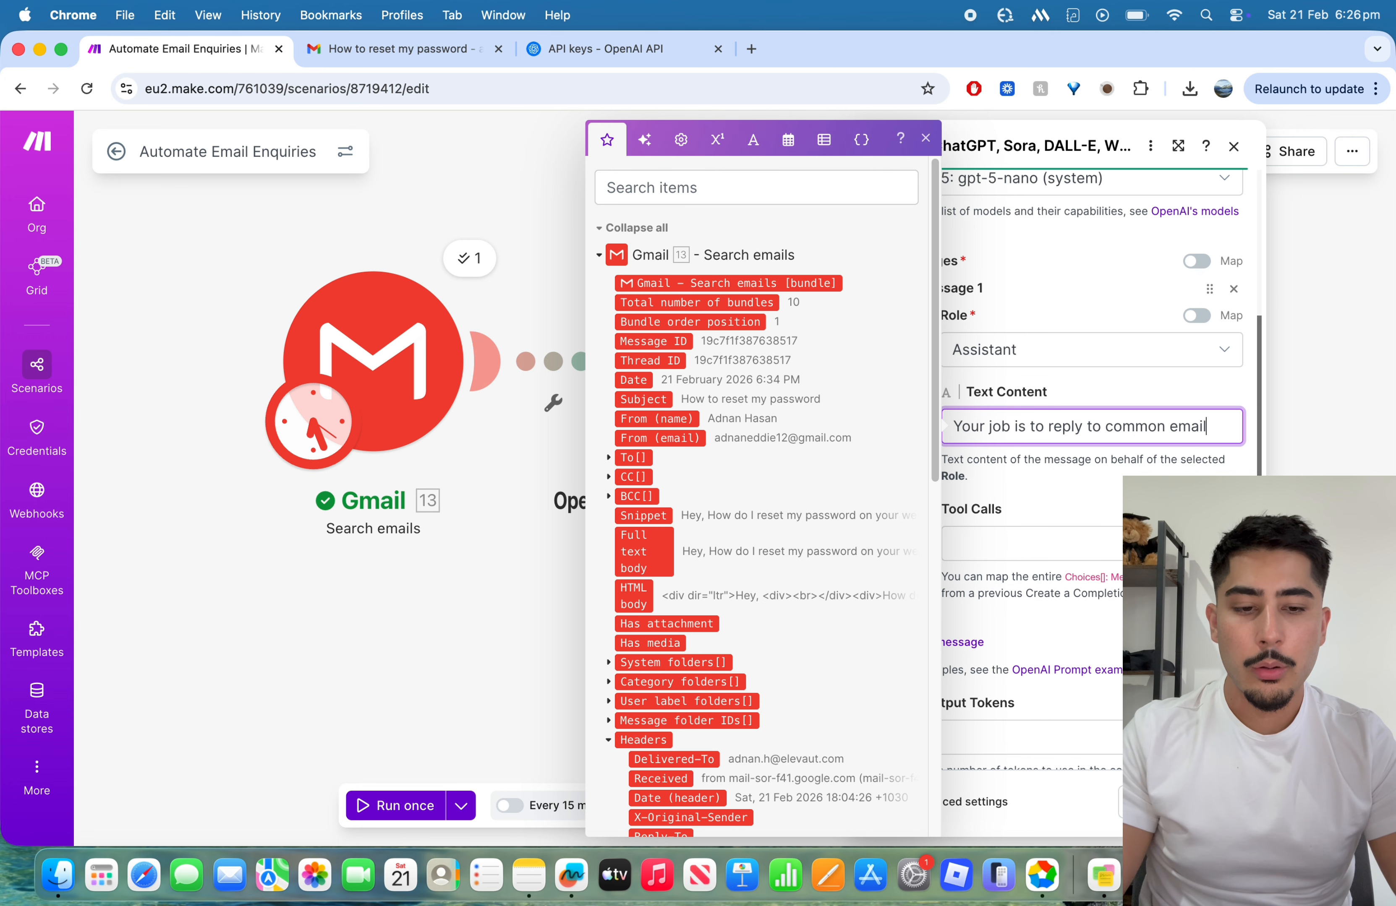
pyautogui.write(' enquiries. In this case,')
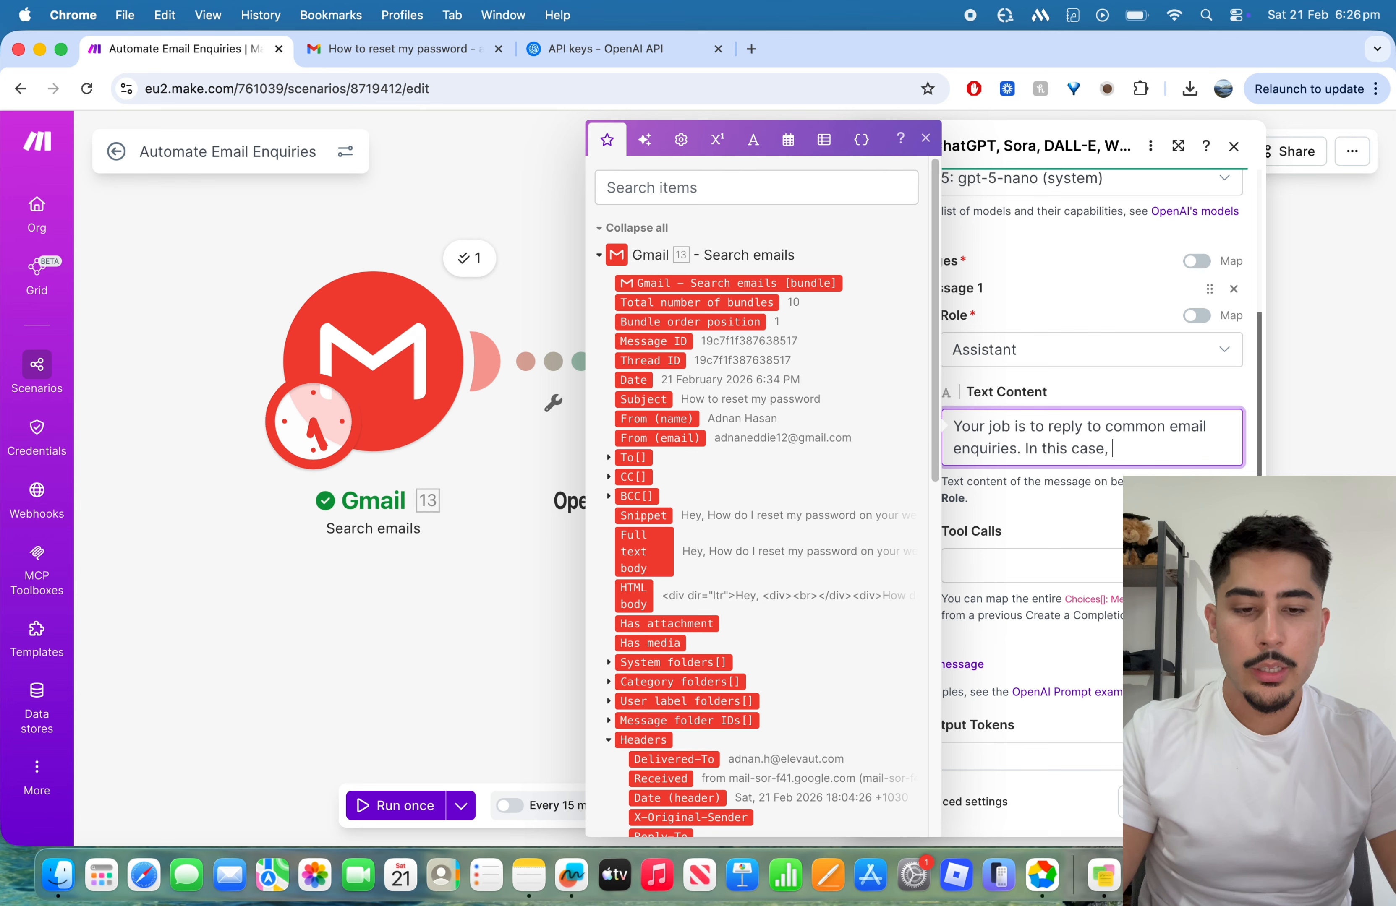
pyautogui.write(' people will ask f')
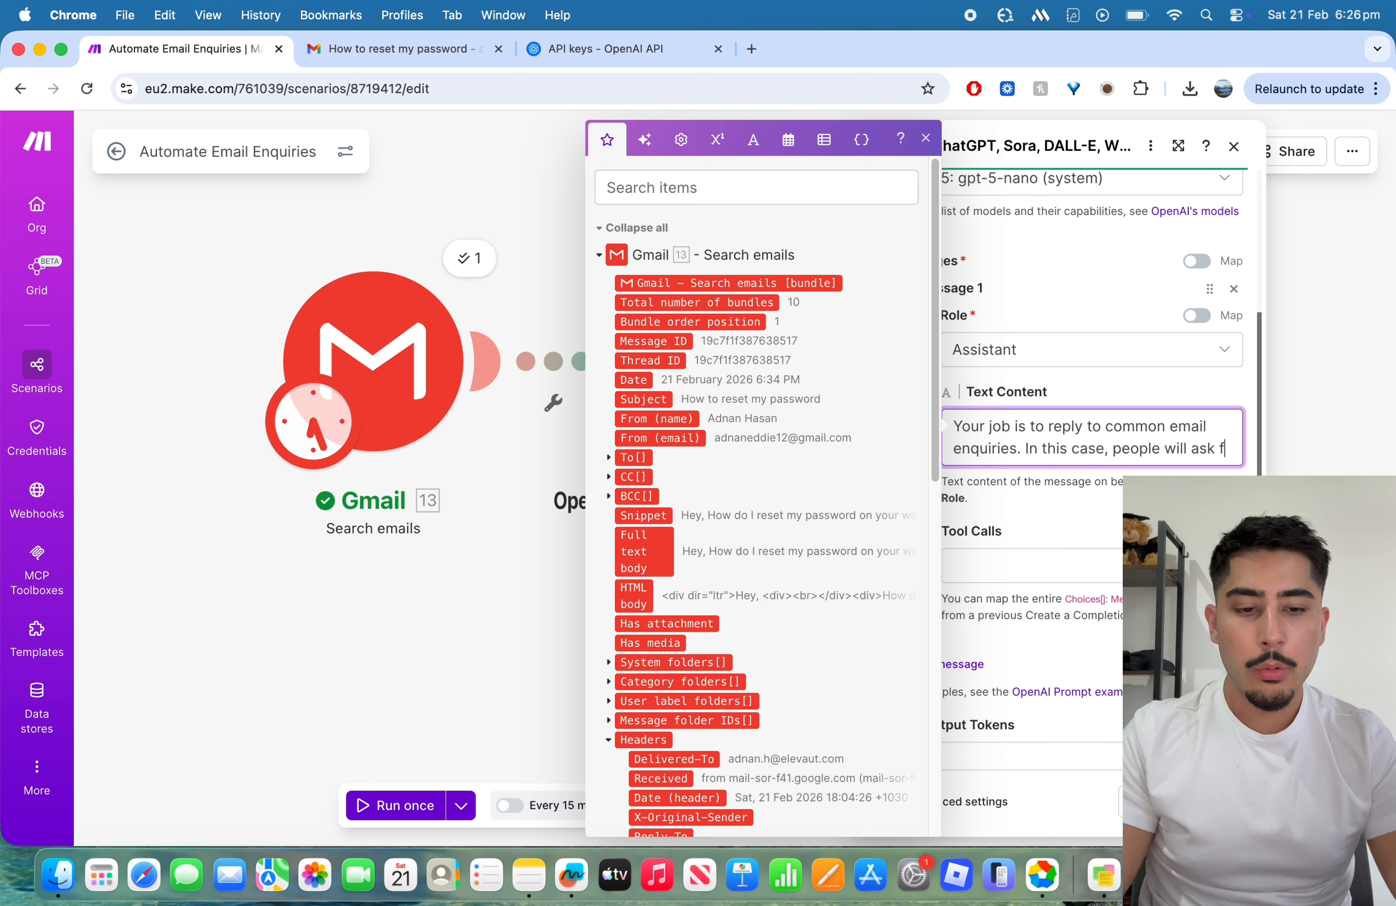
pyautogui.write('or a =')
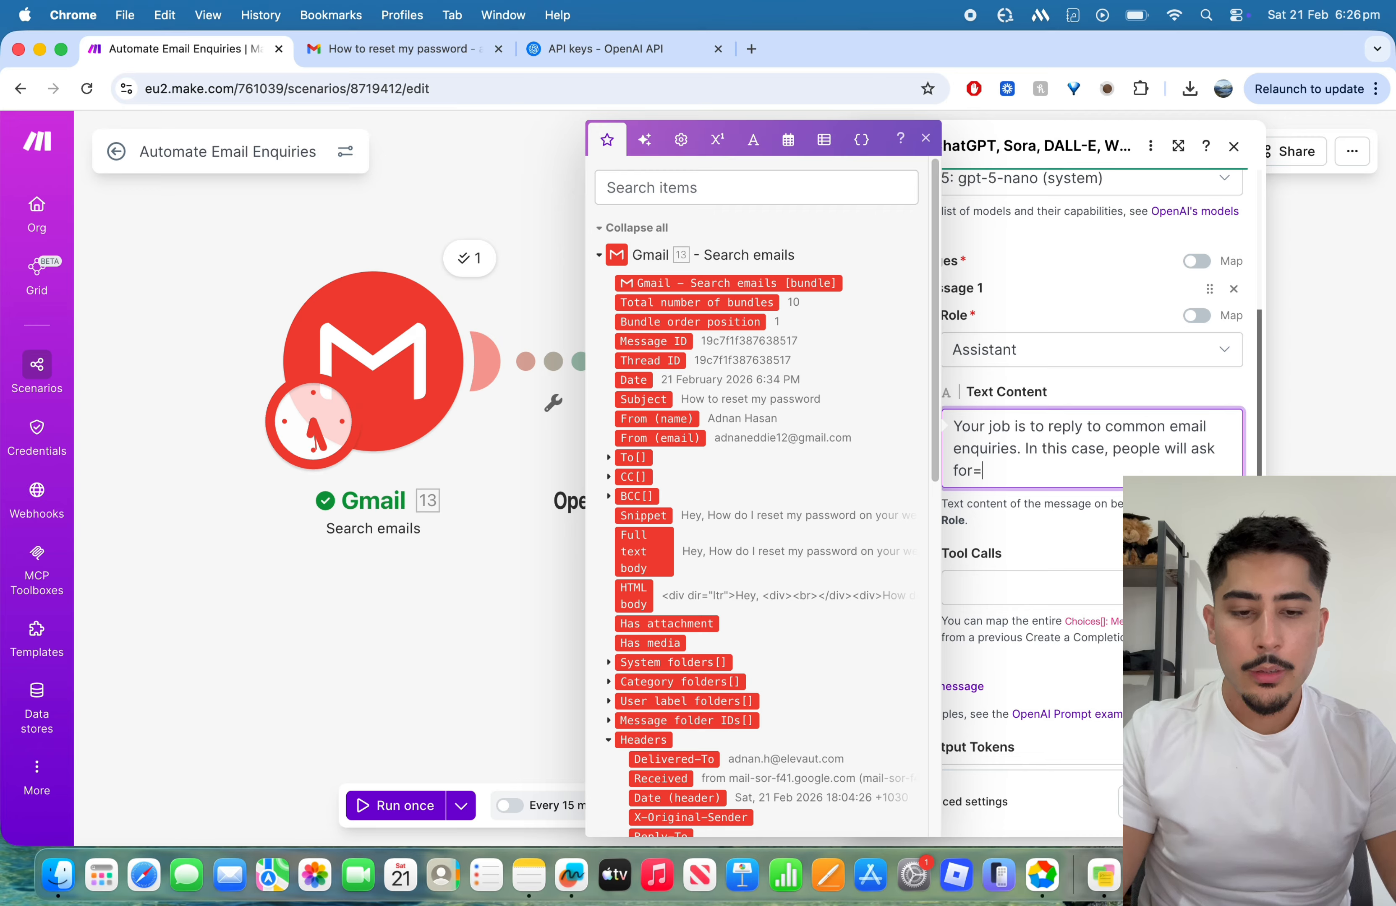
# Step: Continue the prompt with "In this case, people will ask how to change their password on the website." and a lead-in for the instructions
pyautogui.press('BackSpace')
pyautogui.press('BackSpace')
pyautogui.write('how to change')
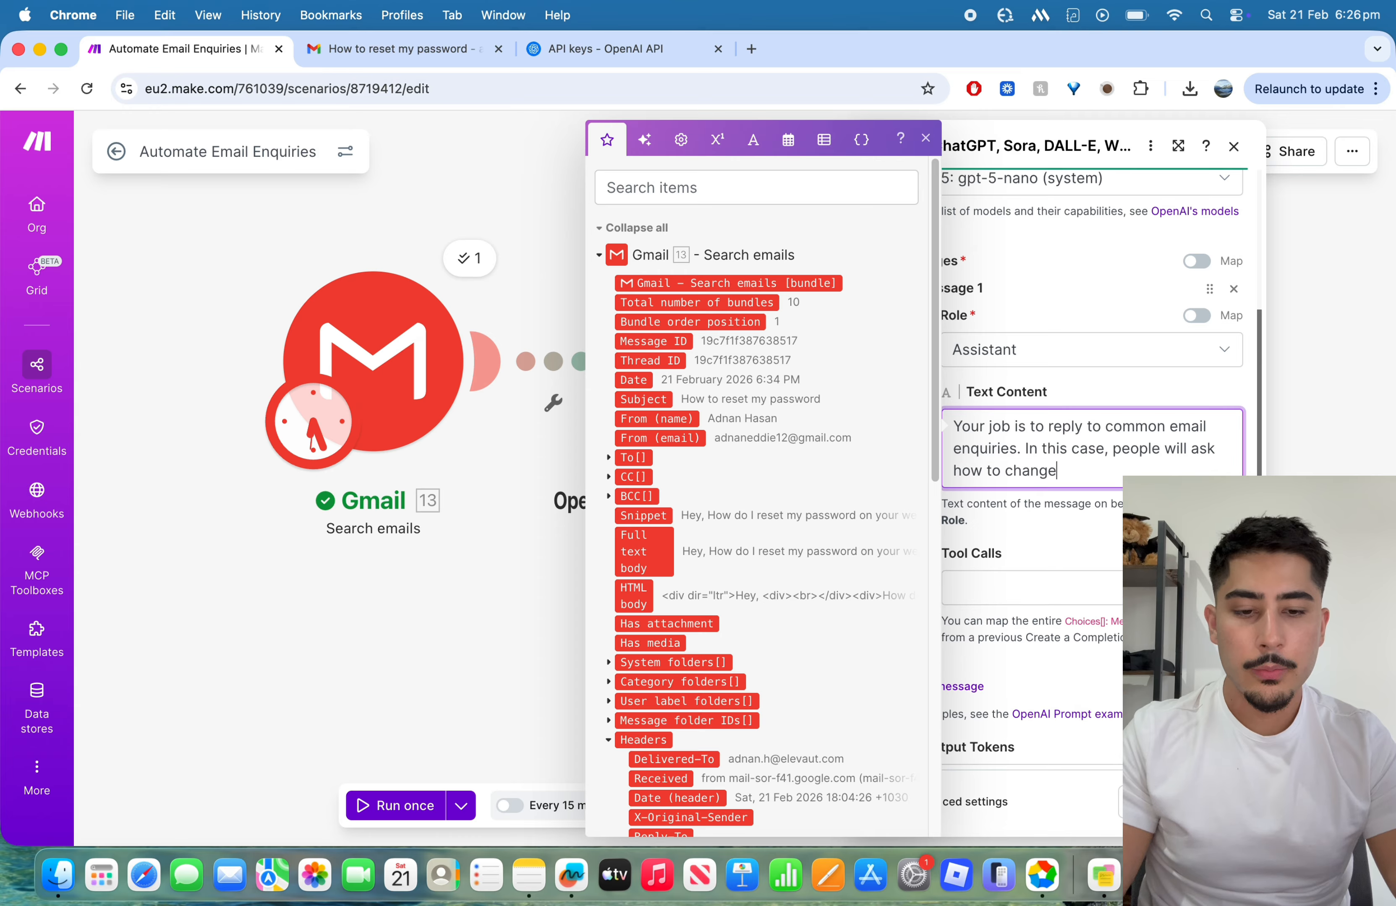
pyautogui.write(' their ')
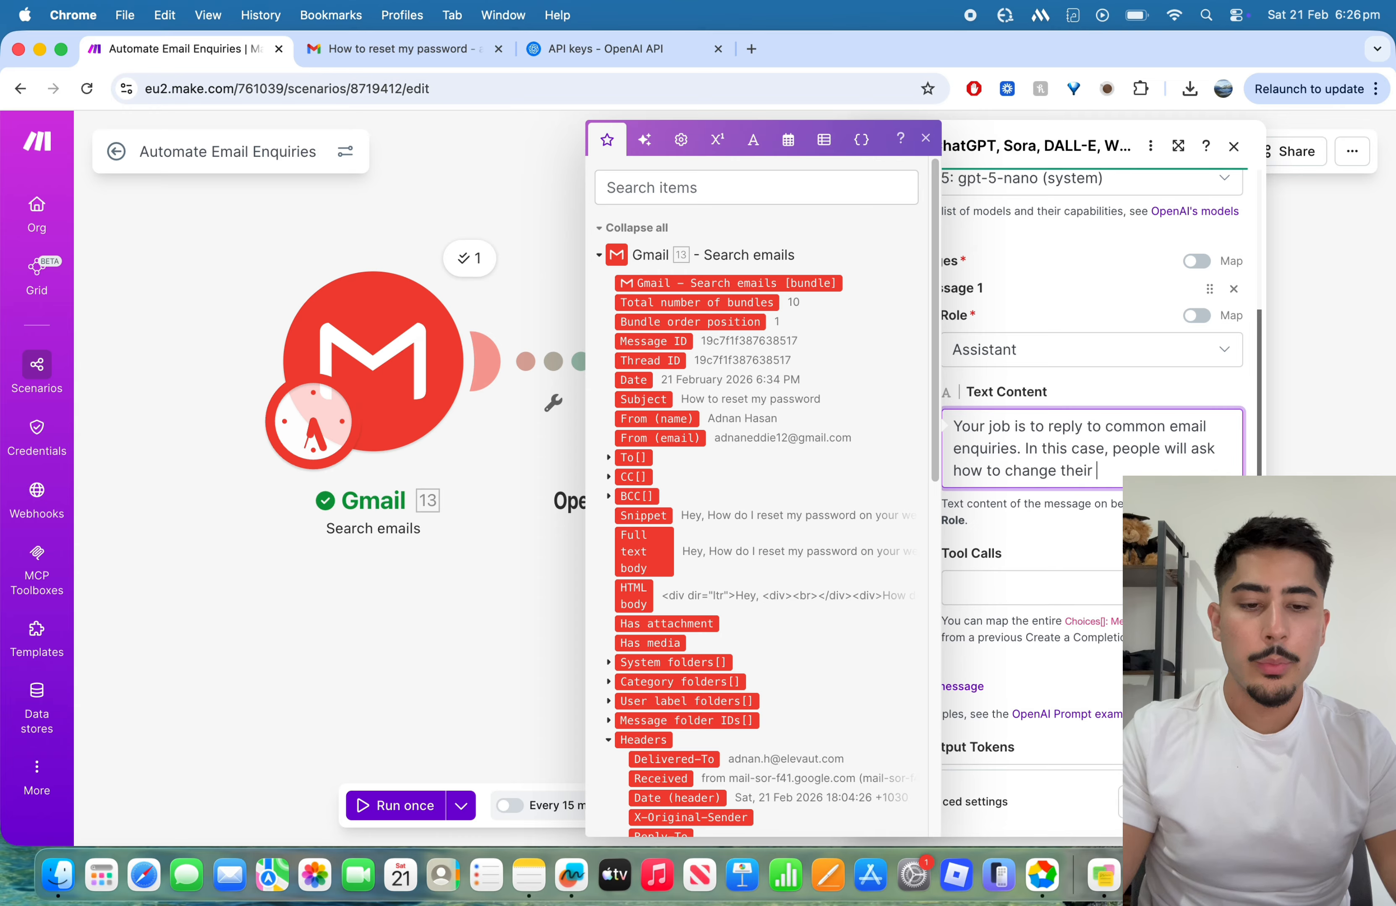
pyautogui.write('password on the website. The instruct')
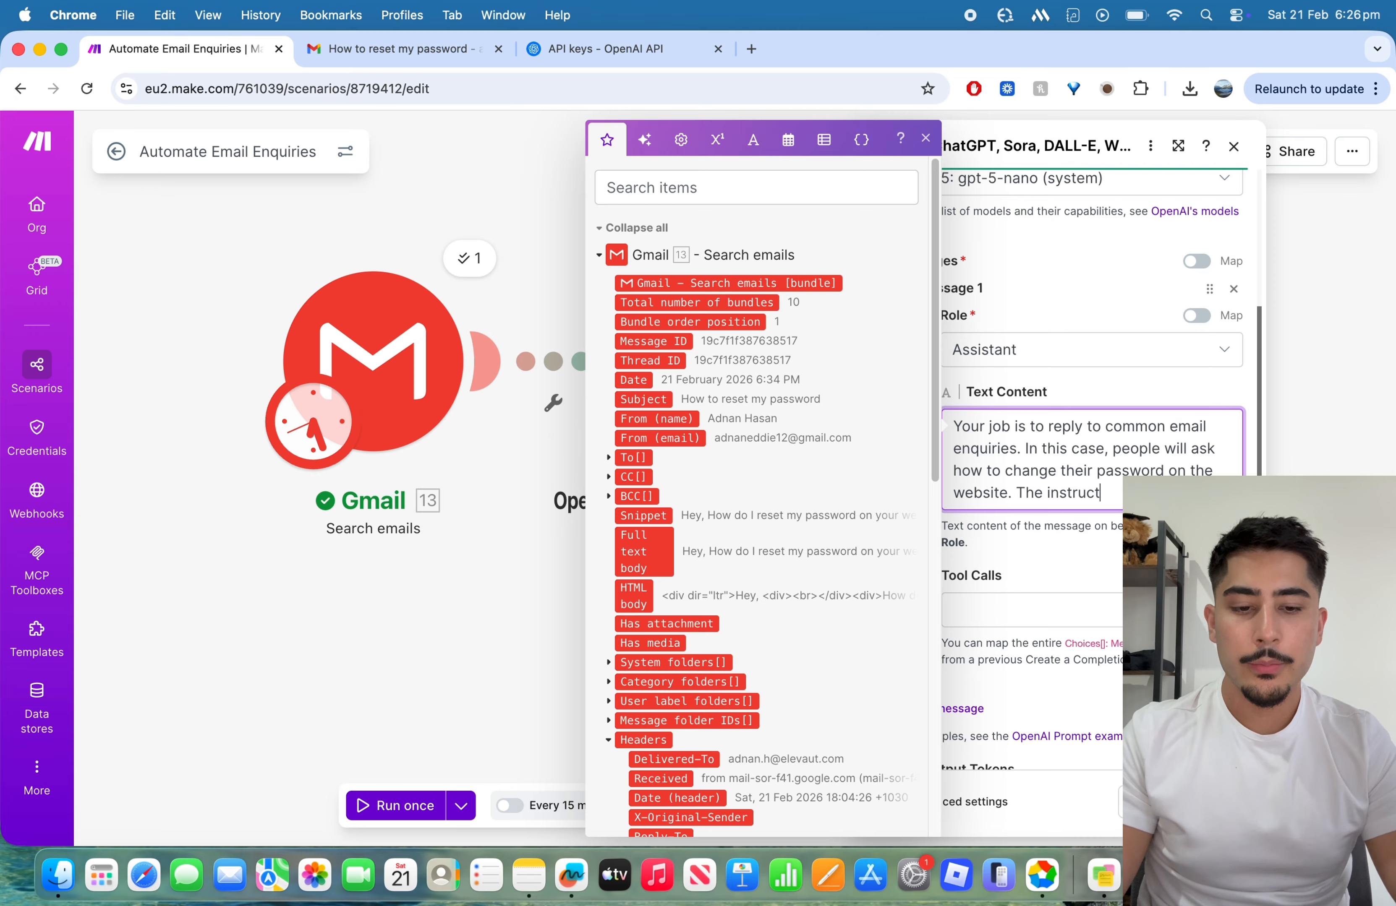
# Step: Add a numbered list to the prompt with "1. Go to the website" and "2. Write a password", followed by a bracketed note about correctness
pyautogui.press('Return')
pyautogui.press('Return')
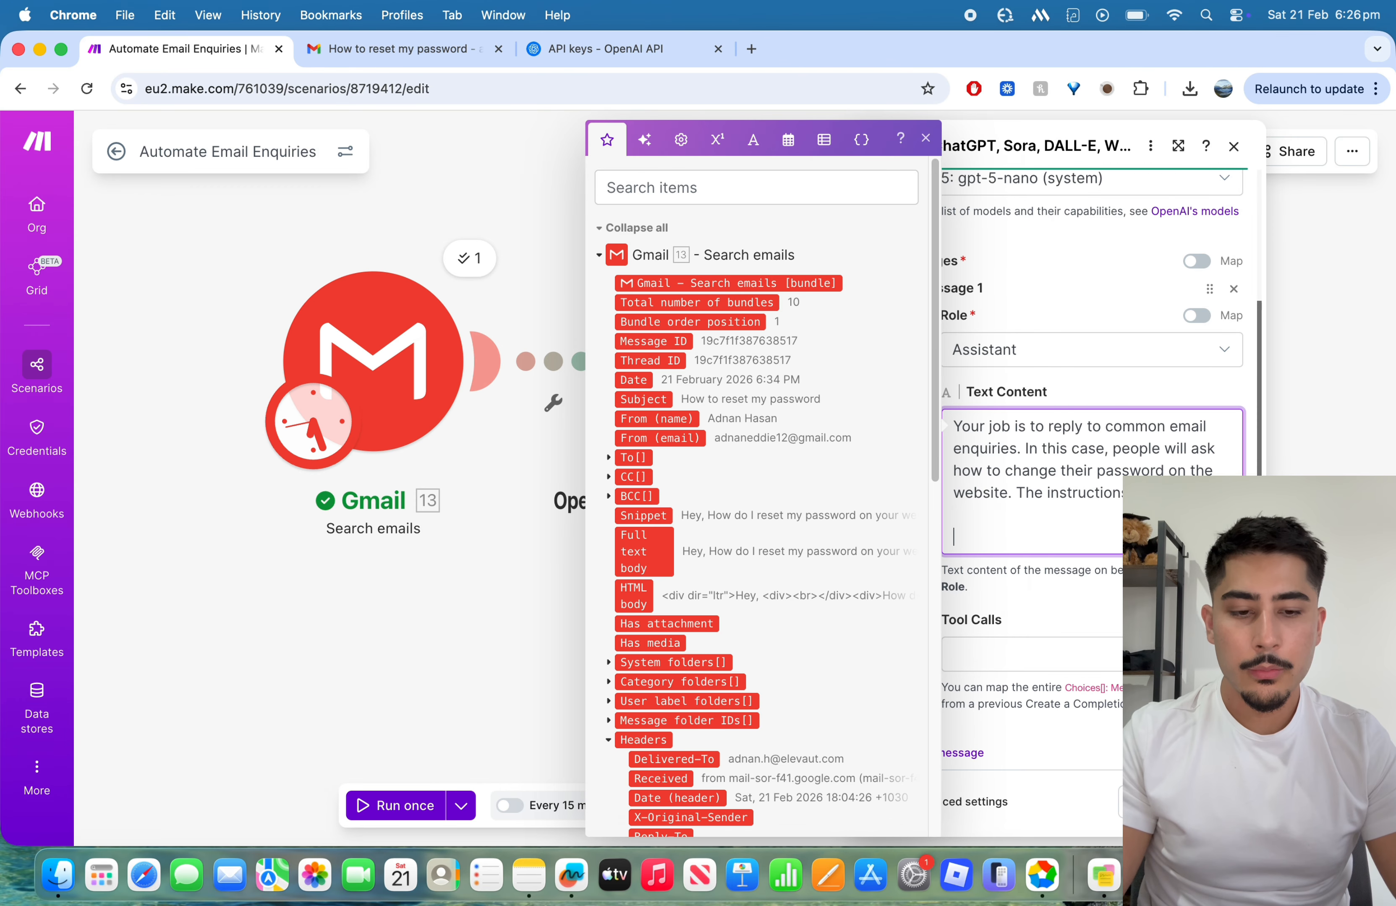
pyautogui.write('1. Go to the websi')
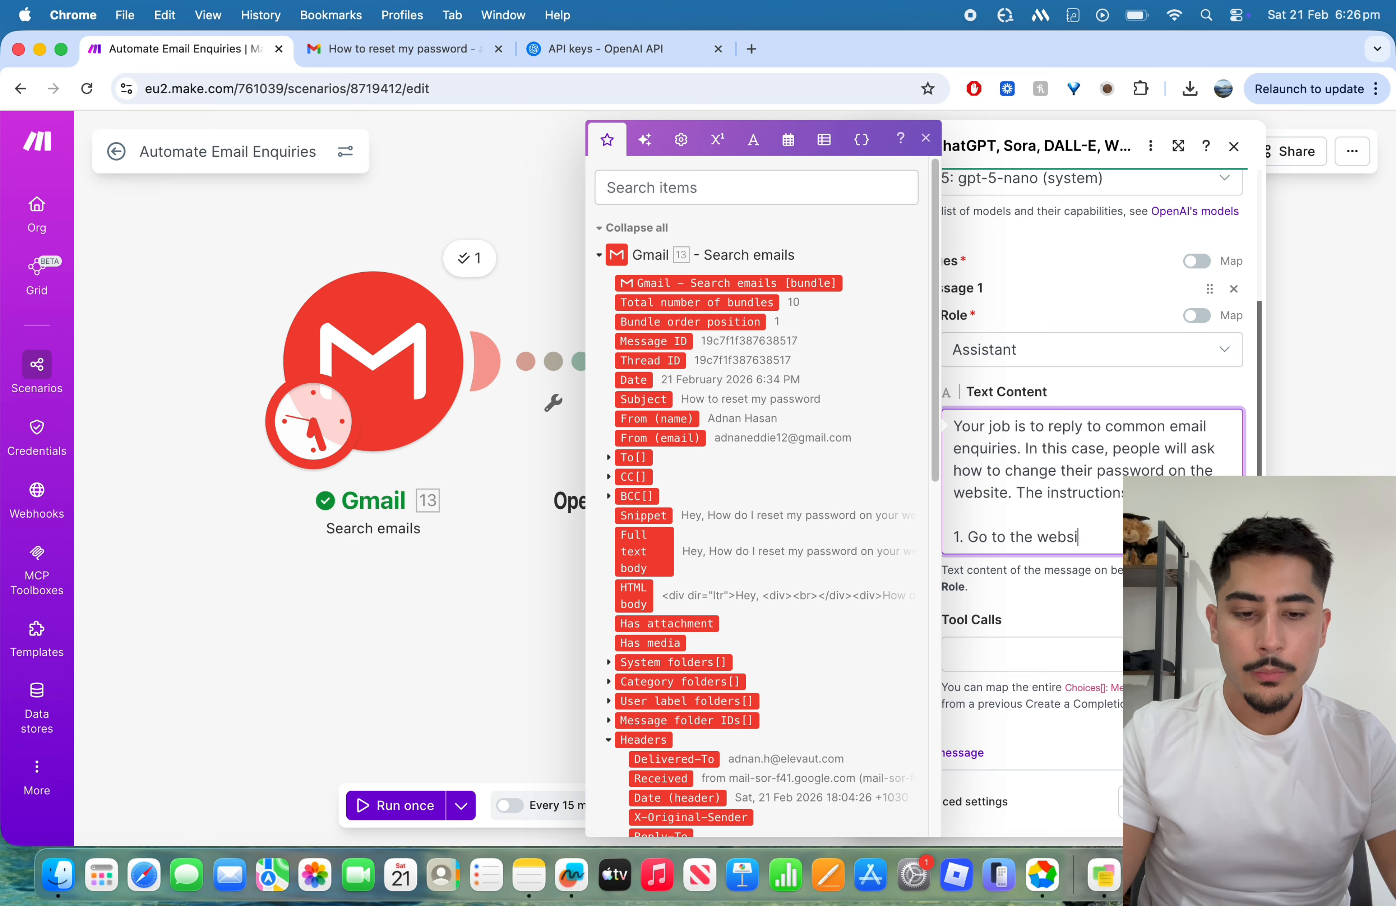
pyautogui.write('te')
pyautogui.press('Return')
pyautogui.write('2.')
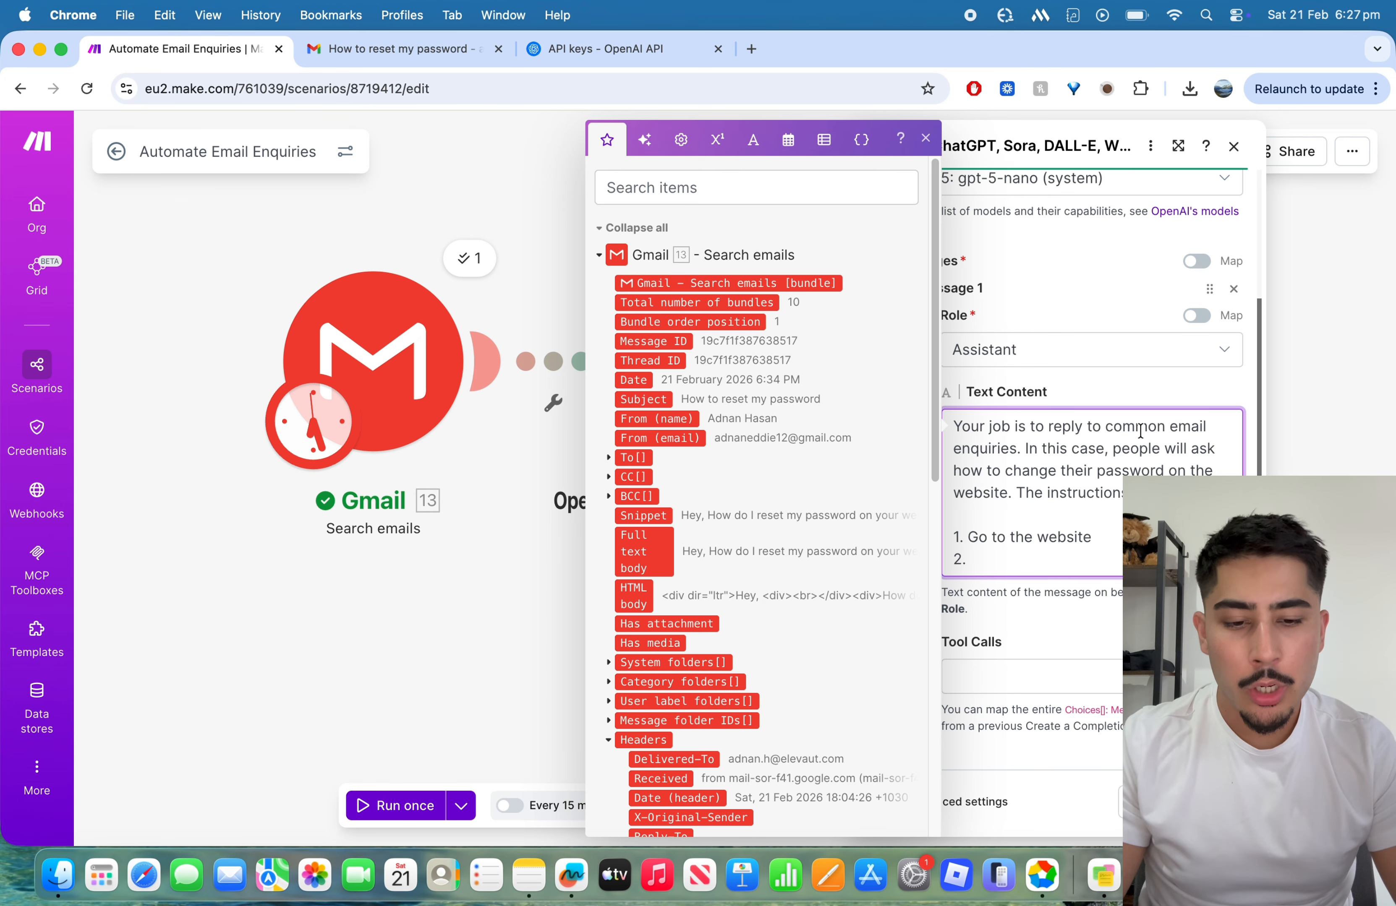
pyautogui.write('Write a password (doe')
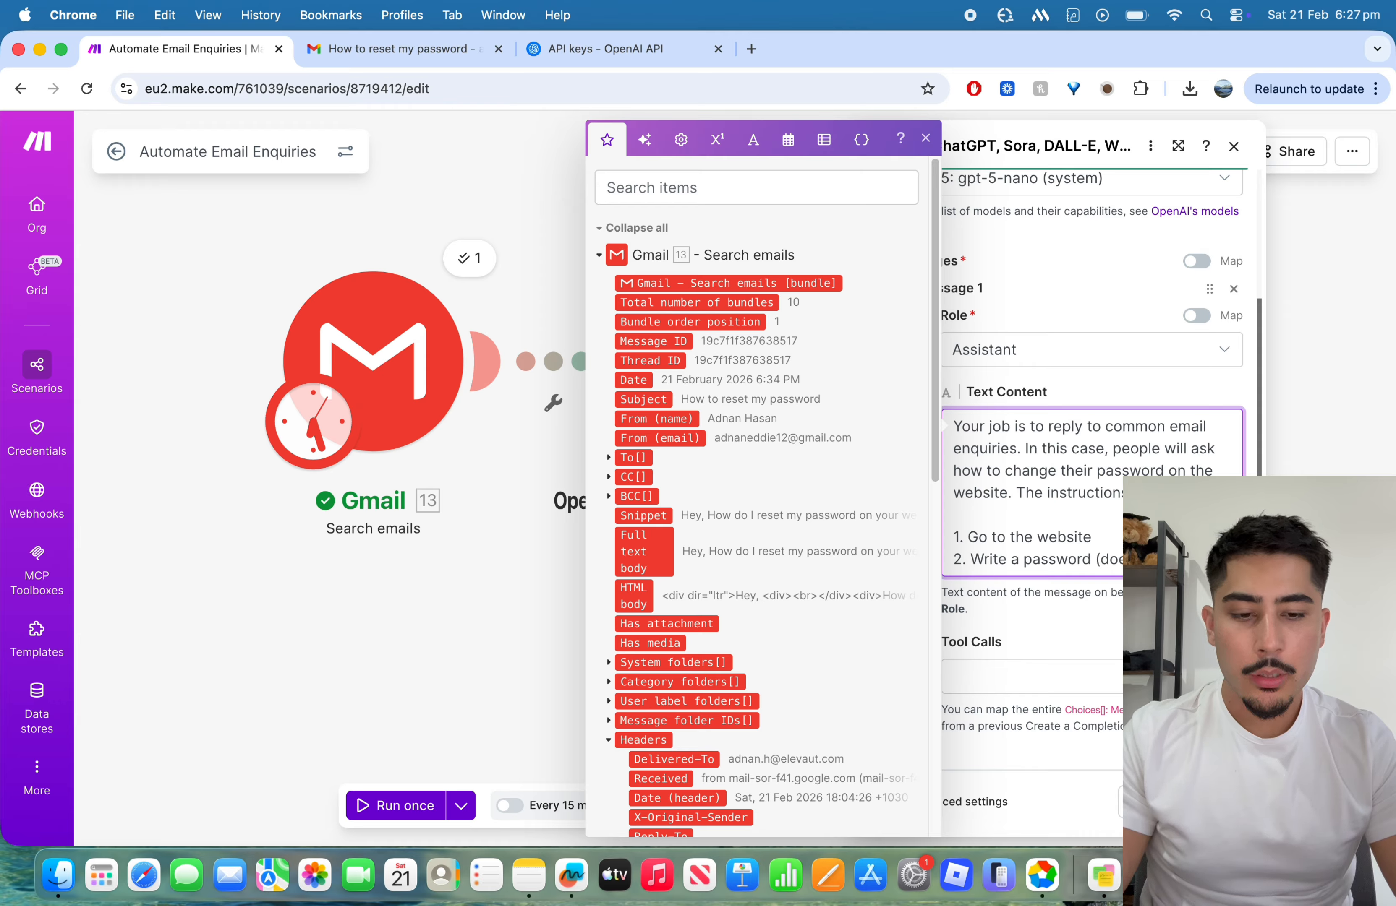
pyautogui.write('correct)')
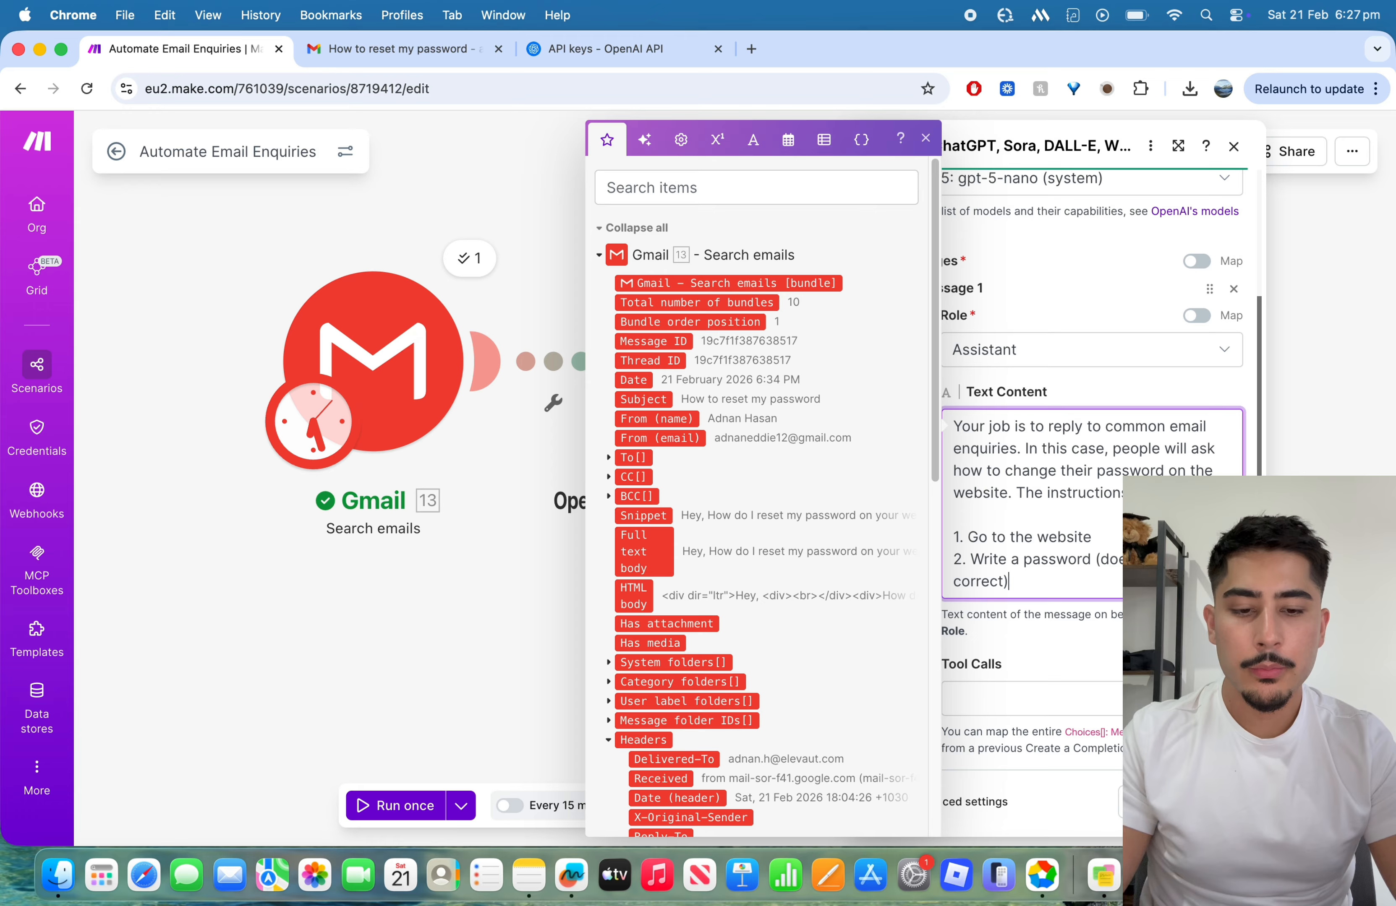
# Step: Extend the prompt's list with "3. Forget password button should come up", "4. Enter email used for account" and "5. Reset password."
pyautogui.press('Return')
pyautogui.write('3. Forget pass')
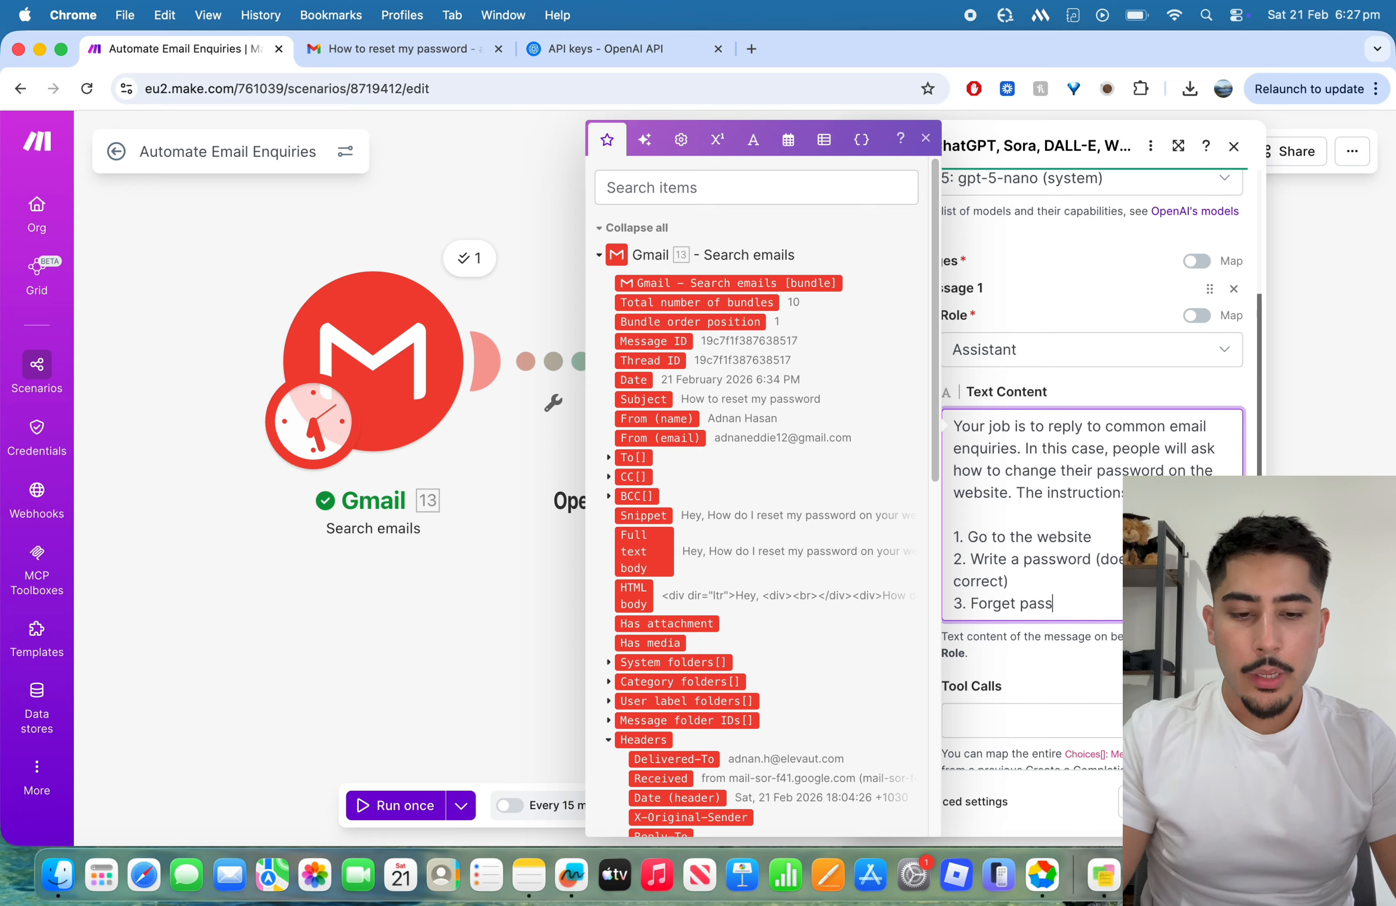
pyautogui.write('word but')
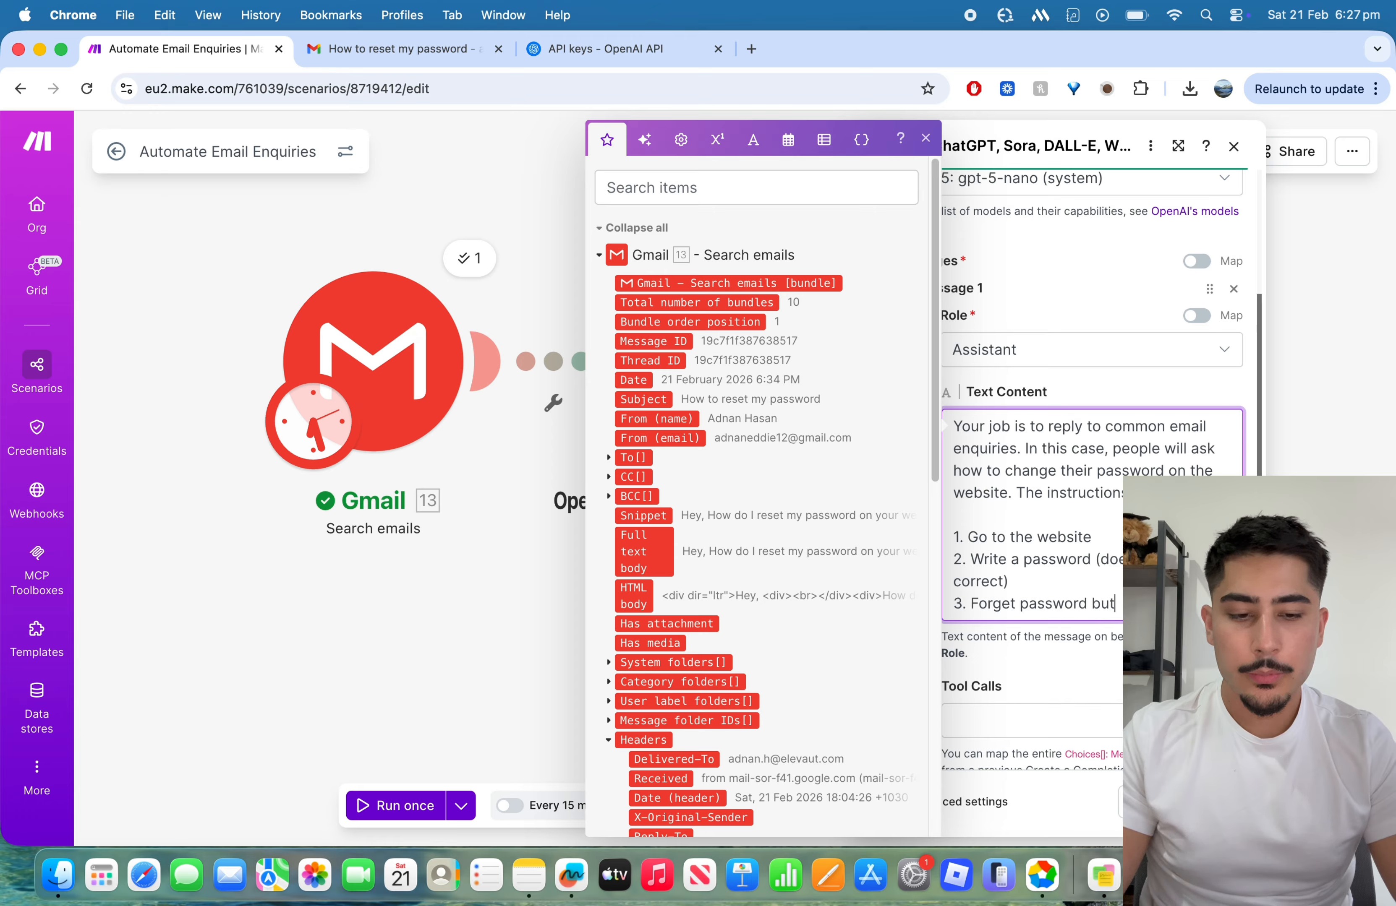
pyautogui.write('ton will come up')
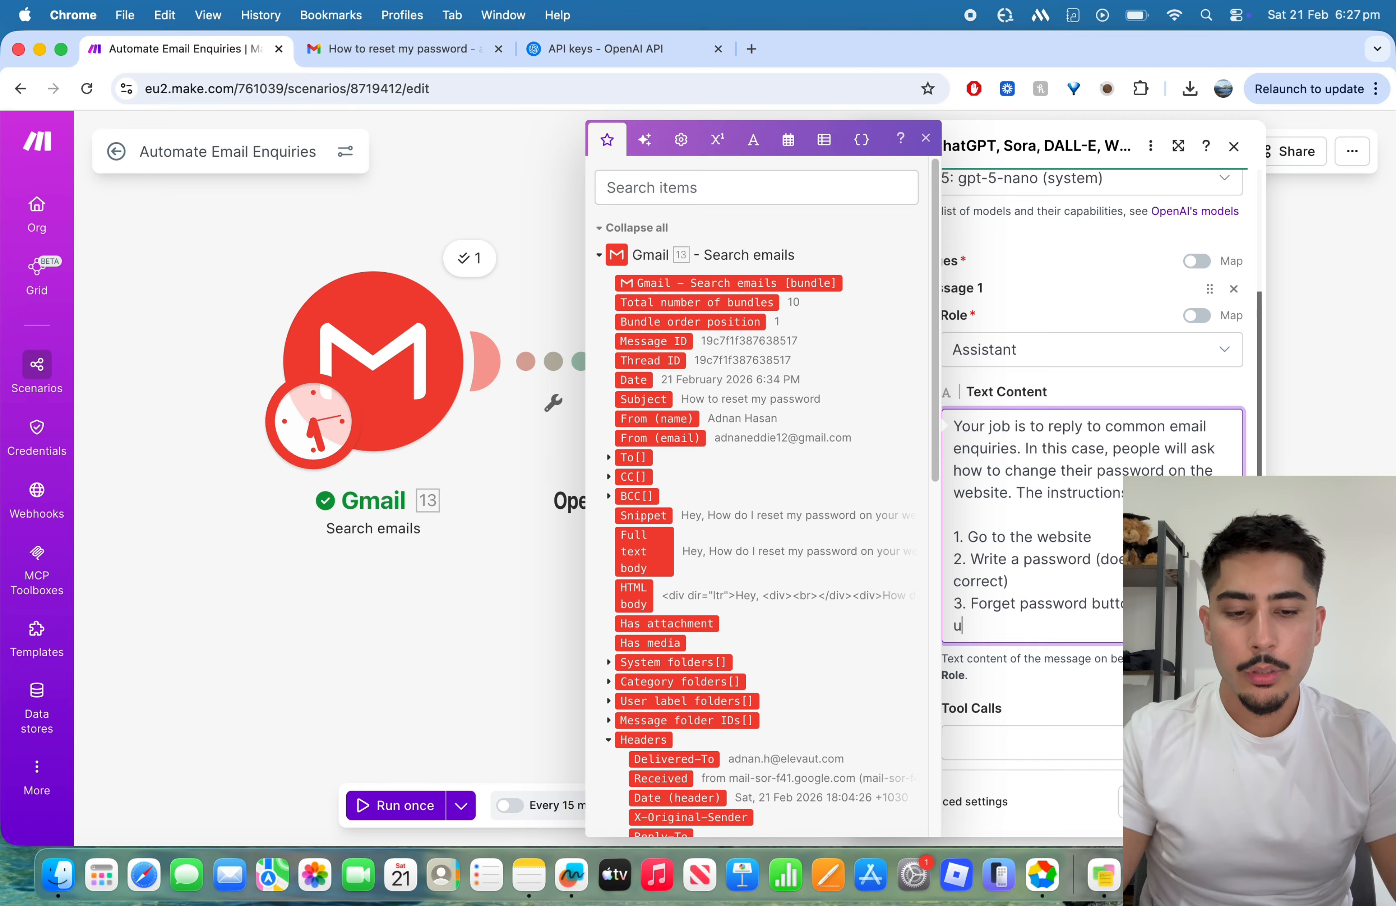
pyautogui.press('Return')
pyautogui.write('4. Enter email used for a')
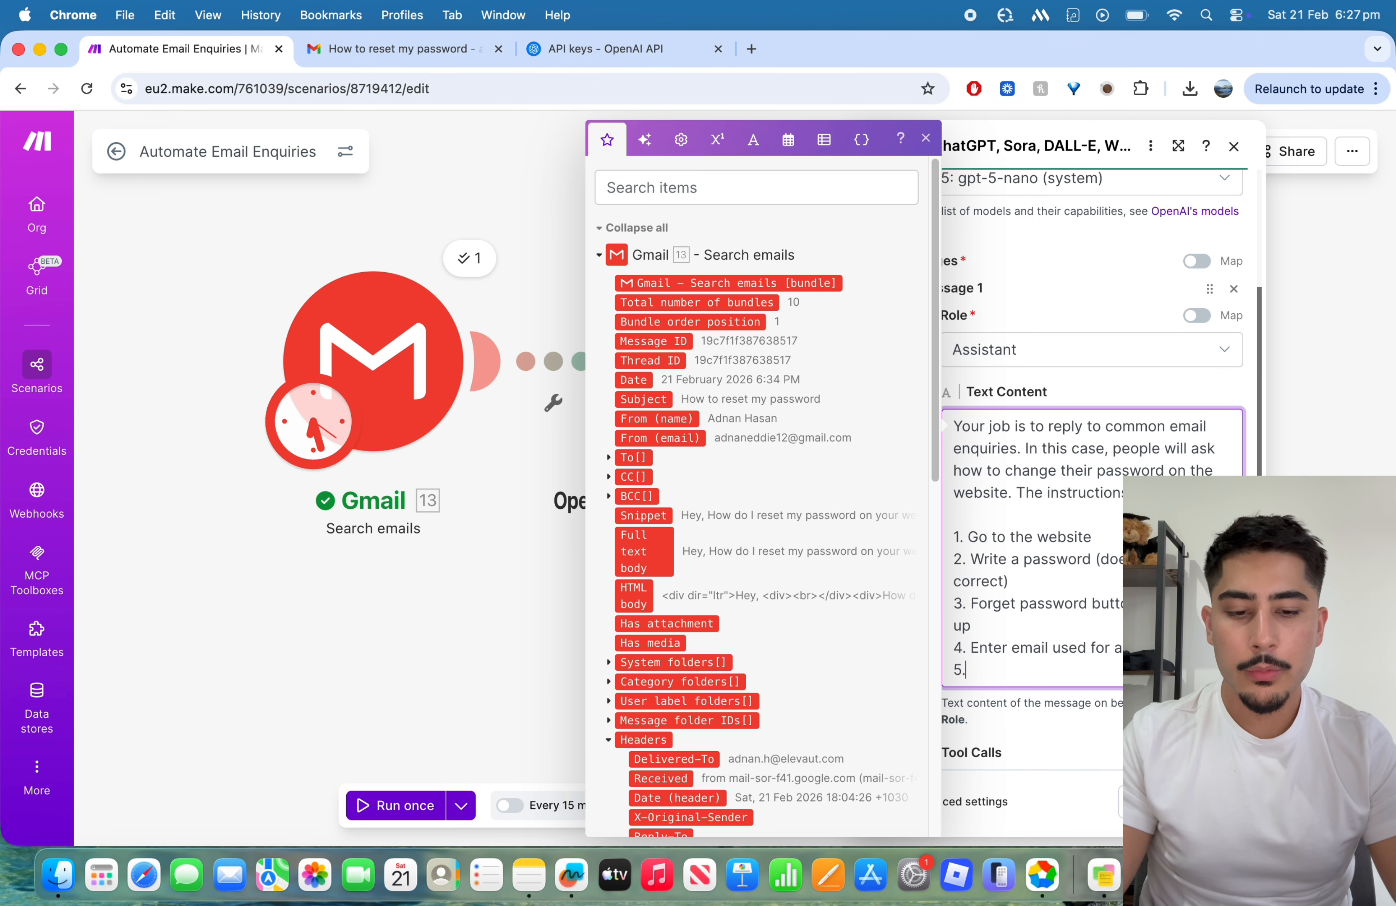
pyautogui.write('sword.')
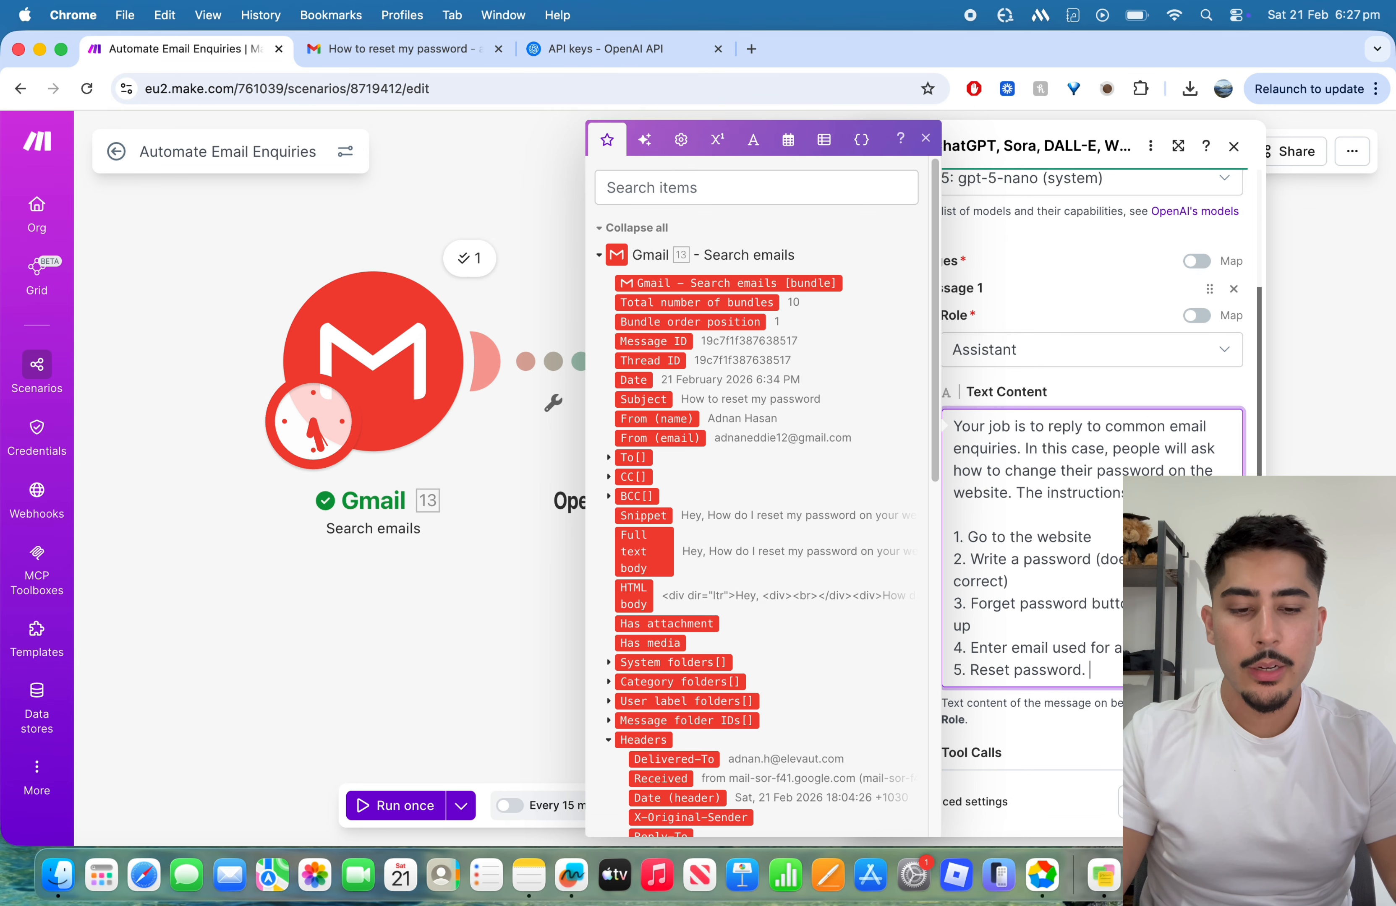
# Step: Check Message 1's text and the remaining OpenAI module settings, and save the module
pyautogui.click(1093, 710)
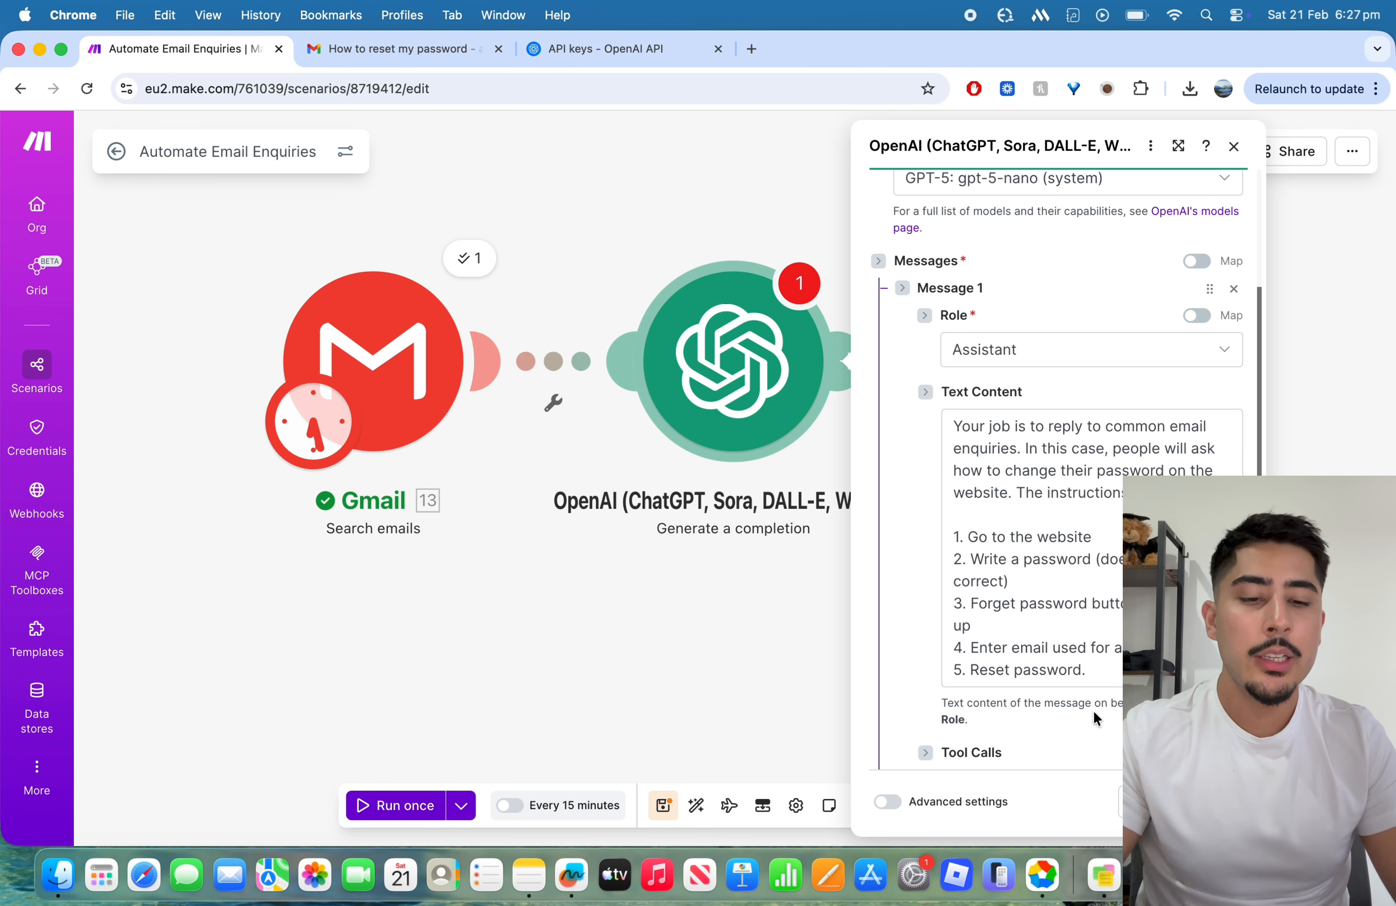
pyautogui.scroll(-3, 909, 406)
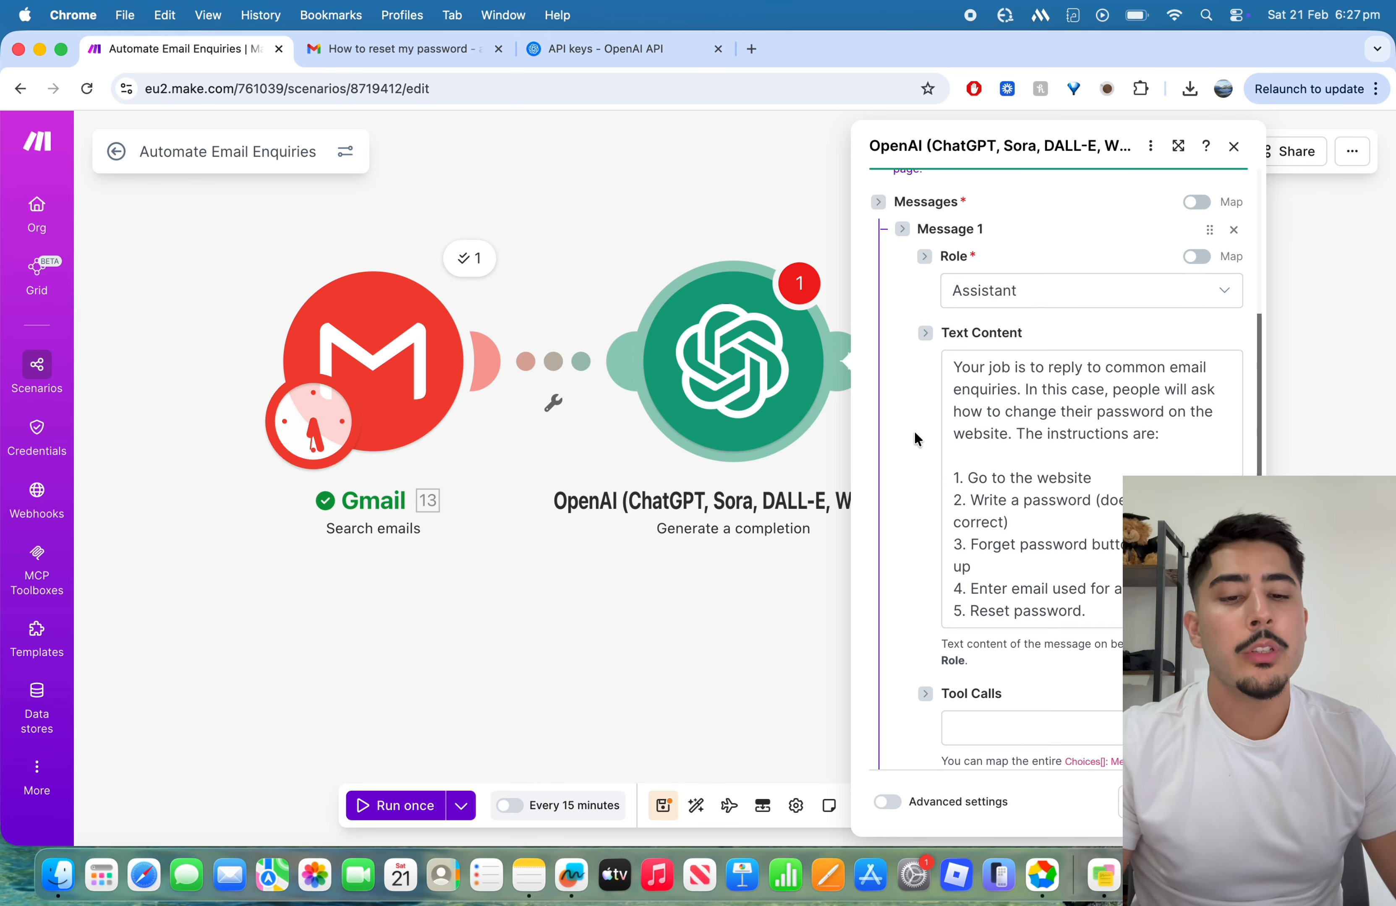
pyautogui.click(1001, 443)
pyautogui.scroll(-10, 1001, 443)
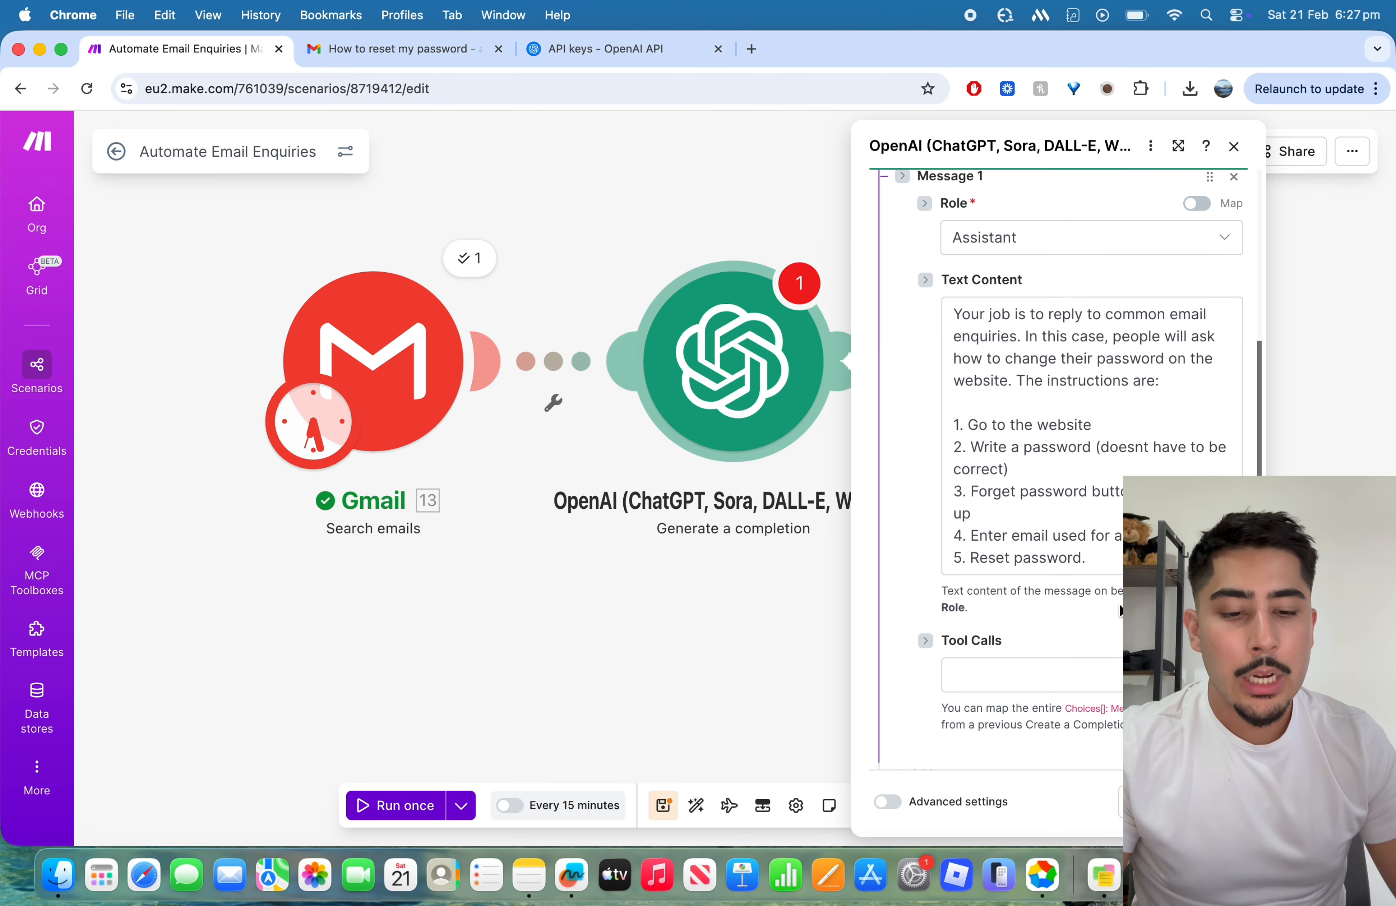
pyautogui.scroll(3, 1081, 502)
pyautogui.scroll(-3, 1025, 561)
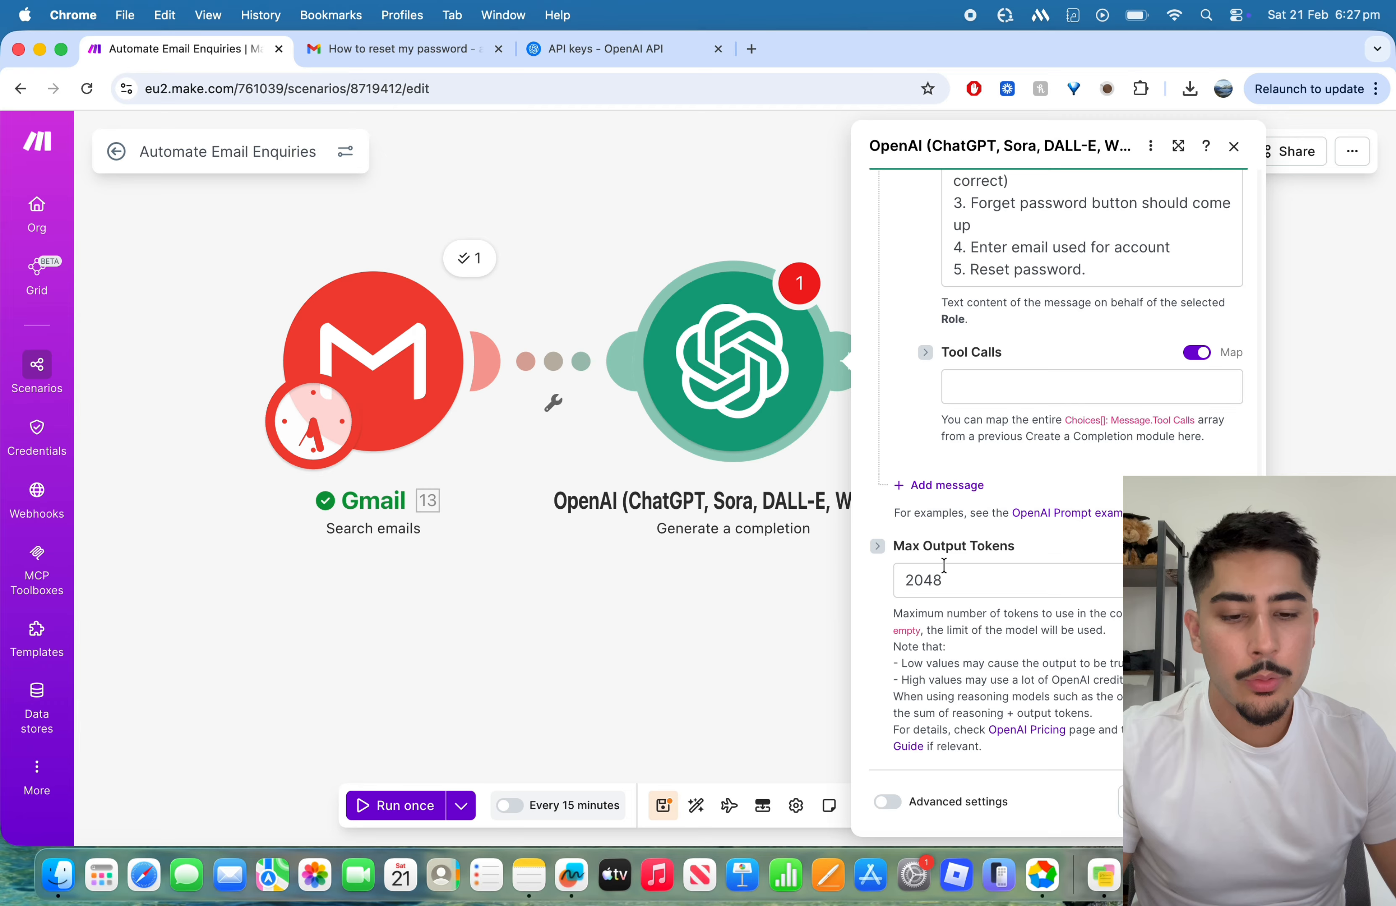
pyautogui.scroll(8, 903, 573)
pyautogui.scroll(2, 870, 521)
pyautogui.click(1216, 801)
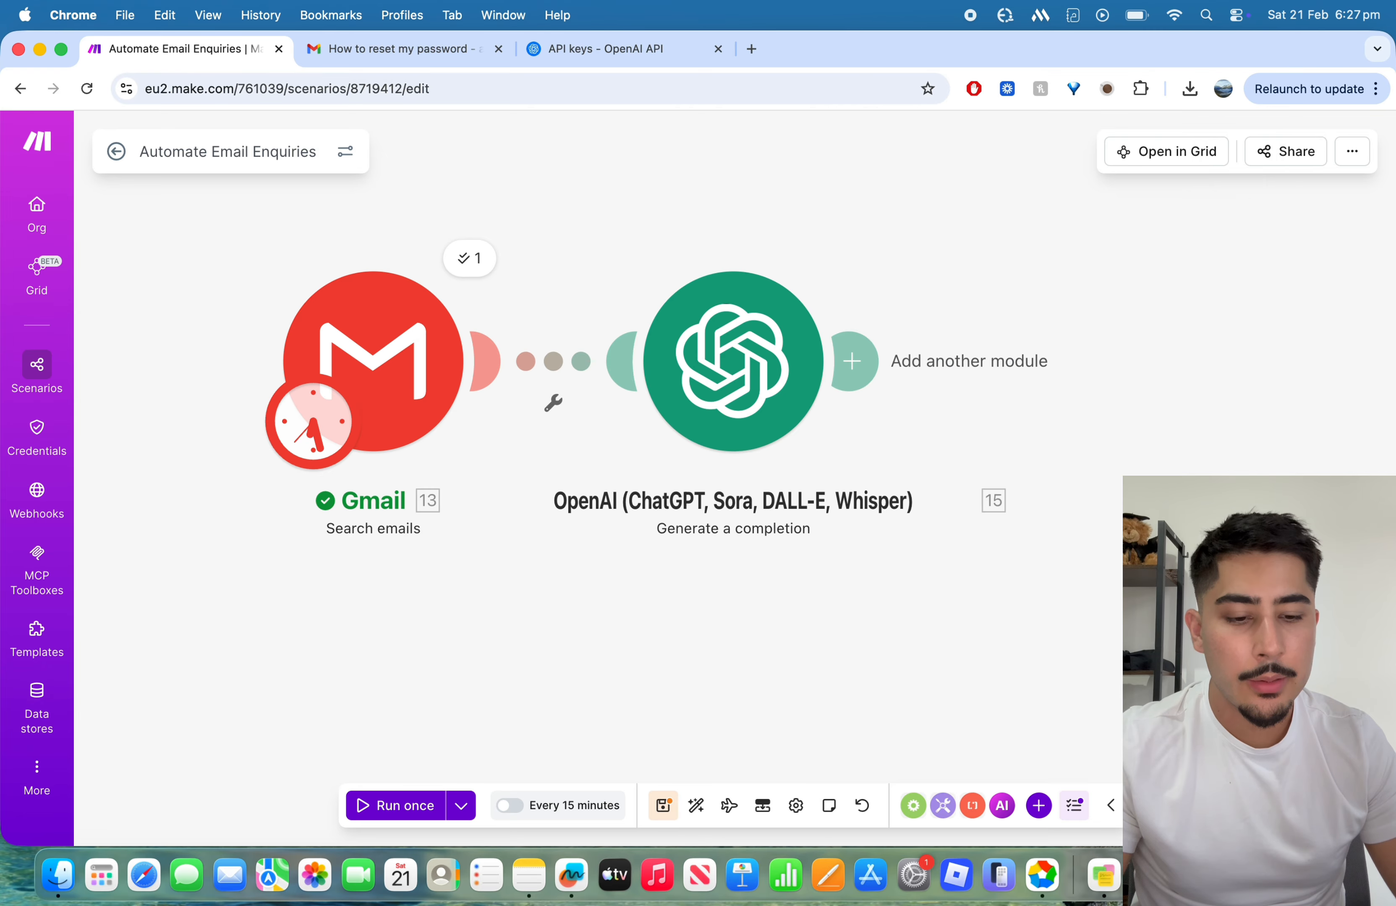
pyautogui.moveTo(1146, 570); pyautogui.dragTo(958, 586)
pyautogui.scroll(-1, 844, 568)
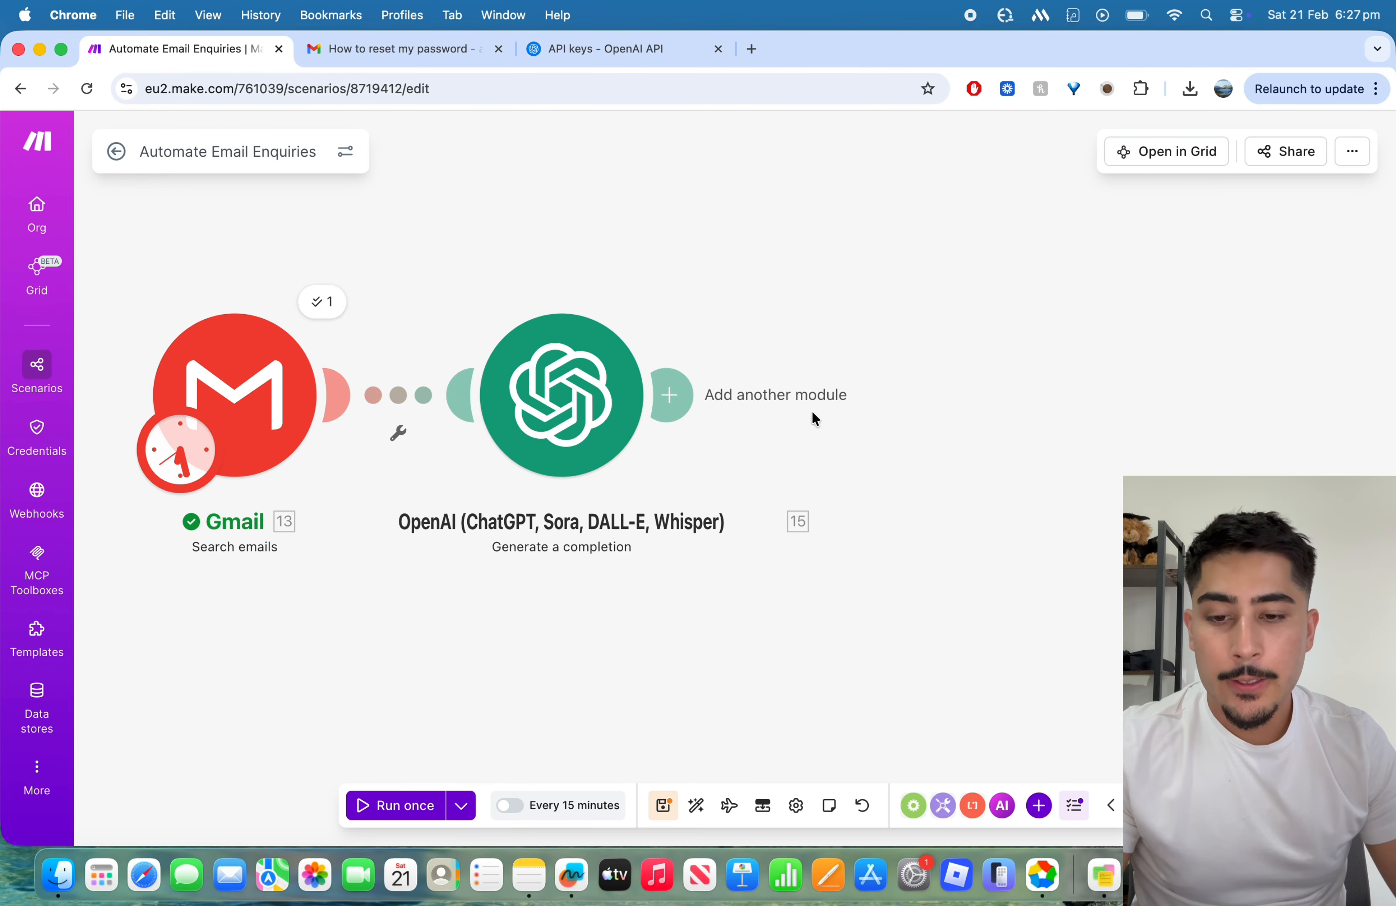
pyautogui.click(693, 390)
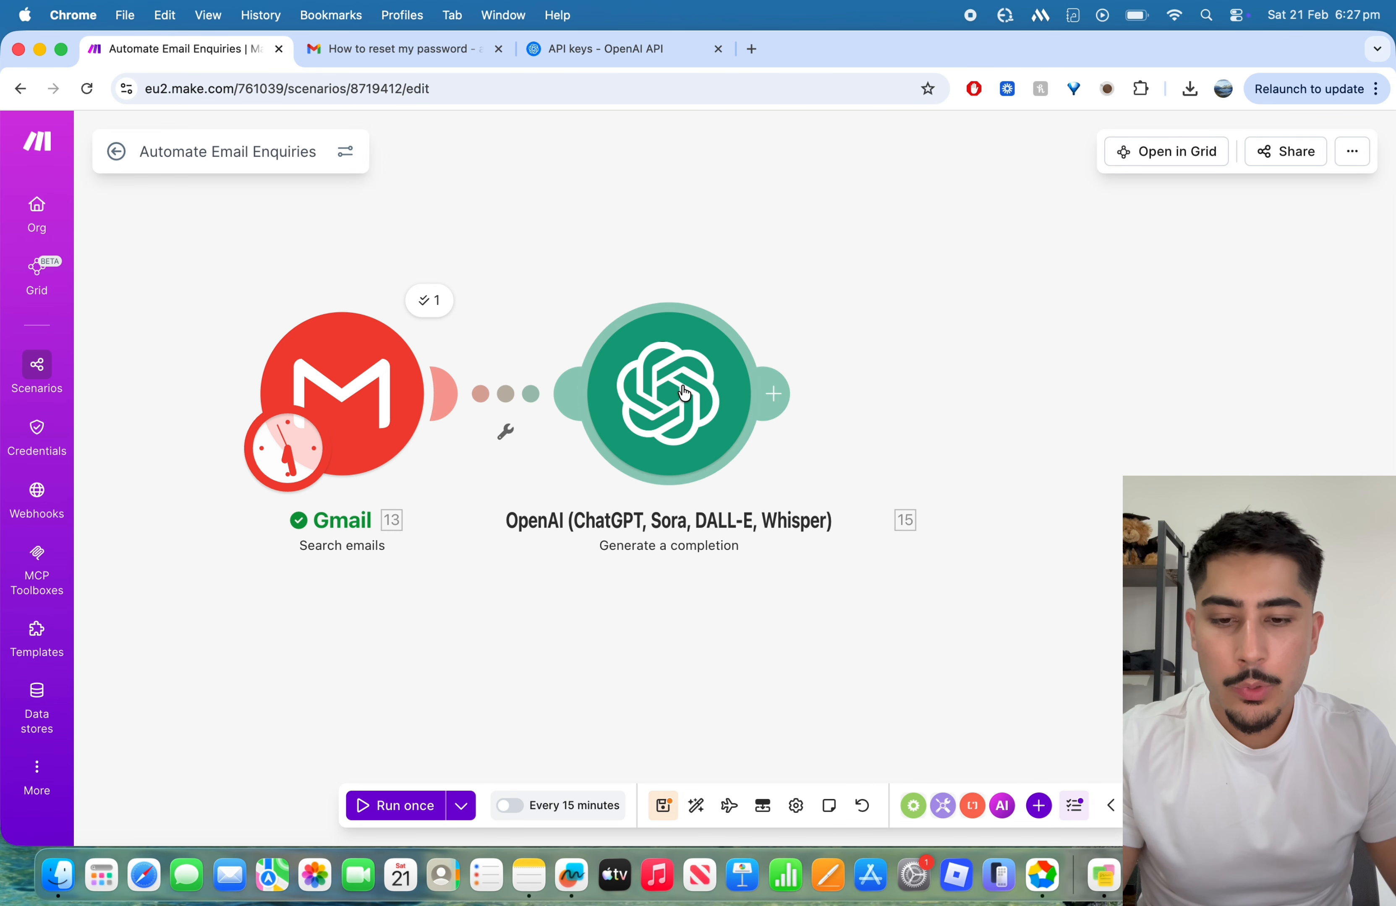
pyautogui.rightClick(682, 393)
pyautogui.press('Escape')
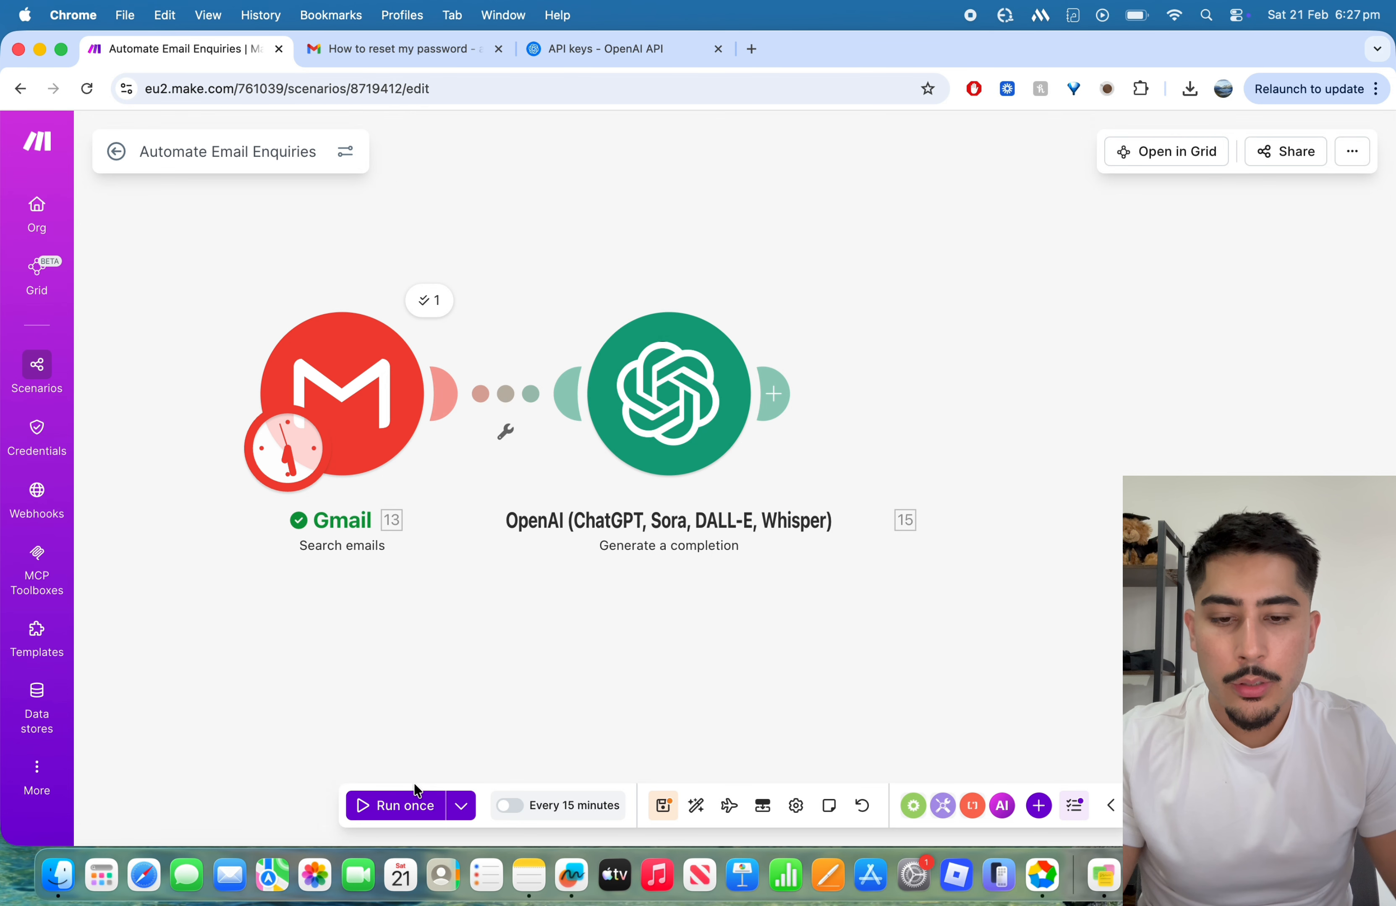
# Step: Run the scenario once to test the Gmail and OpenAI modules together
pyautogui.click(383, 804)
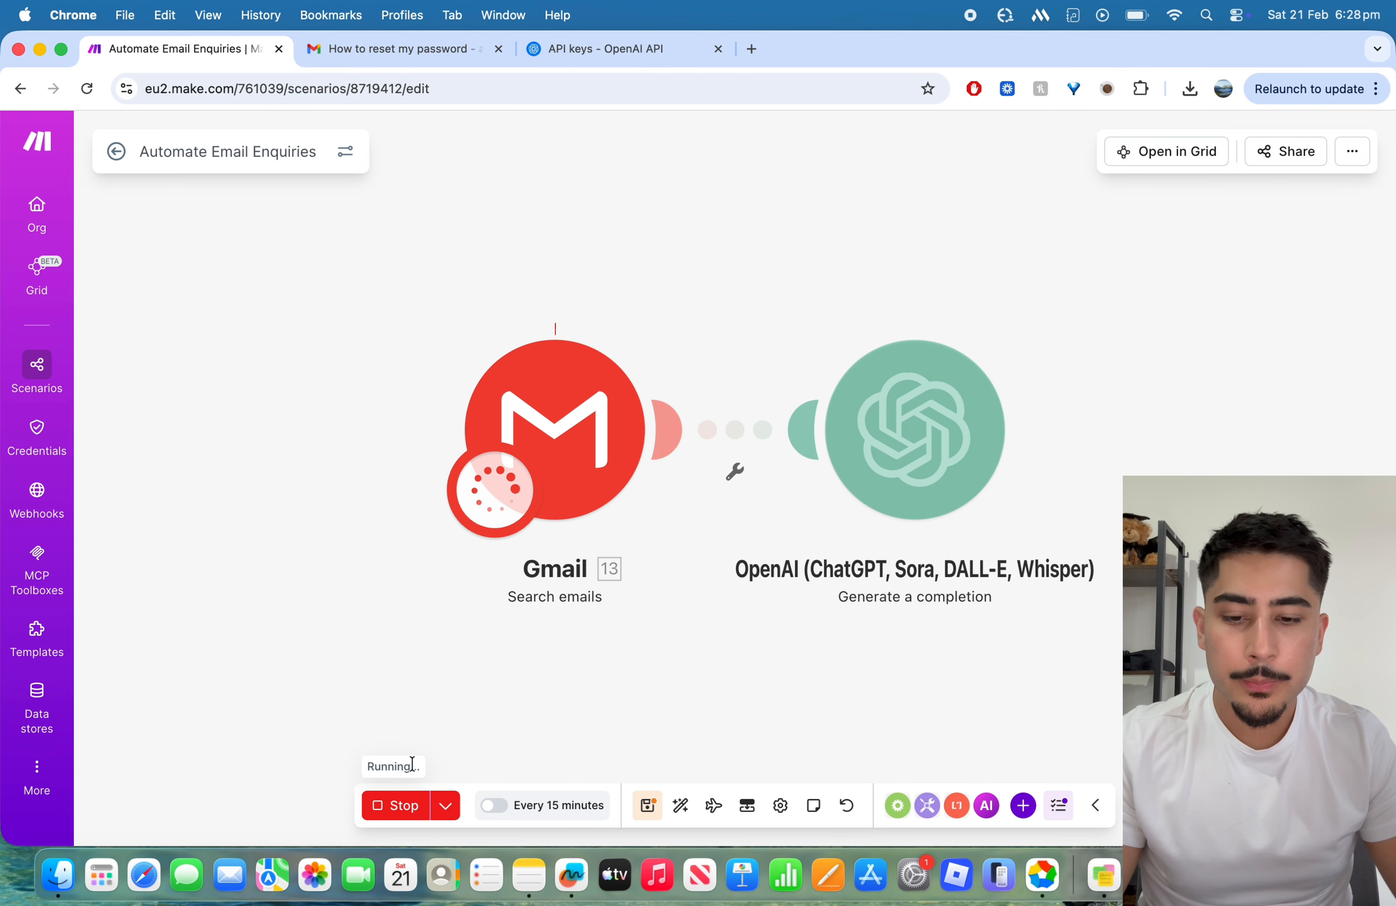
pyautogui.click(412, 805)
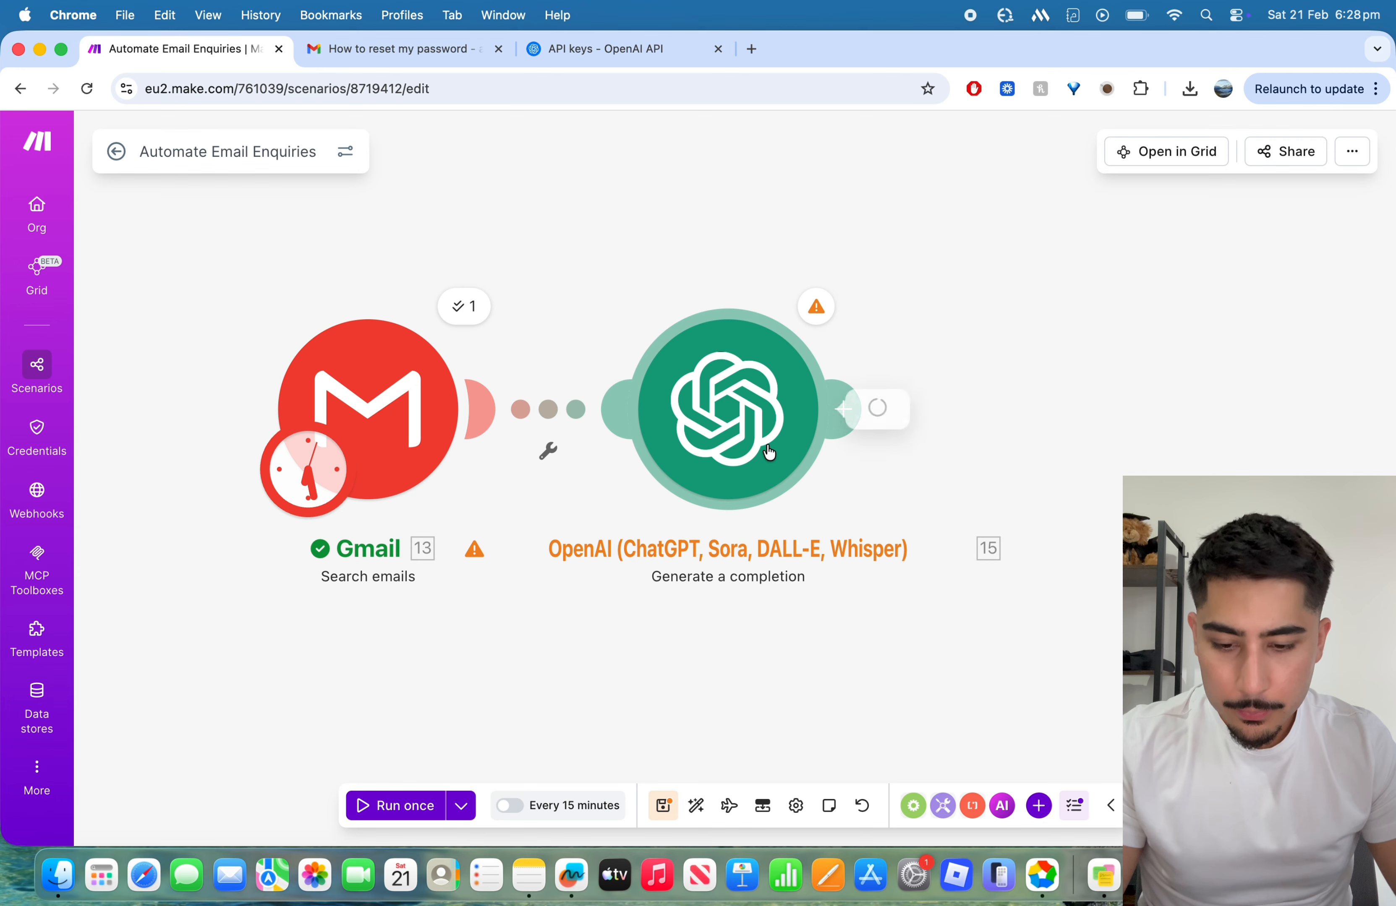
# Step: Reopen the OpenAI module and examine its model, Message 1 prompt, tool calls, token limit and the Gmail fields available for mapping
pyautogui.click(730, 412)
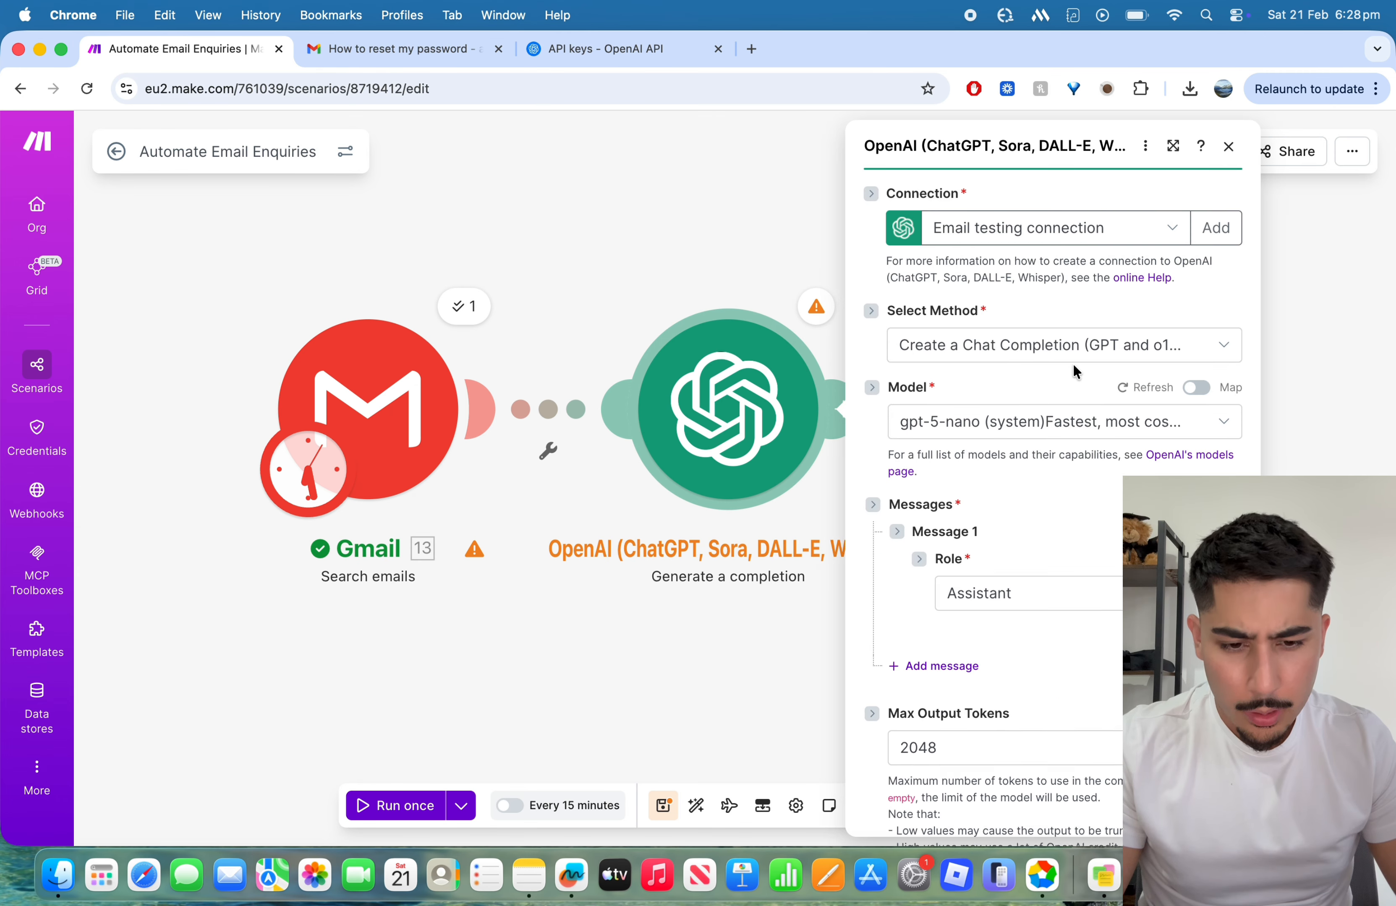
pyautogui.scroll(-5, 1073, 369)
pyautogui.scroll(-2, 1074, 371)
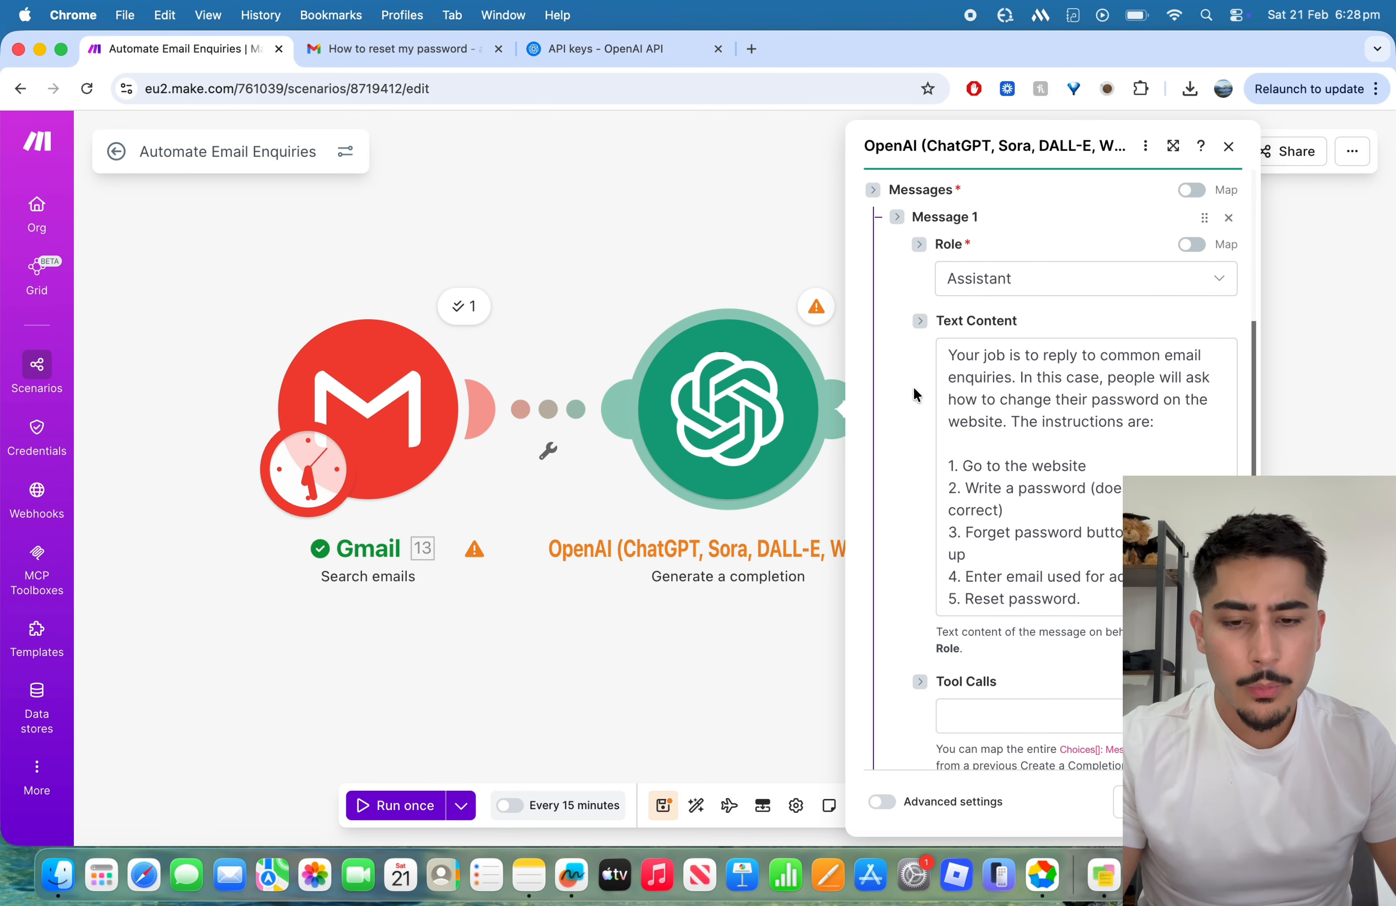
pyautogui.scroll(-2, 913, 386)
pyautogui.scroll(2, 904, 388)
pyautogui.scroll(2, 900, 389)
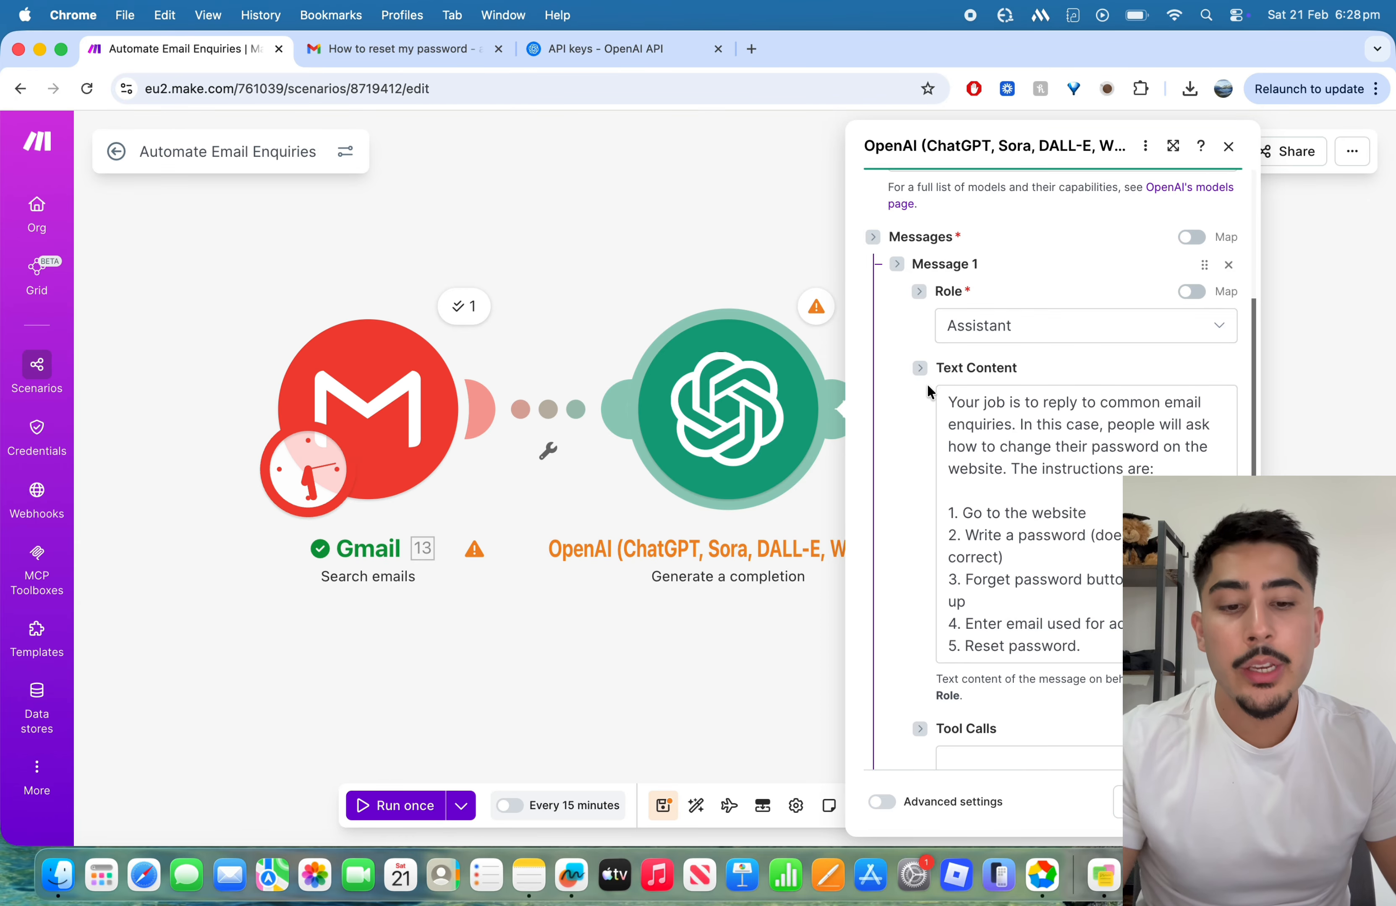
pyautogui.scroll(-6, 926, 383)
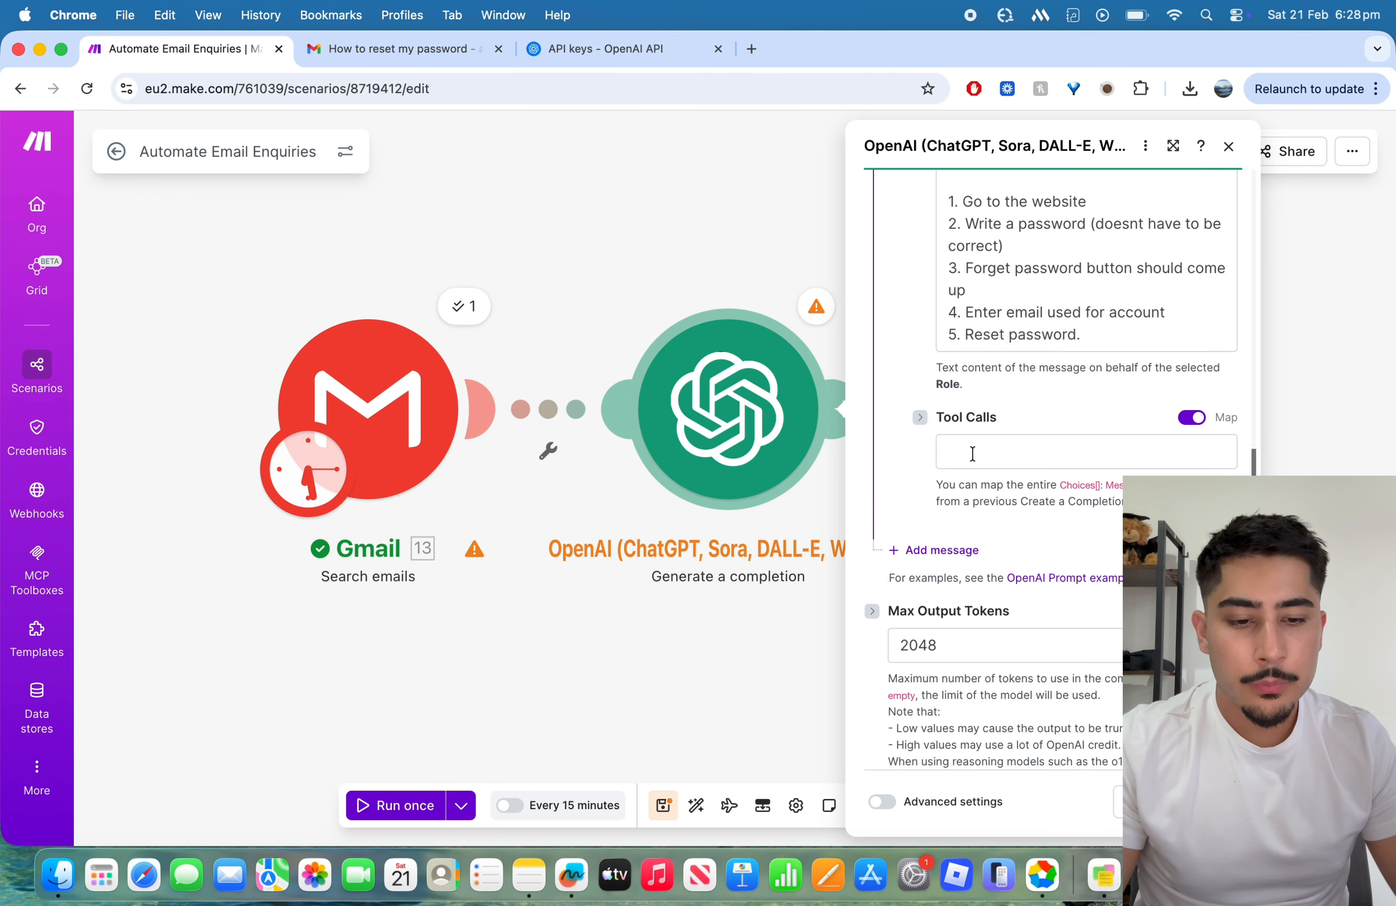
pyautogui.scroll(8, 942, 455)
pyautogui.scroll(-10, 883, 477)
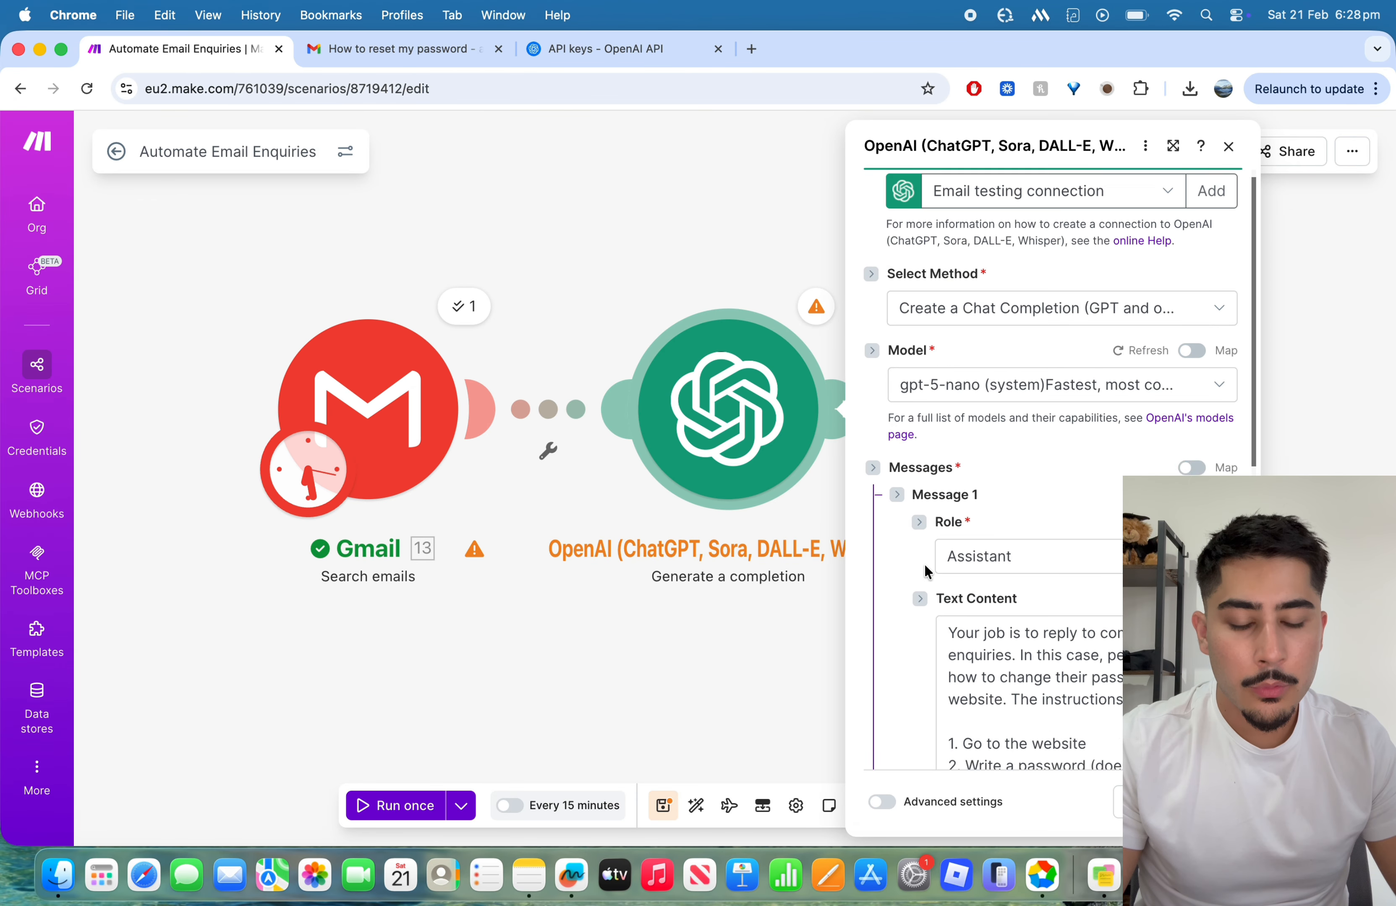
pyautogui.scroll(6, 865, 481)
pyautogui.scroll(-1, 904, 477)
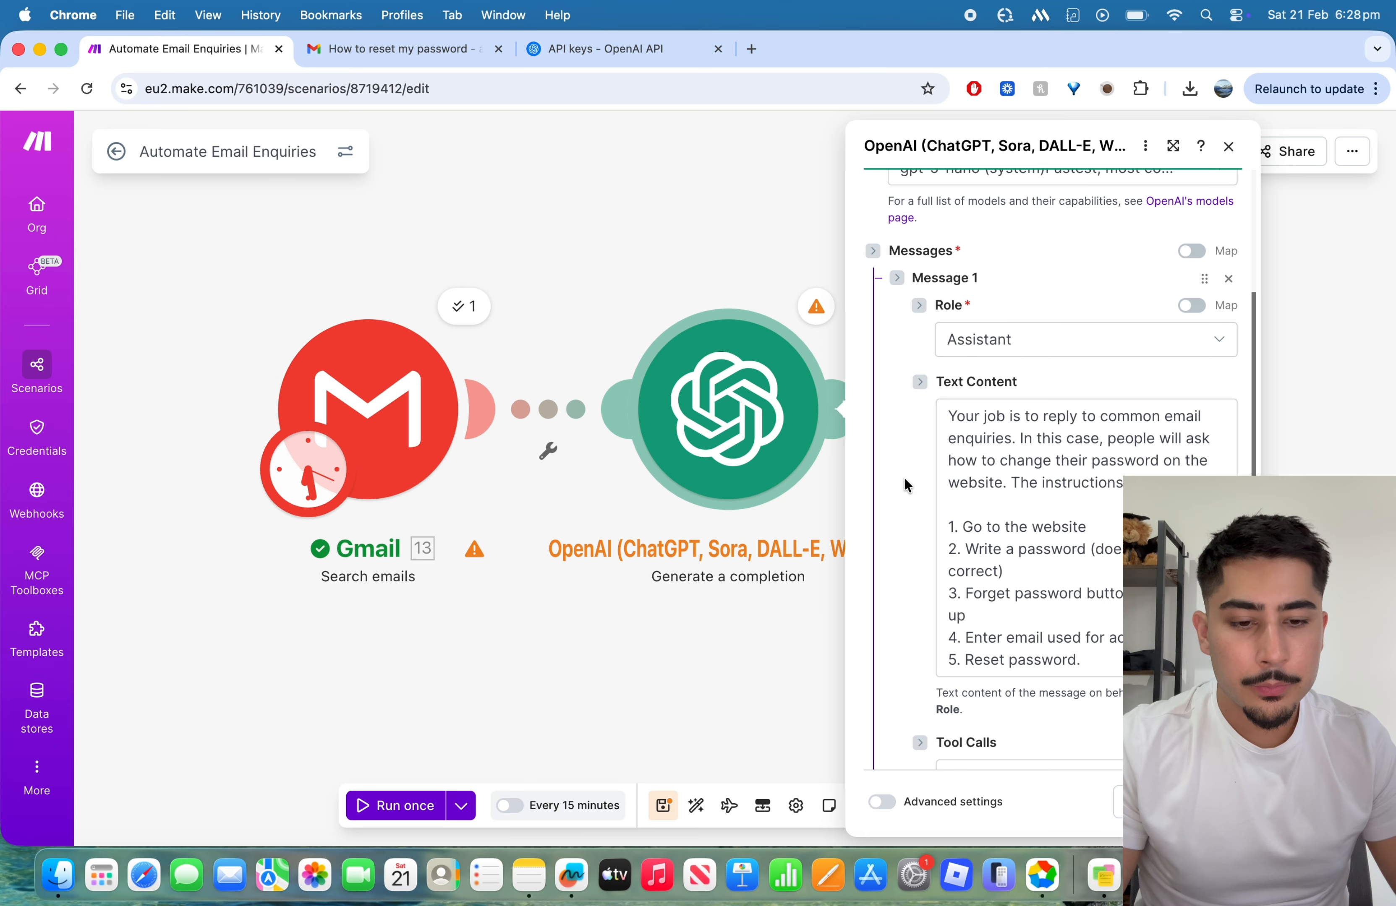
pyautogui.click(1086, 486)
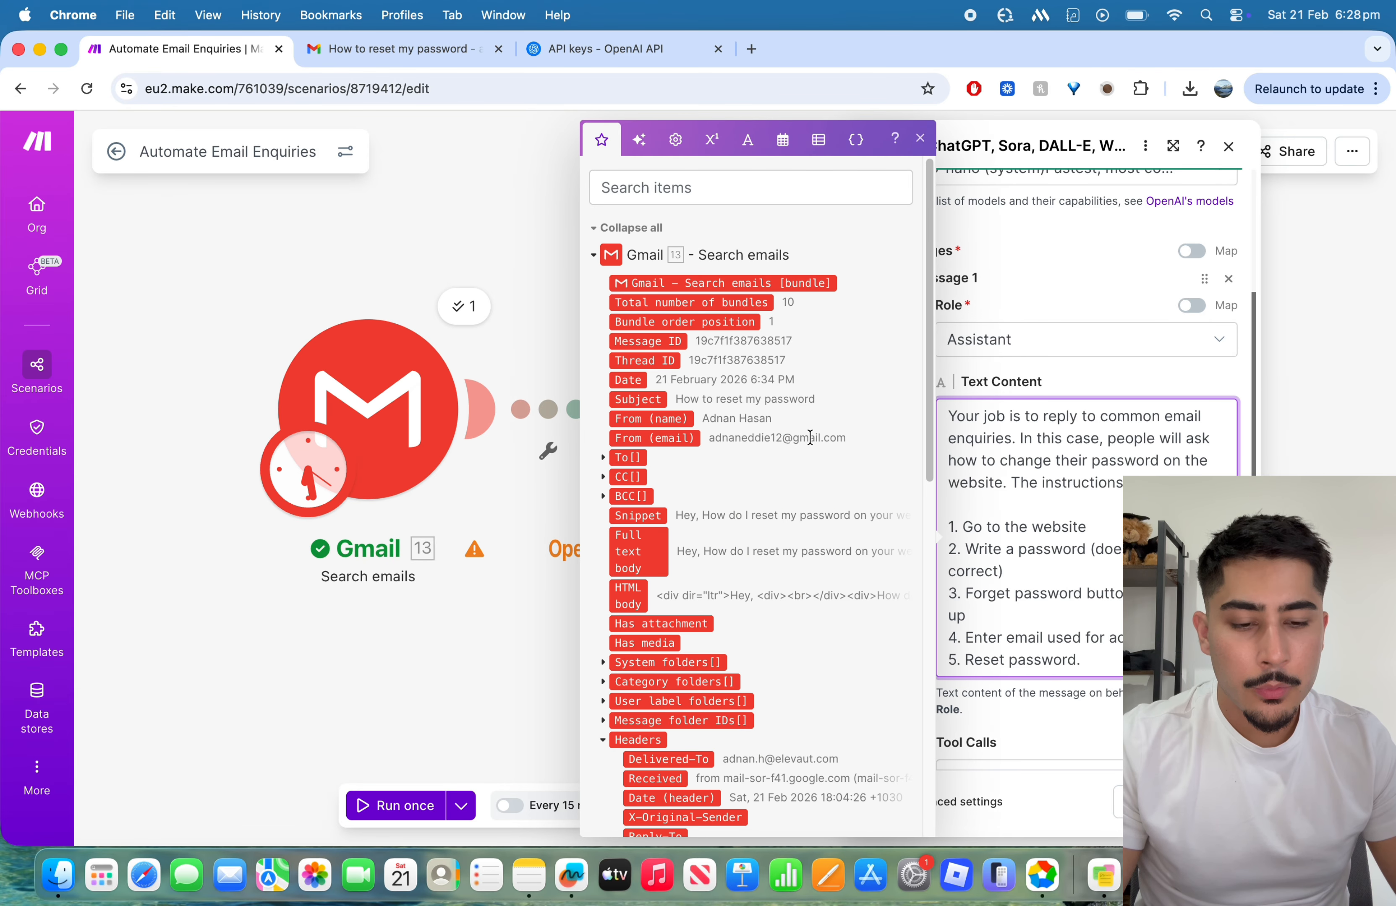
pyautogui.scroll(-3, 820, 434)
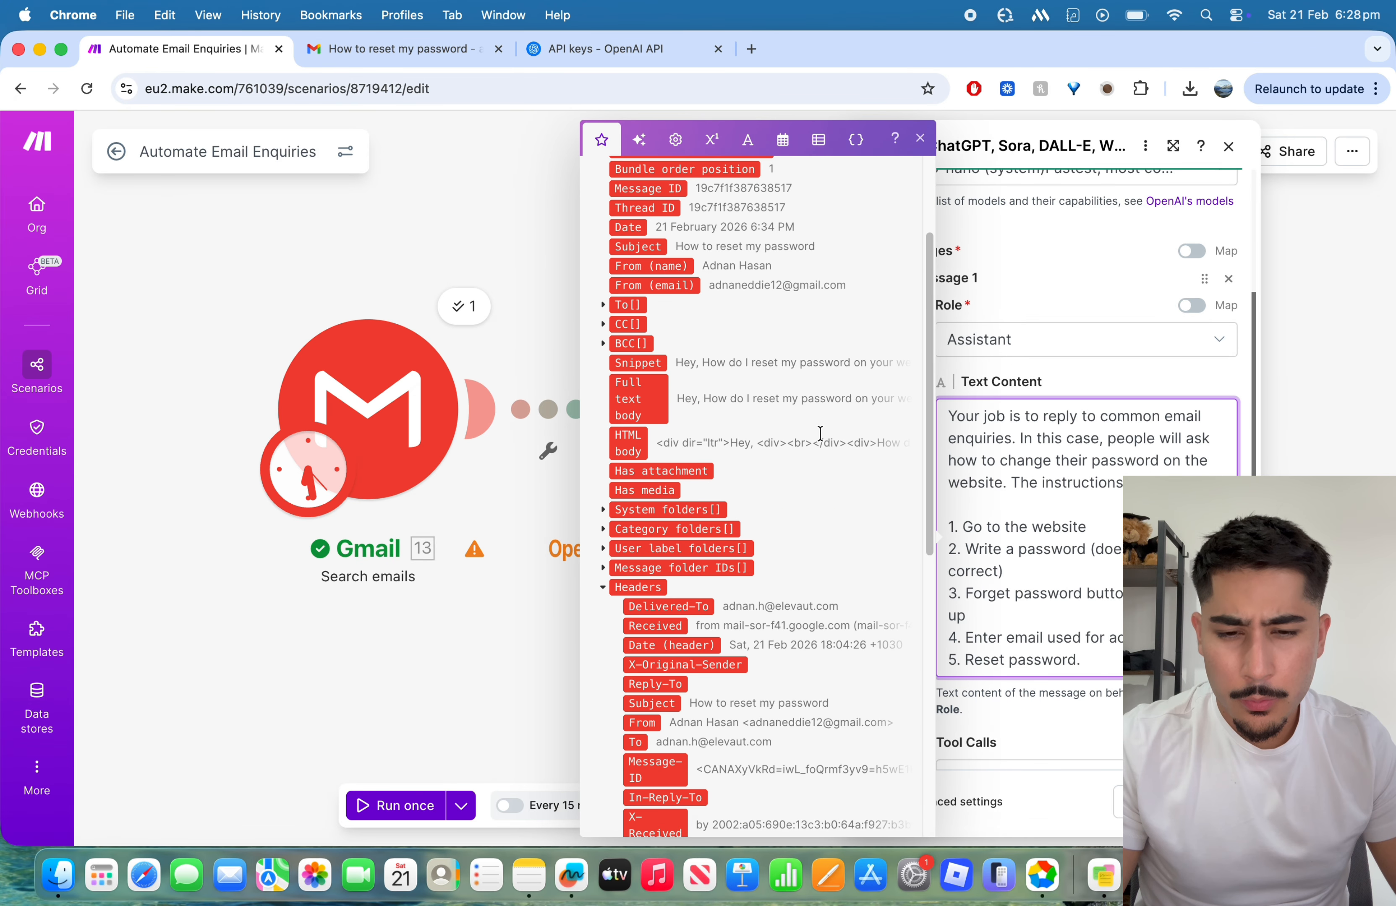
pyautogui.scroll(3, 822, 435)
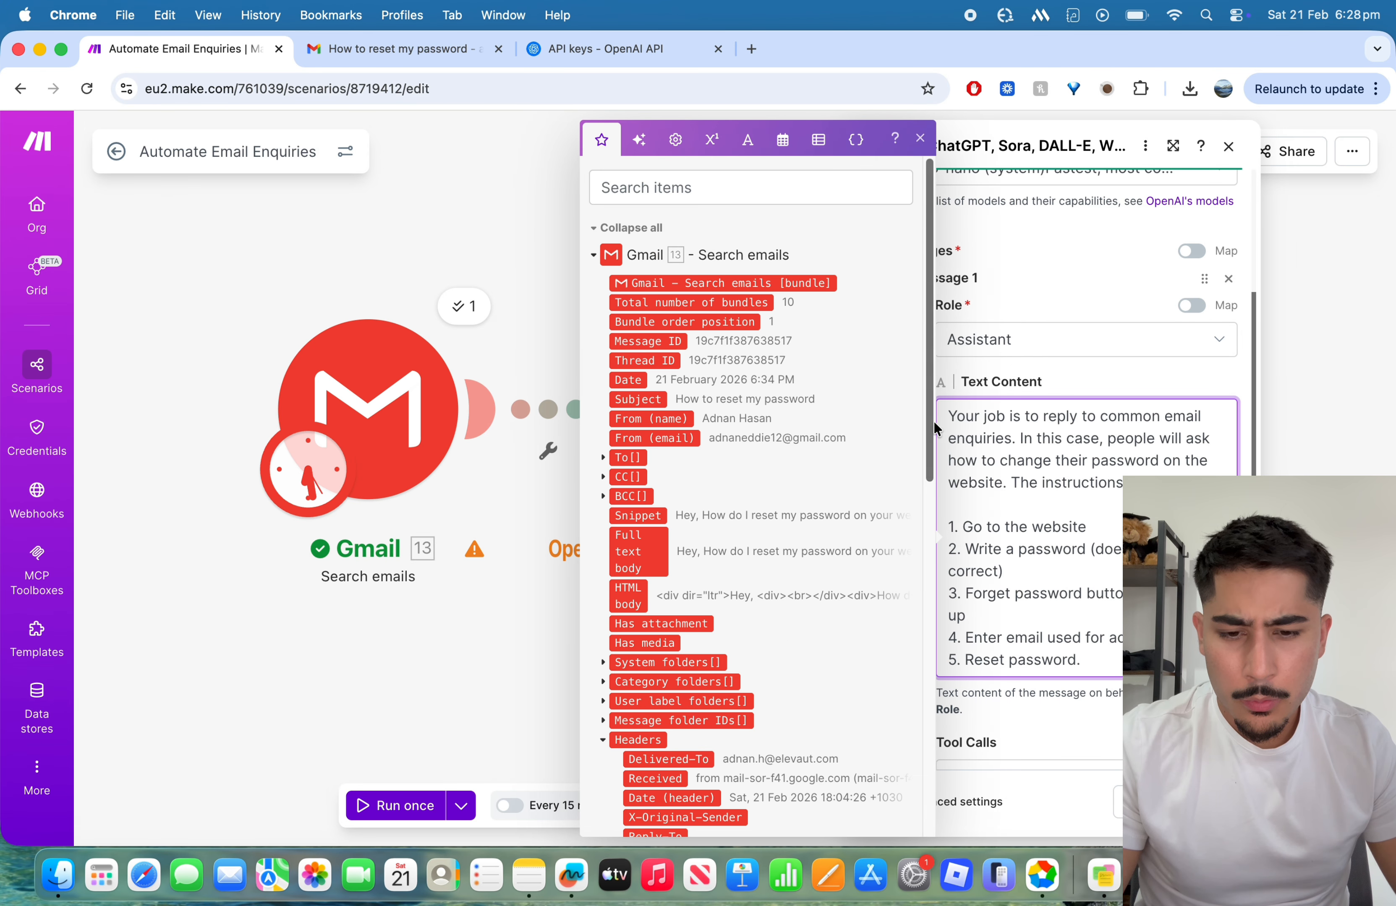
pyautogui.click(919, 138)
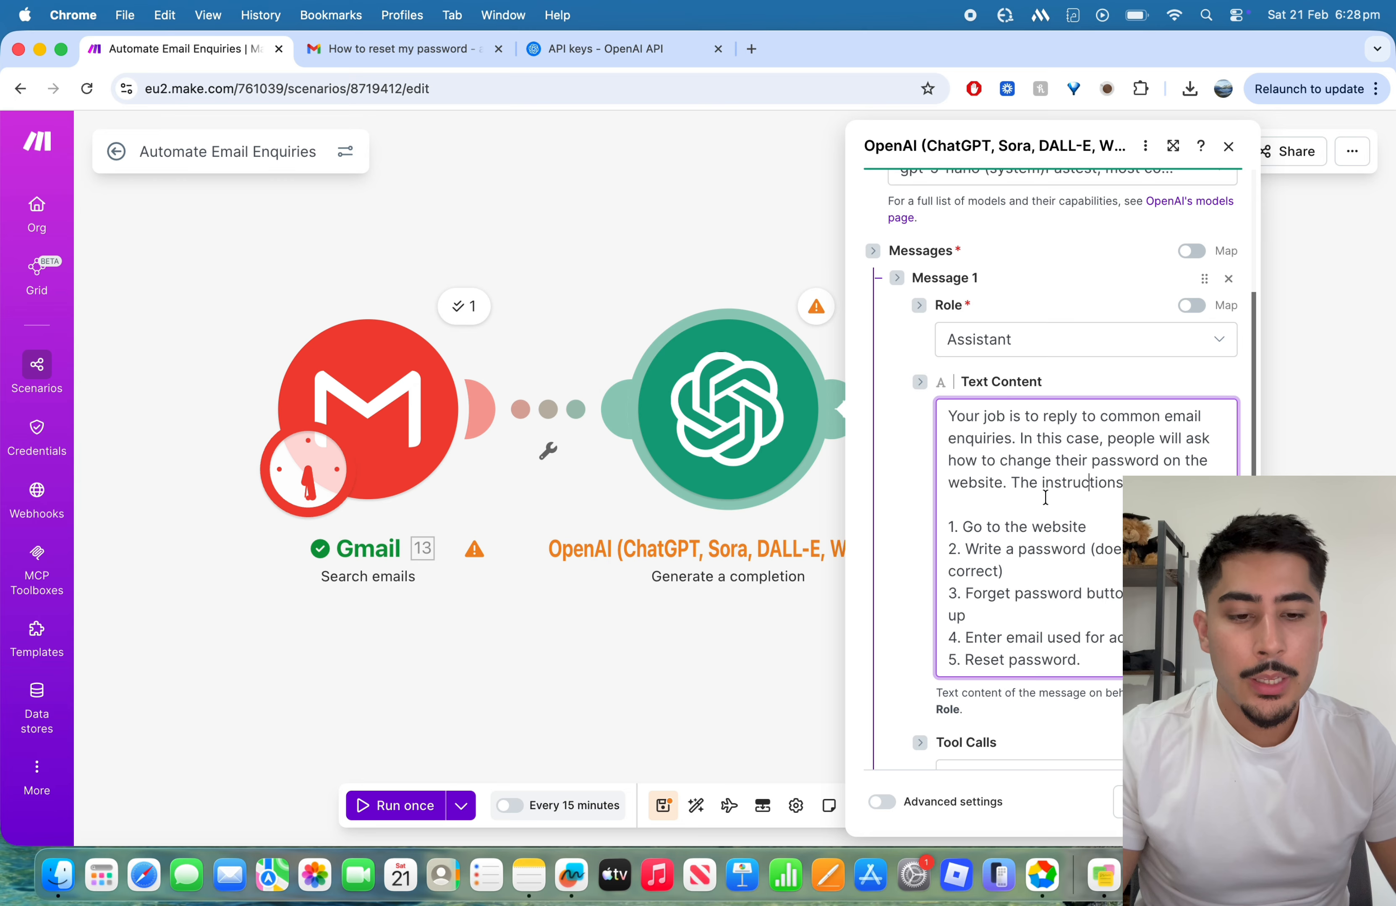
# Step: Move "The instructions are:" in Message 1's text into its own paragraph, separated by a blank line
pyautogui.click(1008, 479)
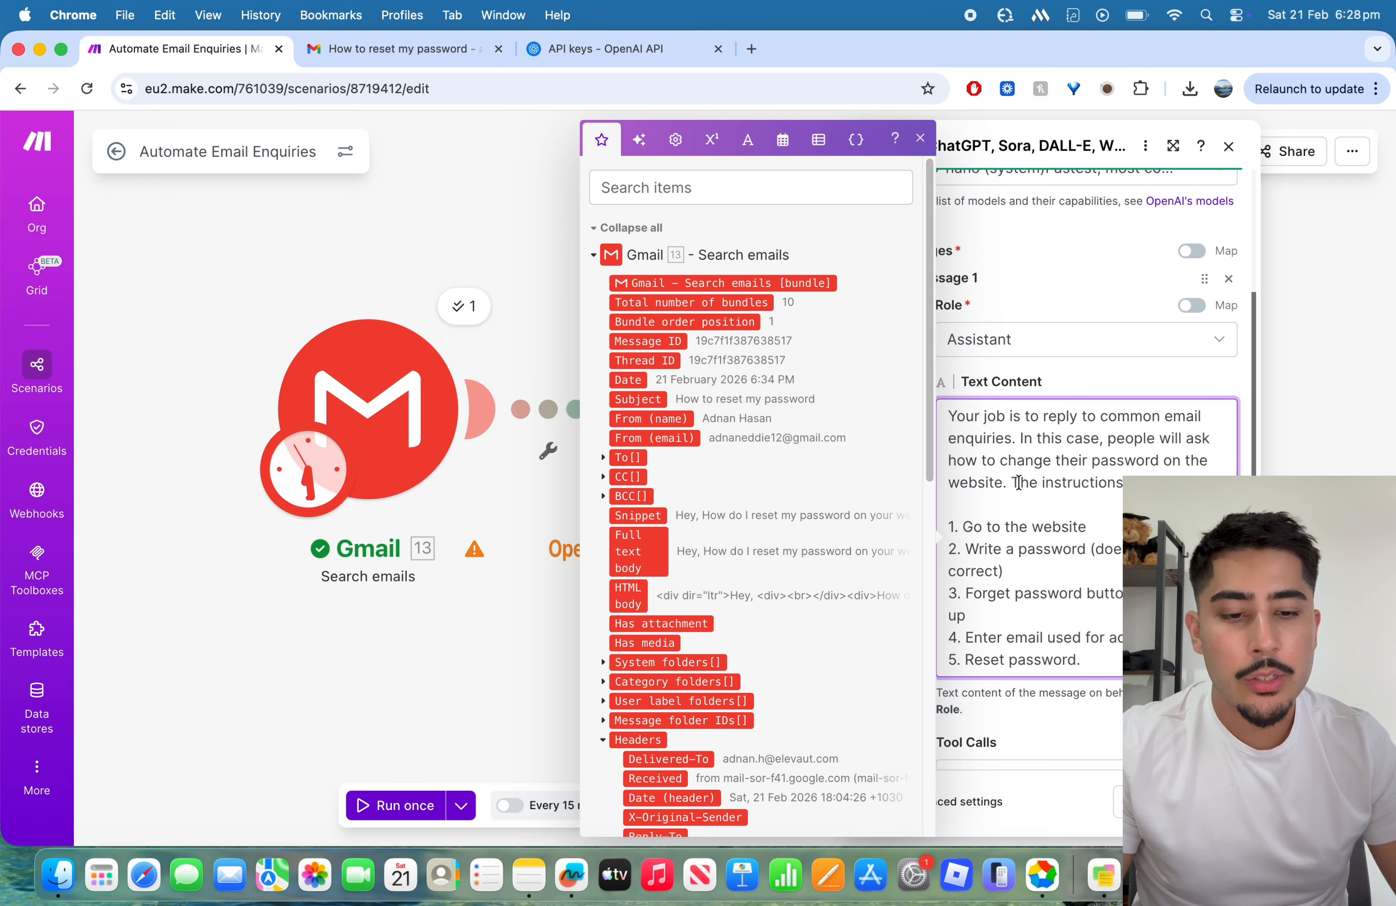
pyautogui.press('Return')
pyautogui.press('Return')
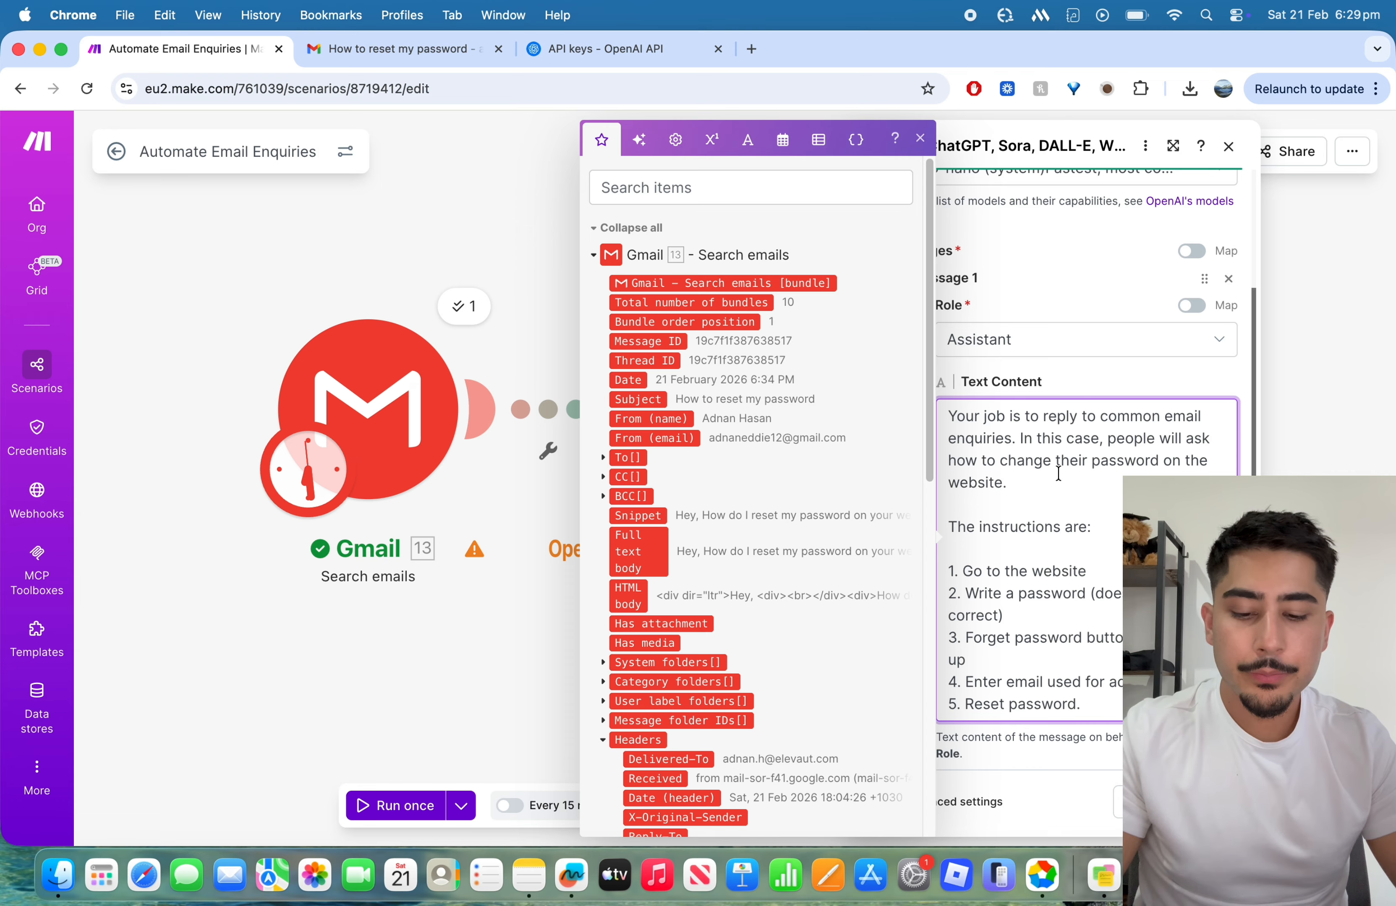
# Step: Add an "ONLY use" information instruction ending in "here" after "website.", and insert the Gmail module's Full text body value behind it
pyautogui.write('ONLY')
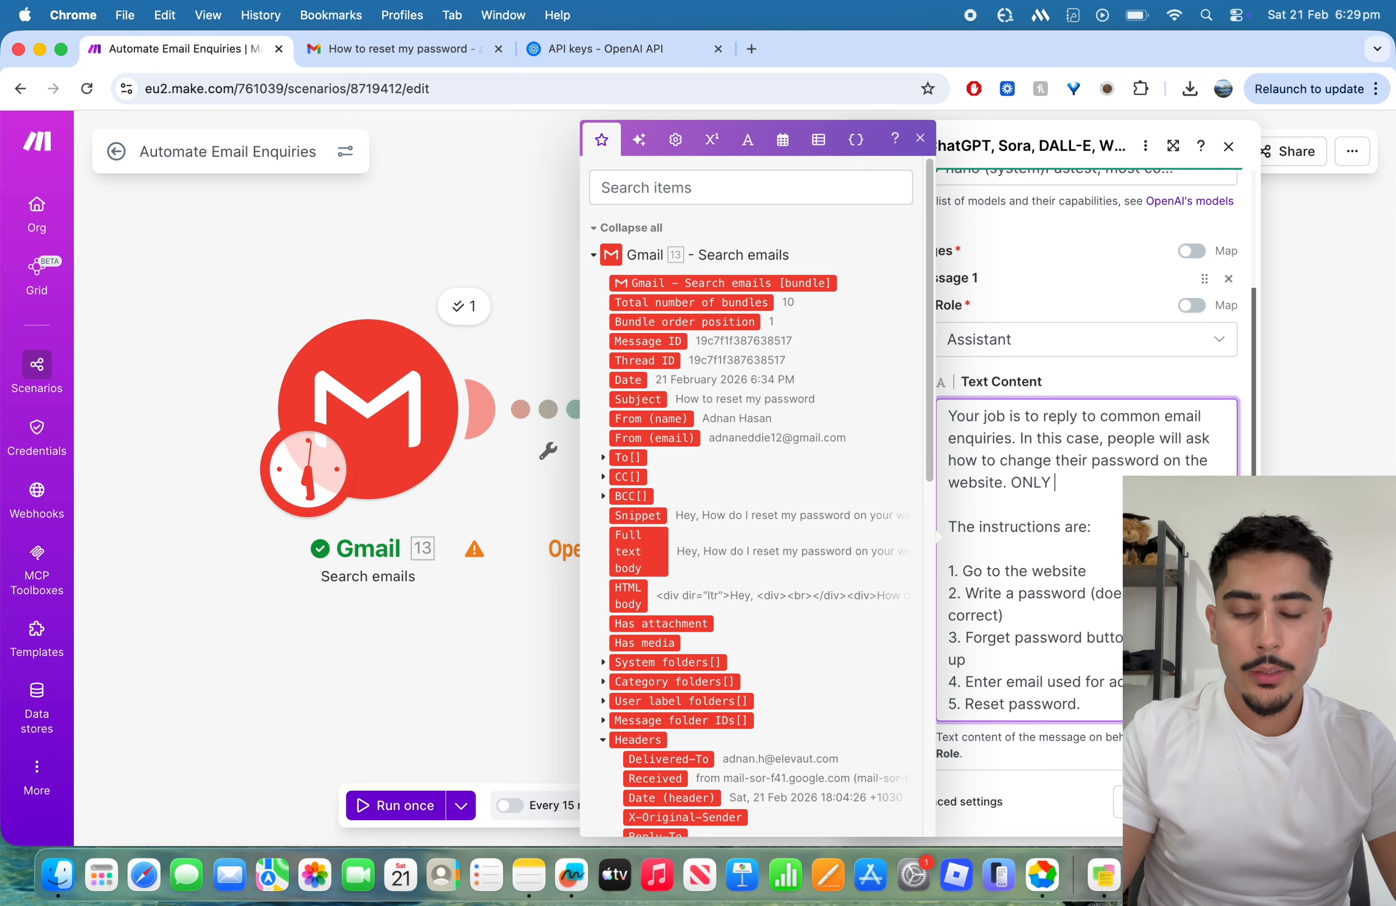
pyautogui.write(' use ')
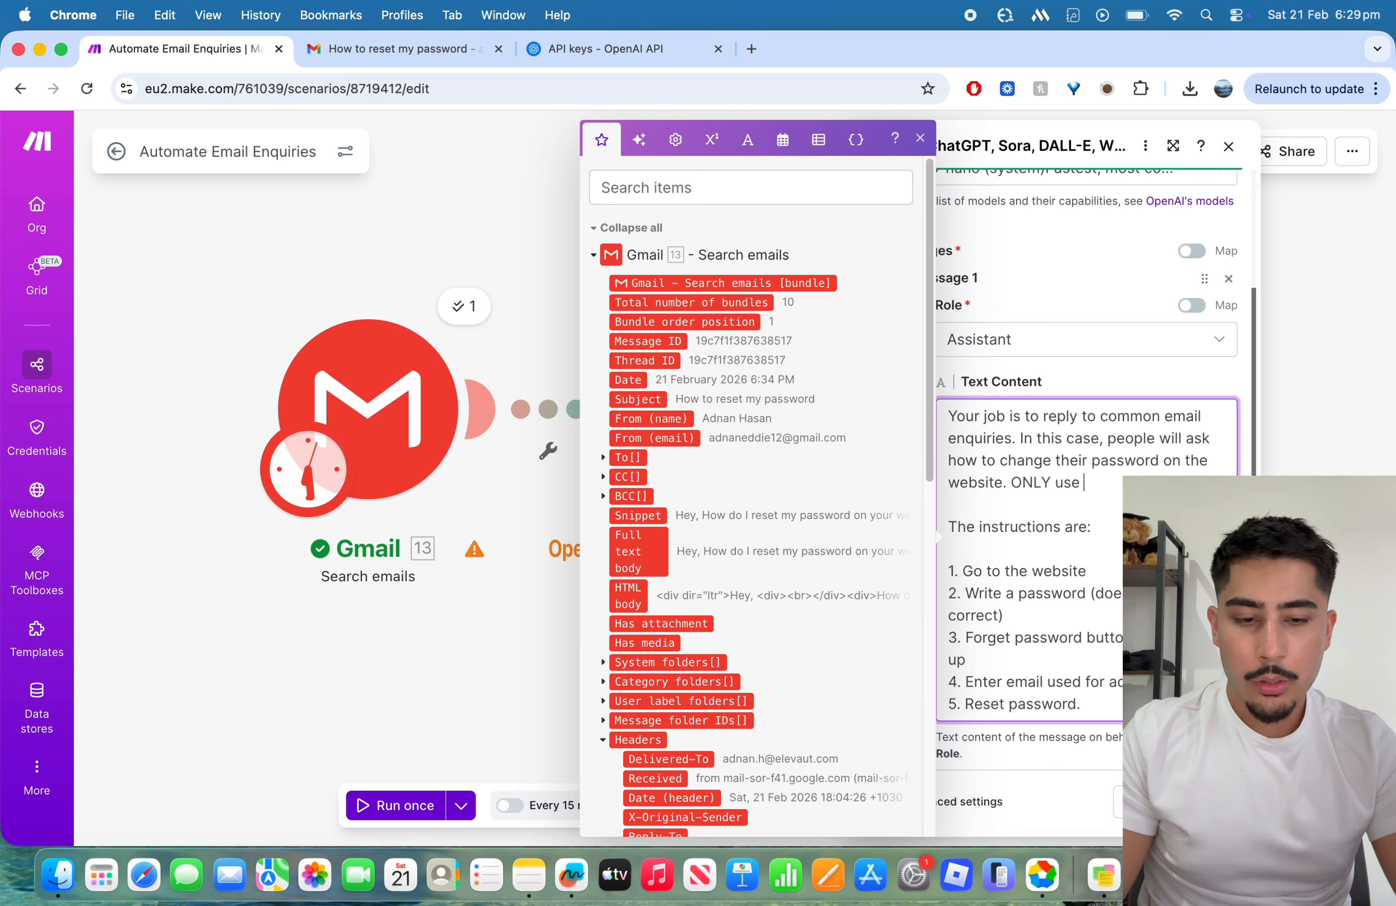
pyautogui.write('inform ')
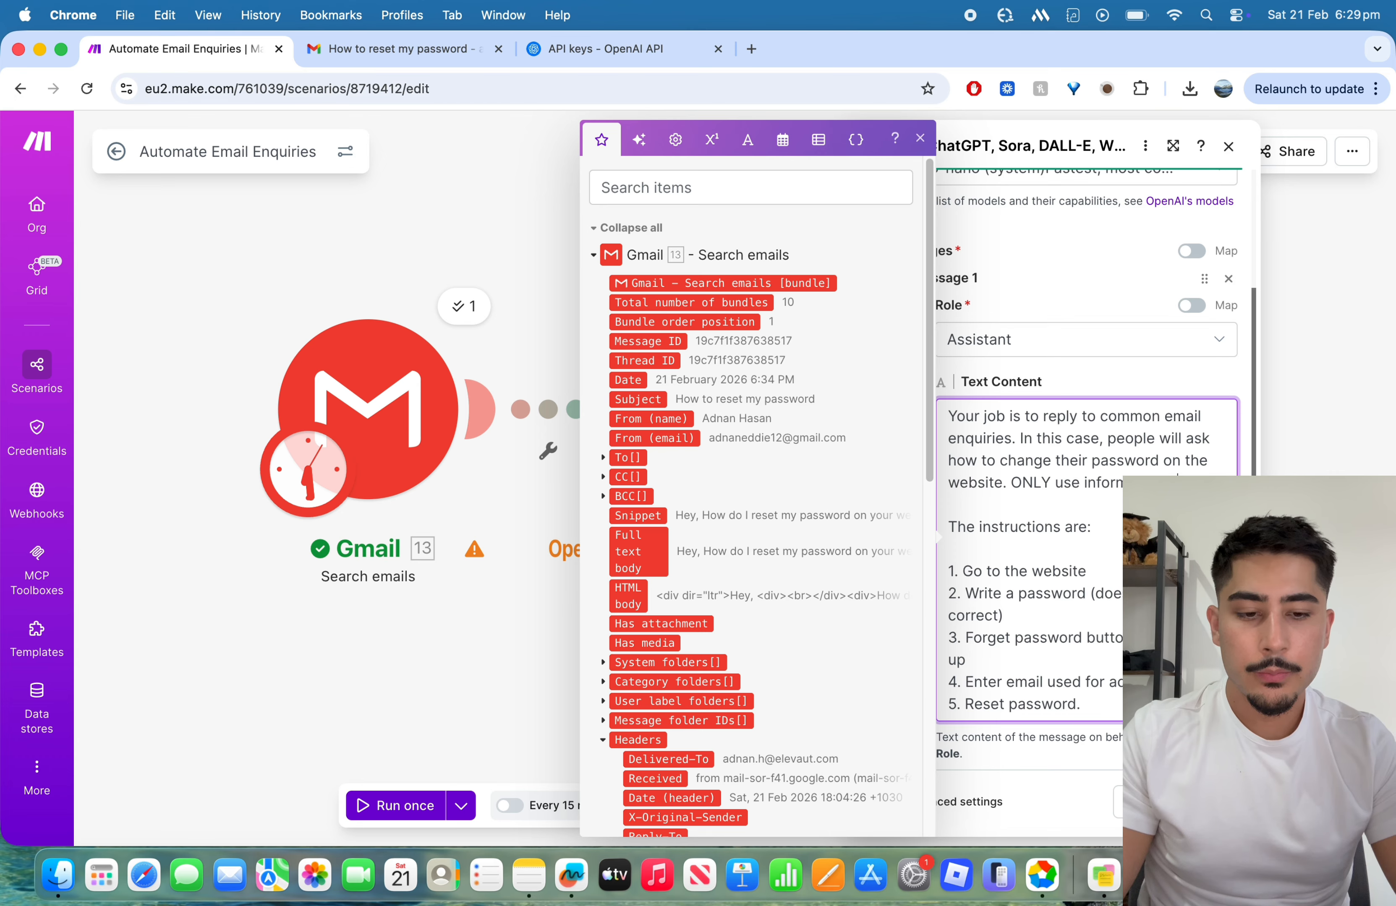
pyautogui.write('here')
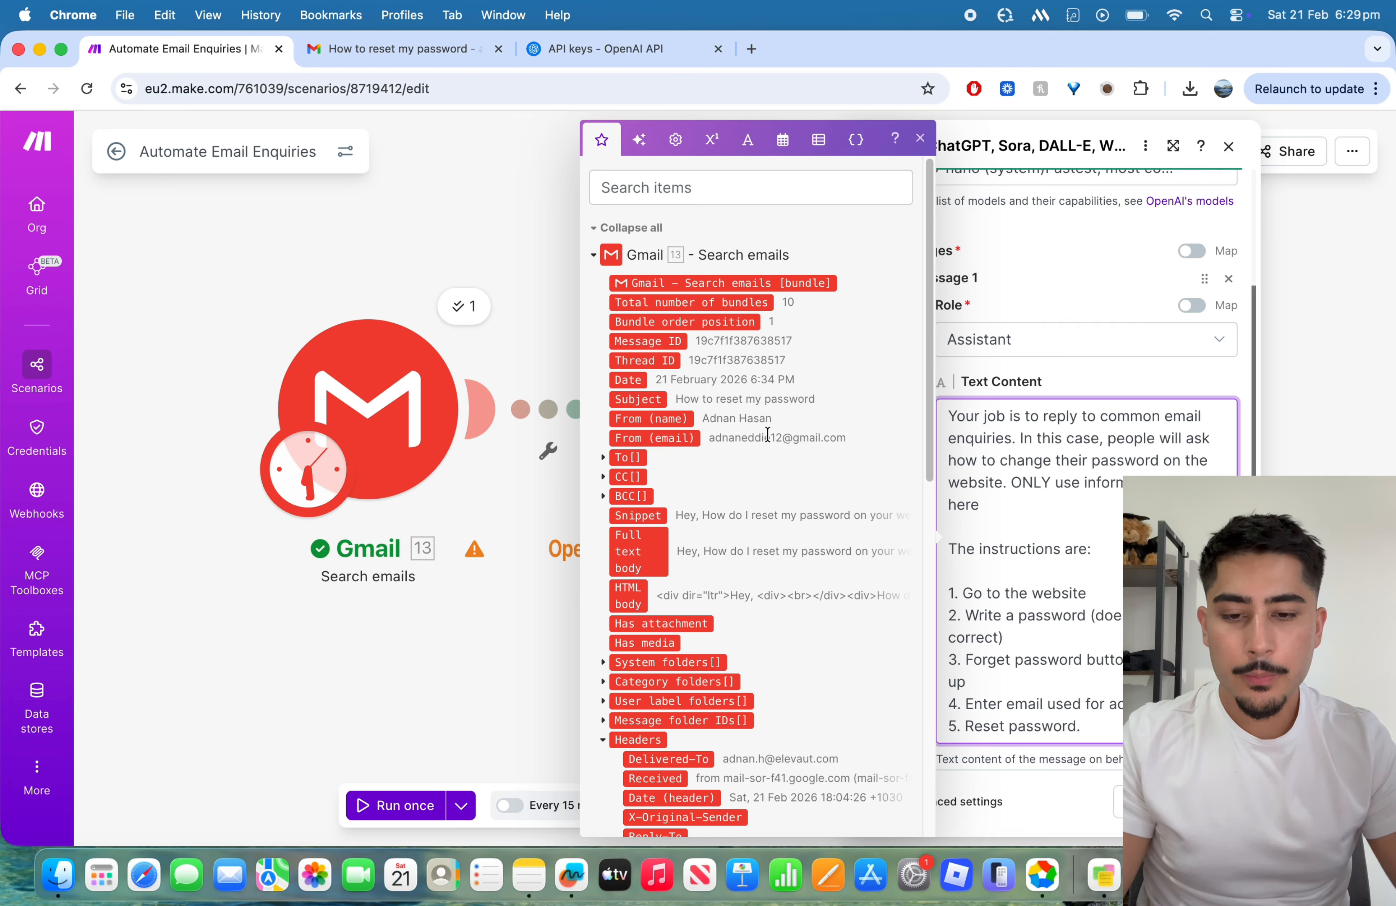
pyautogui.click(670, 545)
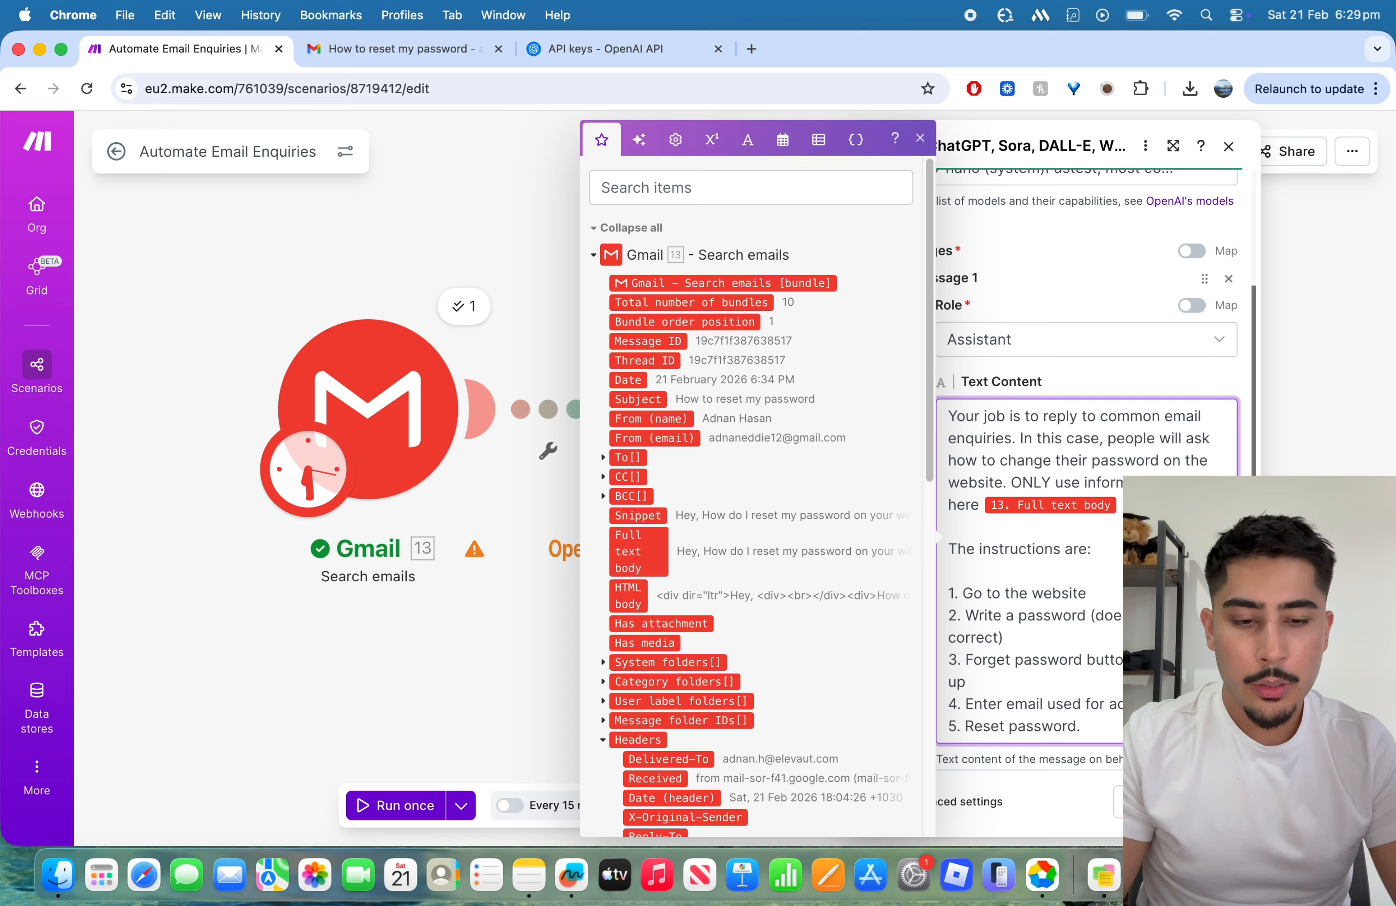
# Step: Extend Message 1 after the Full text body value with "and IF they are asking how to change their password. Ignore the rest of the other emails that dont need this"
pyautogui.press('Return')
pyautogui.write('are asking how to change')
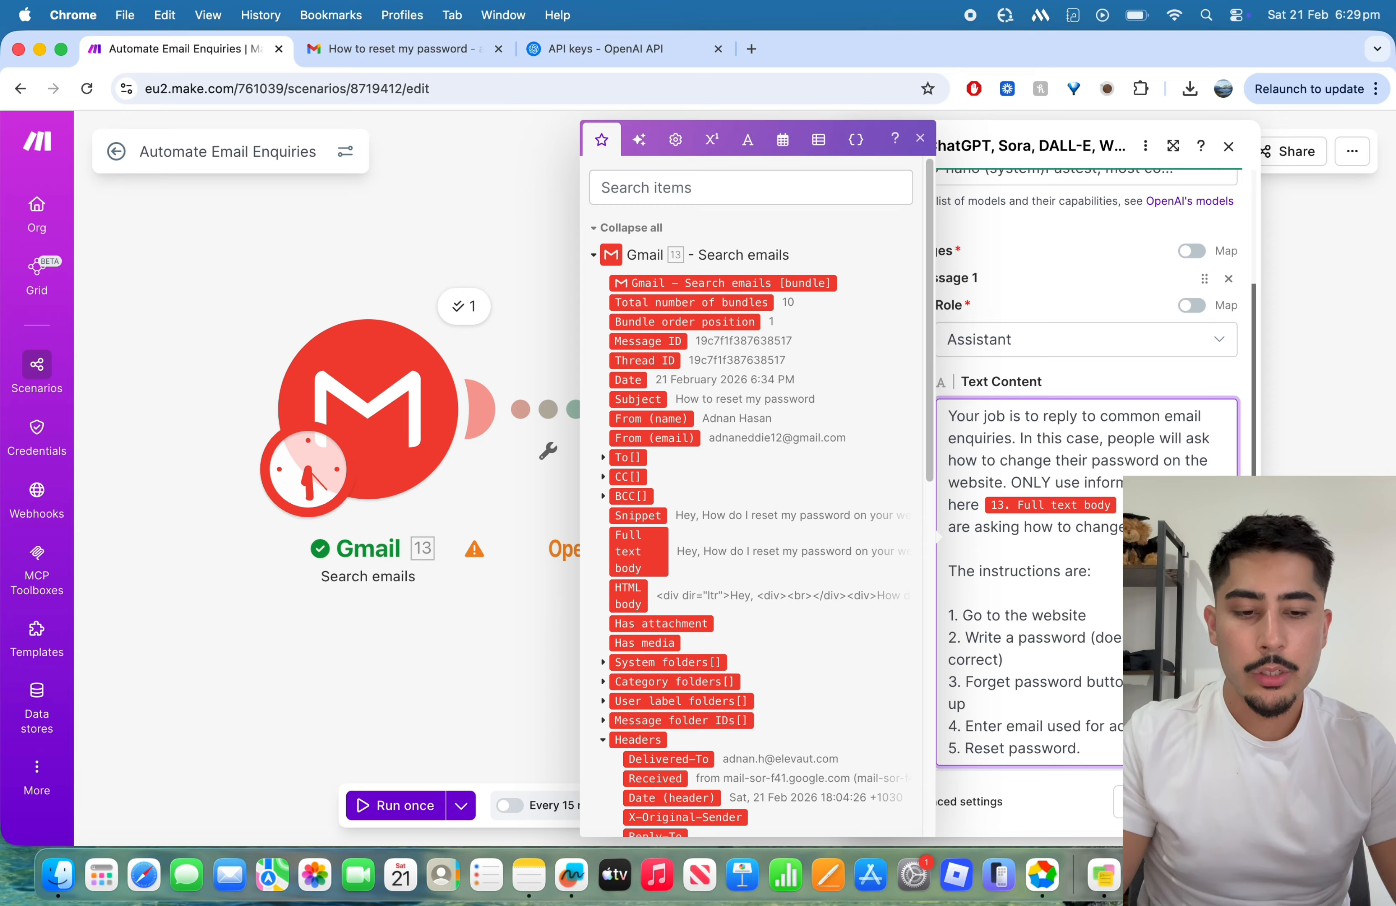
pyautogui.write('password. Ignore the res')
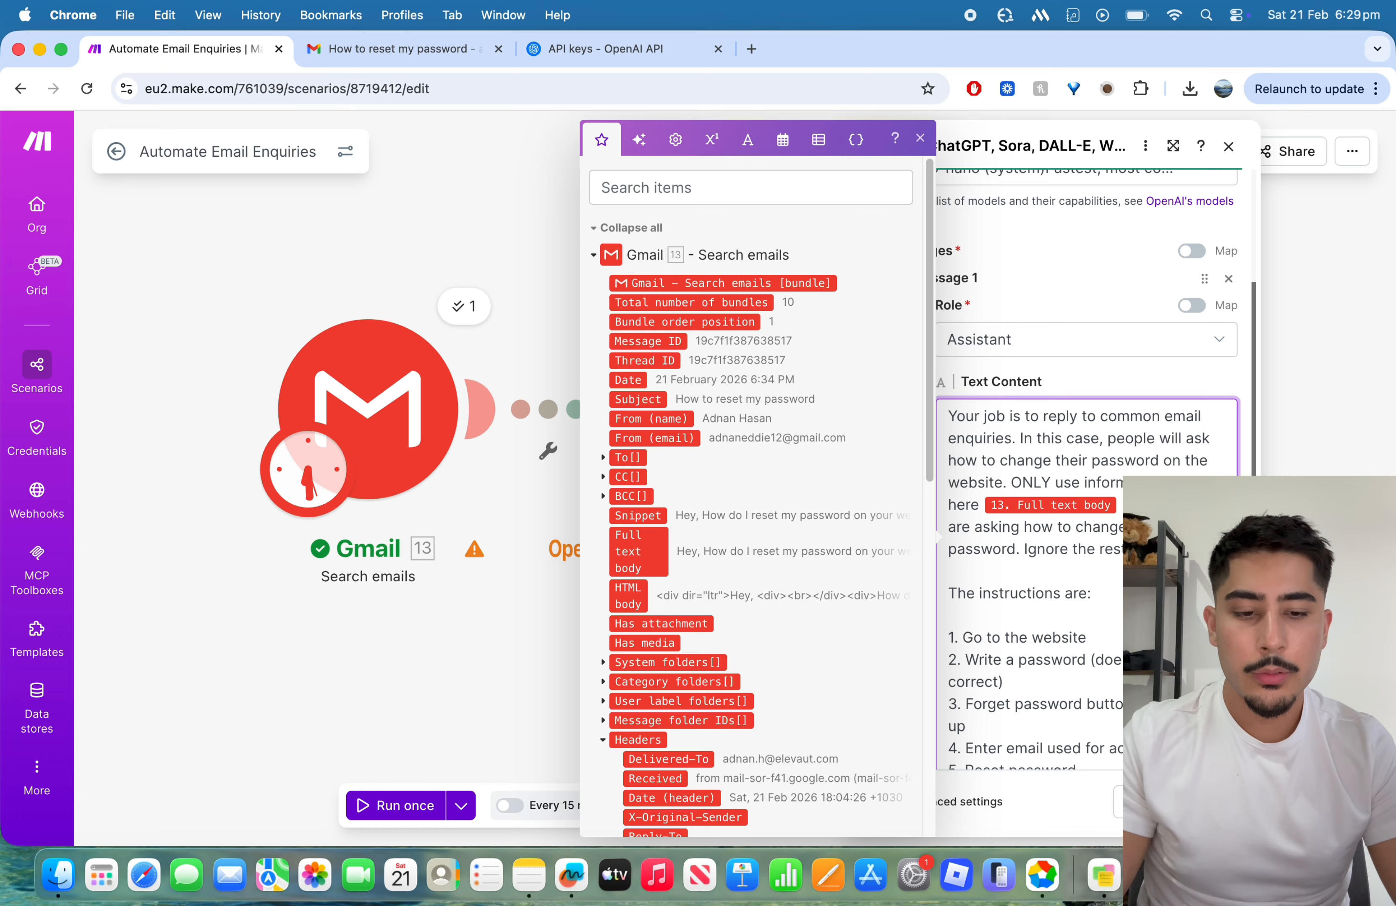
pyautogui.write('other eamils that dont ne')
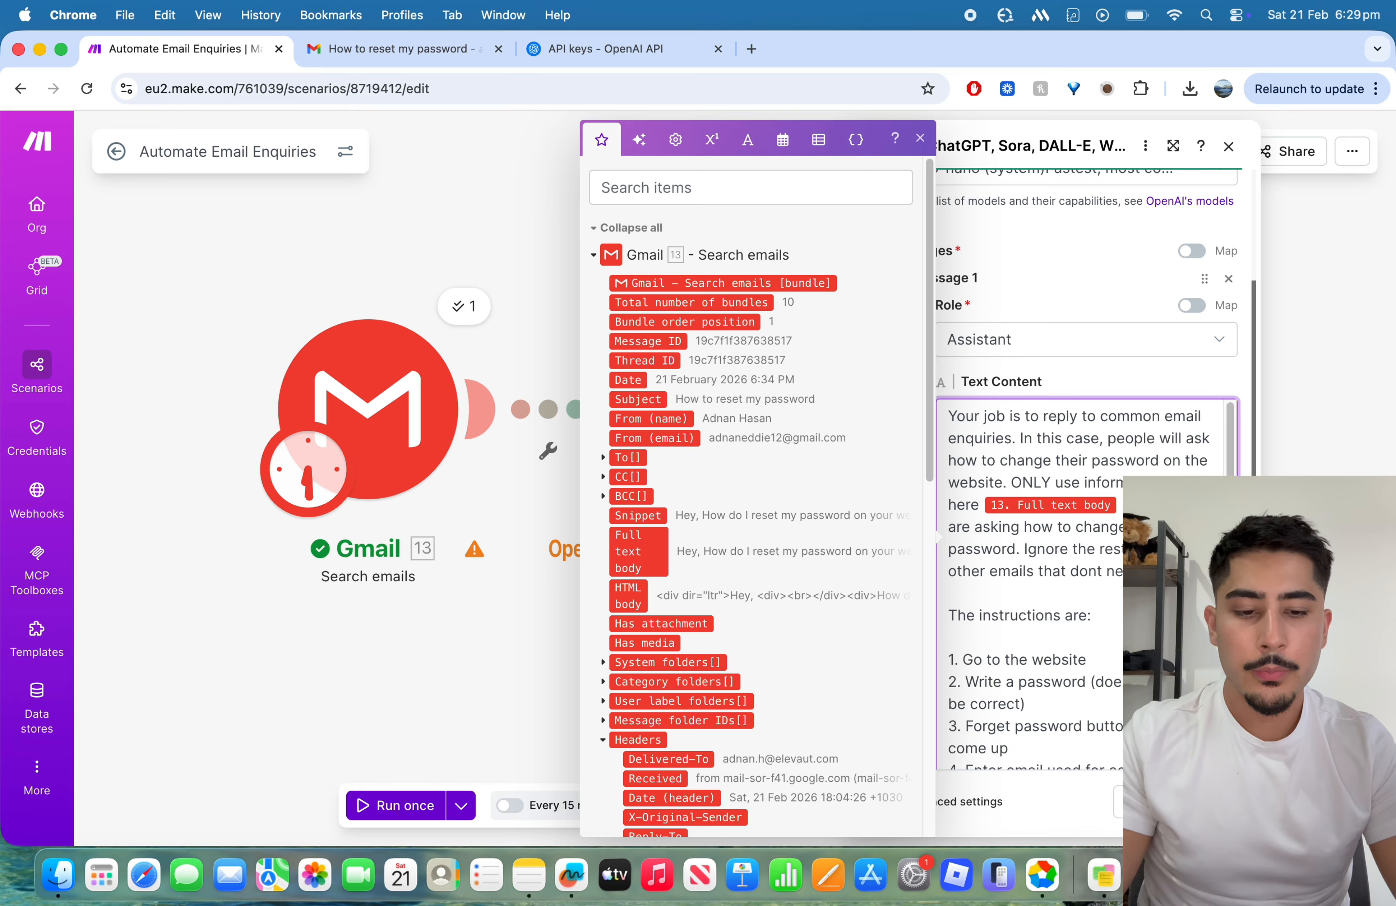
pyautogui.write('password reset.')
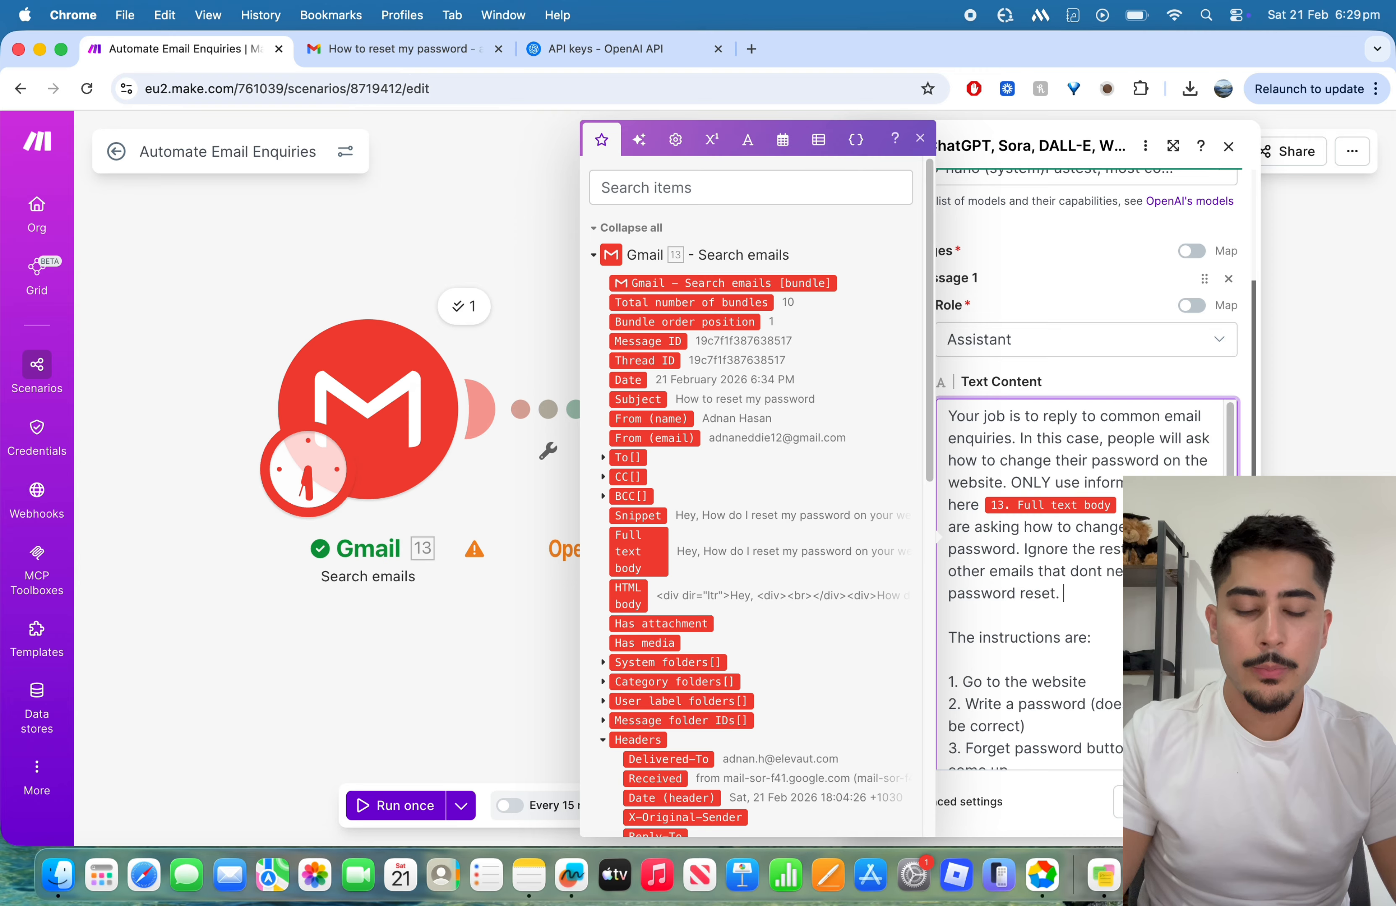
pyautogui.write(' Their na')
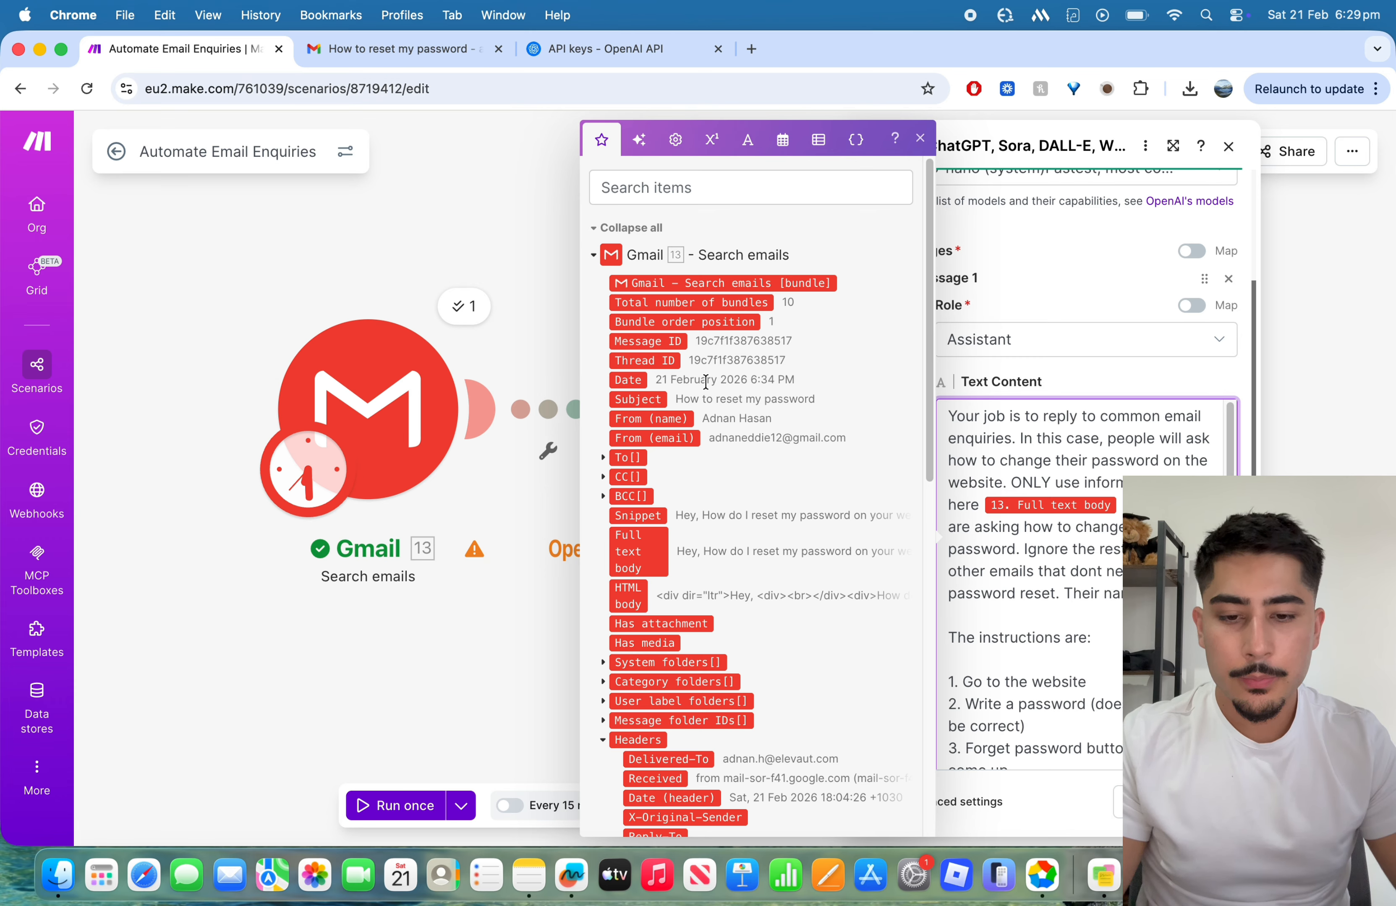
# Step: Finish with "password reset. Their name is", Gmail's From (name) value and "(use first name only)", and save the module and scenario
pyautogui.click(674, 420)
pyautogui.write('(name) (')
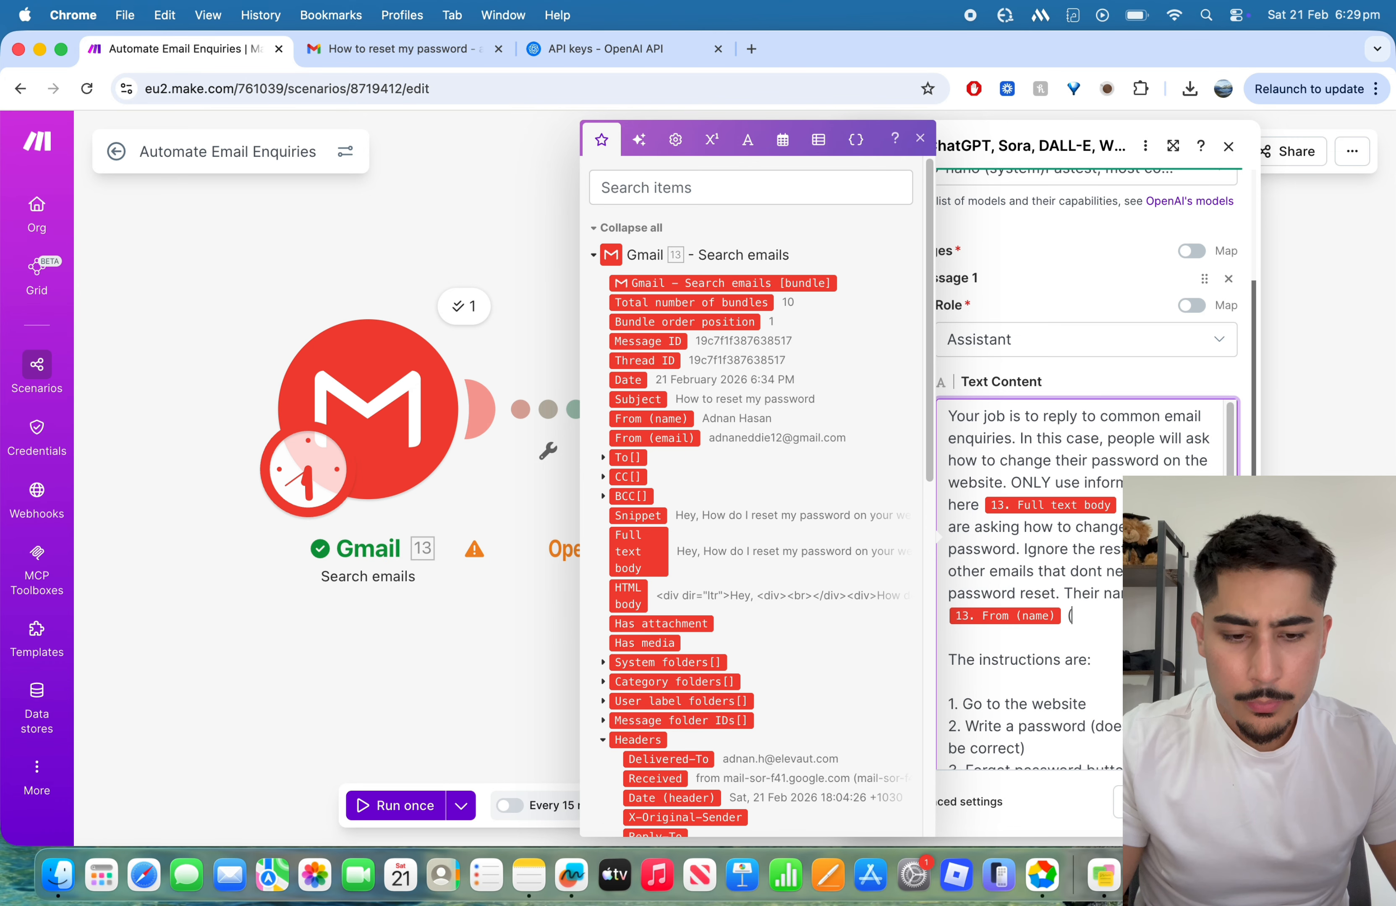
pyautogui.write('use firs')
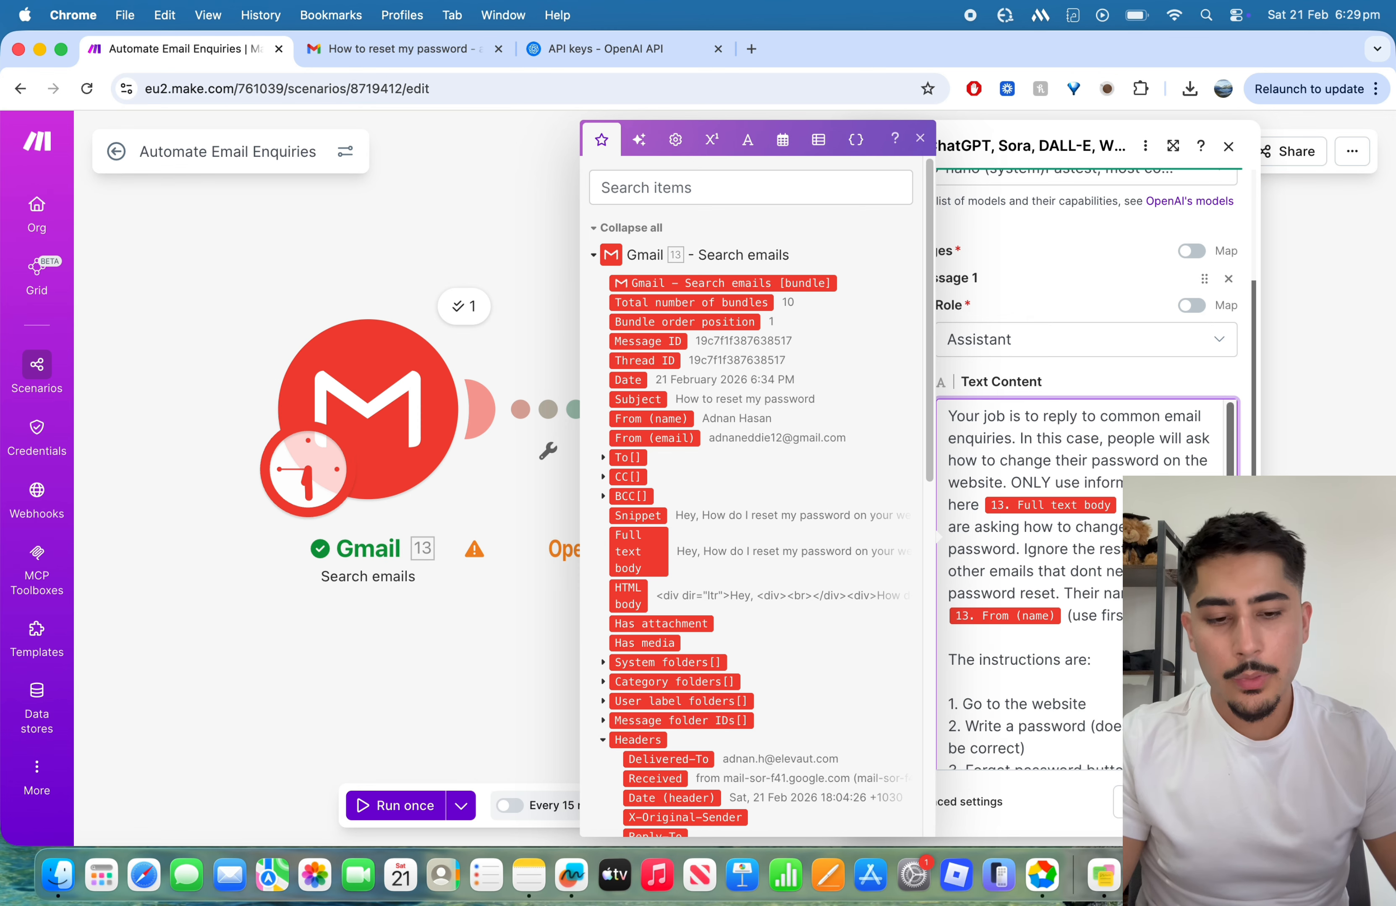
pyautogui.click(1209, 801)
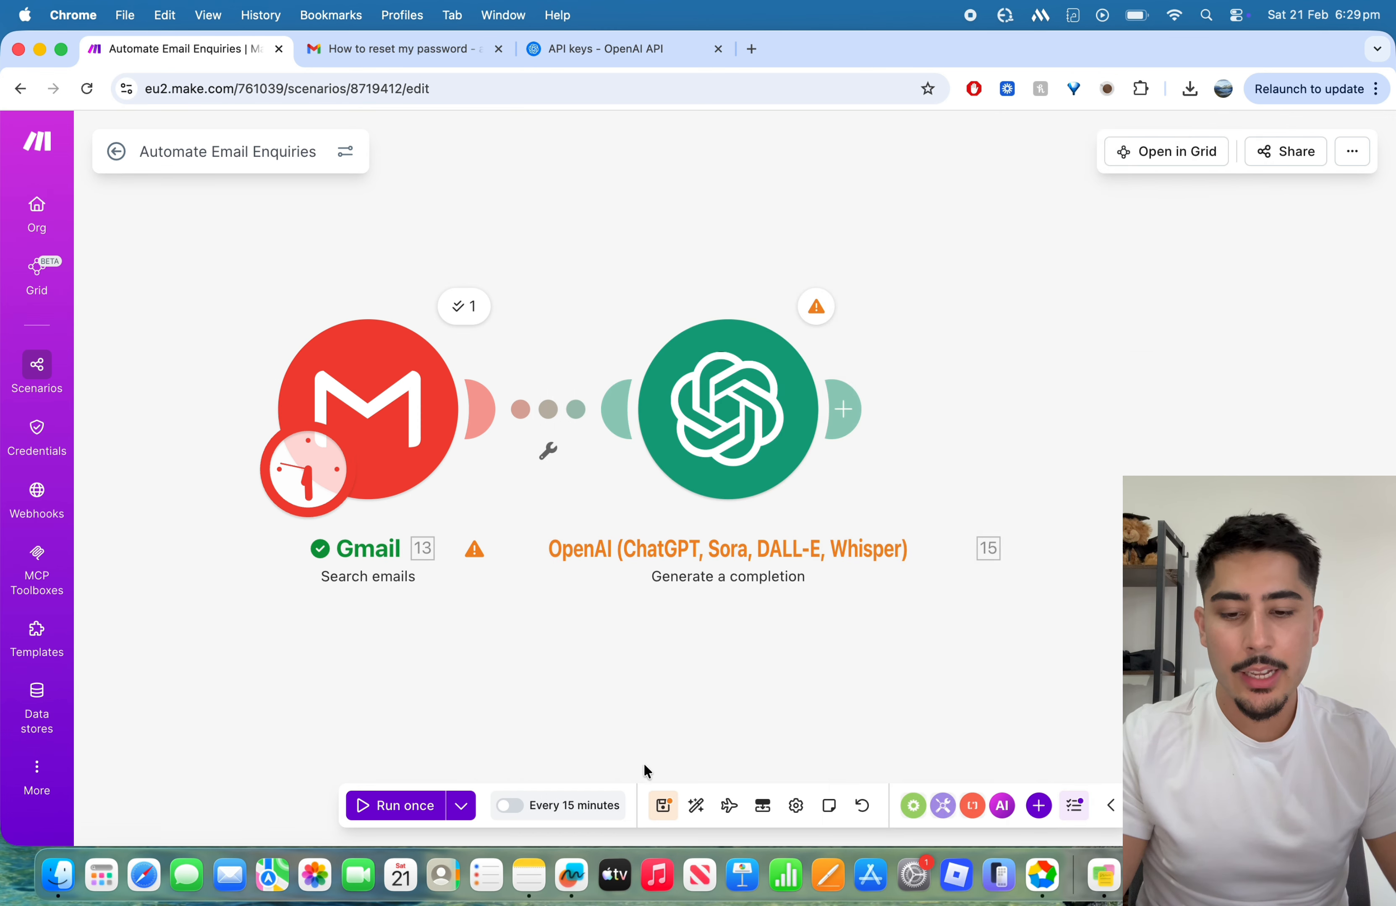
pyautogui.click(663, 806)
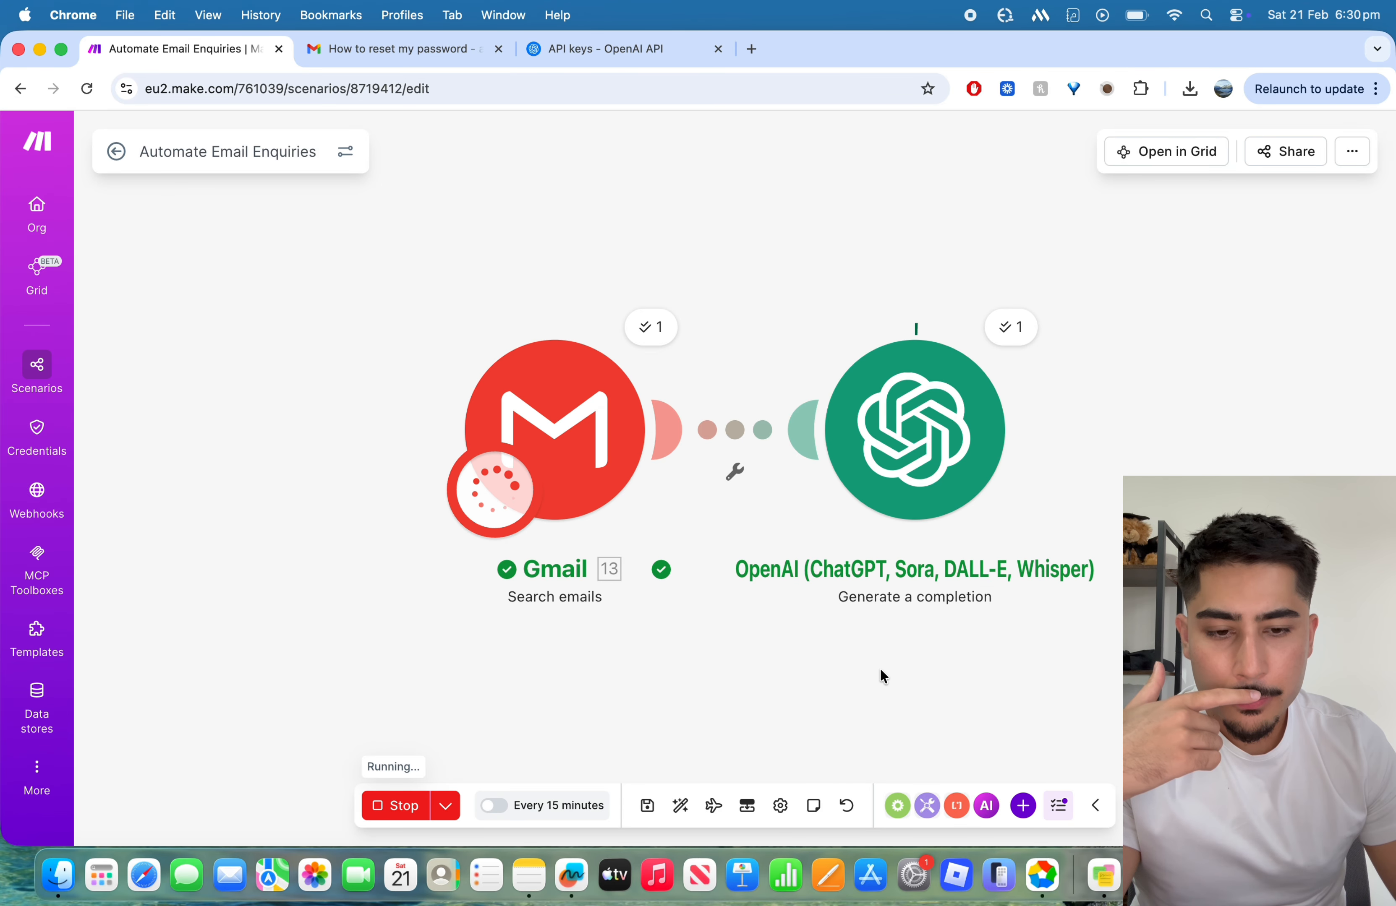
# Step: Examine the generated message content in the output of Operation 1 in the OpenAI module's current run
pyautogui.moveTo(879, 667); pyautogui.dragTo(612, 661)
pyautogui.click(743, 320)
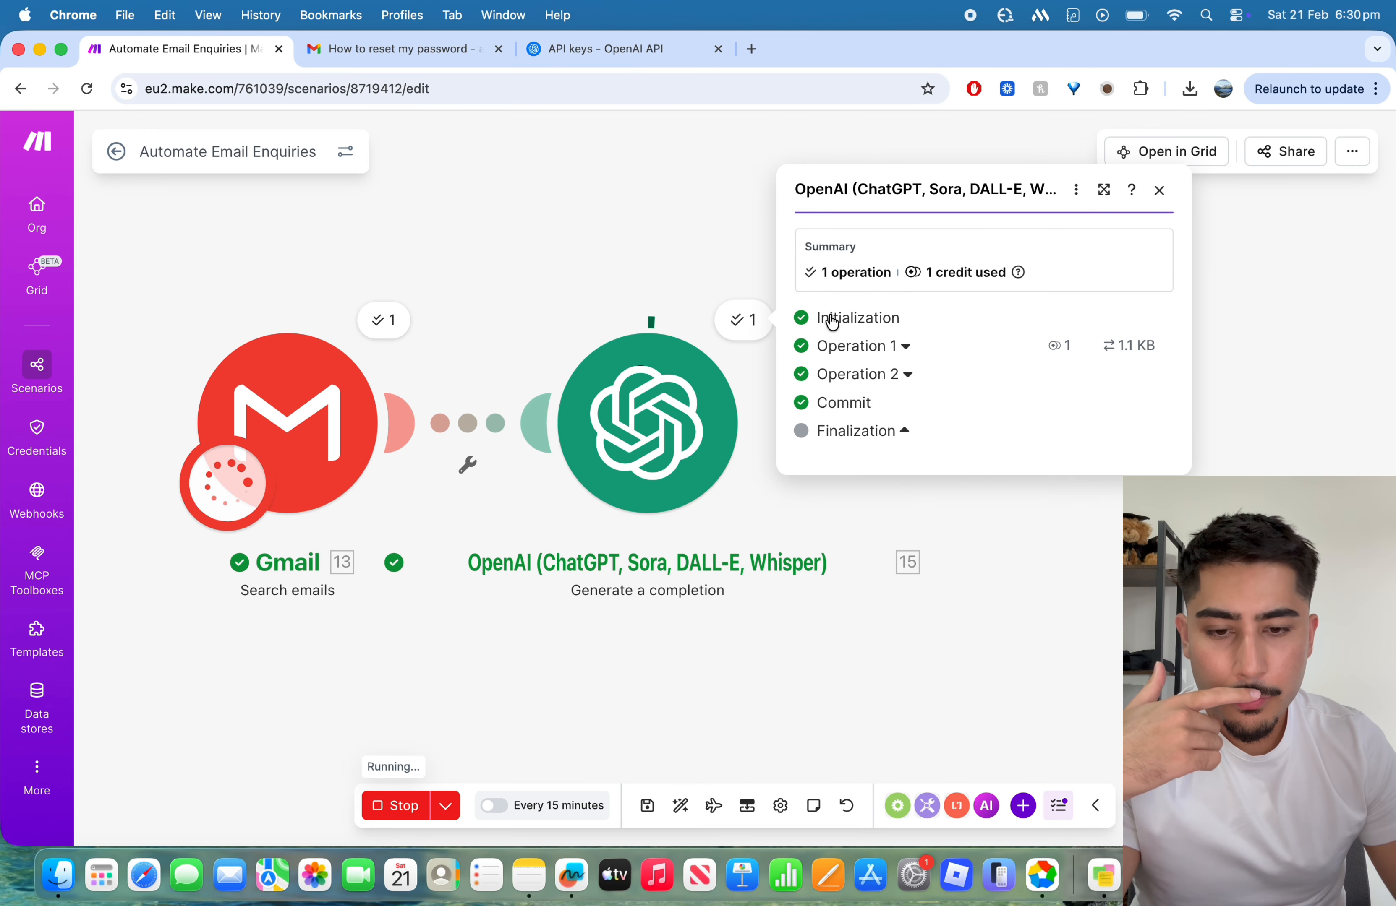
pyautogui.click(906, 347)
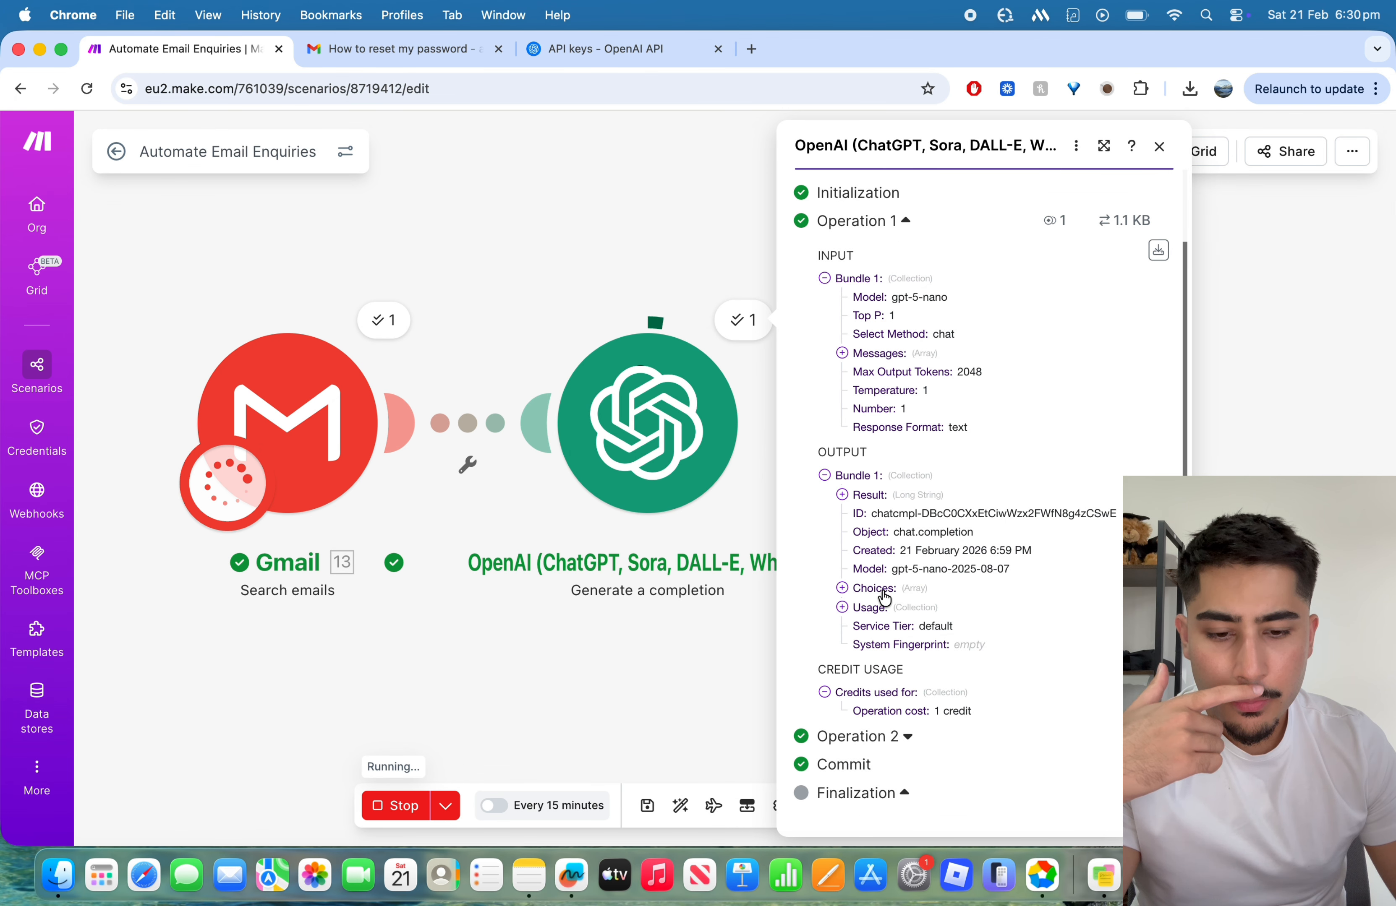
pyautogui.click(877, 590)
pyautogui.scroll(-1, 992, 558)
pyautogui.click(860, 601)
pyautogui.click(877, 640)
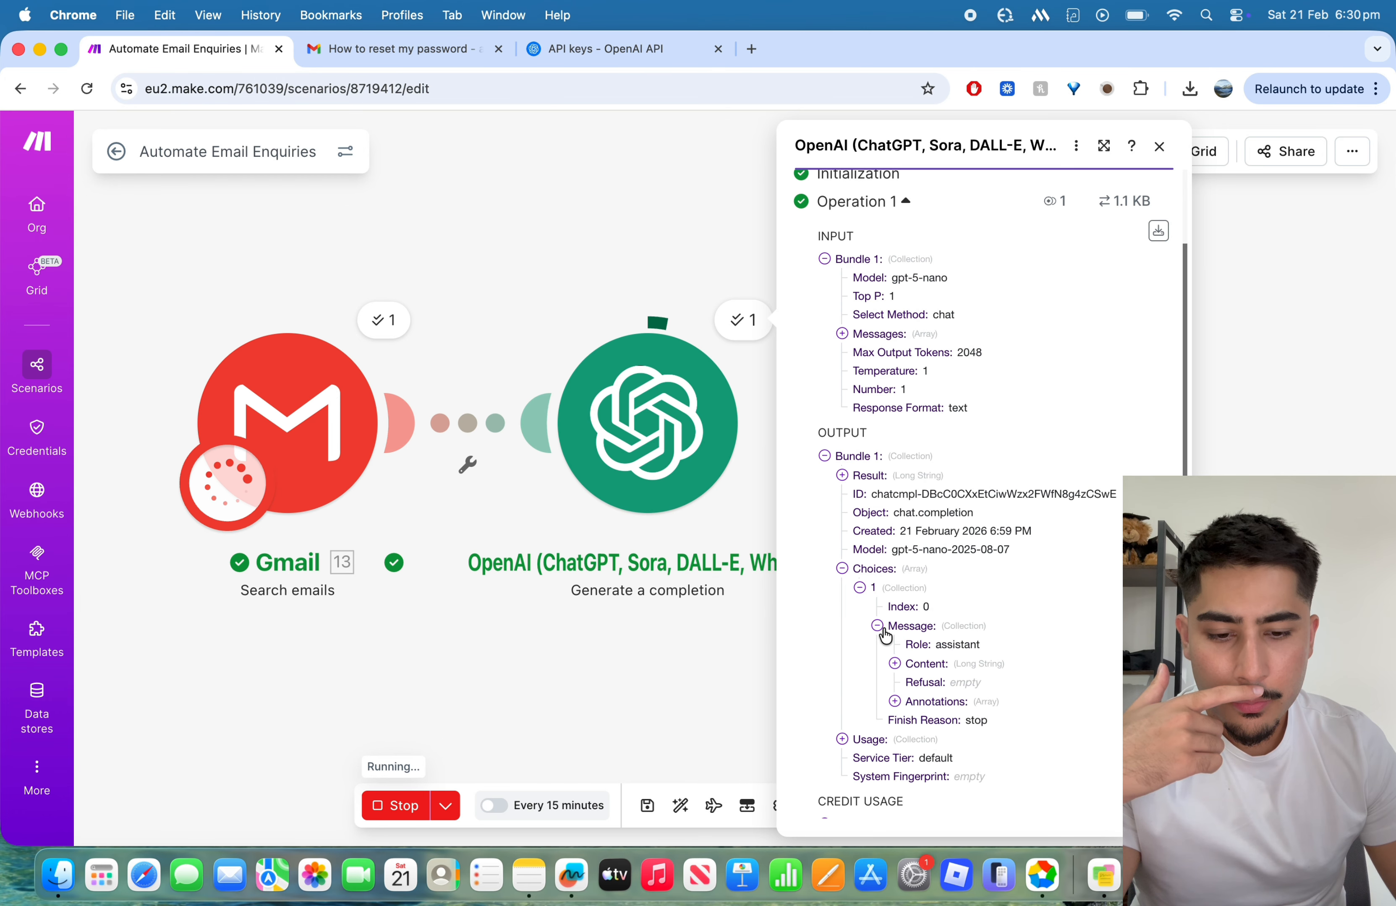
pyautogui.scroll(-3, 887, 629)
pyautogui.click(919, 545)
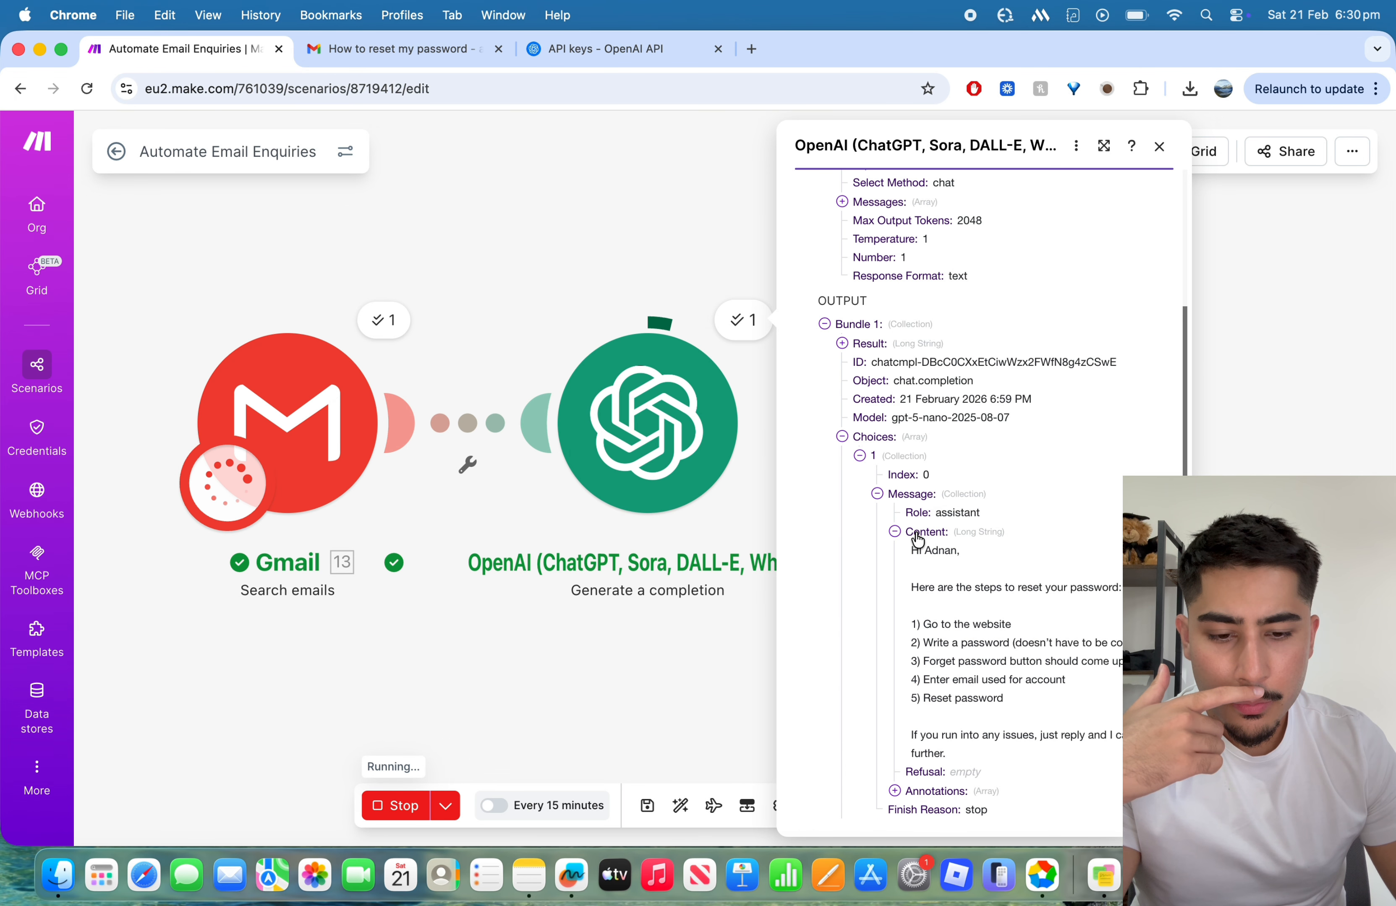
pyautogui.scroll(-1, 1008, 618)
pyautogui.scroll(-1, 1008, 618)
pyautogui.scroll(-5, 1118, 519)
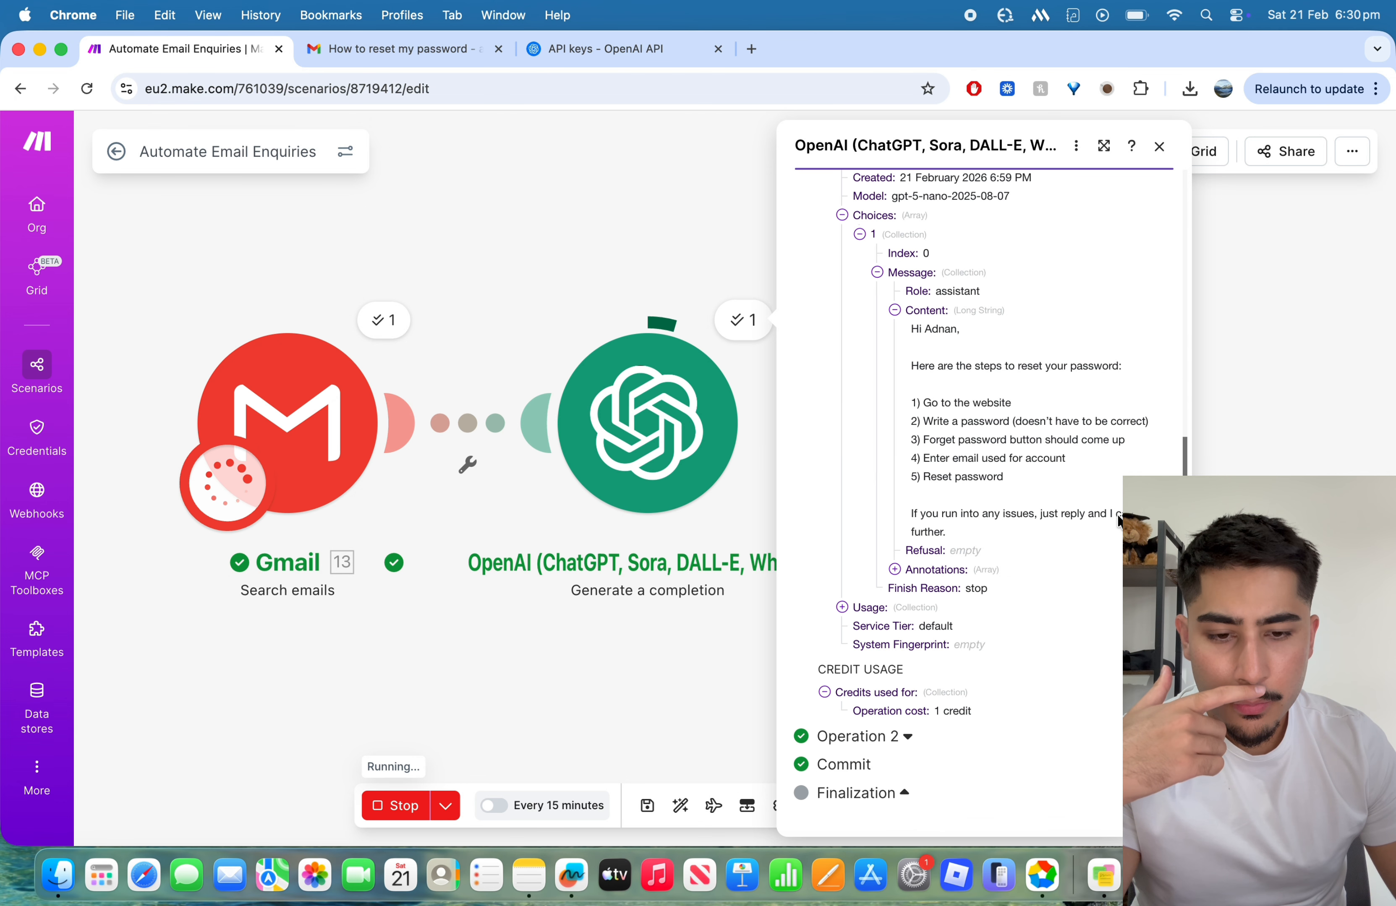
pyautogui.click(1159, 146)
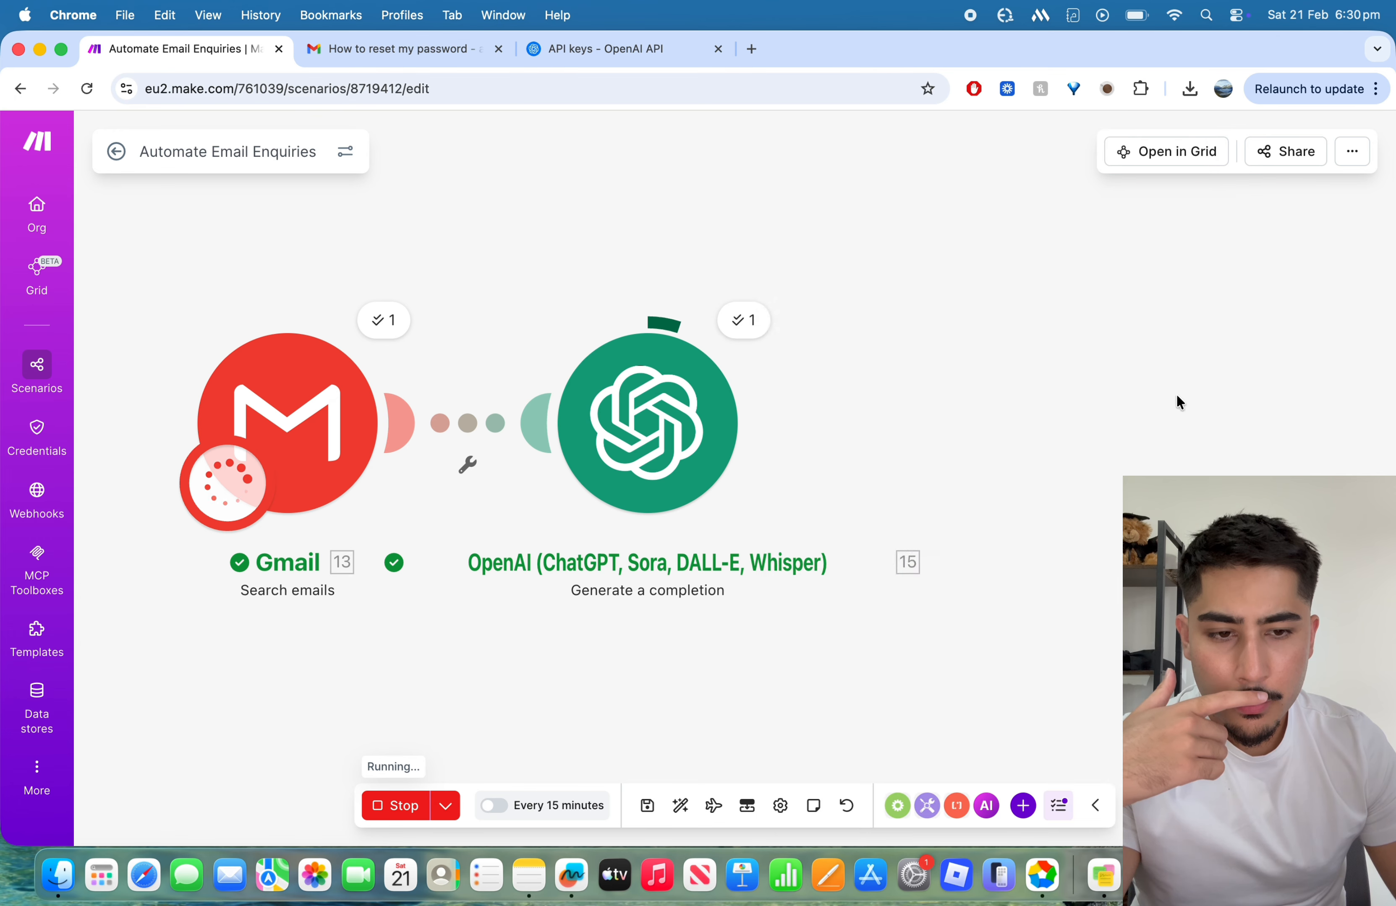
# Step: Check the prompt text sent to OpenAI in the input messages of Operation 2
pyautogui.click(560, 300)
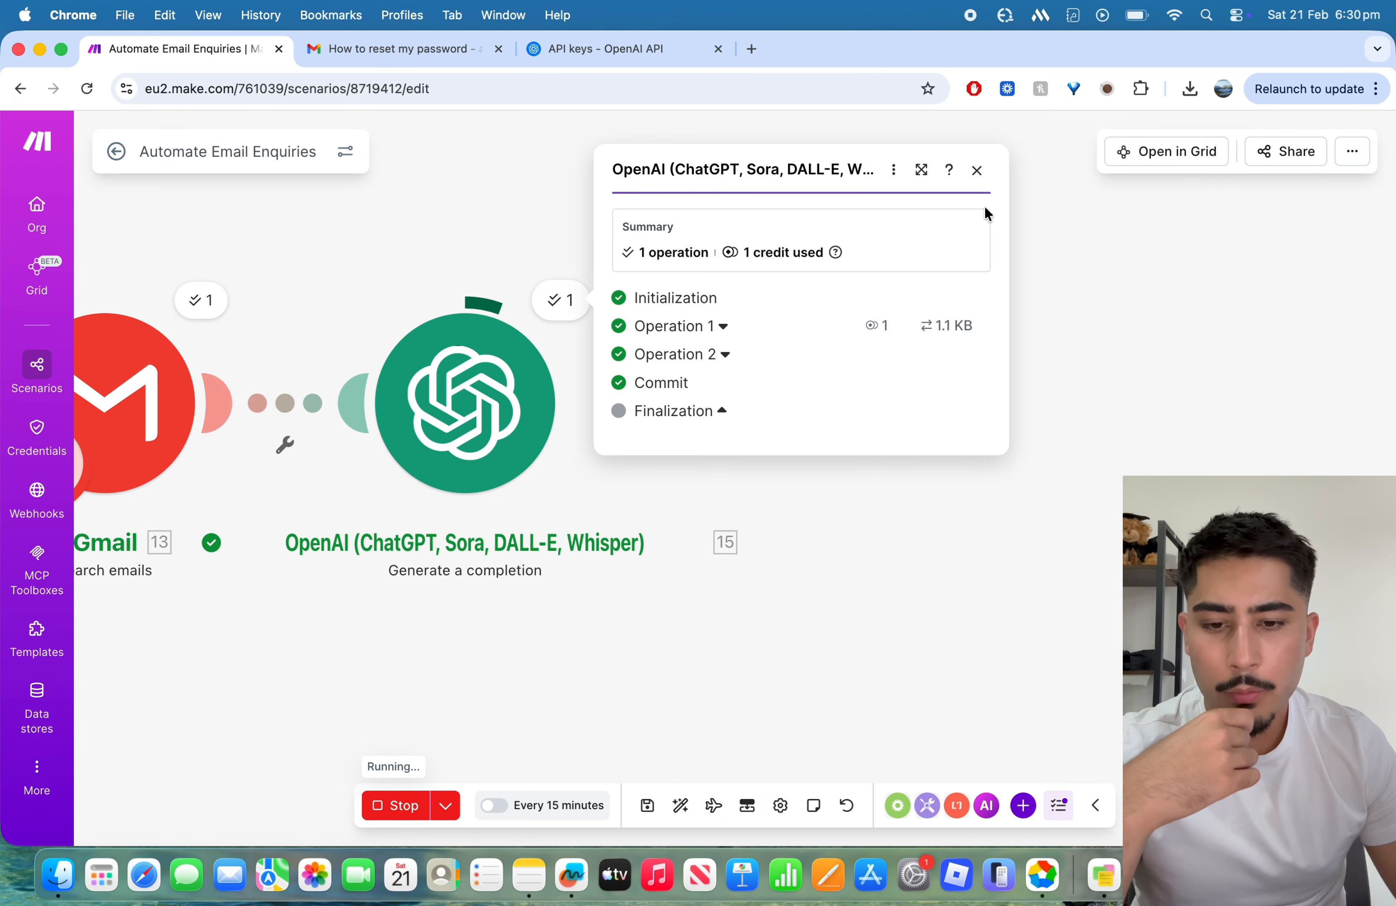
pyautogui.click(730, 353)
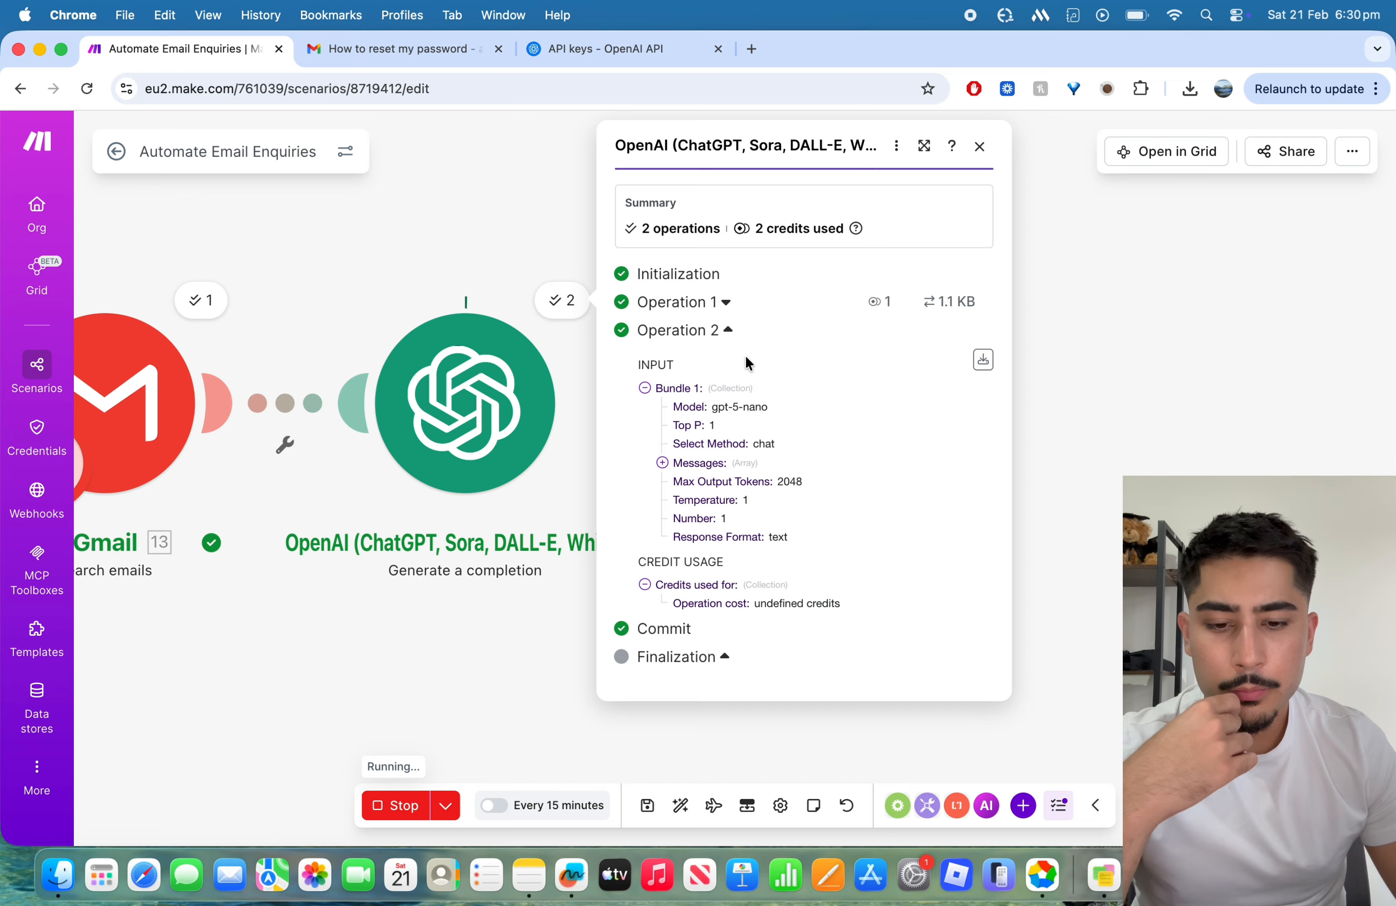
pyautogui.click(709, 463)
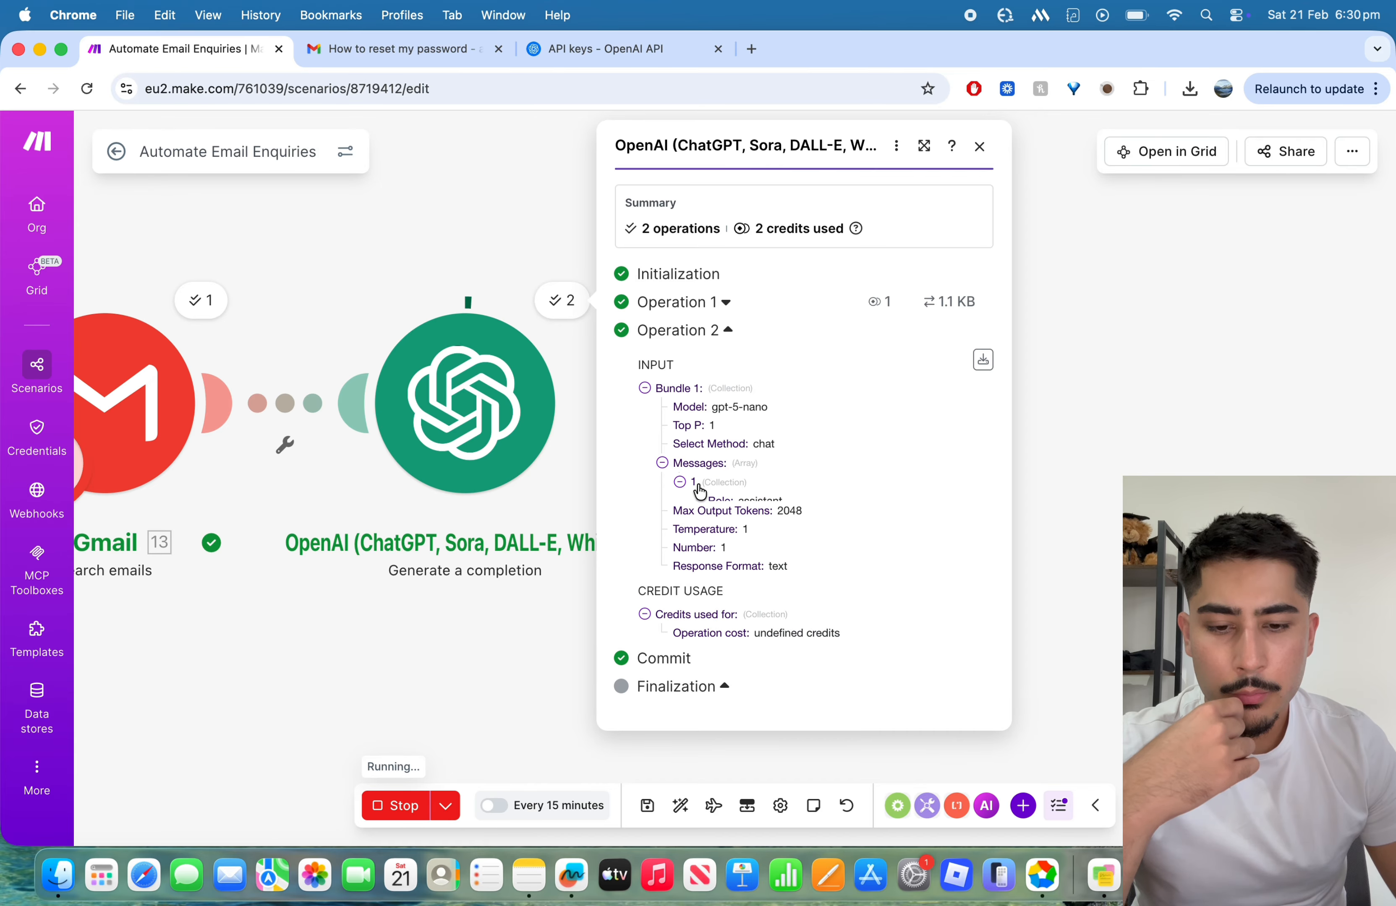
pyautogui.click(726, 521)
pyautogui.scroll(-4, 810, 583)
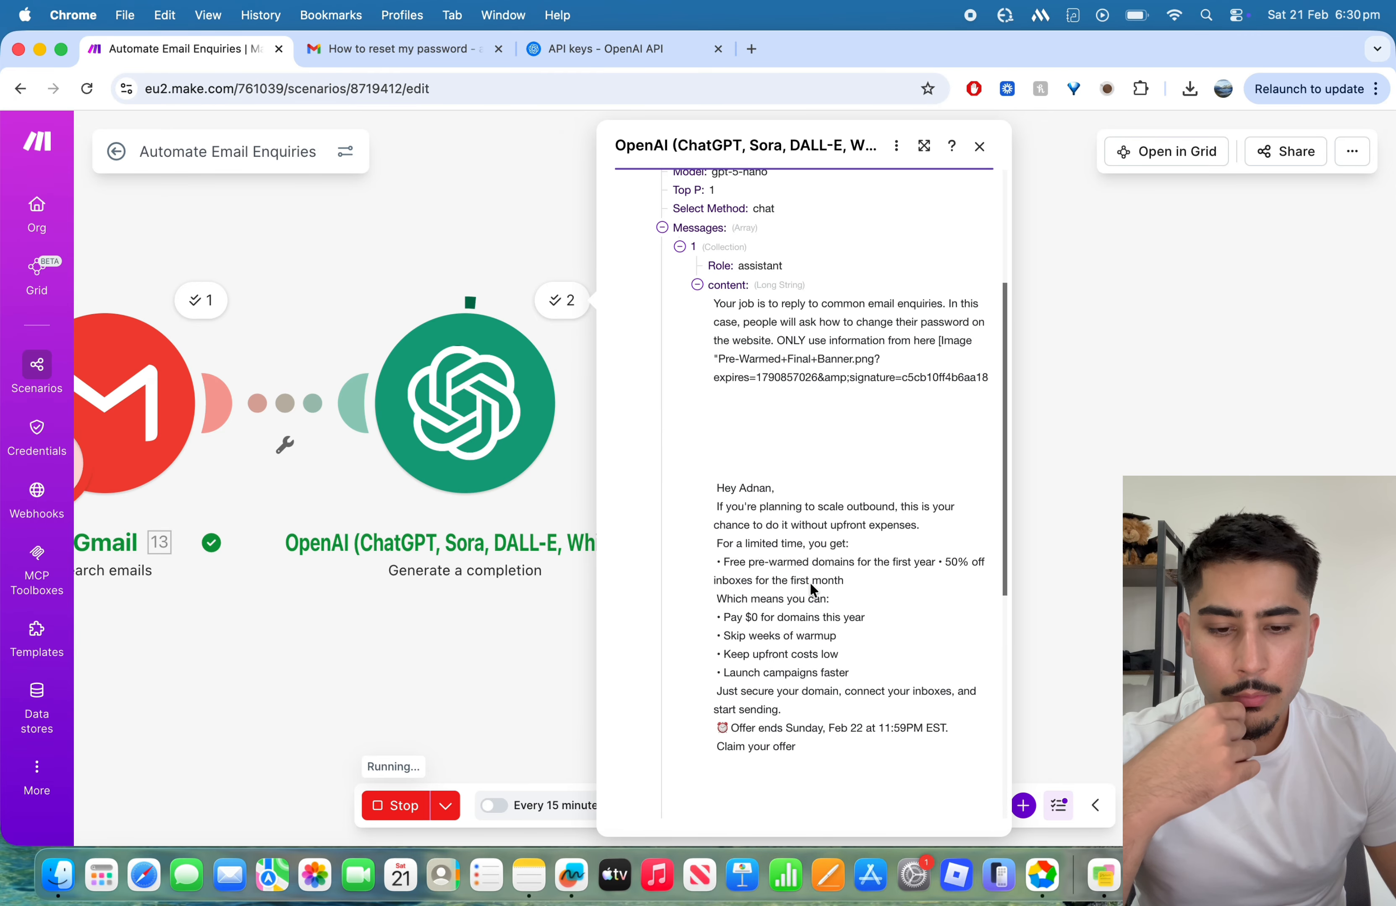
pyautogui.scroll(-8, 836, 577)
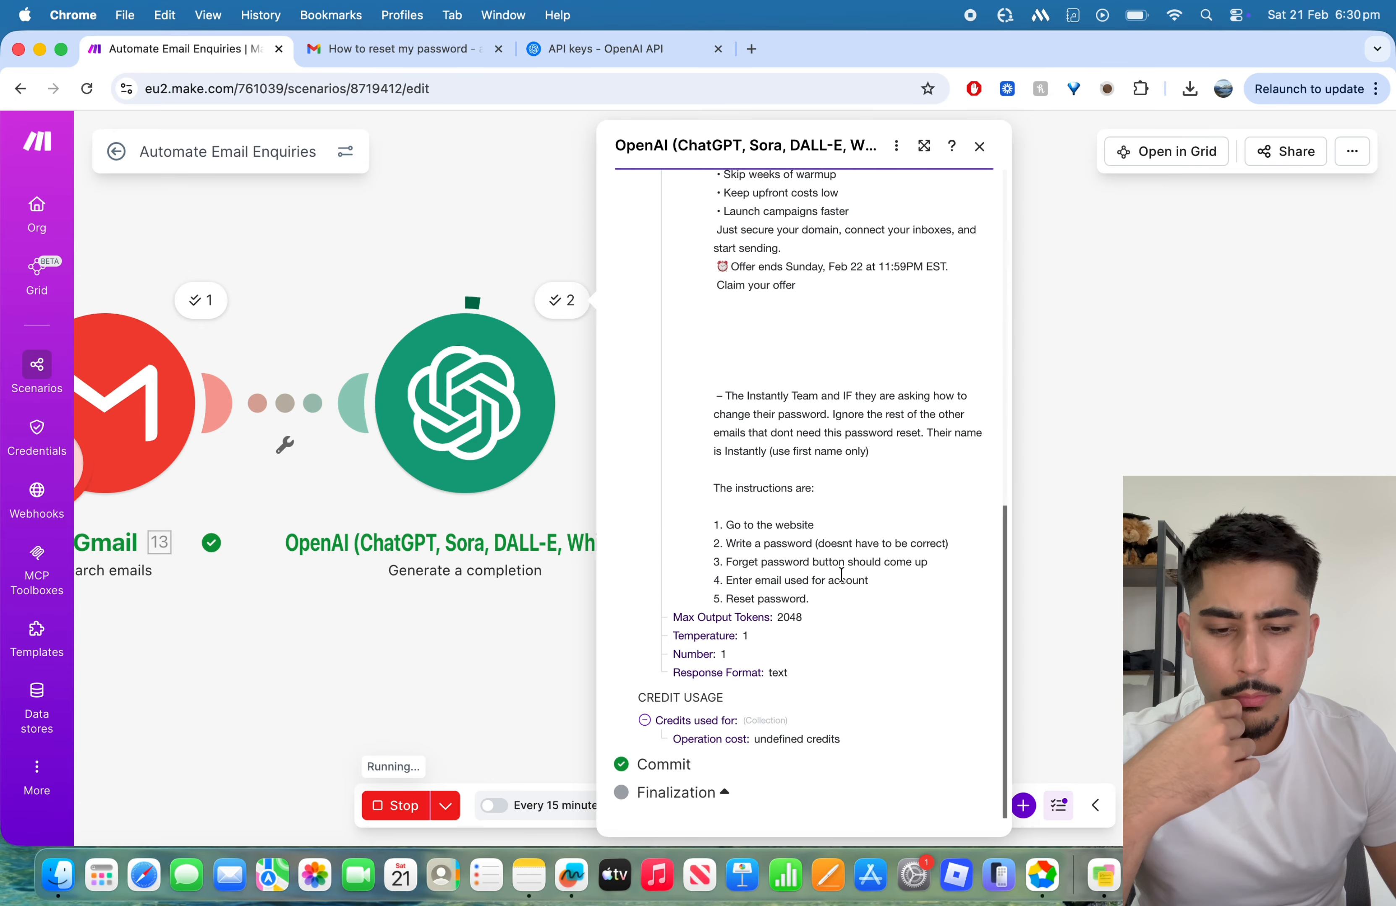
pyautogui.scroll(10, 841, 576)
pyautogui.scroll(-10, 841, 576)
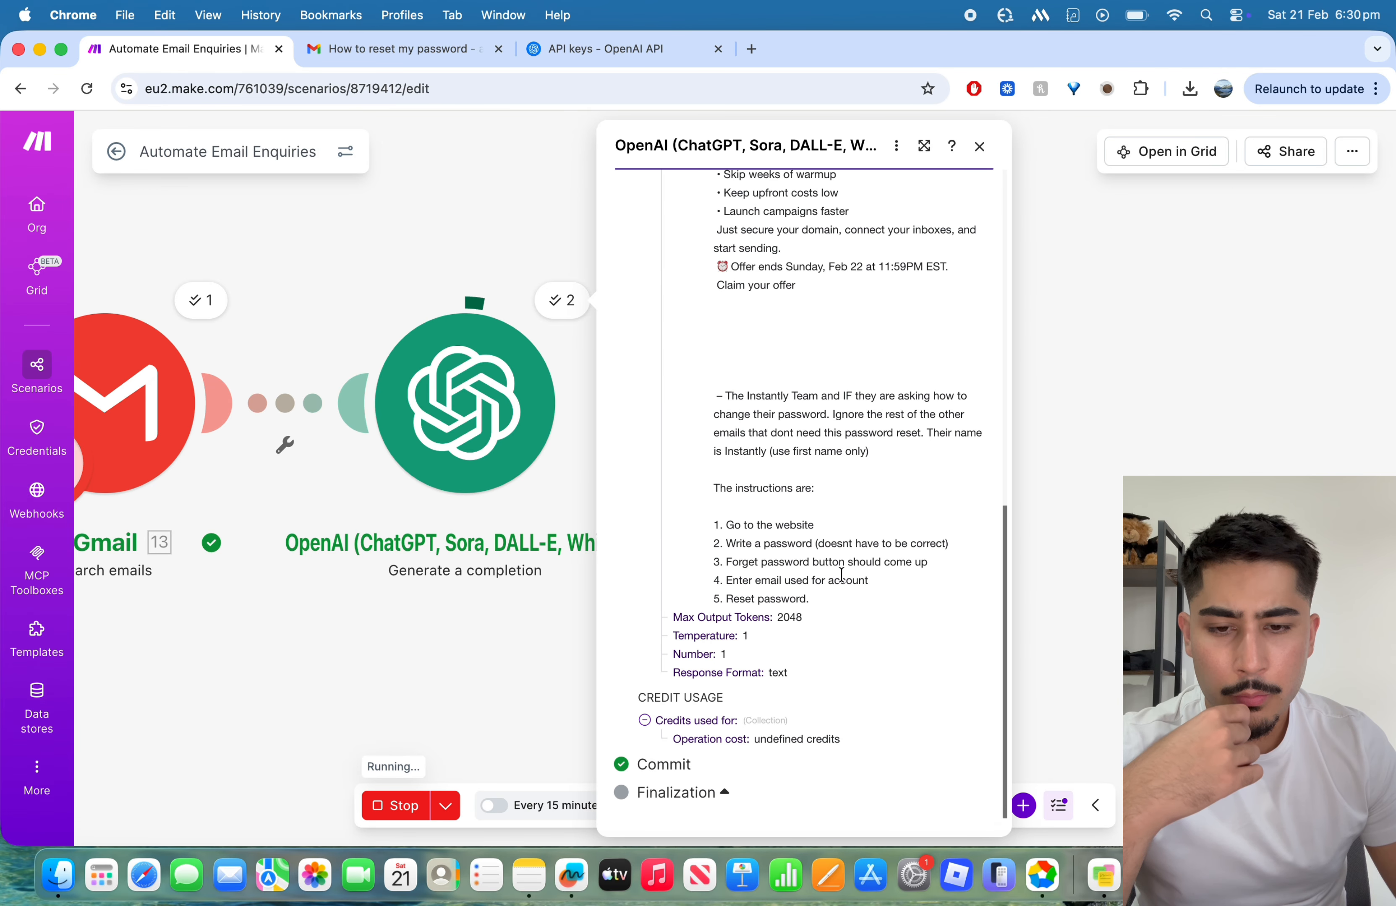
pyautogui.click(978, 146)
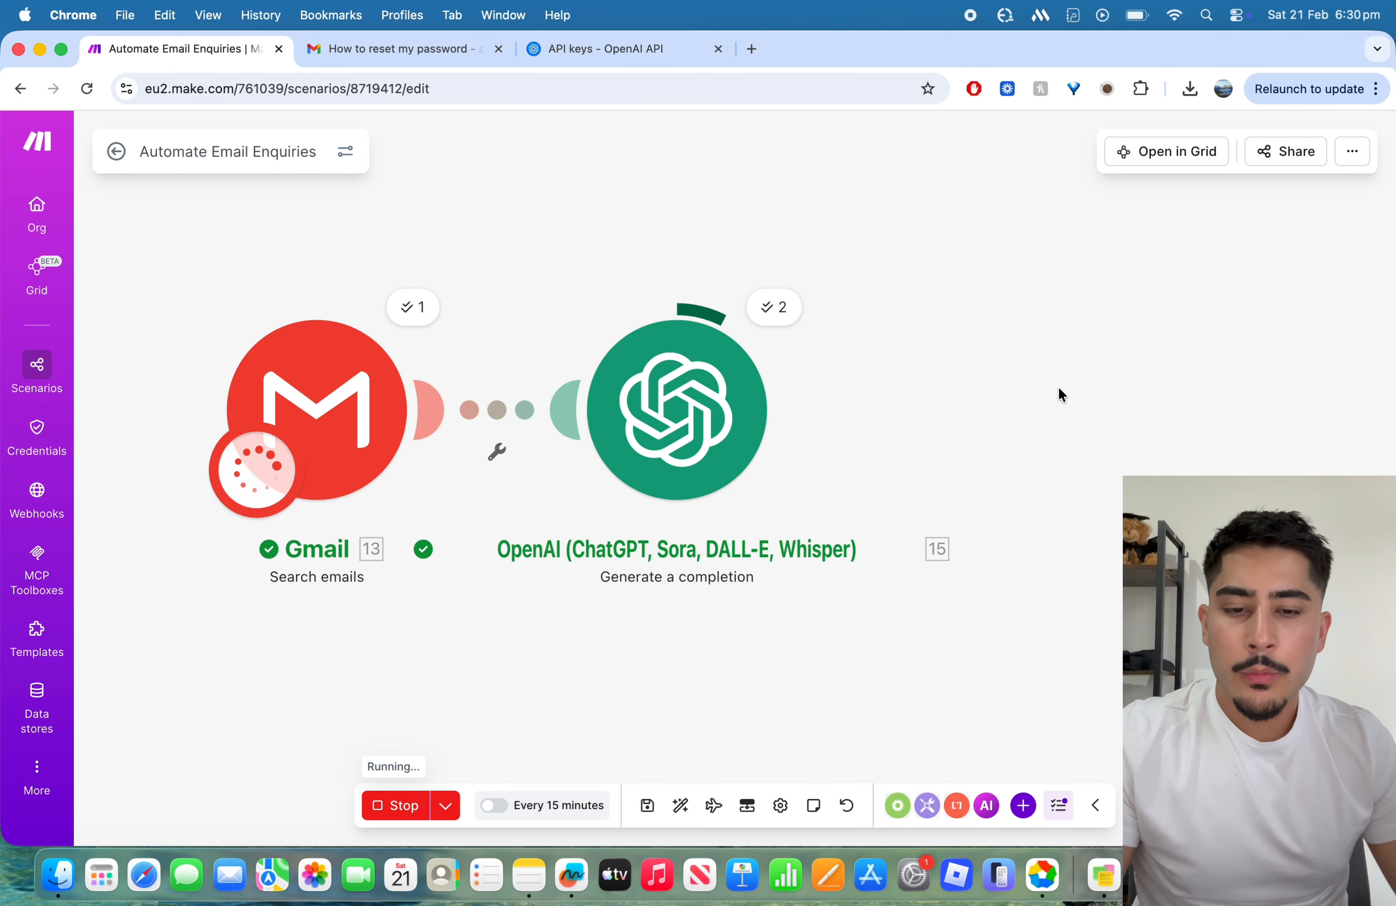
# Step: Examine the generated message content in the output of the OpenAI module's Operation 2
pyautogui.click(774, 307)
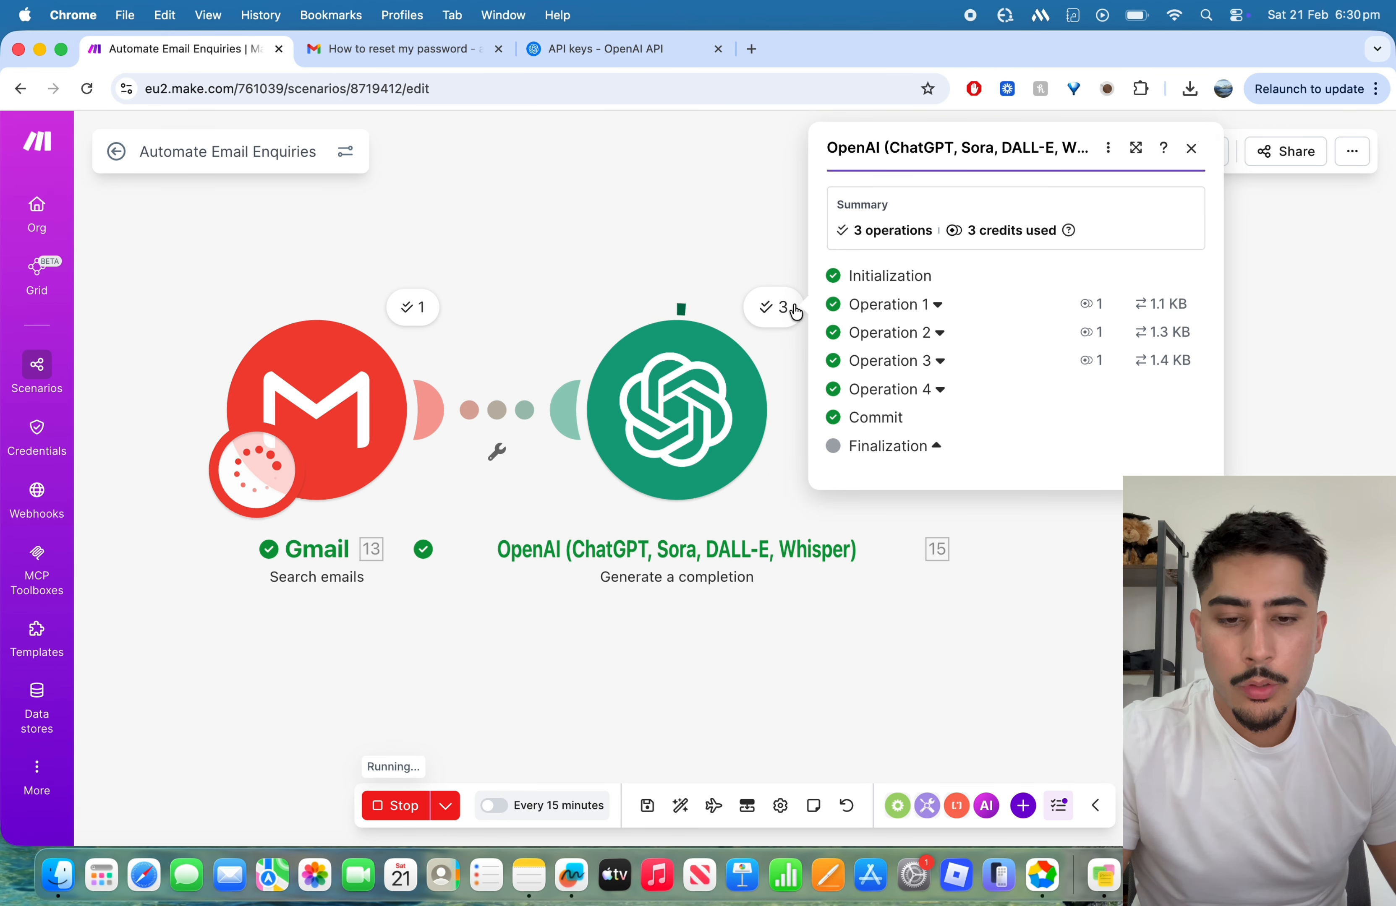
pyautogui.click(922, 333)
pyautogui.scroll(-3, 1010, 398)
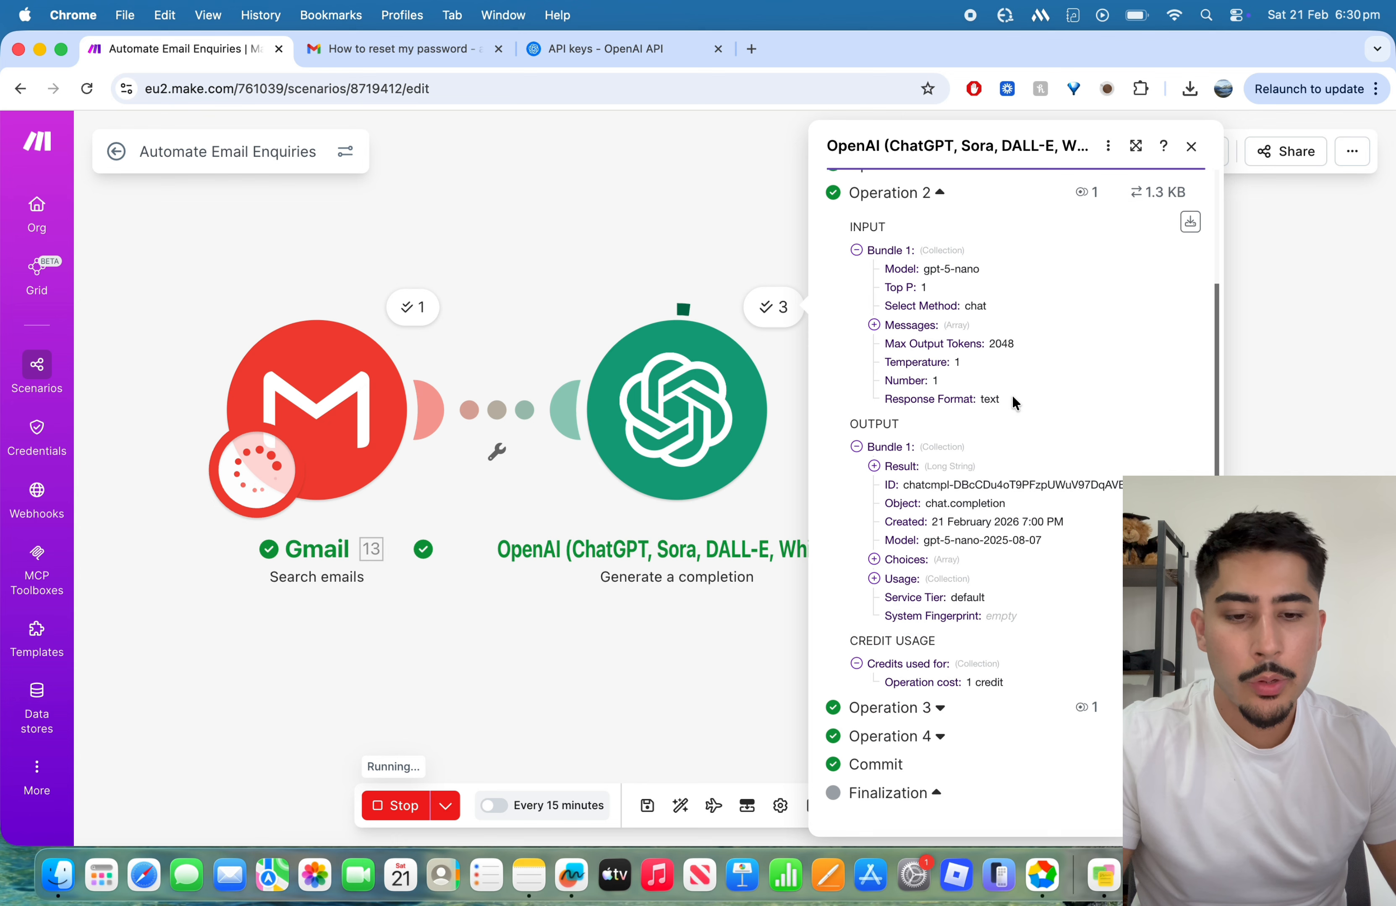
pyautogui.click(906, 579)
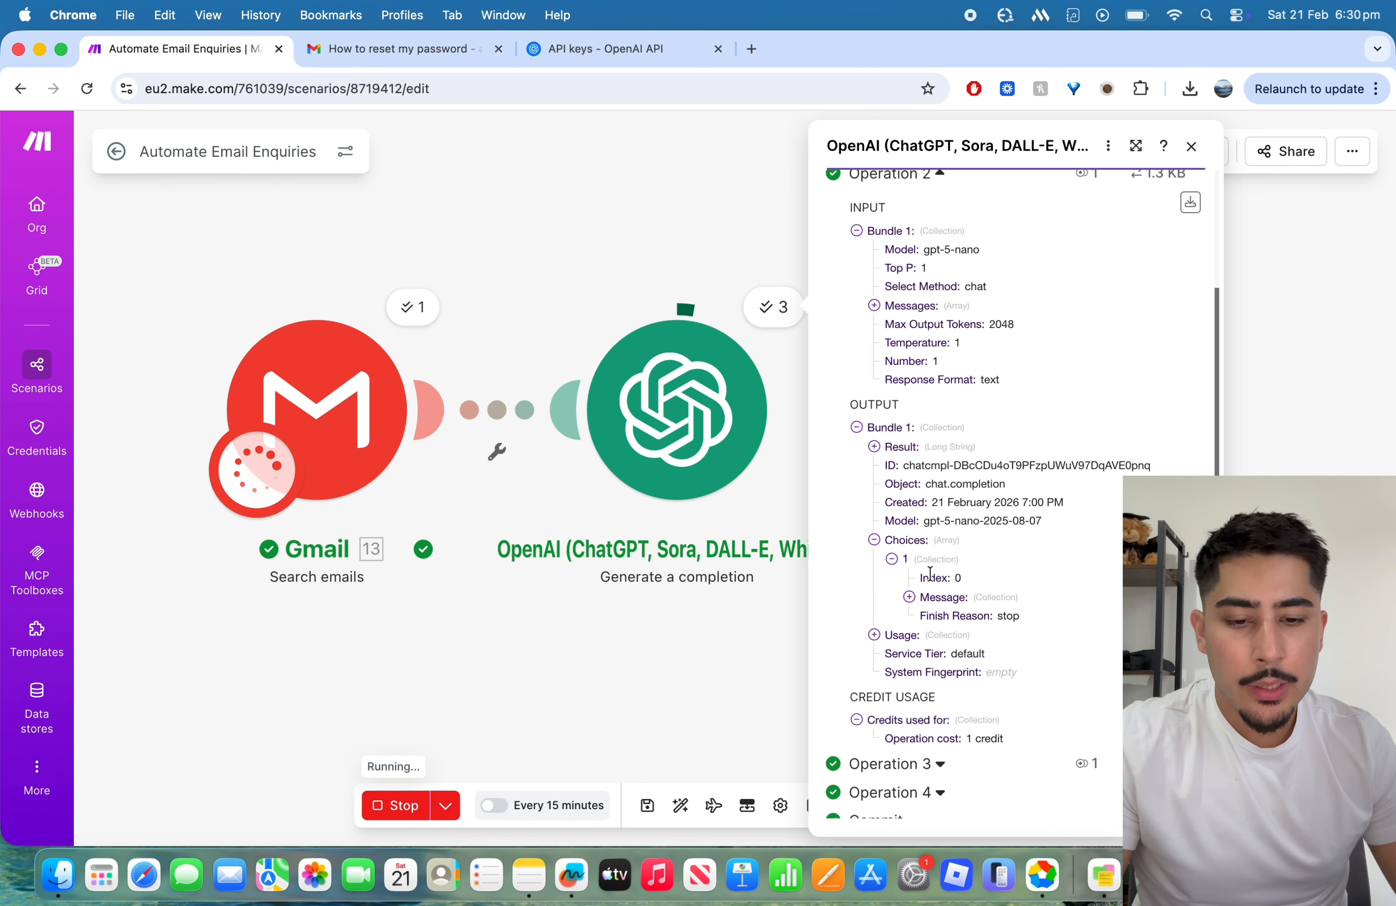
pyautogui.click(942, 616)
pyautogui.scroll(-2, 1034, 550)
pyautogui.scroll(-1, 1034, 550)
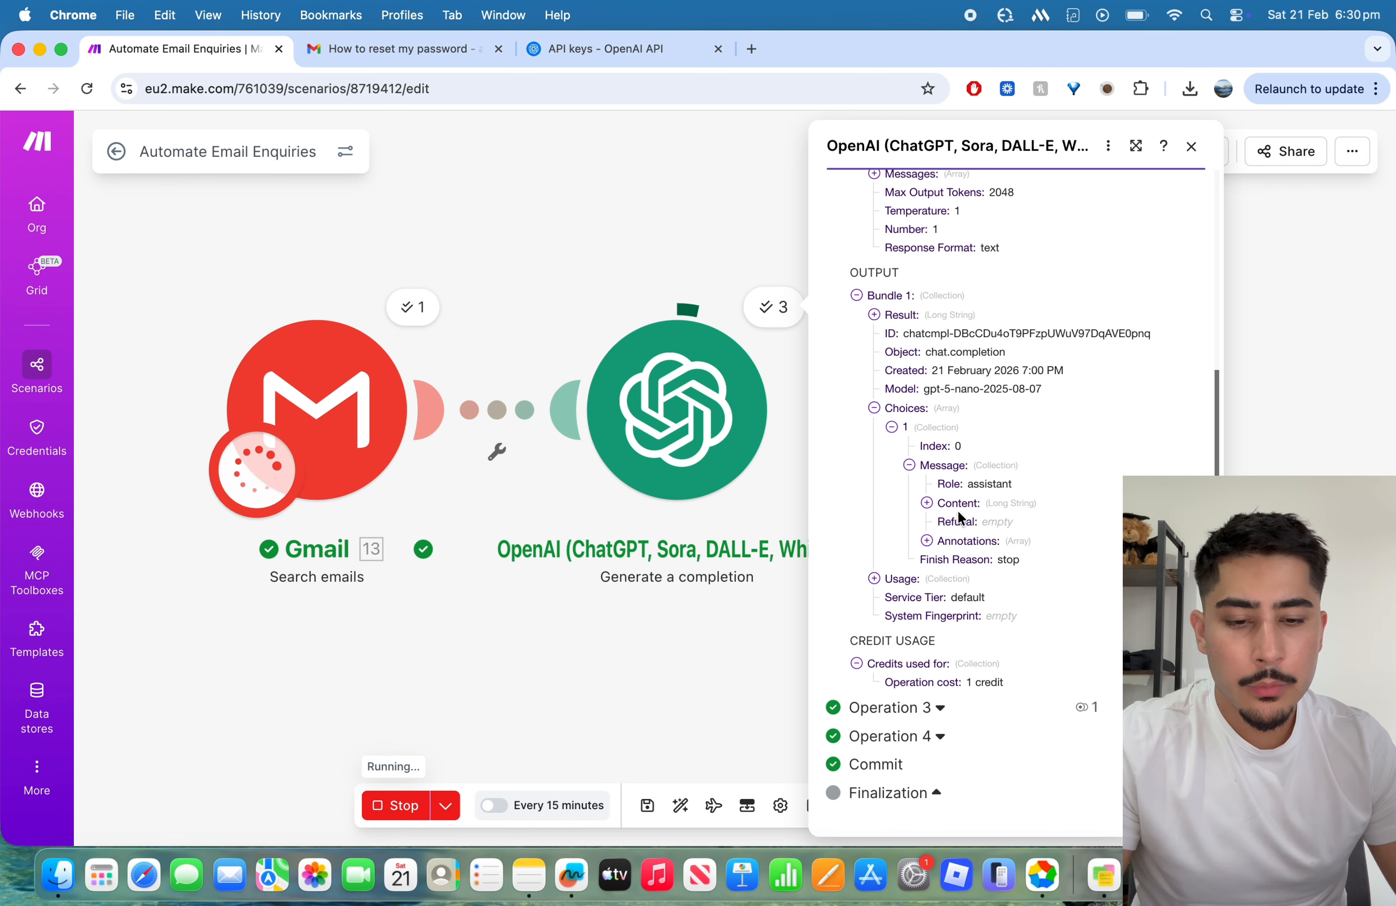
pyautogui.click(958, 504)
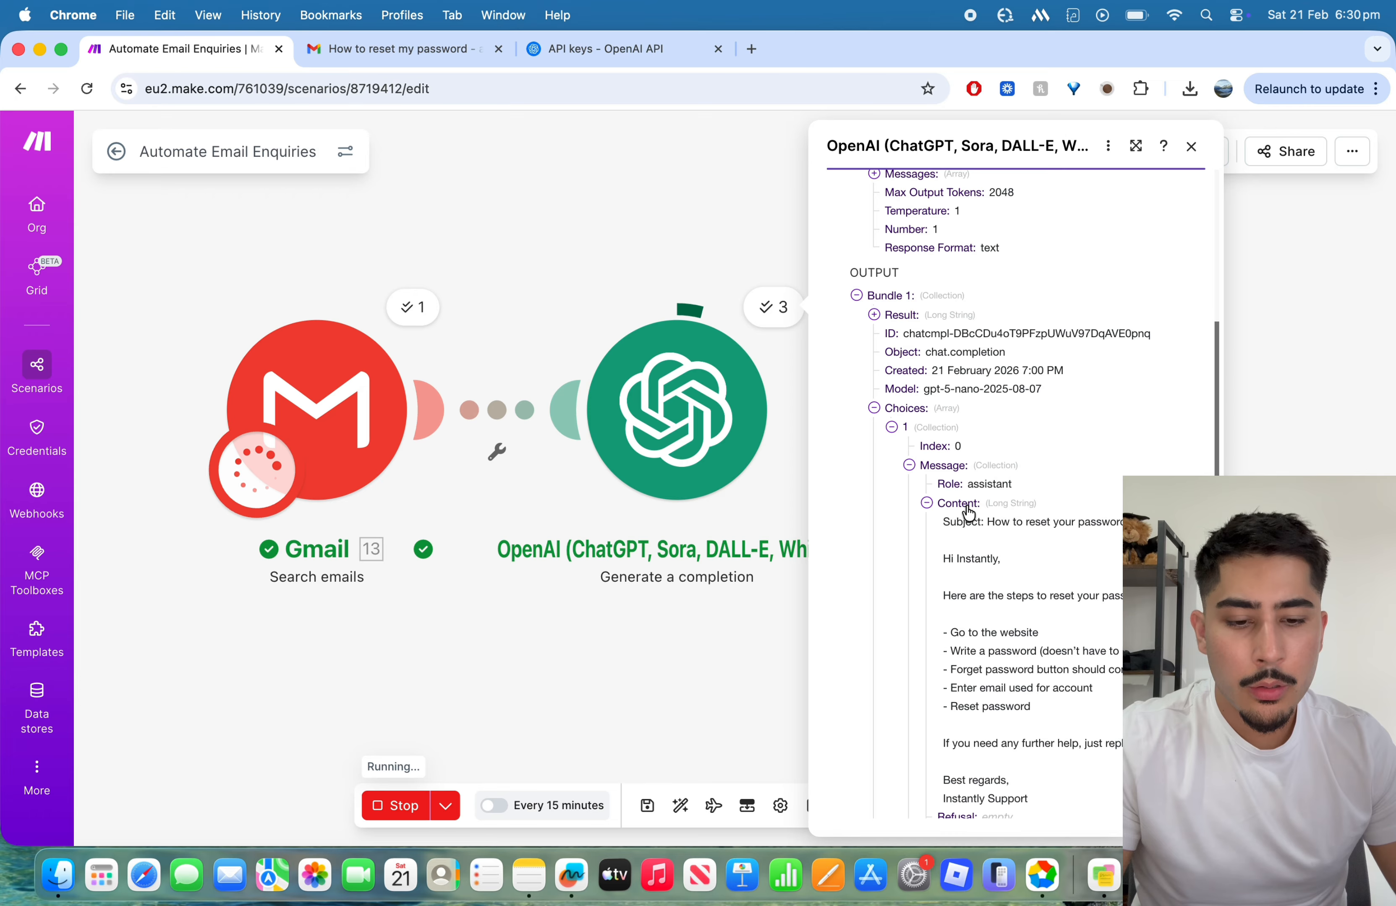
pyautogui.scroll(-5, 968, 512)
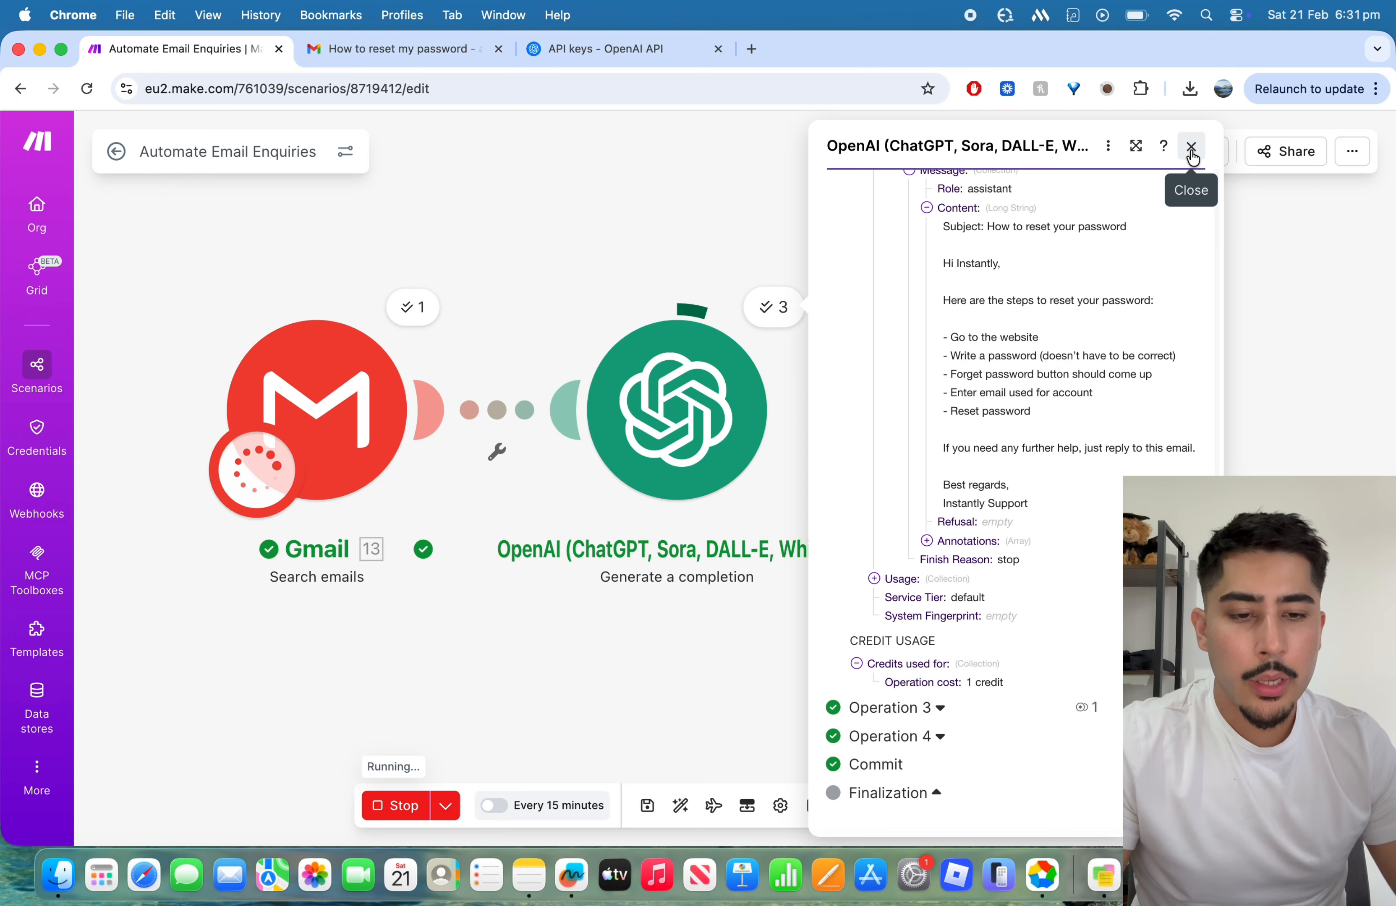
pyautogui.scroll(8, 1121, 303)
pyautogui.scroll(2, 1122, 302)
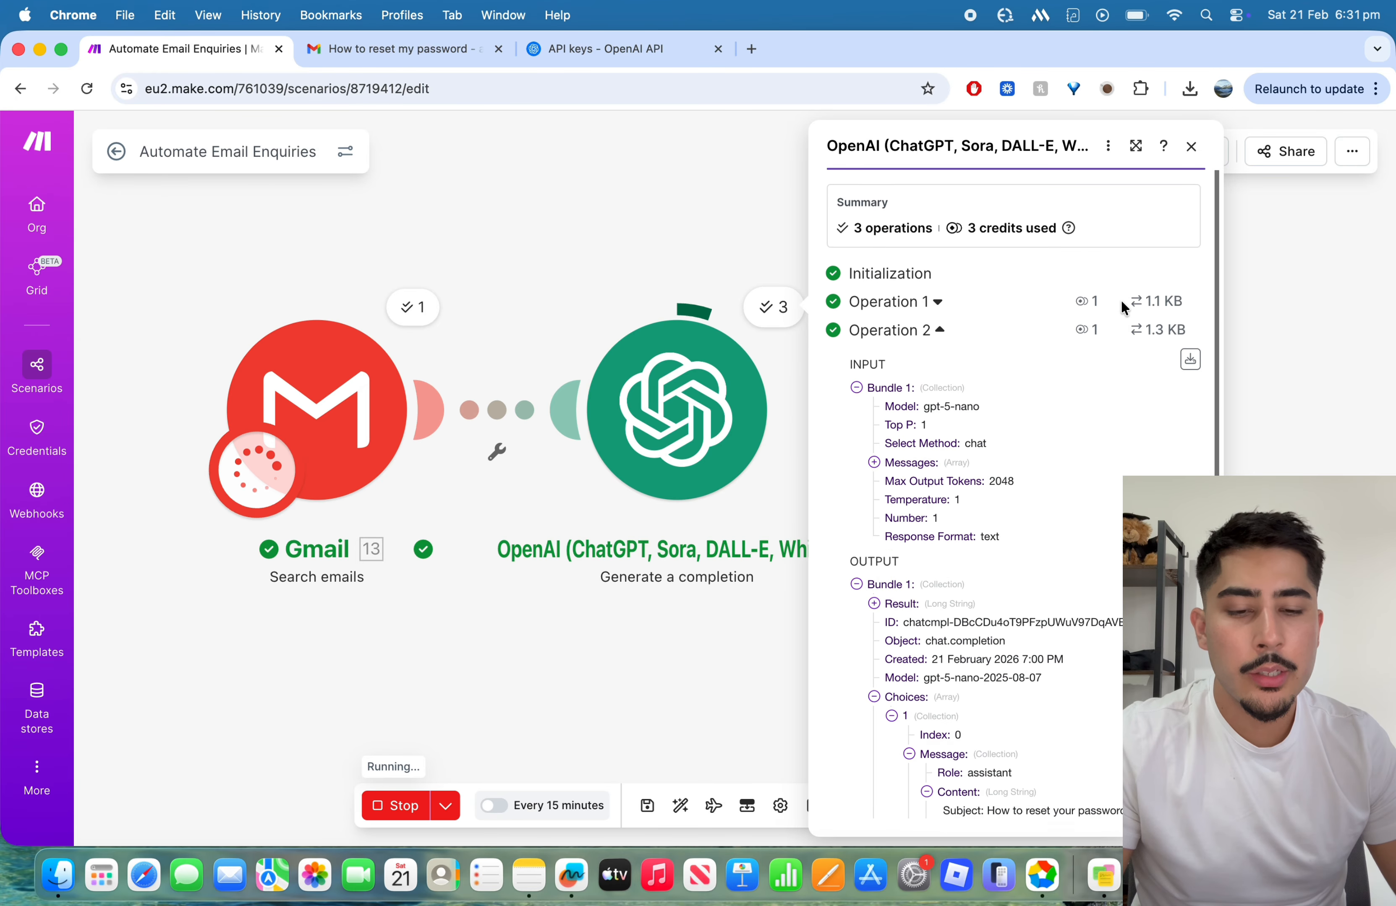
pyautogui.scroll(-10, 1121, 302)
pyautogui.scroll(10, 1121, 302)
pyautogui.click(1200, 153)
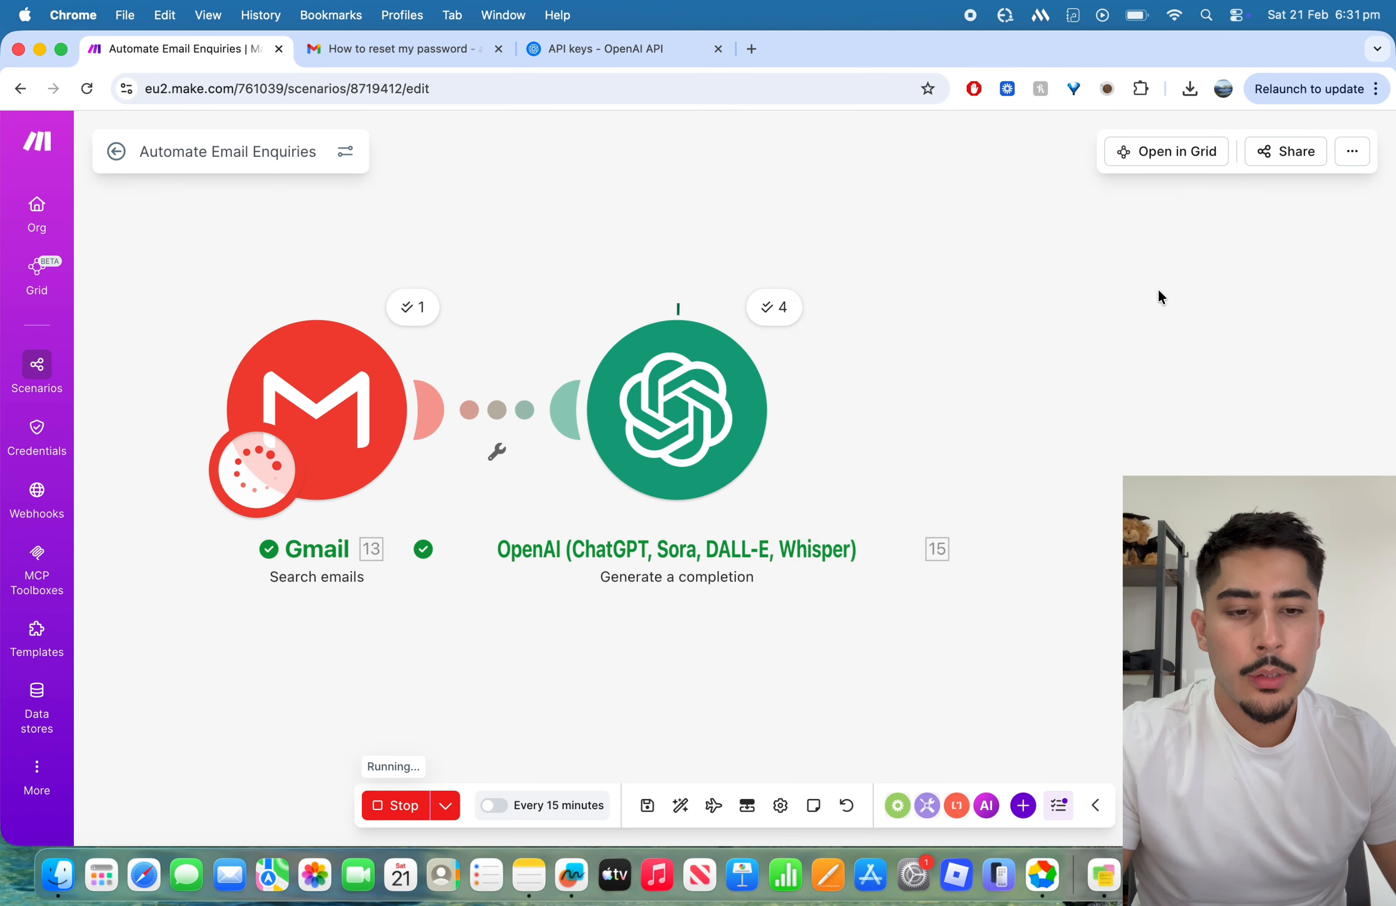
# Step: Stop the running scenario and move the OpenAI module farther from the Gmail module to widen the gap between them
pyautogui.click(406, 806)
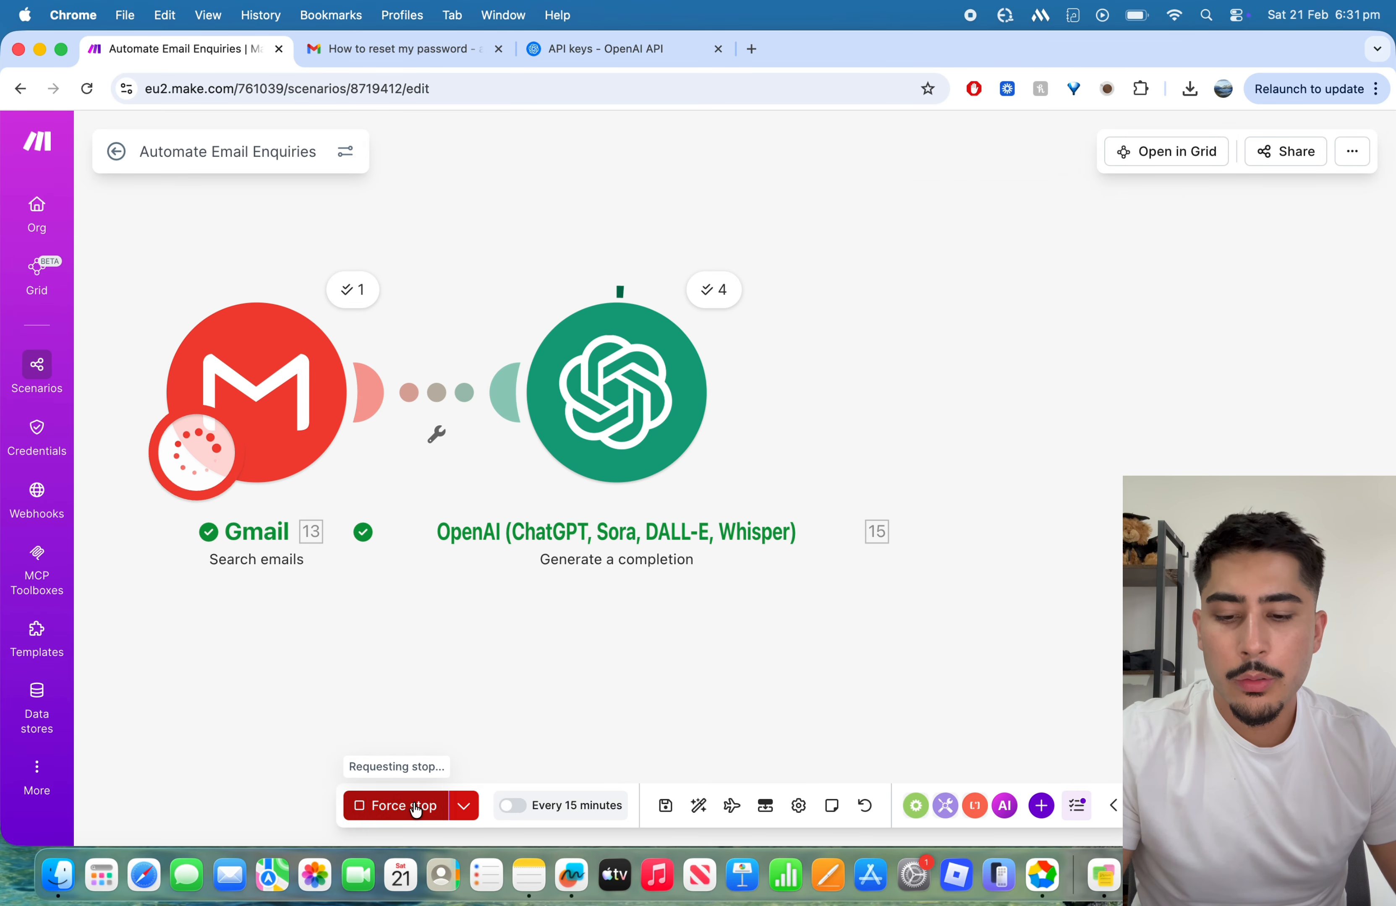
pyautogui.moveTo(439, 719); pyautogui.dragTo(700, 692)
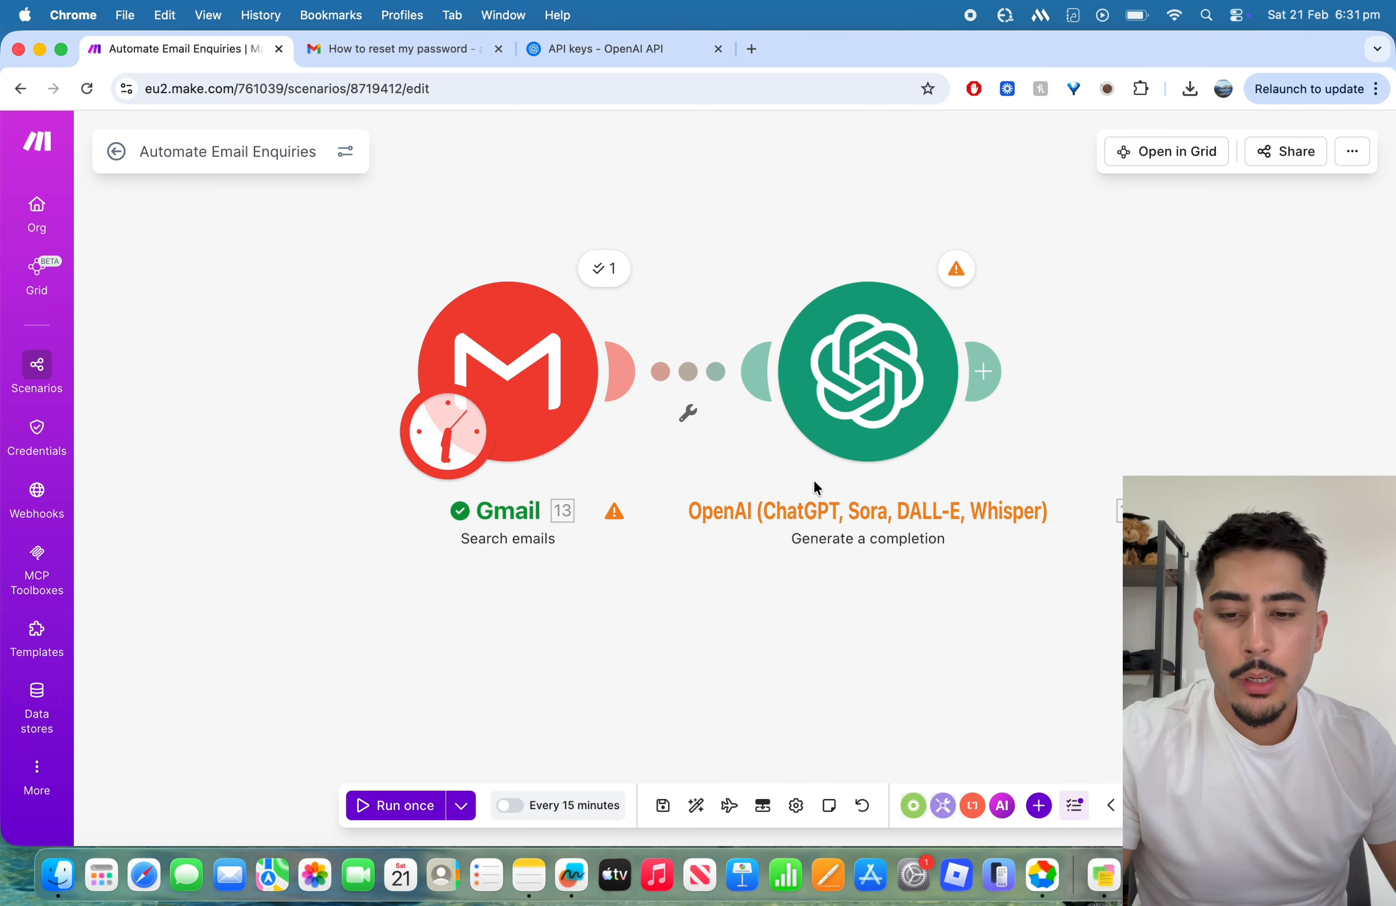
pyautogui.moveTo(848, 401); pyautogui.dragTo(1128, 412)
pyautogui.moveTo(1064, 633); pyautogui.dragTo(860, 639)
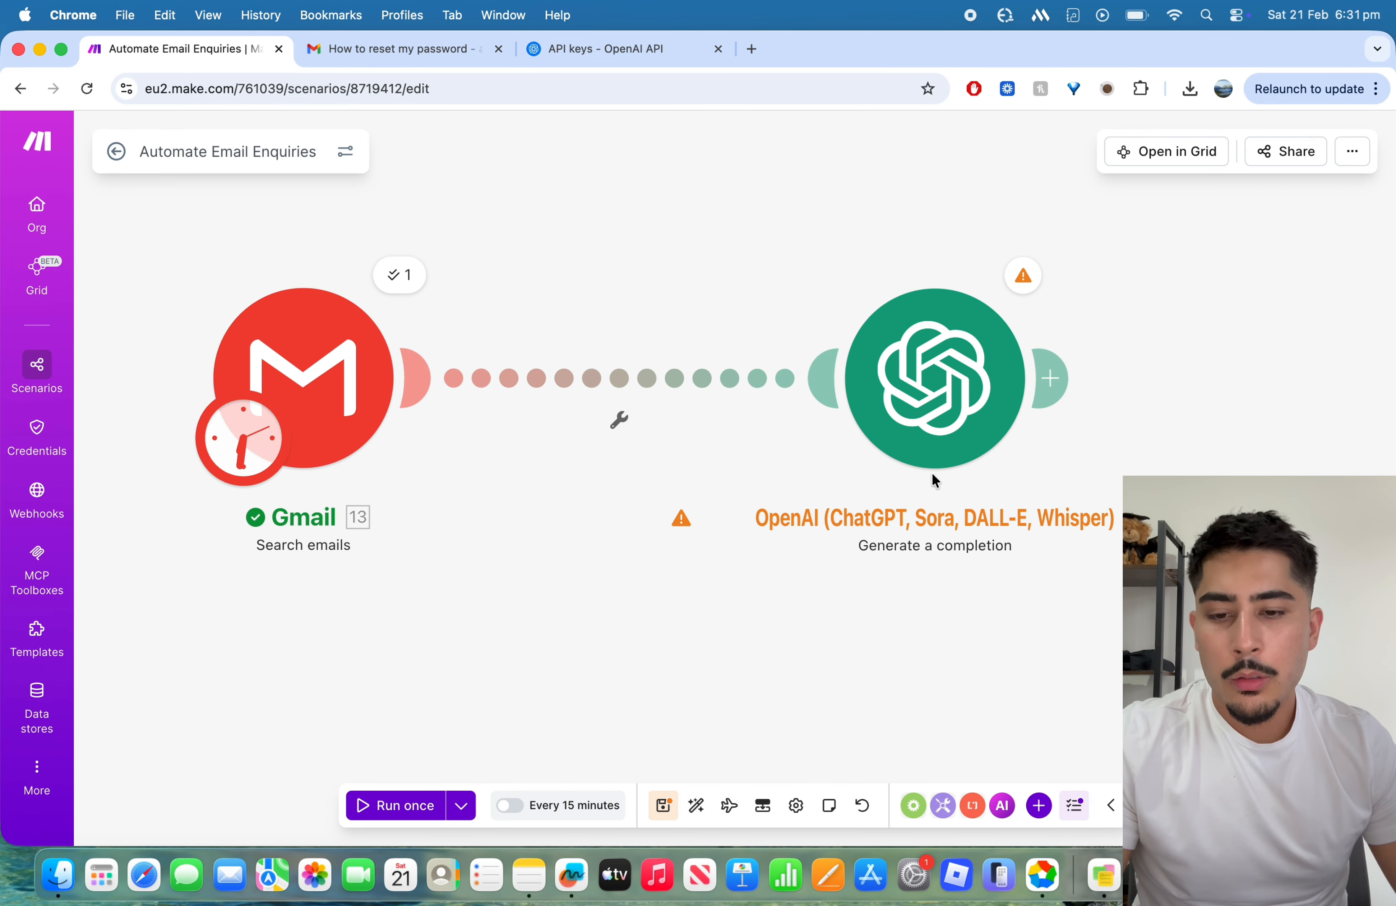
pyautogui.moveTo(940, 441); pyautogui.dragTo(862, 441)
pyautogui.moveTo(574, 681); pyautogui.dragTo(682, 679)
pyautogui.moveTo(913, 434); pyautogui.dragTo(830, 428)
pyautogui.click(689, 415)
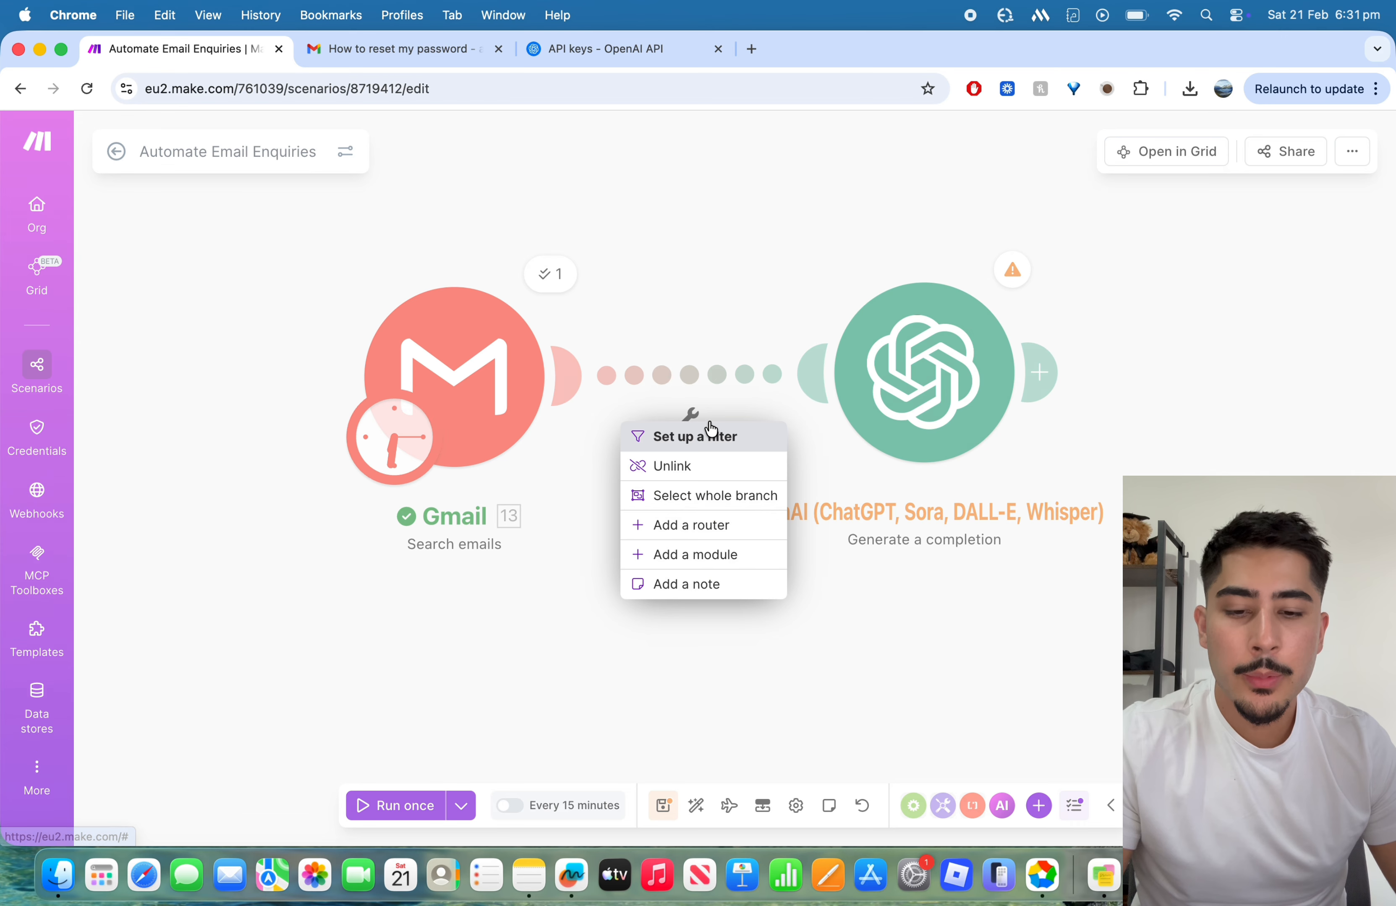
pyautogui.click(761, 434)
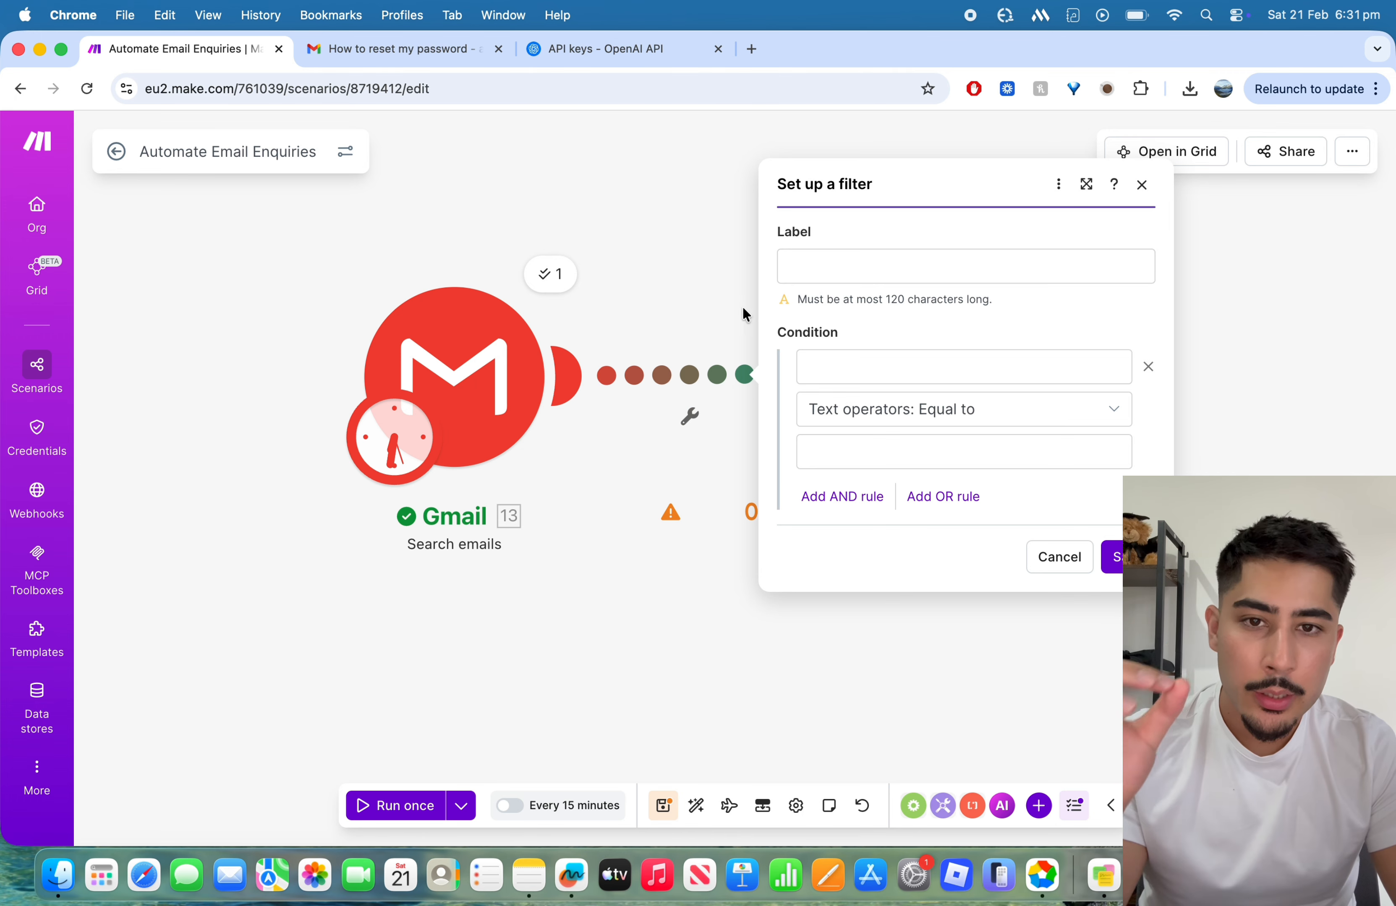
pyautogui.click(816, 264)
pyautogui.write('Filter for password reset.')
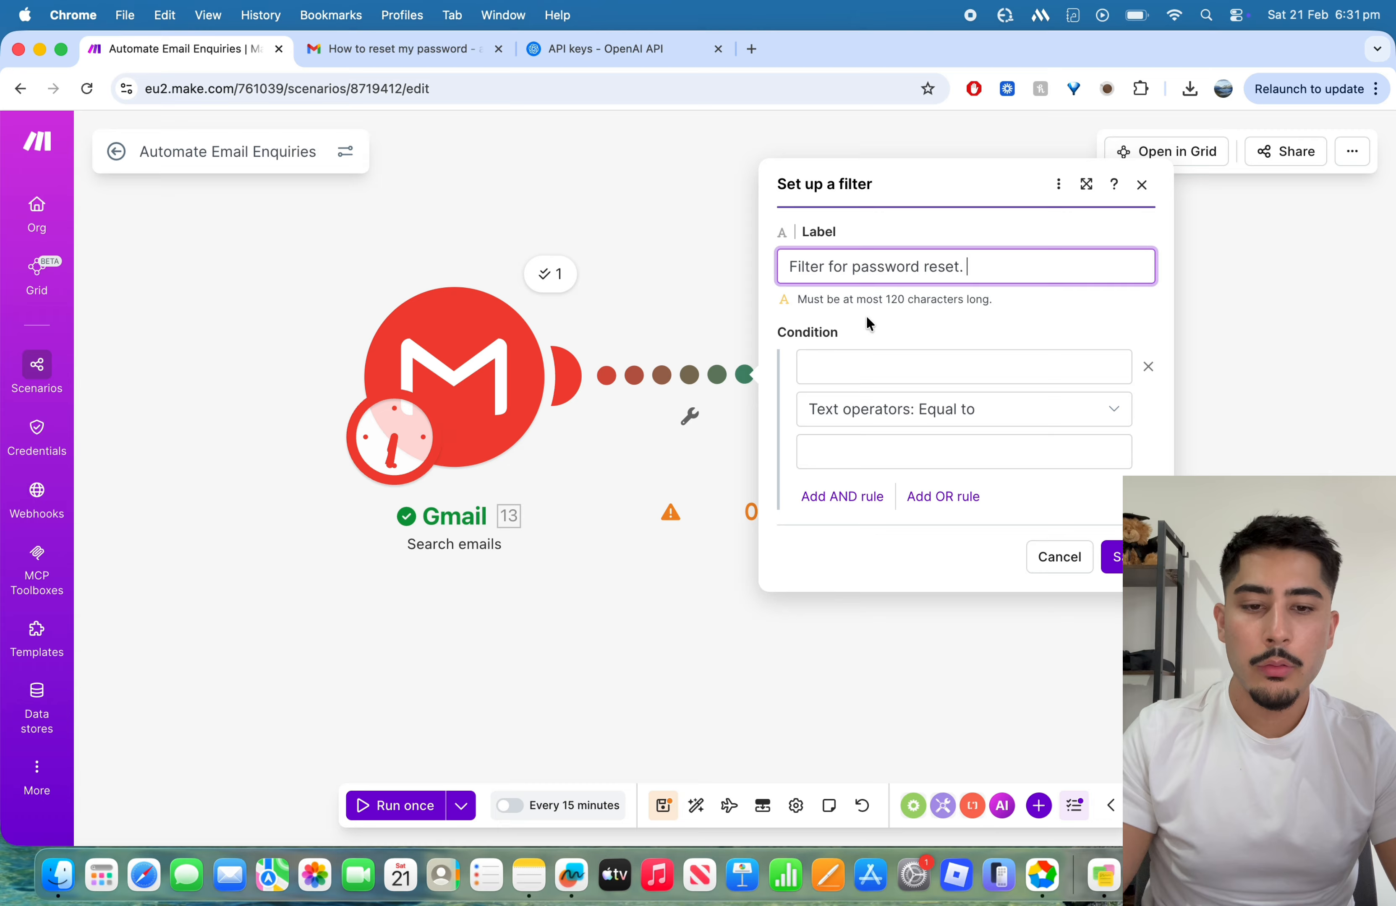
pyautogui.click(981, 346)
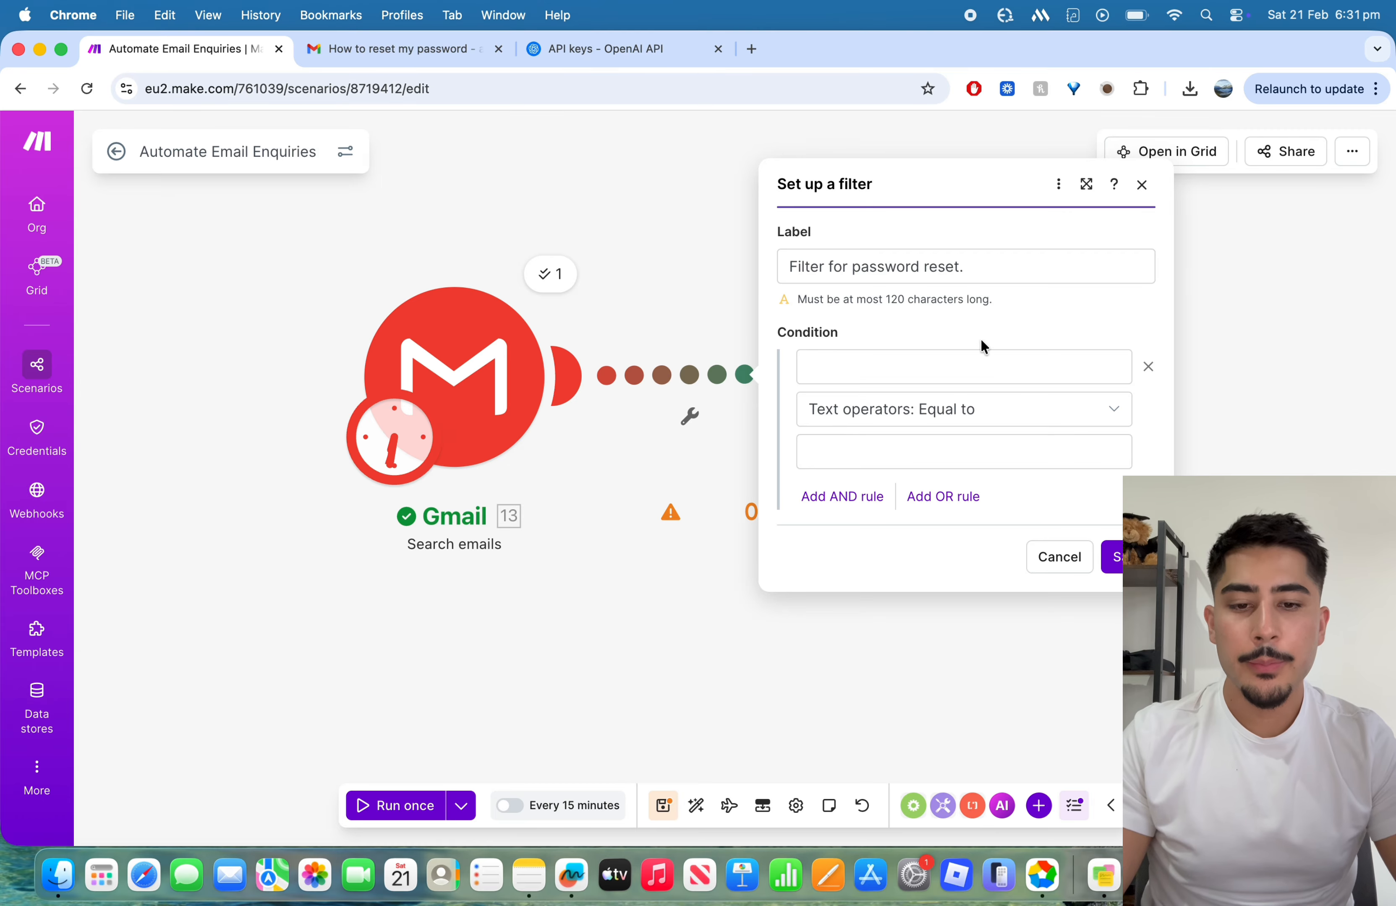
pyautogui.click(899, 365)
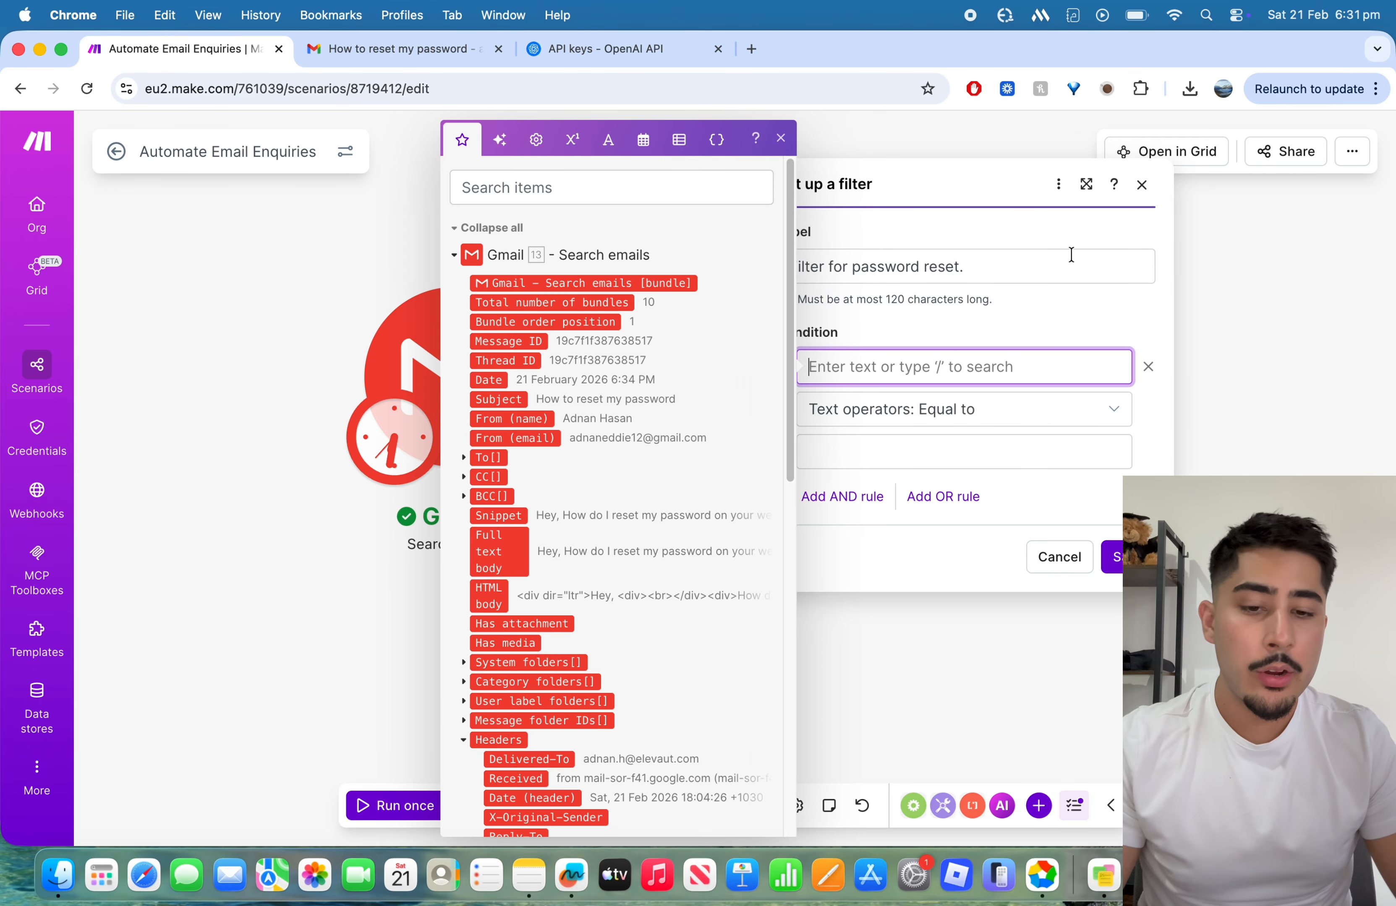
pyautogui.click(1142, 184)
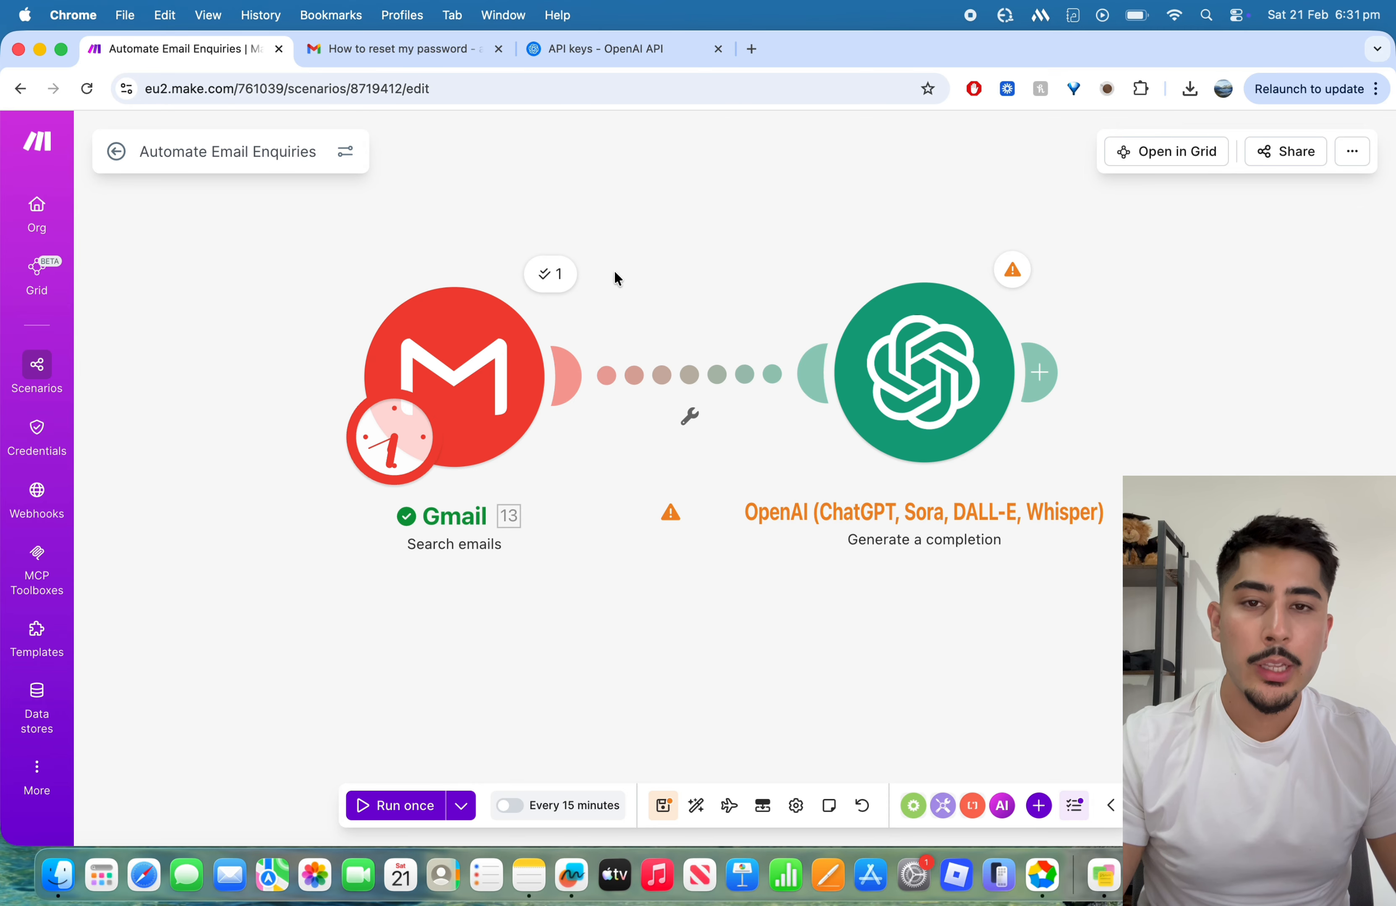
pyautogui.click(445, 439)
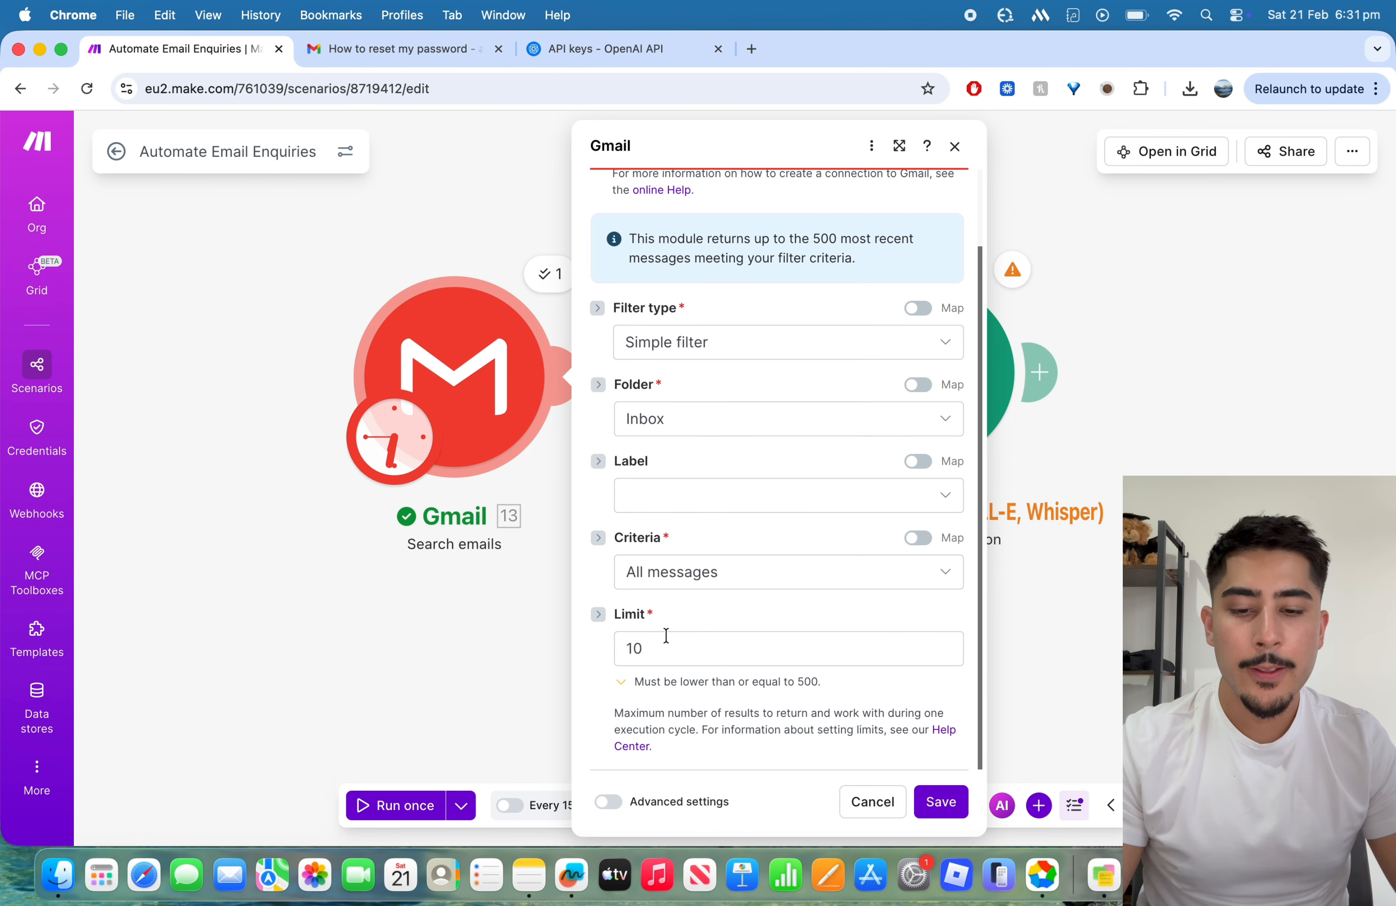
pyautogui.click(935, 800)
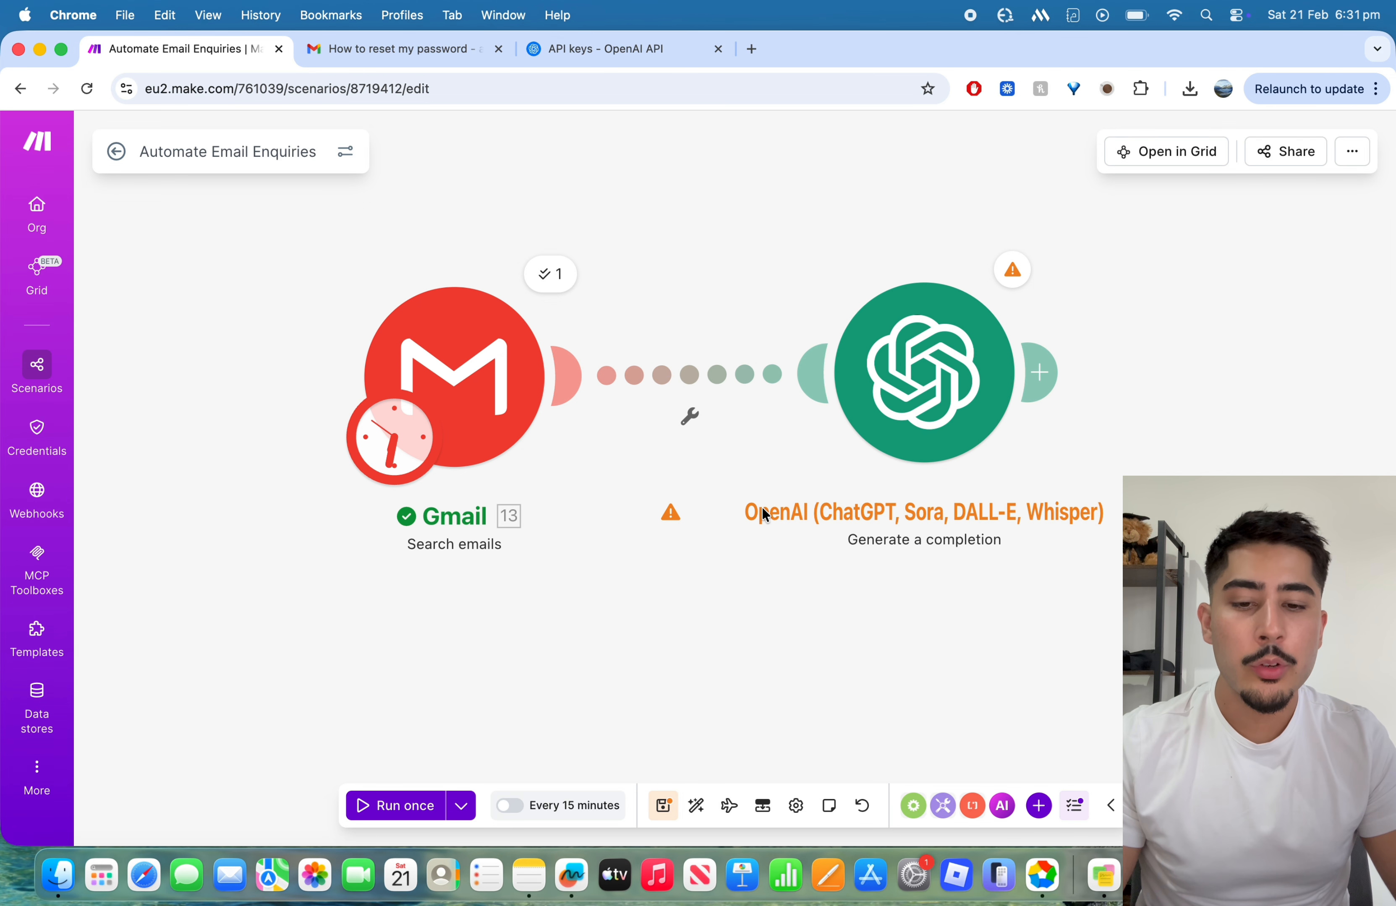
# Step: Set up a filter between the Gmail and OpenAI modules and label it "Filter for password reset."
pyautogui.click(693, 414)
pyautogui.click(714, 438)
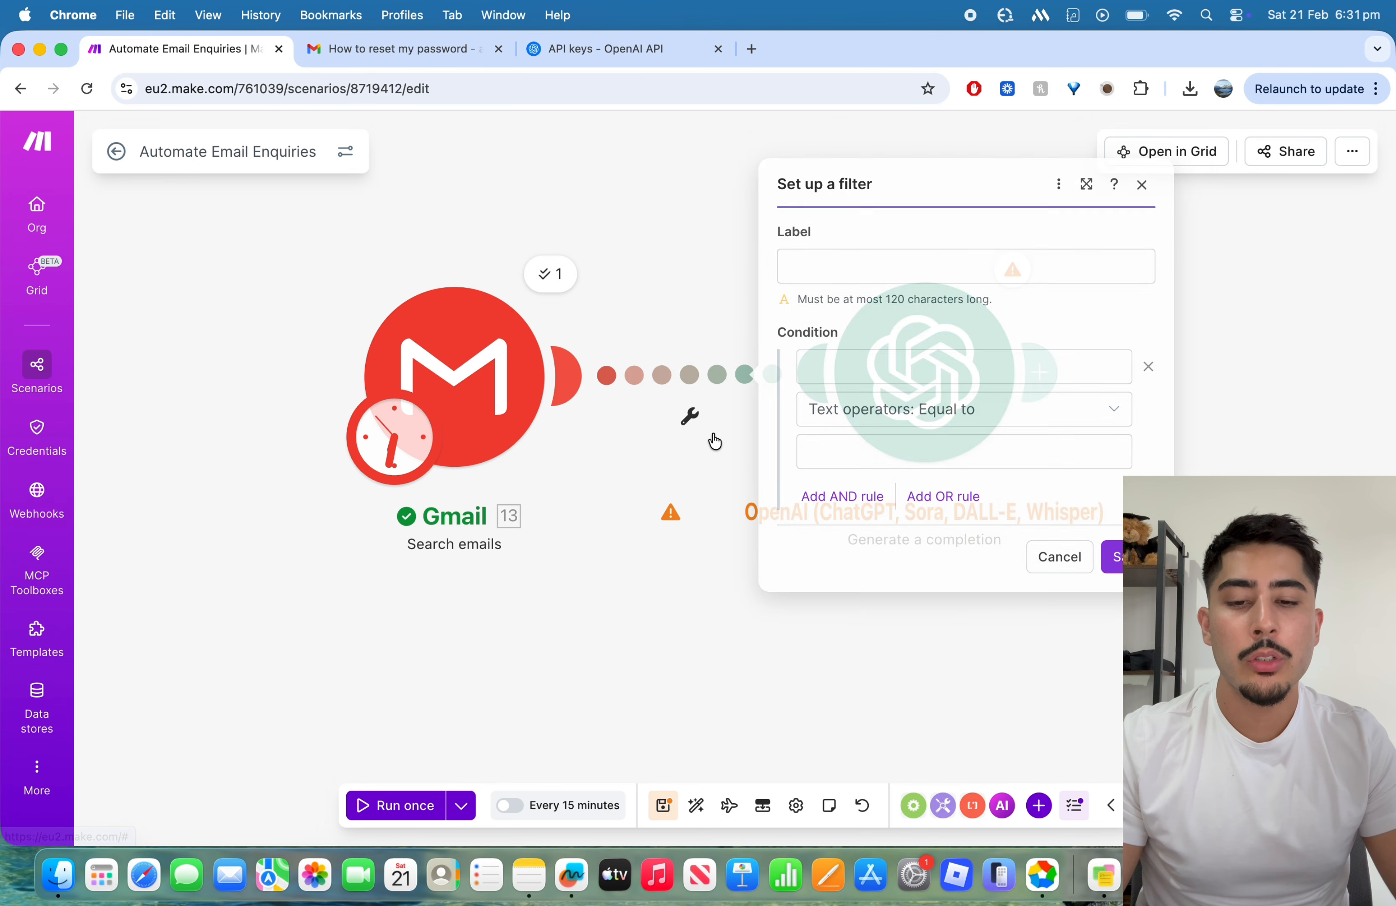
pyautogui.click(975, 269)
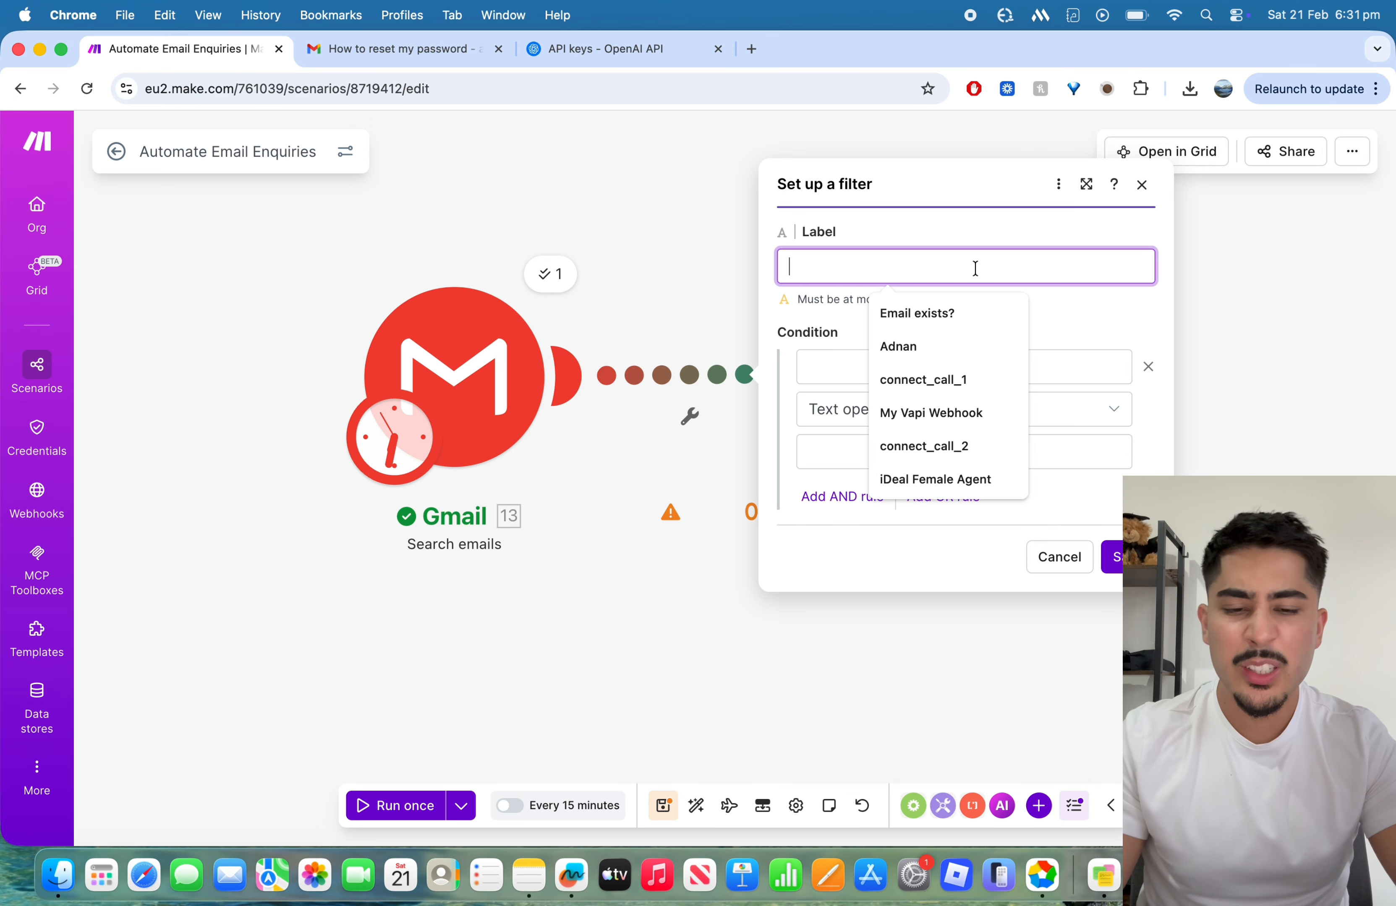
pyautogui.write('Filter for')
pyautogui.click(952, 313)
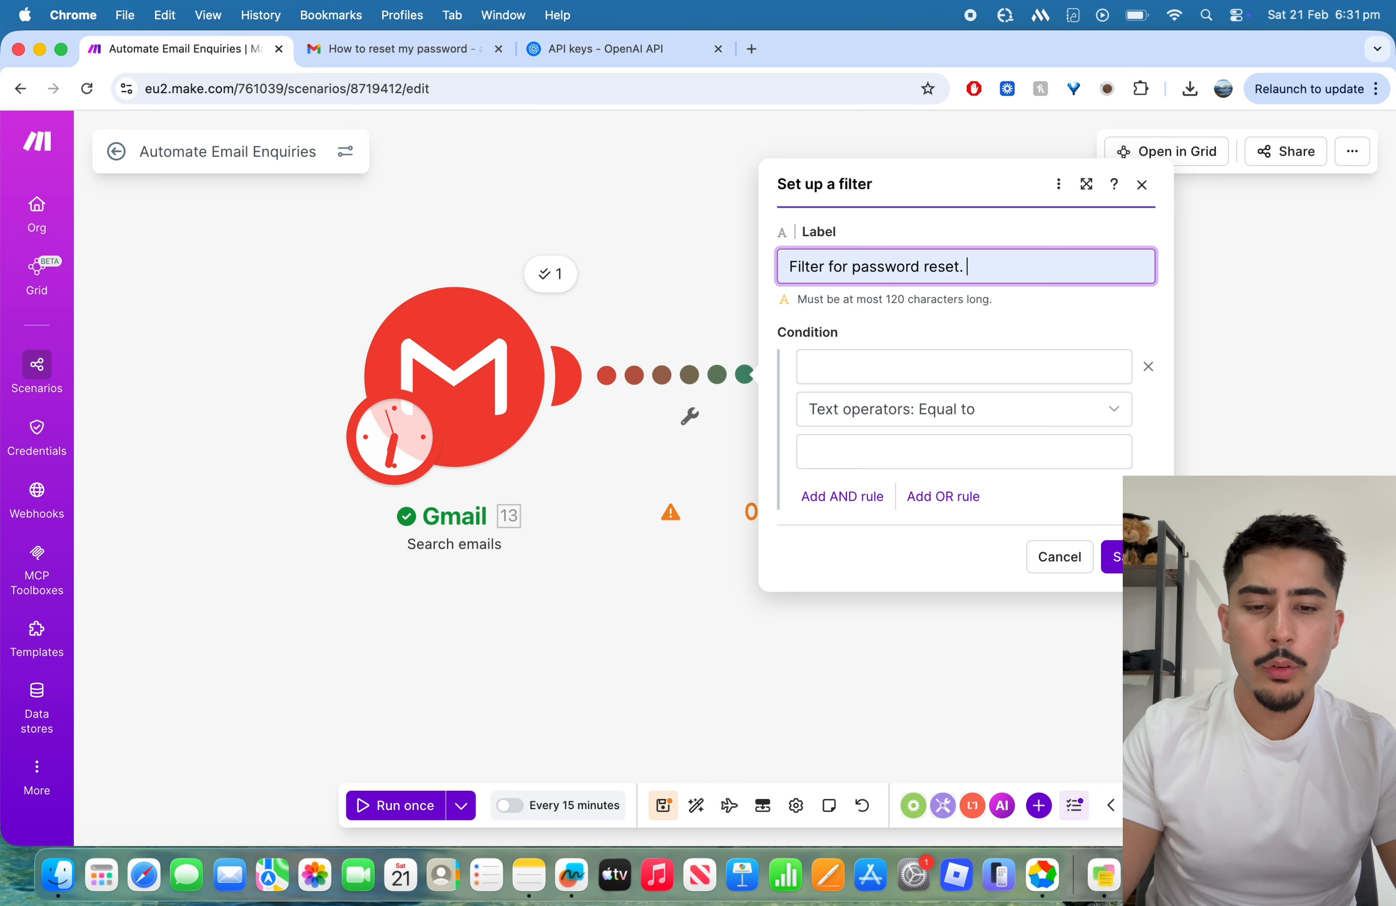
# Step: Set the filter condition to check the Gmail Full text body with the text operator Contains (case insensitive)
pyautogui.click(902, 374)
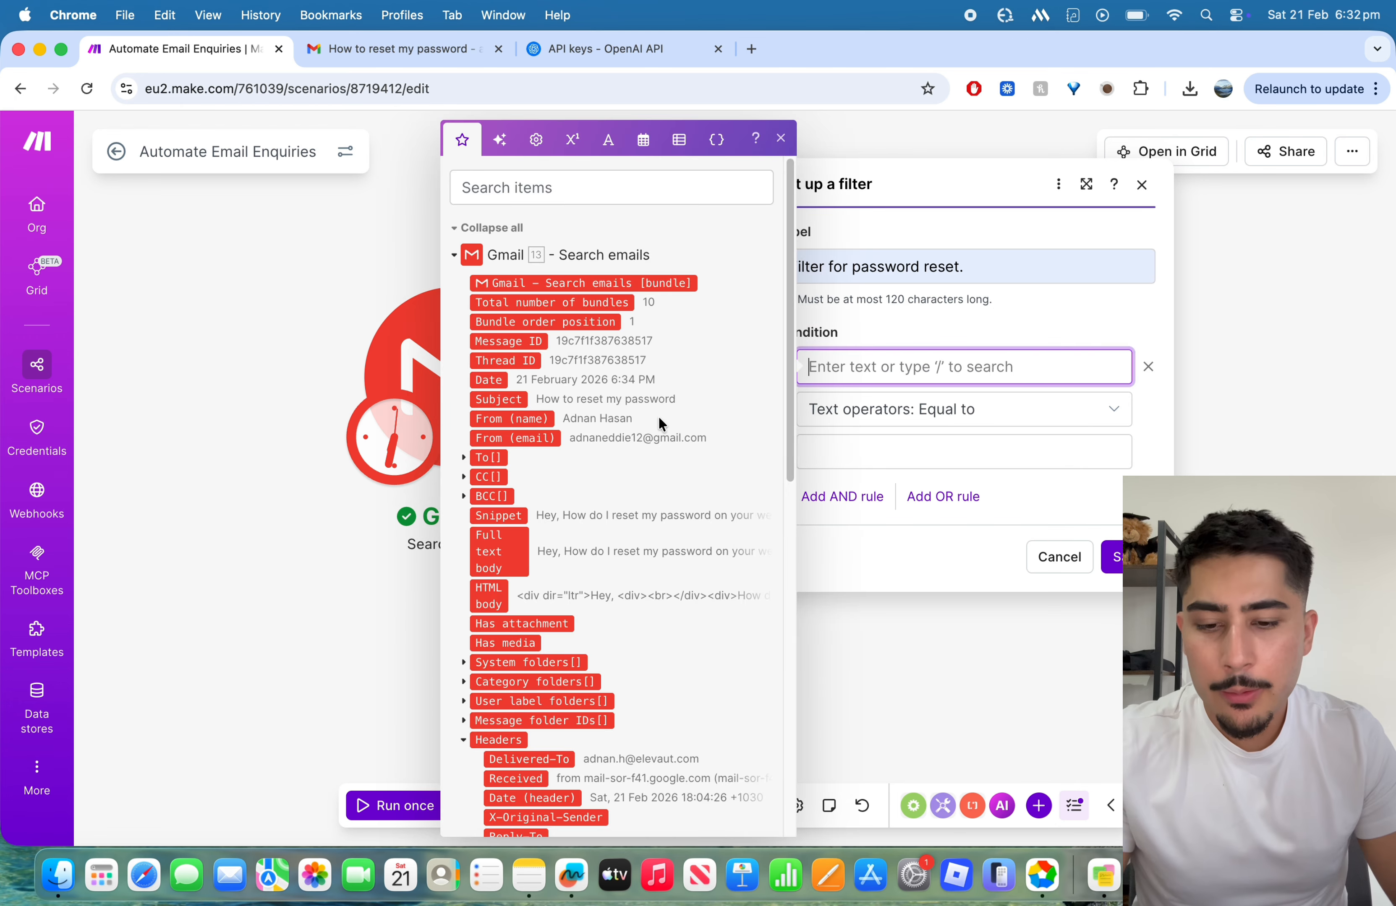
pyautogui.scroll(-3, 648, 424)
pyautogui.scroll(3, 648, 425)
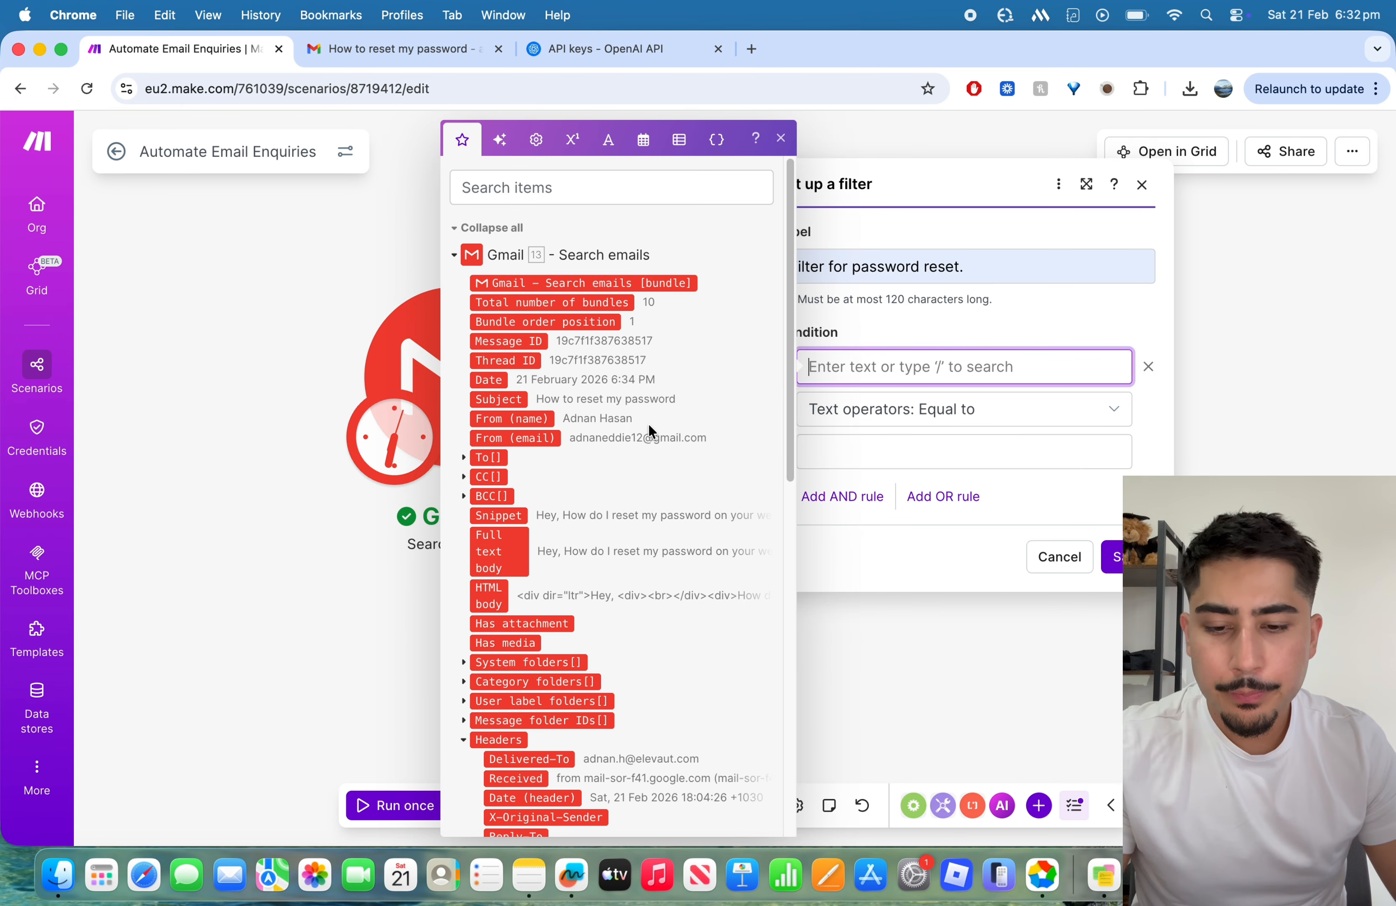
pyautogui.click(500, 542)
pyautogui.click(991, 412)
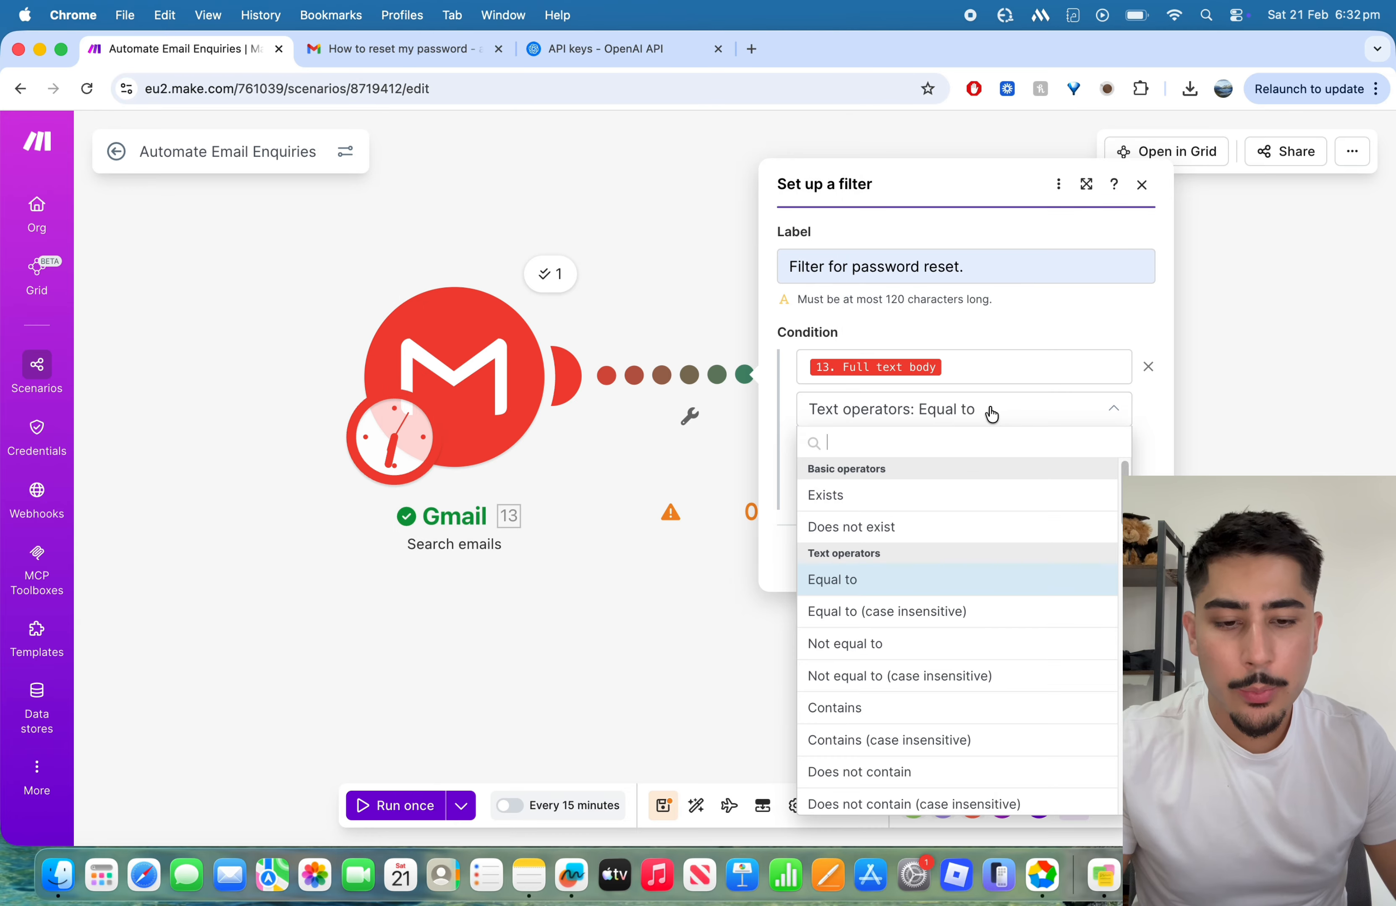
pyautogui.scroll(-2, 950, 611)
pyautogui.scroll(-1, 948, 610)
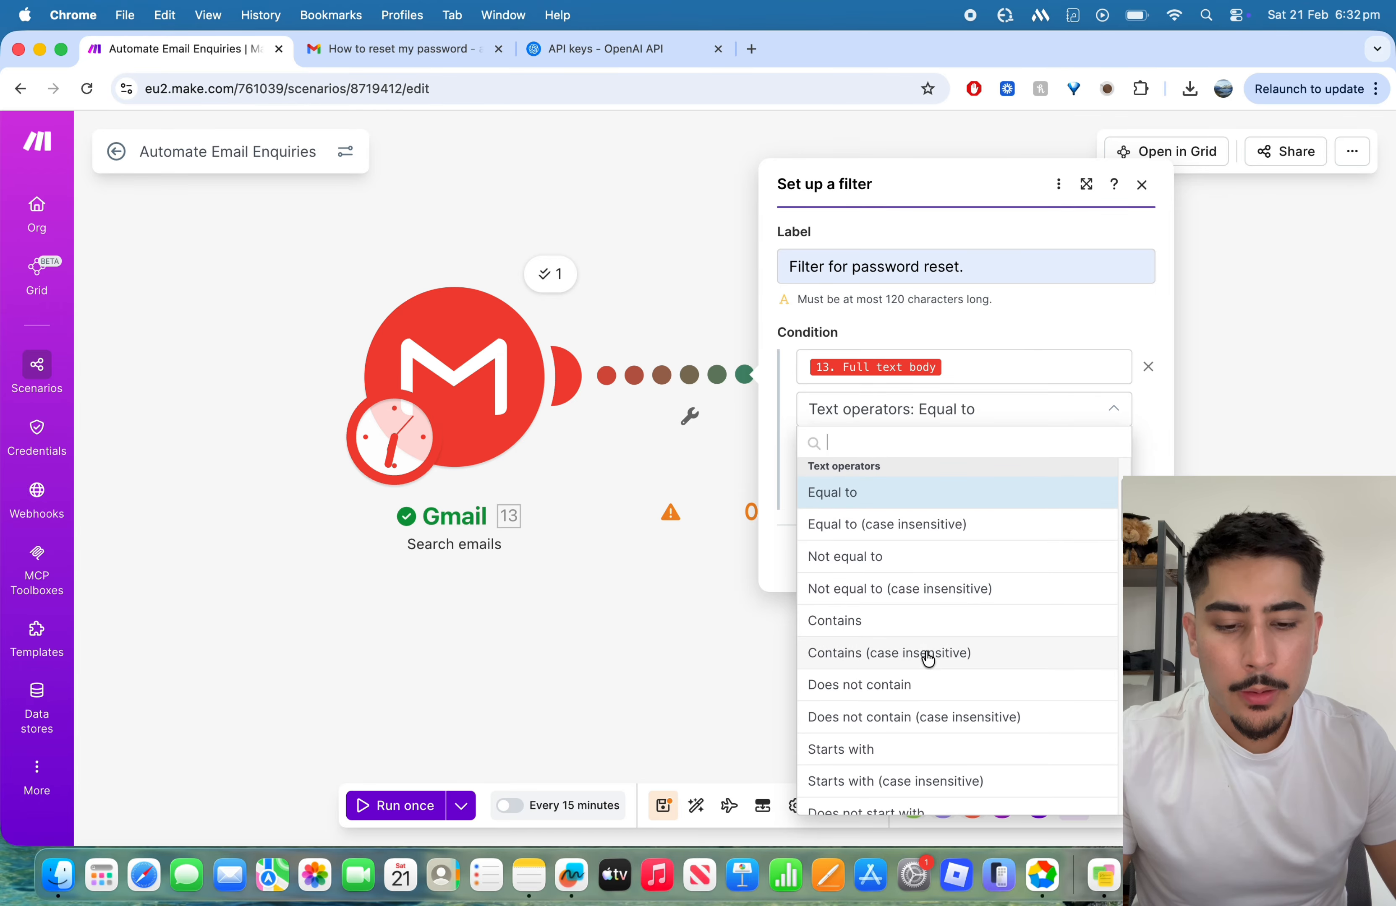
pyautogui.click(932, 653)
# Step: Enter "How do i reset my password" as the filter's comparison text and save the filter
pyautogui.click(920, 451)
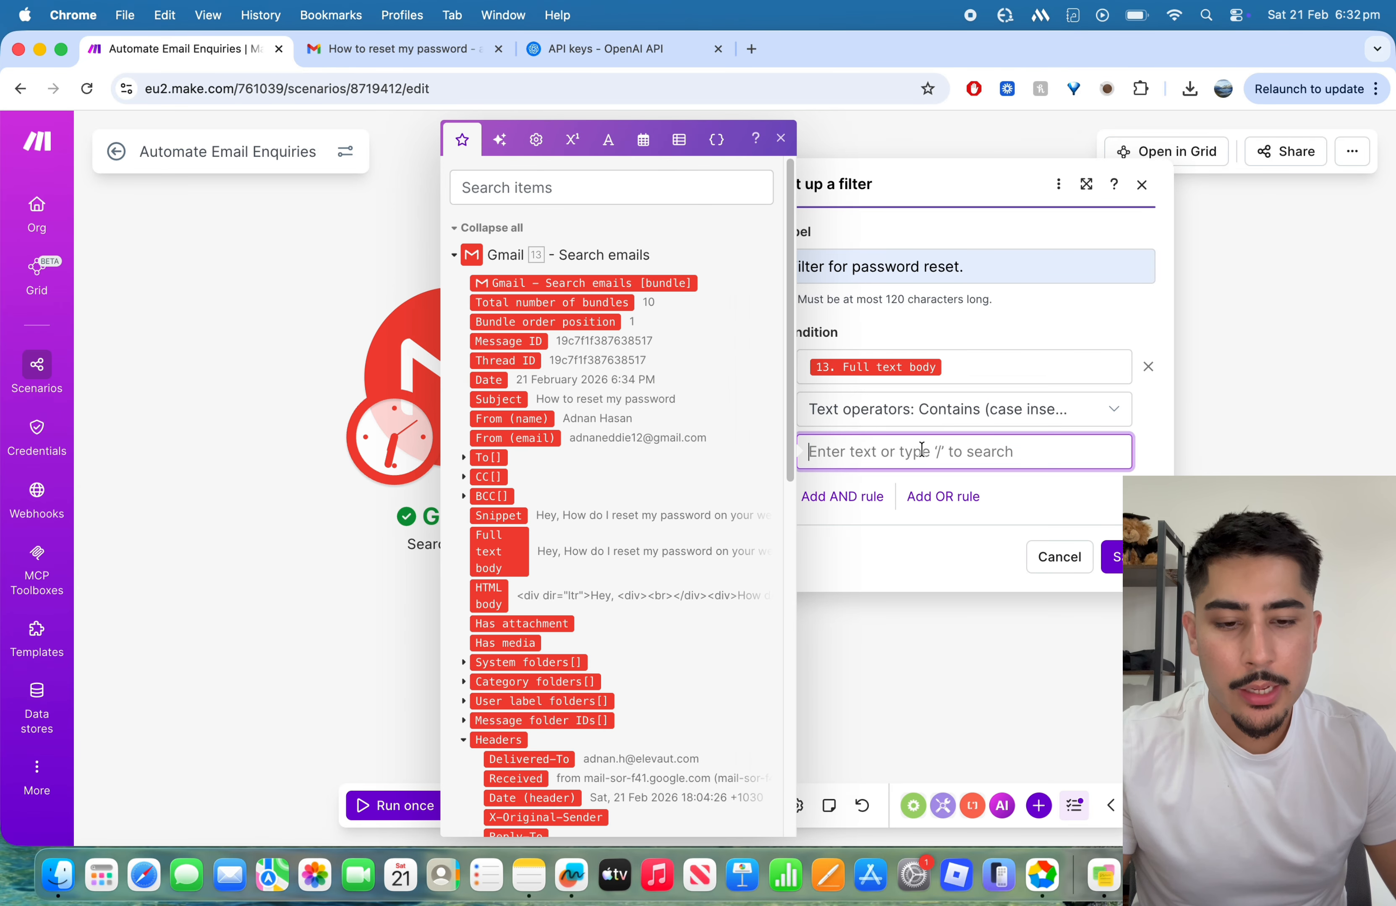
pyautogui.scroll(-2, 610, 516)
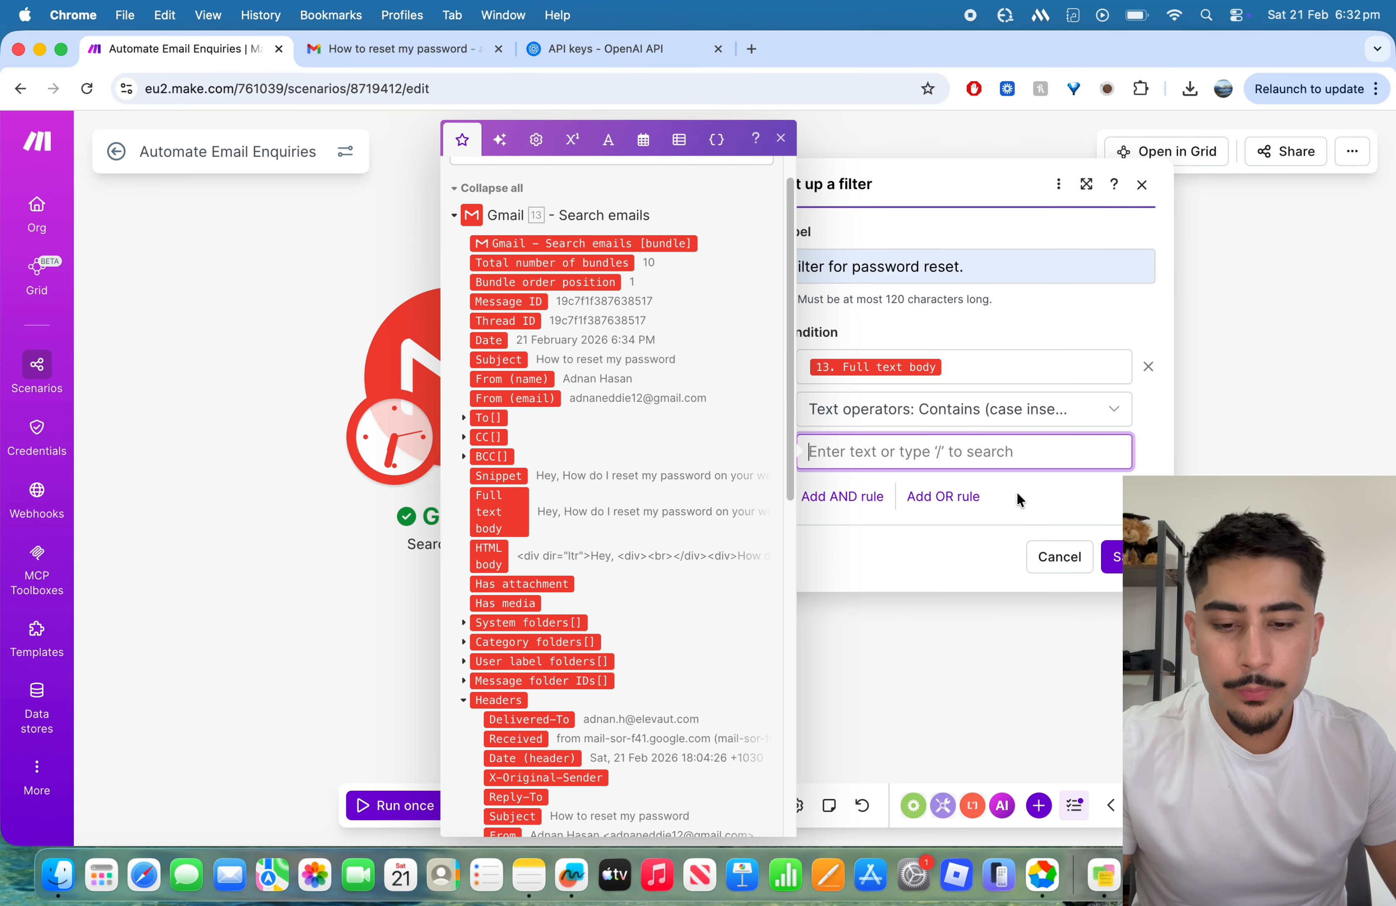
pyautogui.write('How do i re')
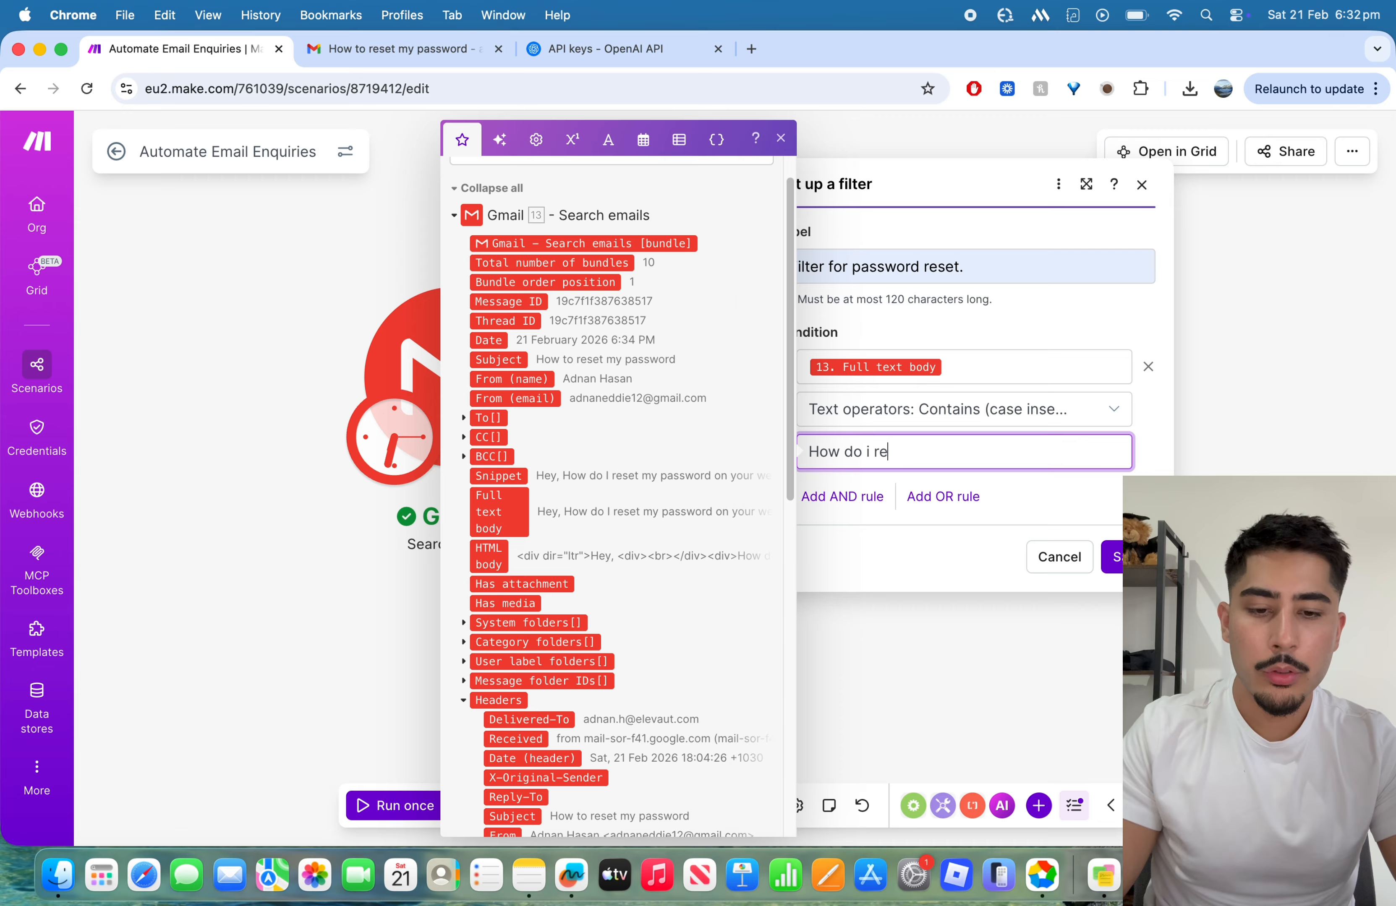
pyautogui.write('set my passwor')
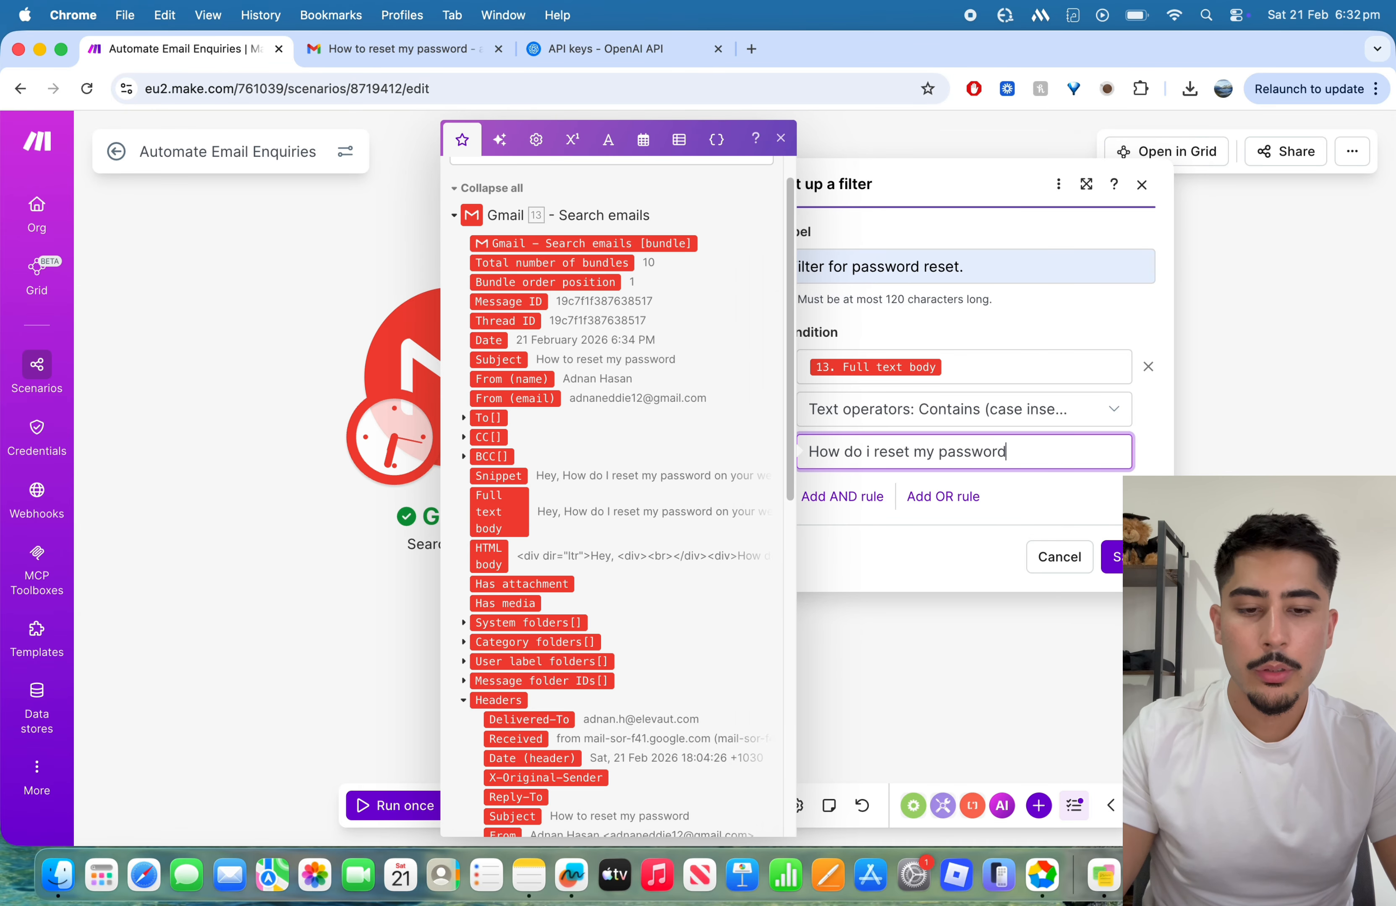
pyautogui.write('d')
pyautogui.click(1094, 516)
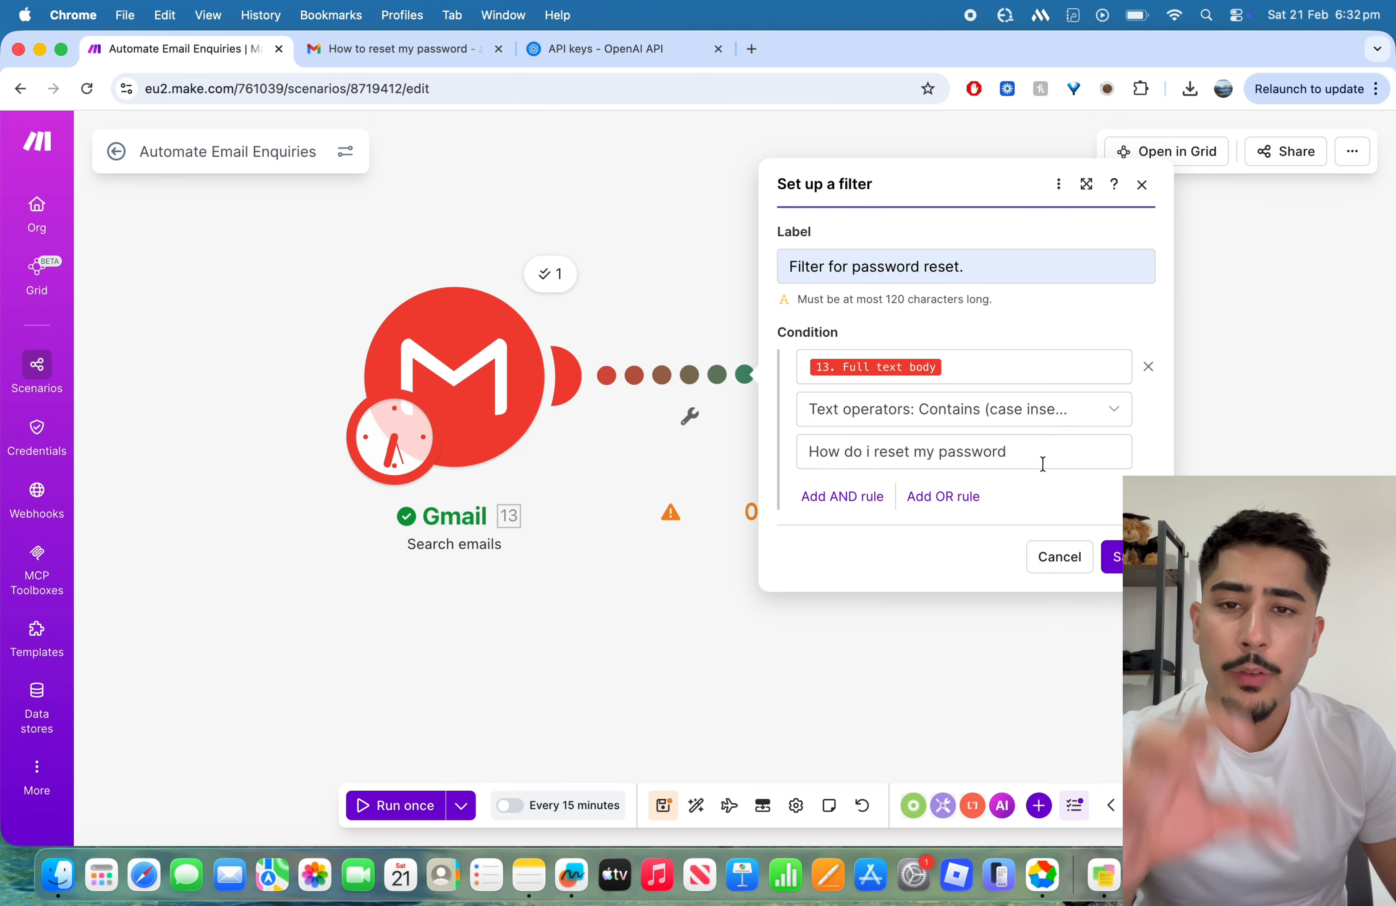
pyautogui.click(996, 409)
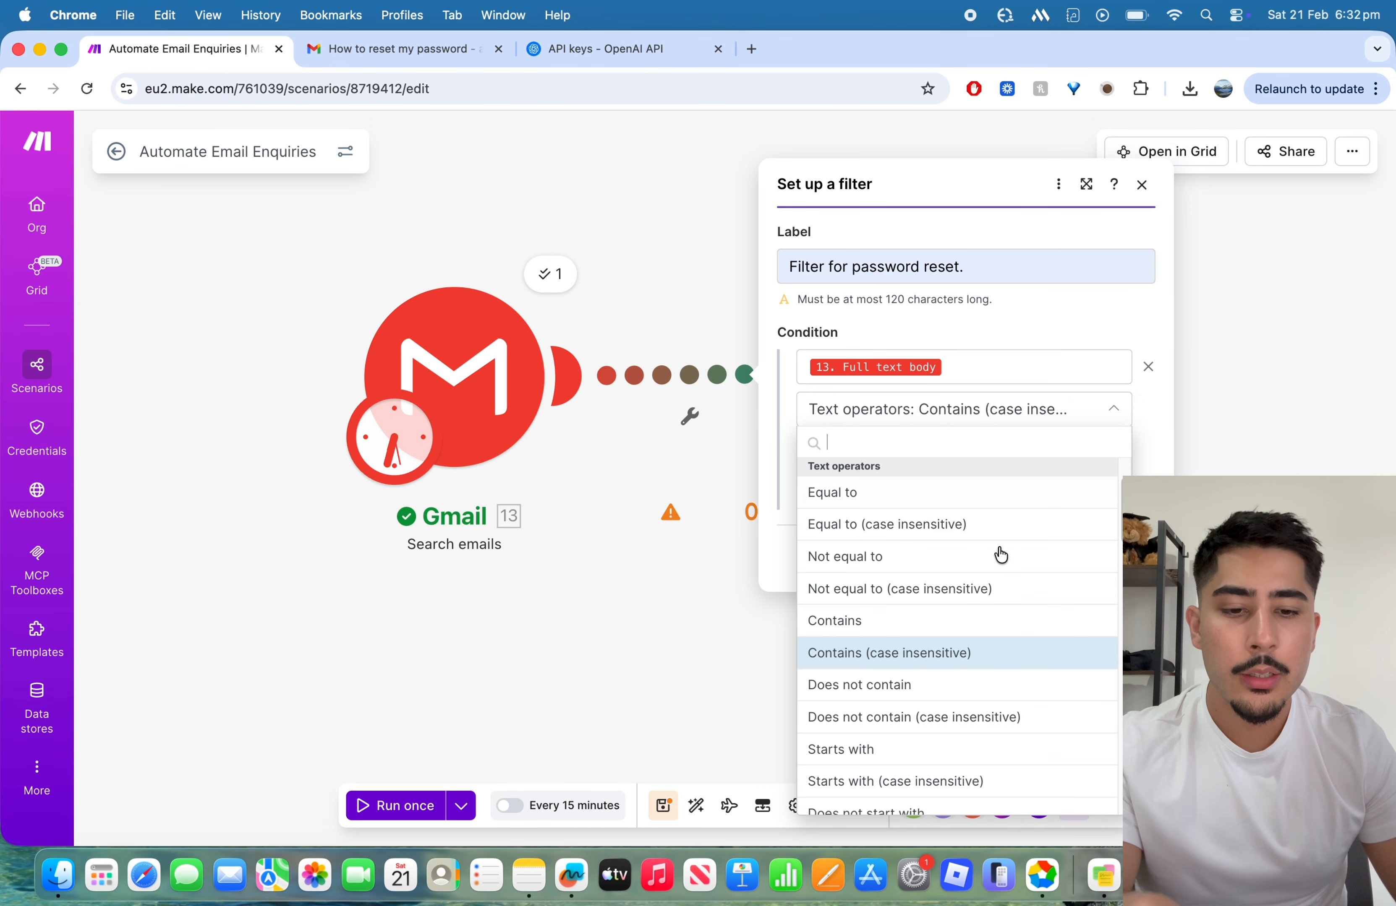
pyautogui.click(977, 424)
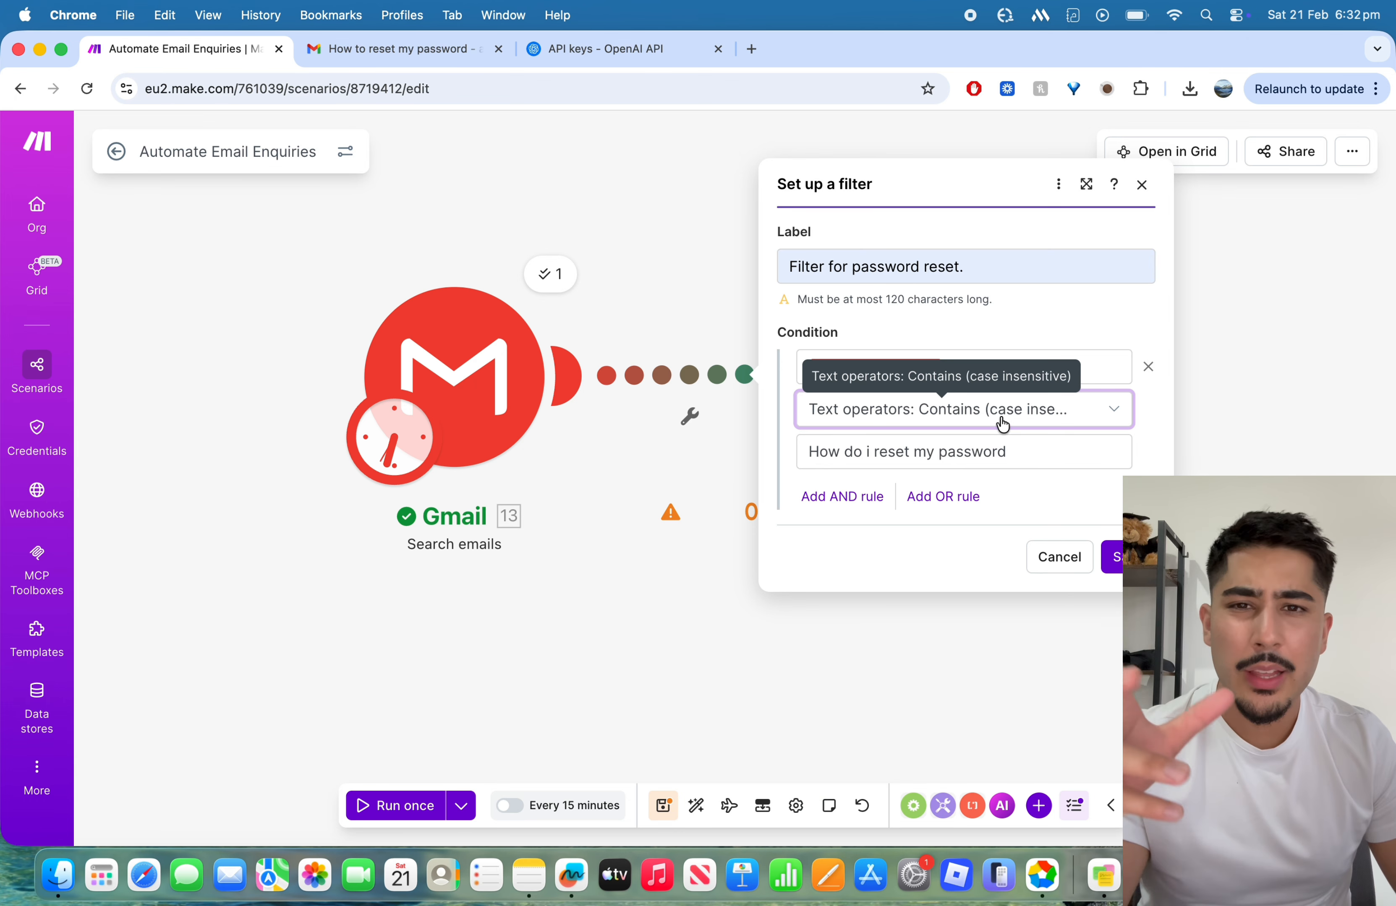
pyautogui.click(1115, 557)
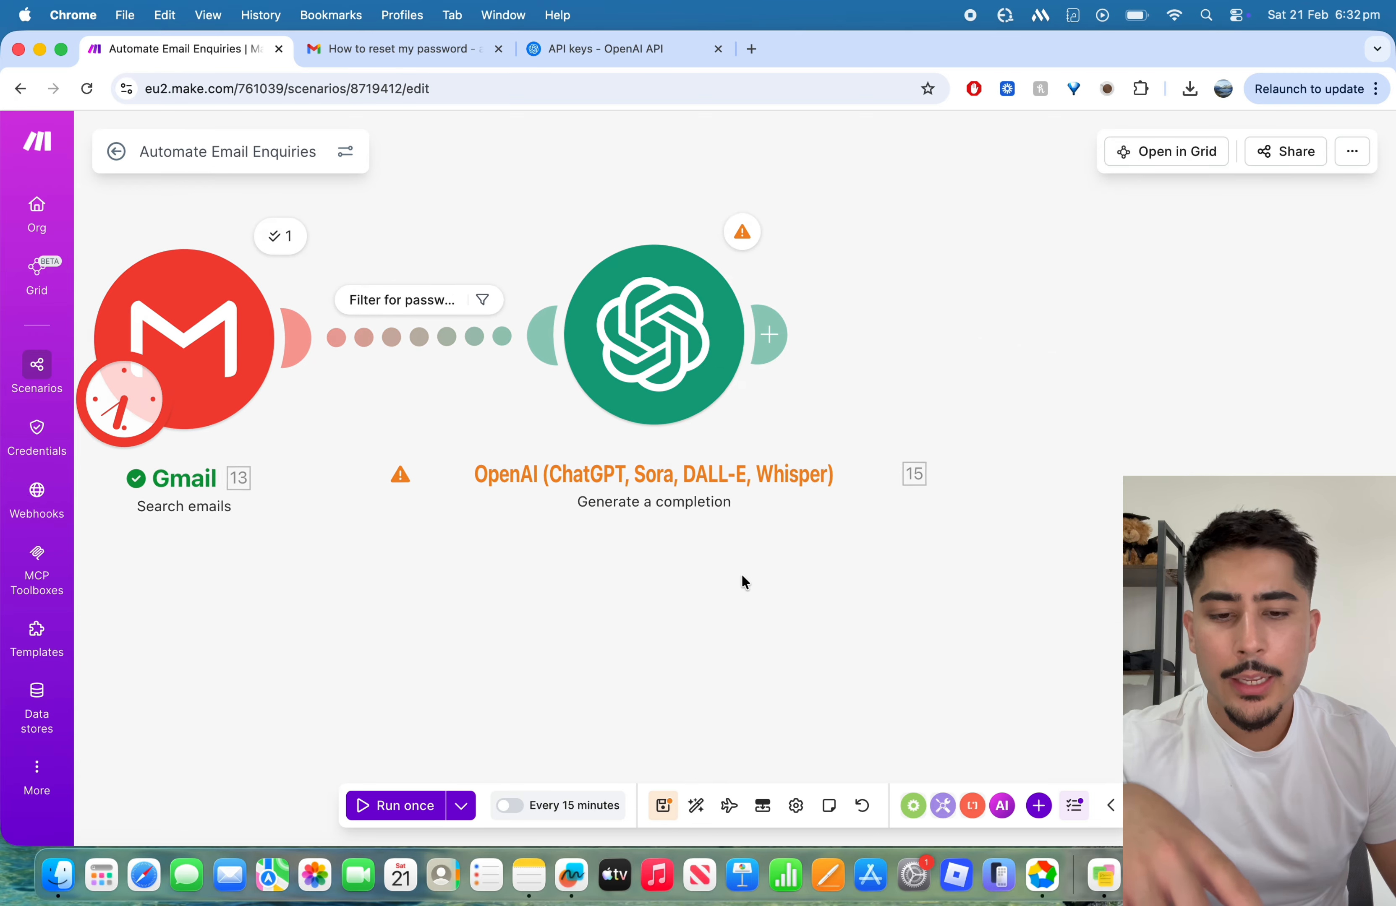
# Step: Save the scenario and run it once to test the password reset filter
pyautogui.moveTo(741, 576); pyautogui.dragTo(780, 587)
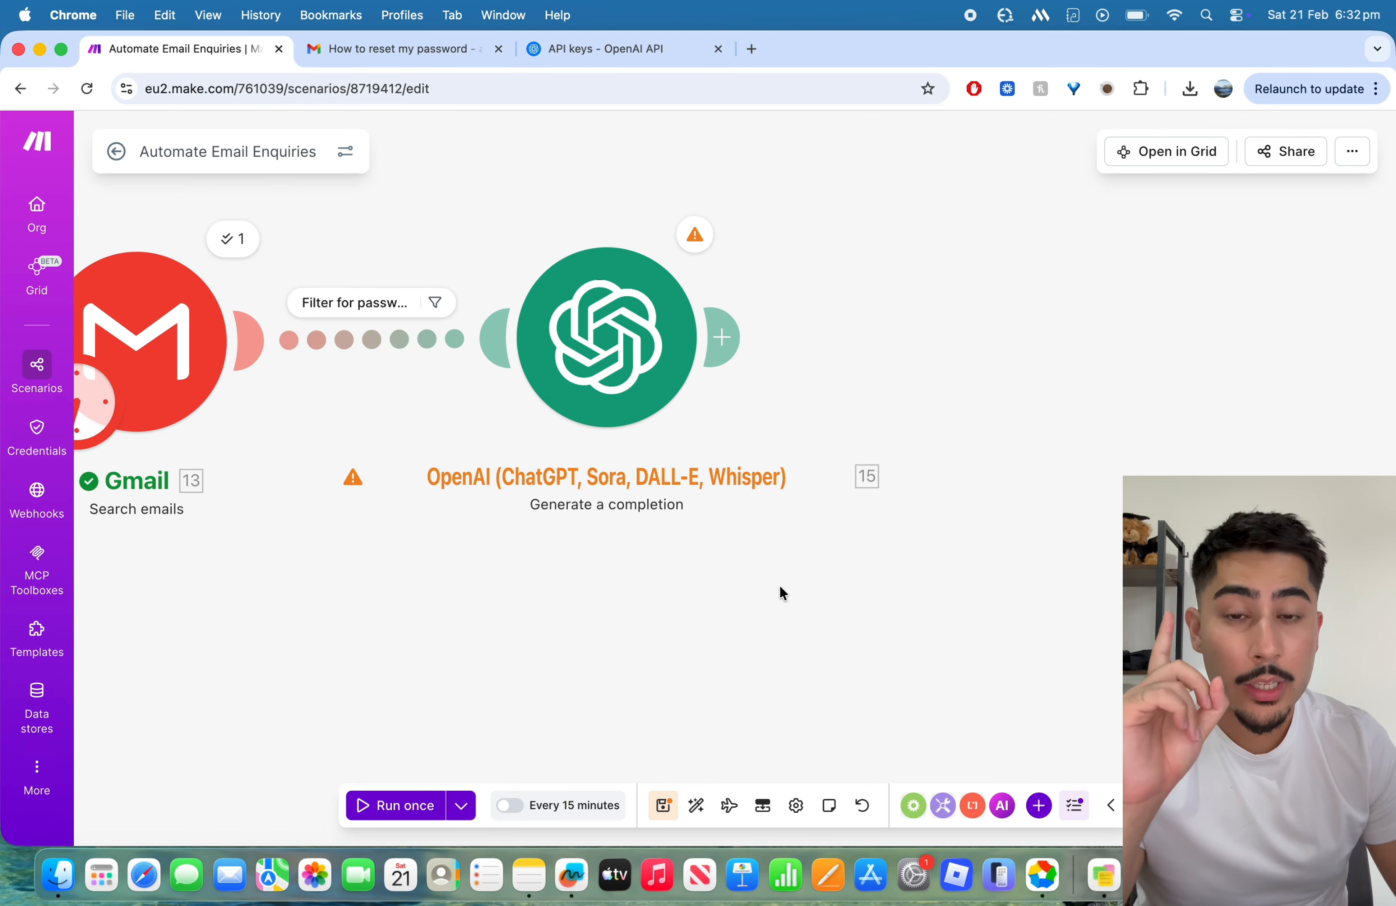
pyautogui.click(663, 805)
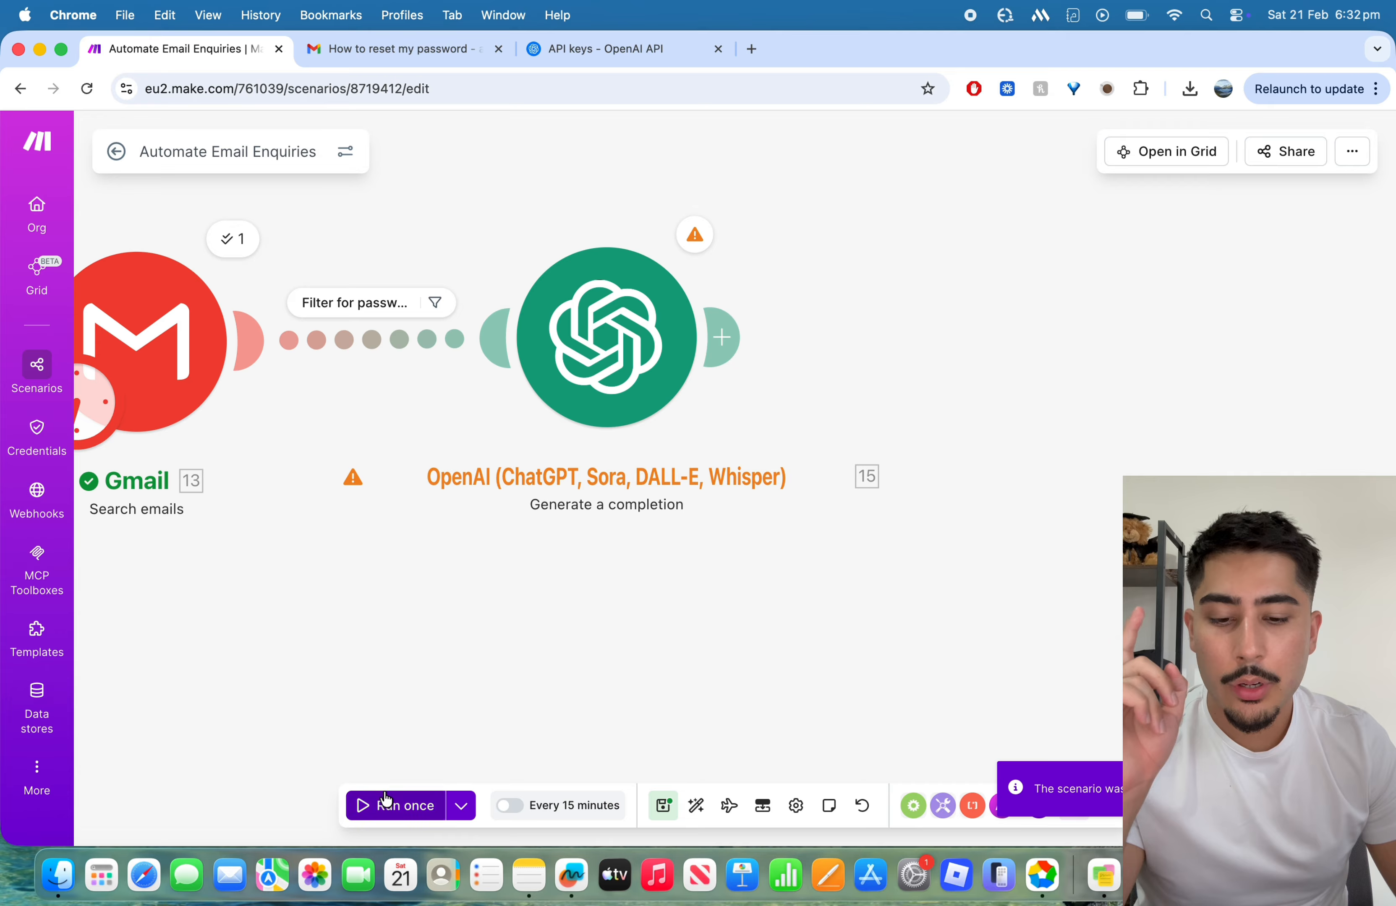
pyautogui.click(383, 805)
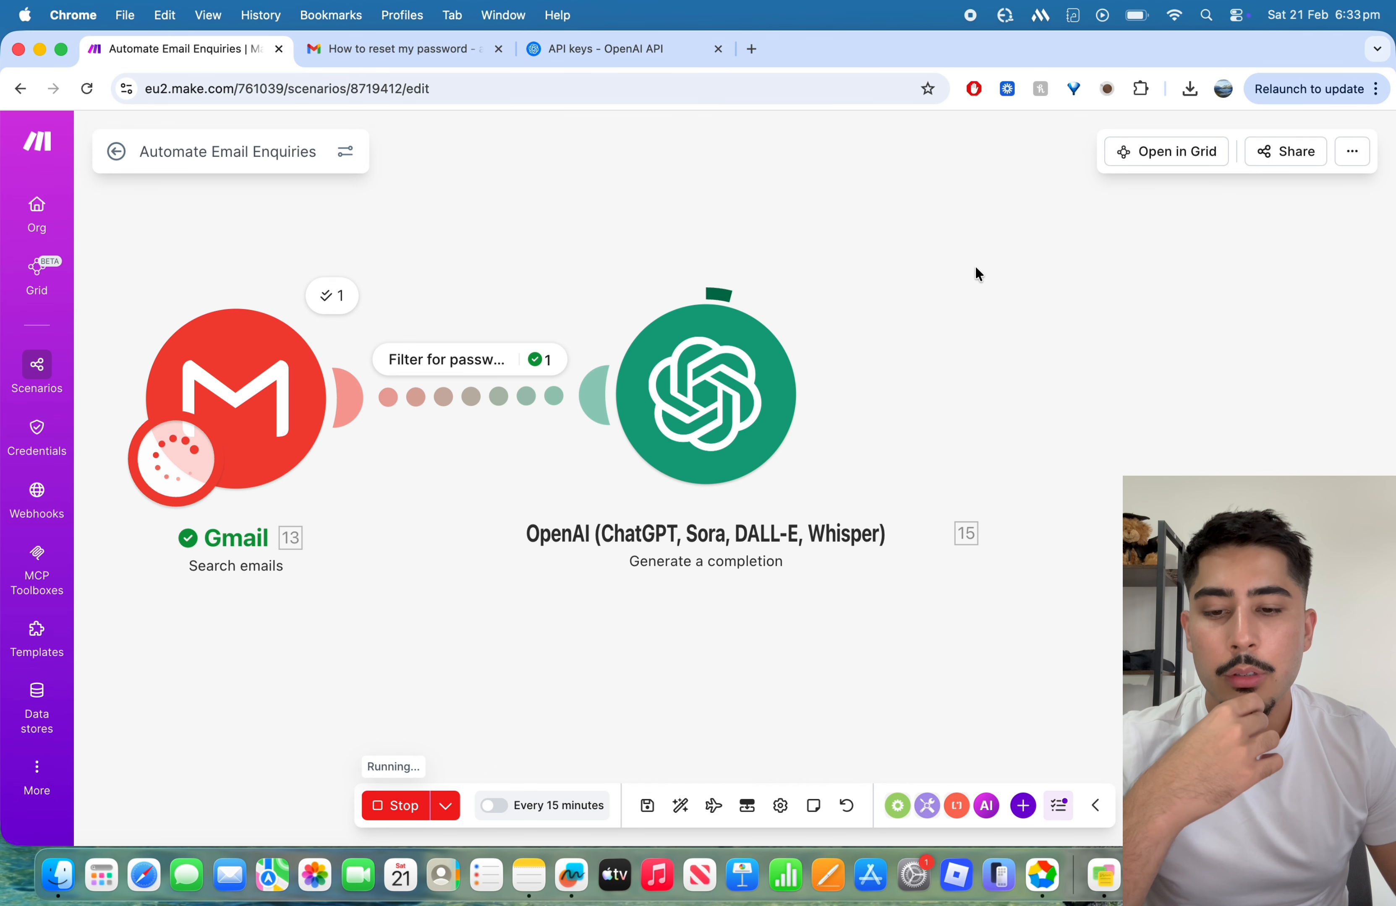
pyautogui.hscroll(3, 975, 267)
pyautogui.moveTo(1009, 256); pyautogui.dragTo(1142, 287)
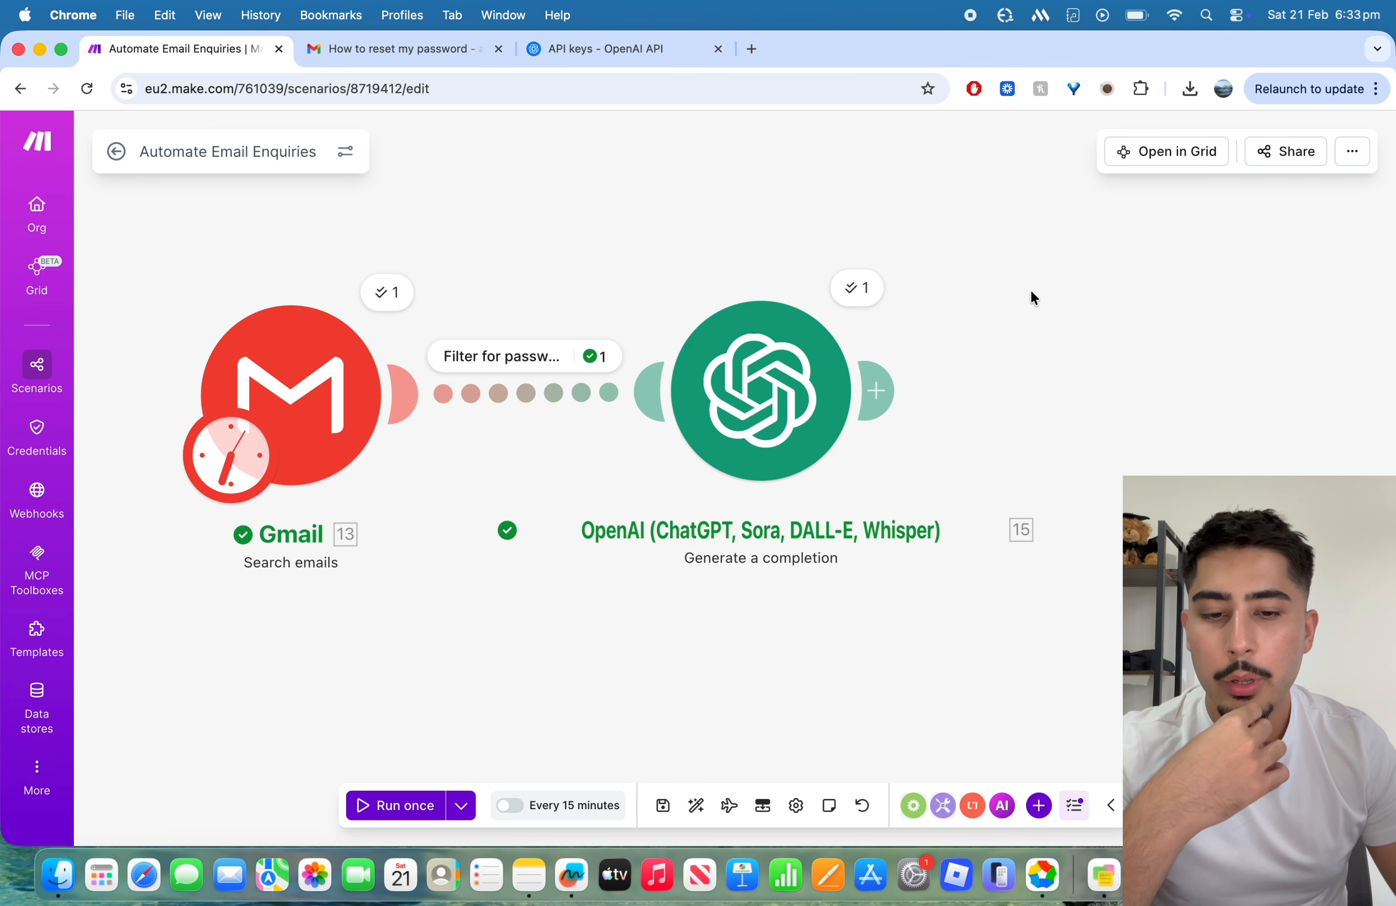
# Step: Review the password reset filter's condition and inspect which email bundles passed it in the run
pyautogui.click(528, 355)
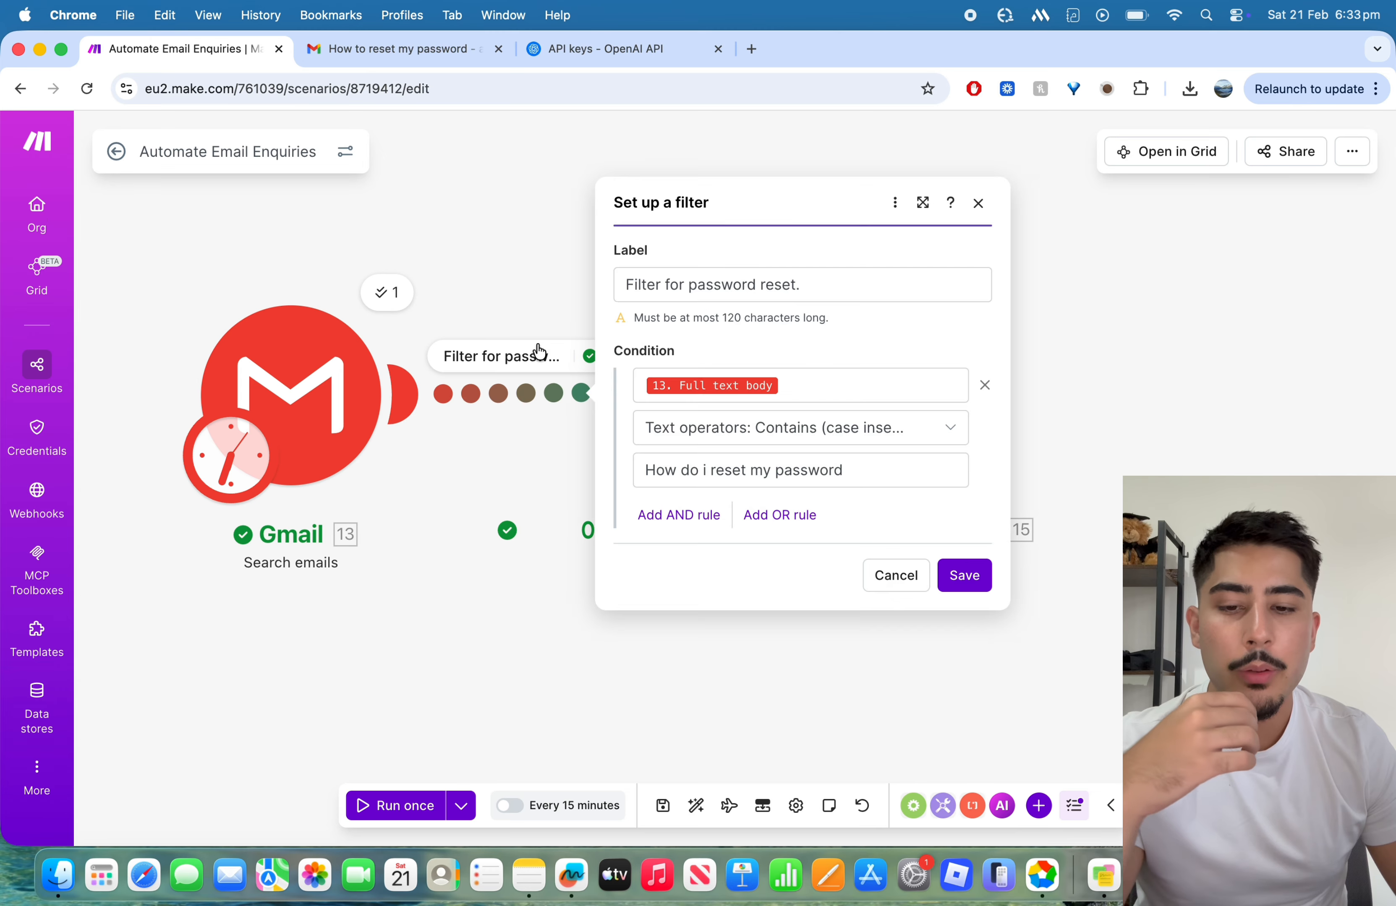
pyautogui.click(978, 206)
pyautogui.click(592, 357)
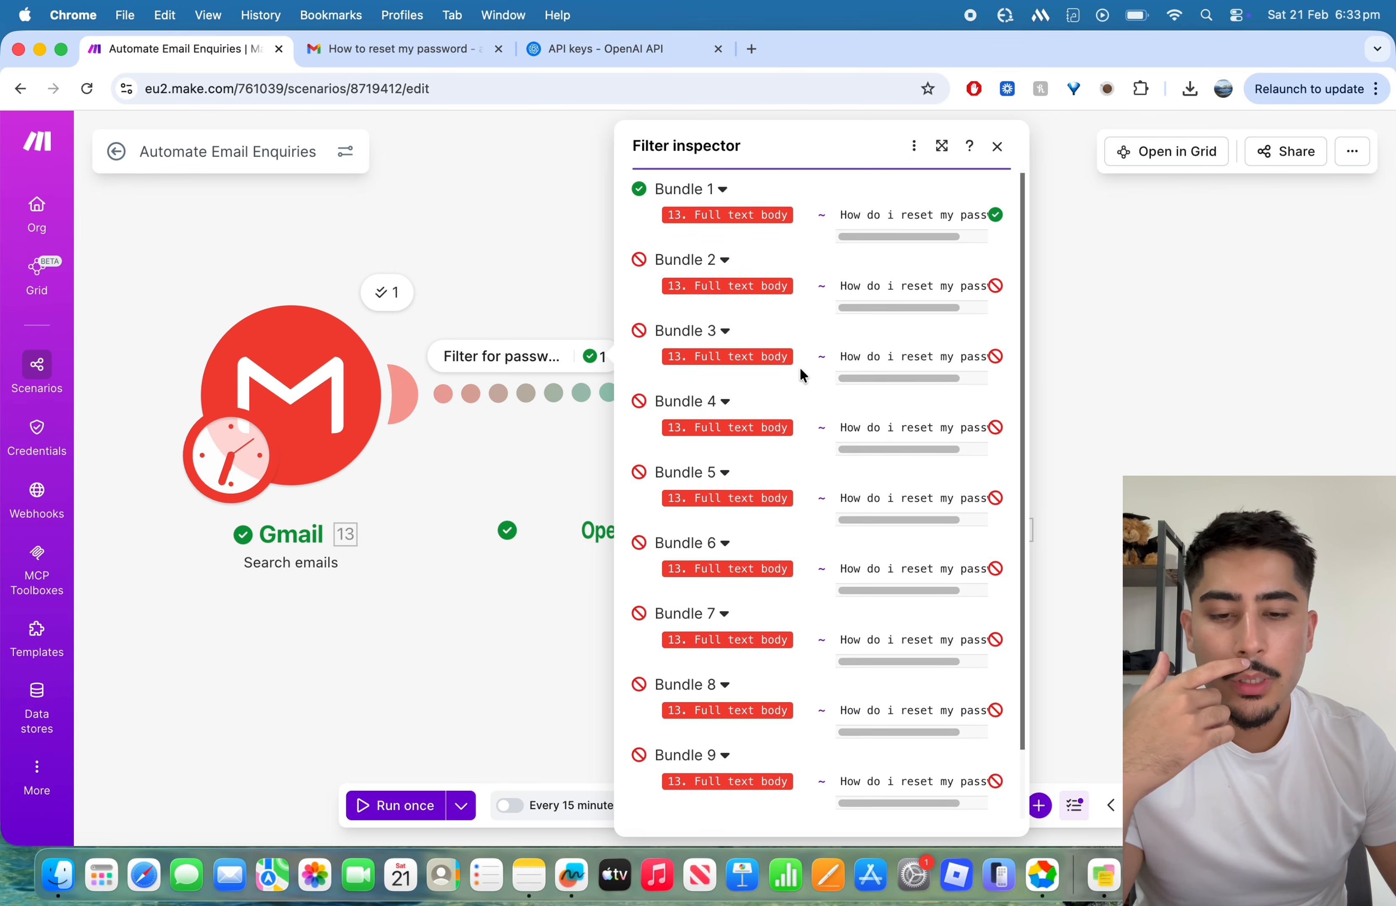
pyautogui.scroll(-1, 798, 367)
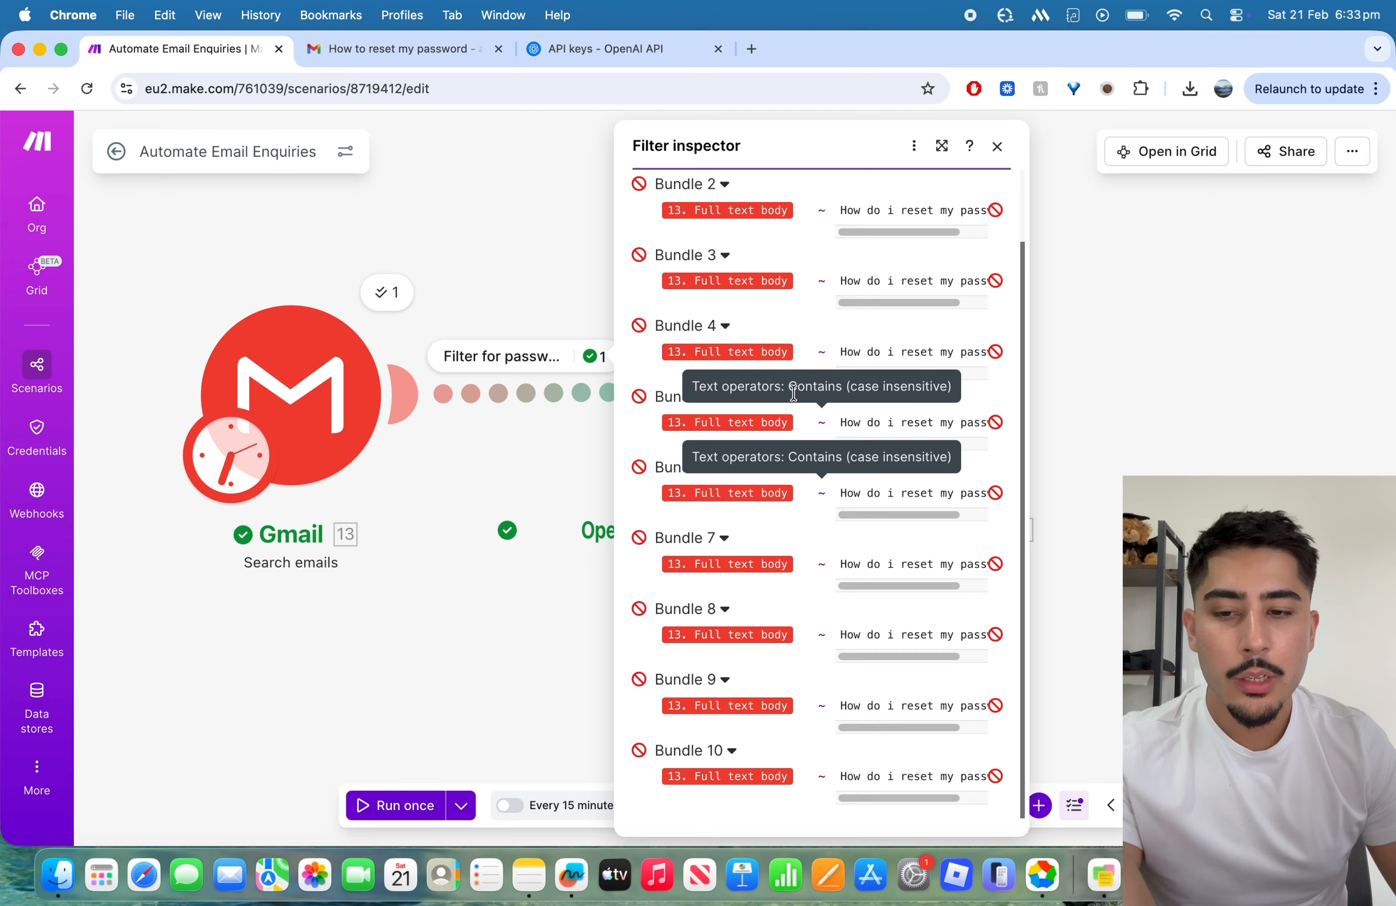
pyautogui.scroll(1, 921, 508)
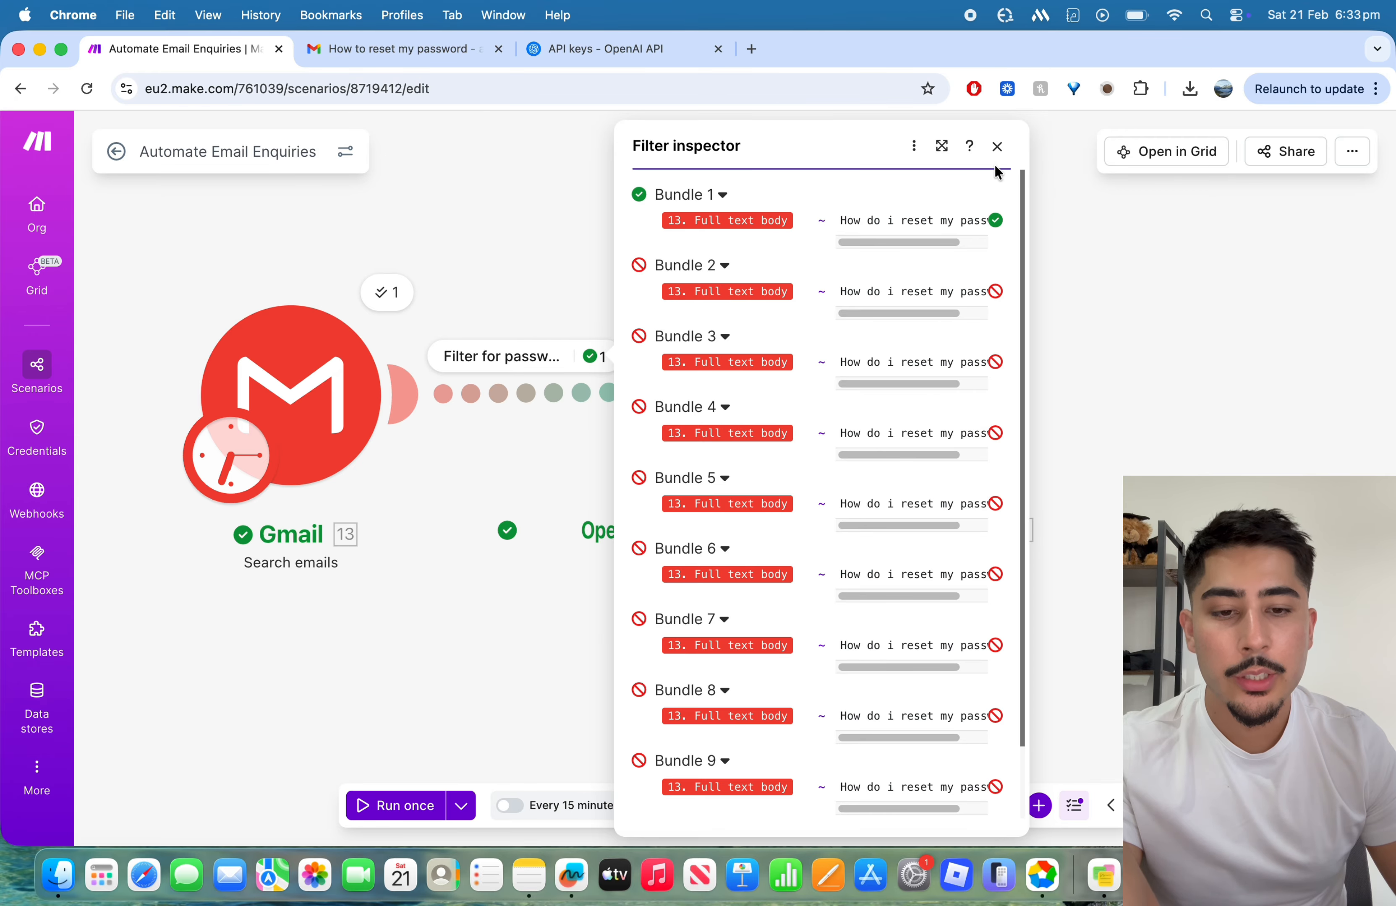
pyautogui.click(997, 147)
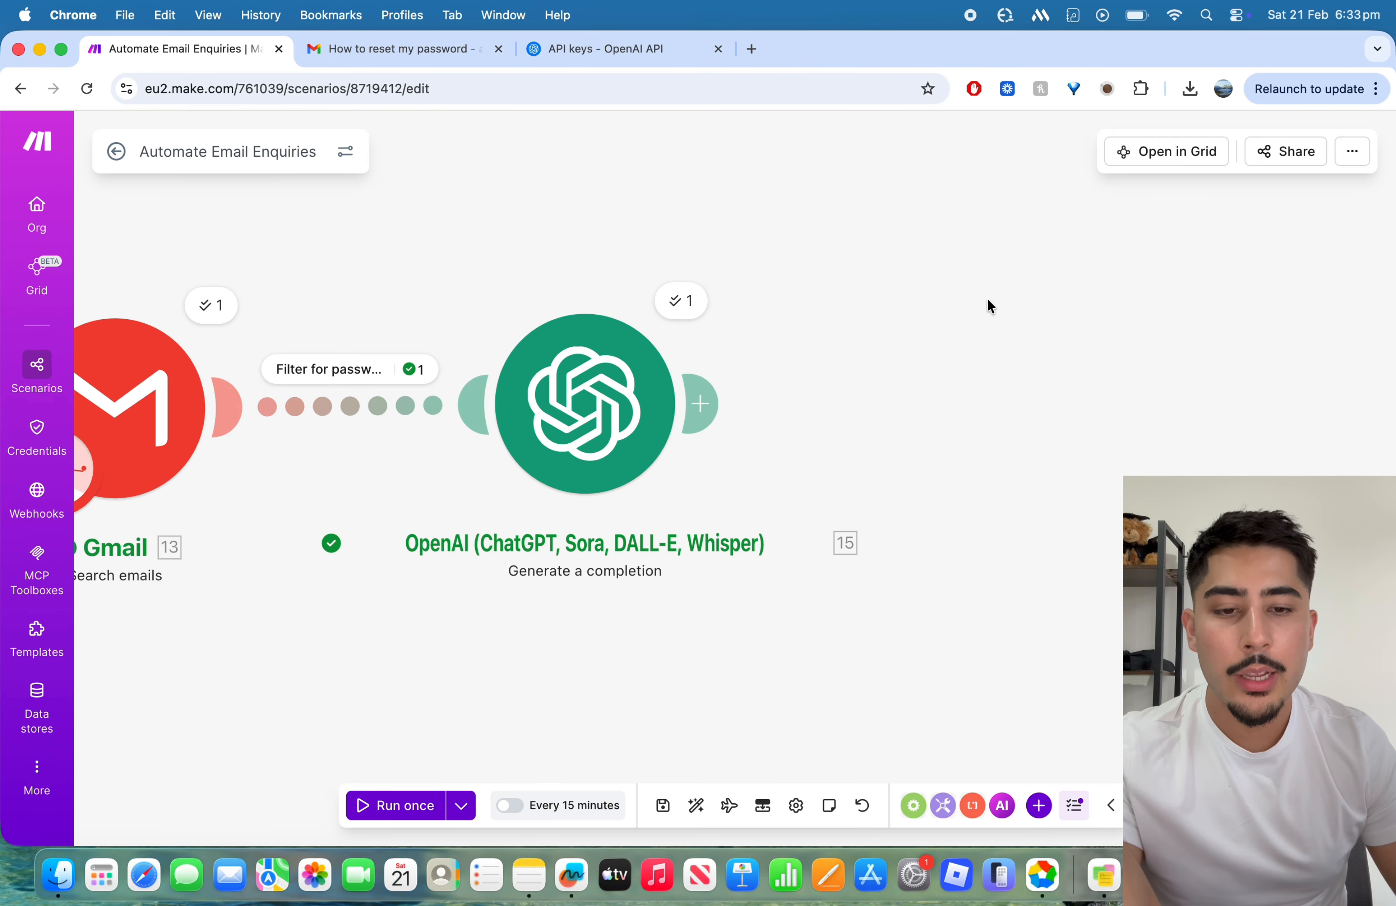
# Step: Examine the generated message content in the output of the OpenAI module's Operation 1 from the filtered run
pyautogui.click(689, 300)
pyautogui.scroll(-1, 1003, 405)
pyautogui.click(824, 620)
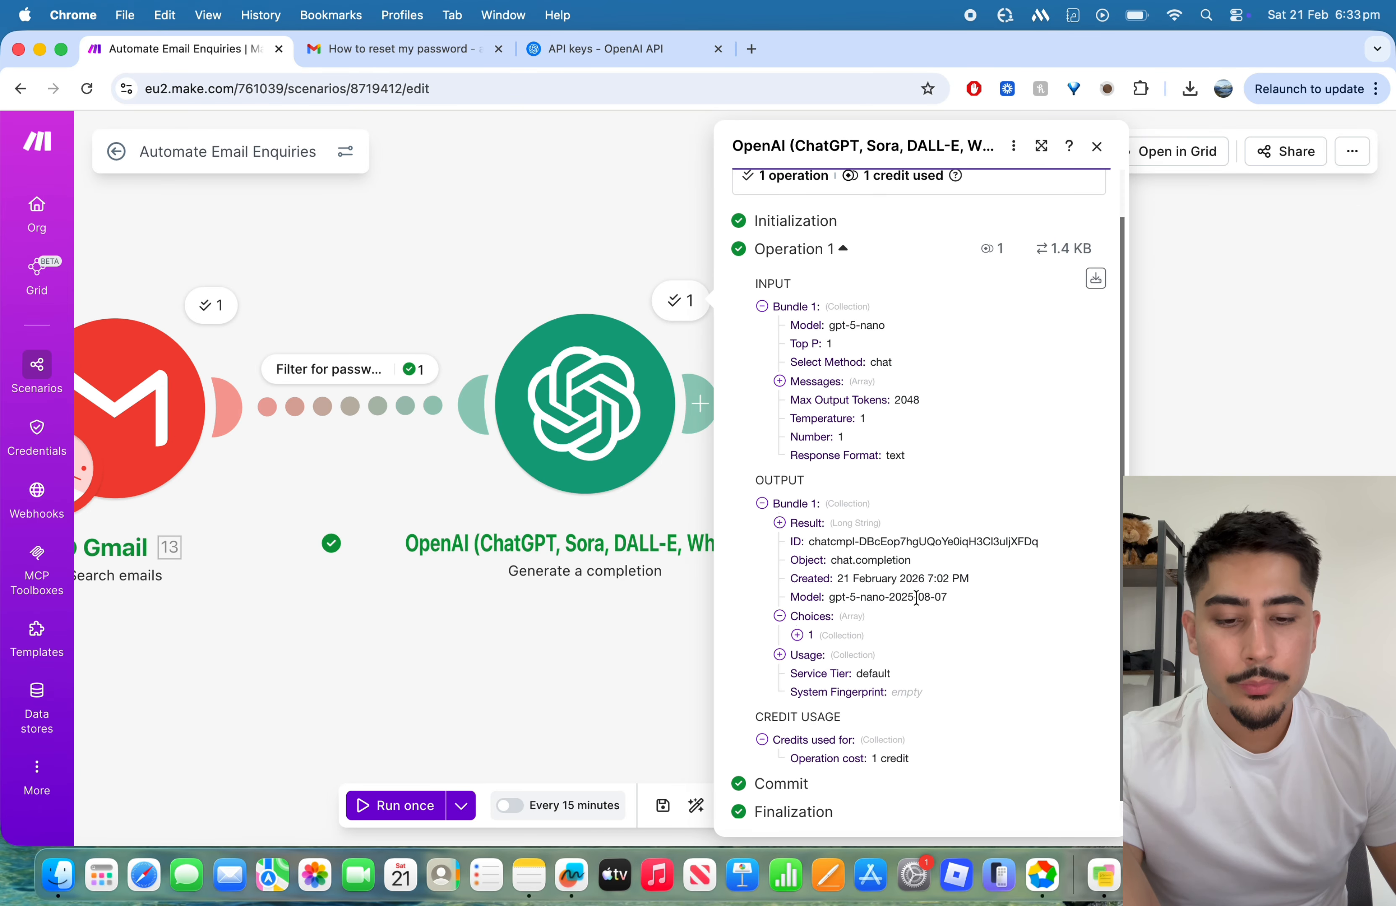
pyautogui.scroll(-1, 919, 595)
pyautogui.click(799, 616)
pyautogui.scroll(-2, 919, 592)
pyautogui.click(841, 601)
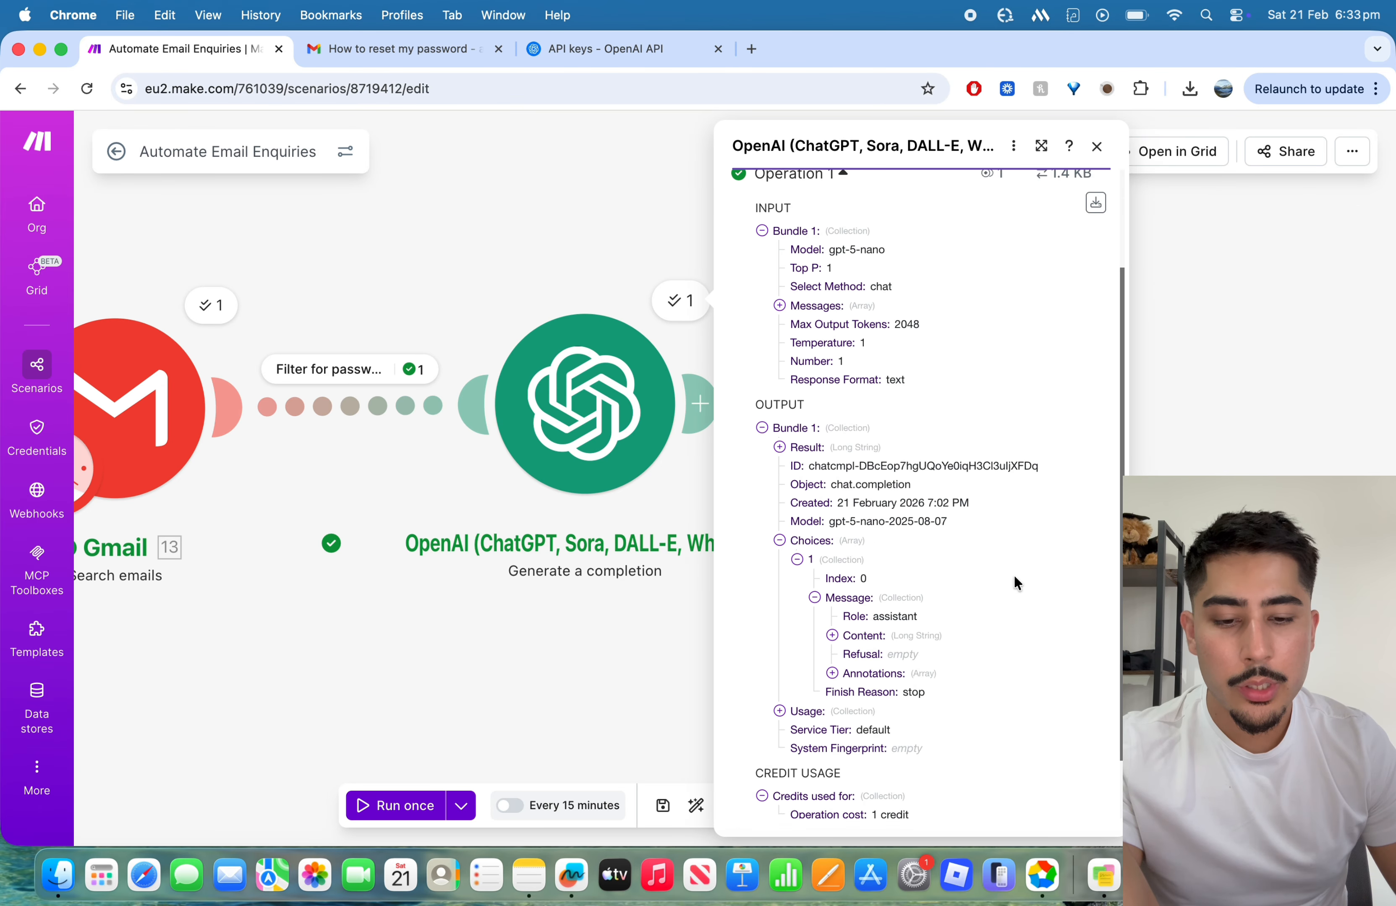
pyautogui.scroll(-1, 844, 589)
pyautogui.click(856, 567)
pyautogui.scroll(-3, 978, 579)
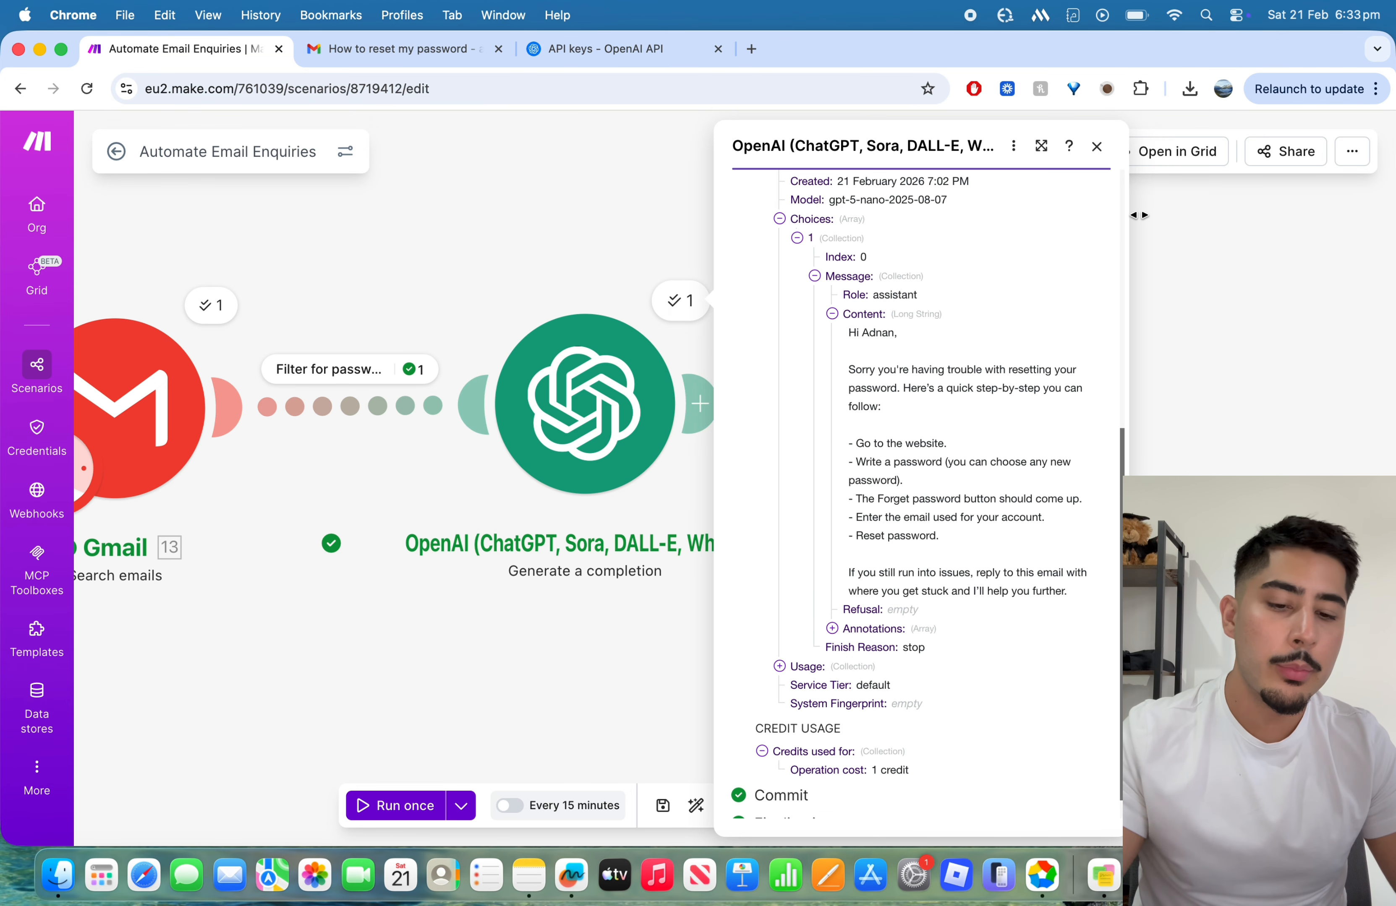
# Step: Reread the password reset reply in the OpenAI module's run output and close the output
pyautogui.scroll(3, 937, 458)
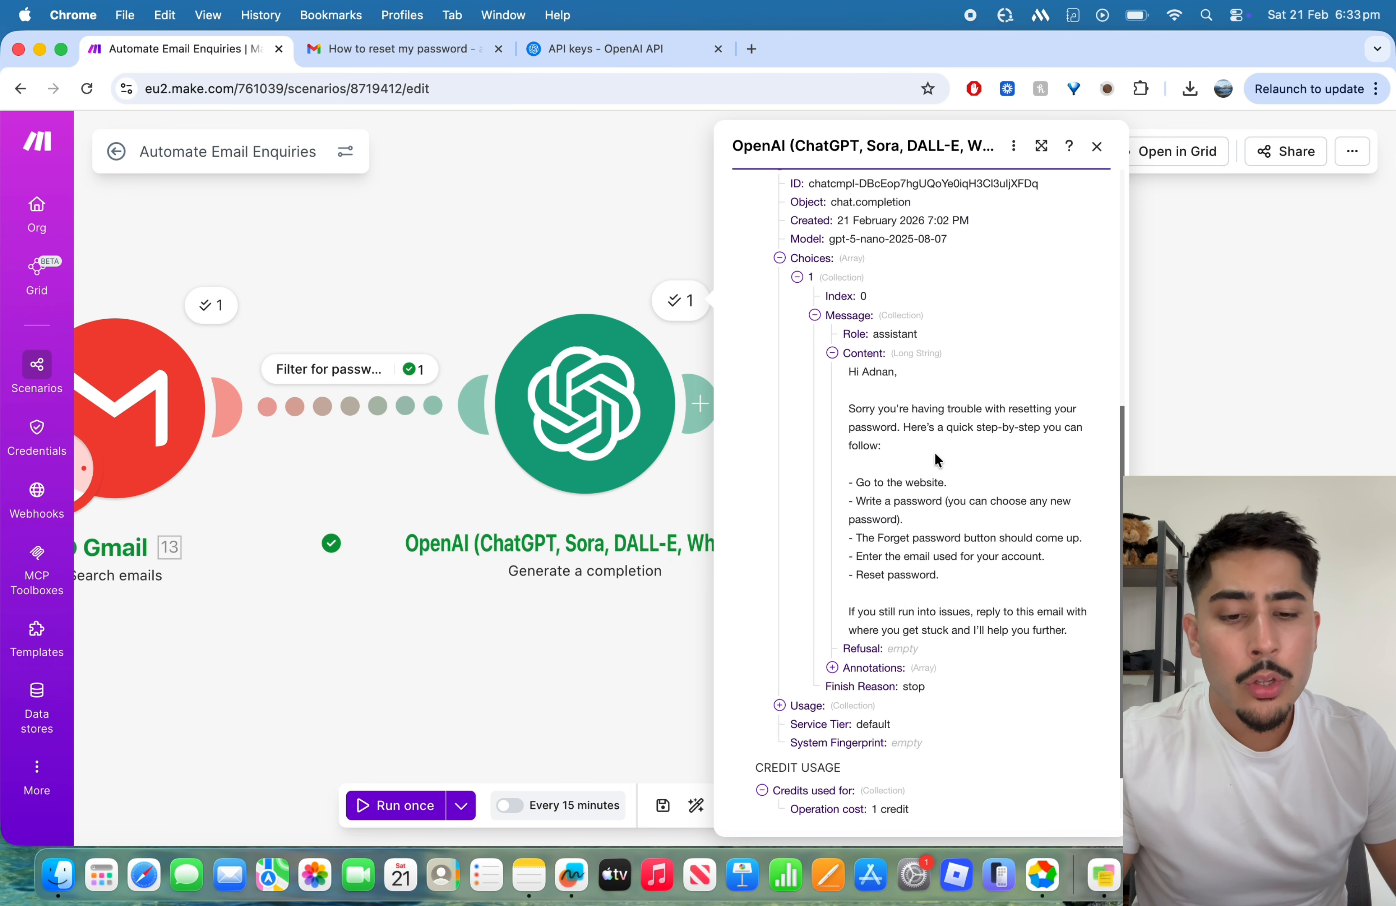
pyautogui.scroll(-4, 937, 458)
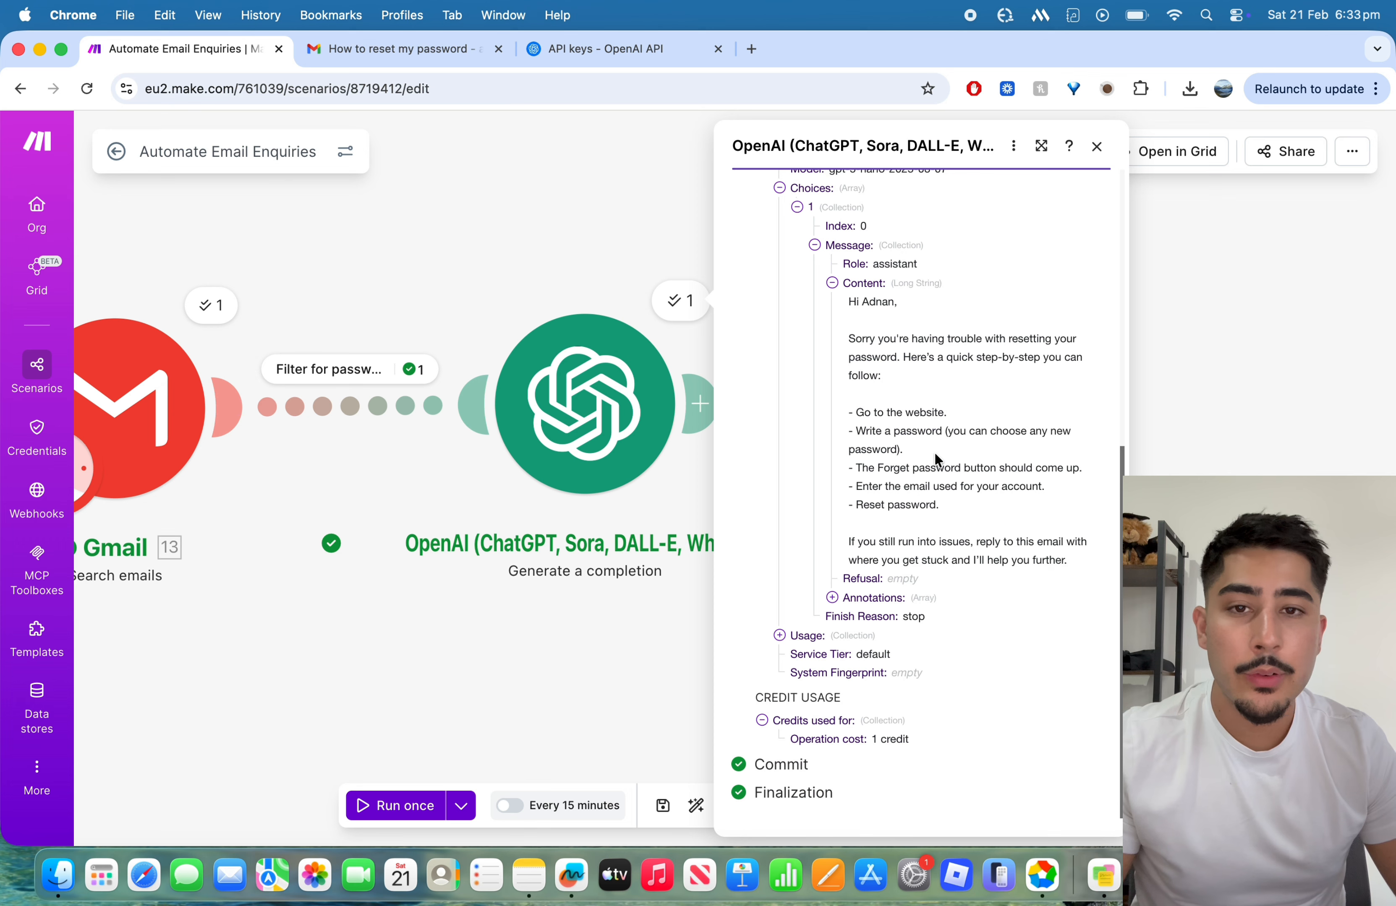
pyautogui.scroll(2, 935, 456)
pyautogui.scroll(3, 934, 455)
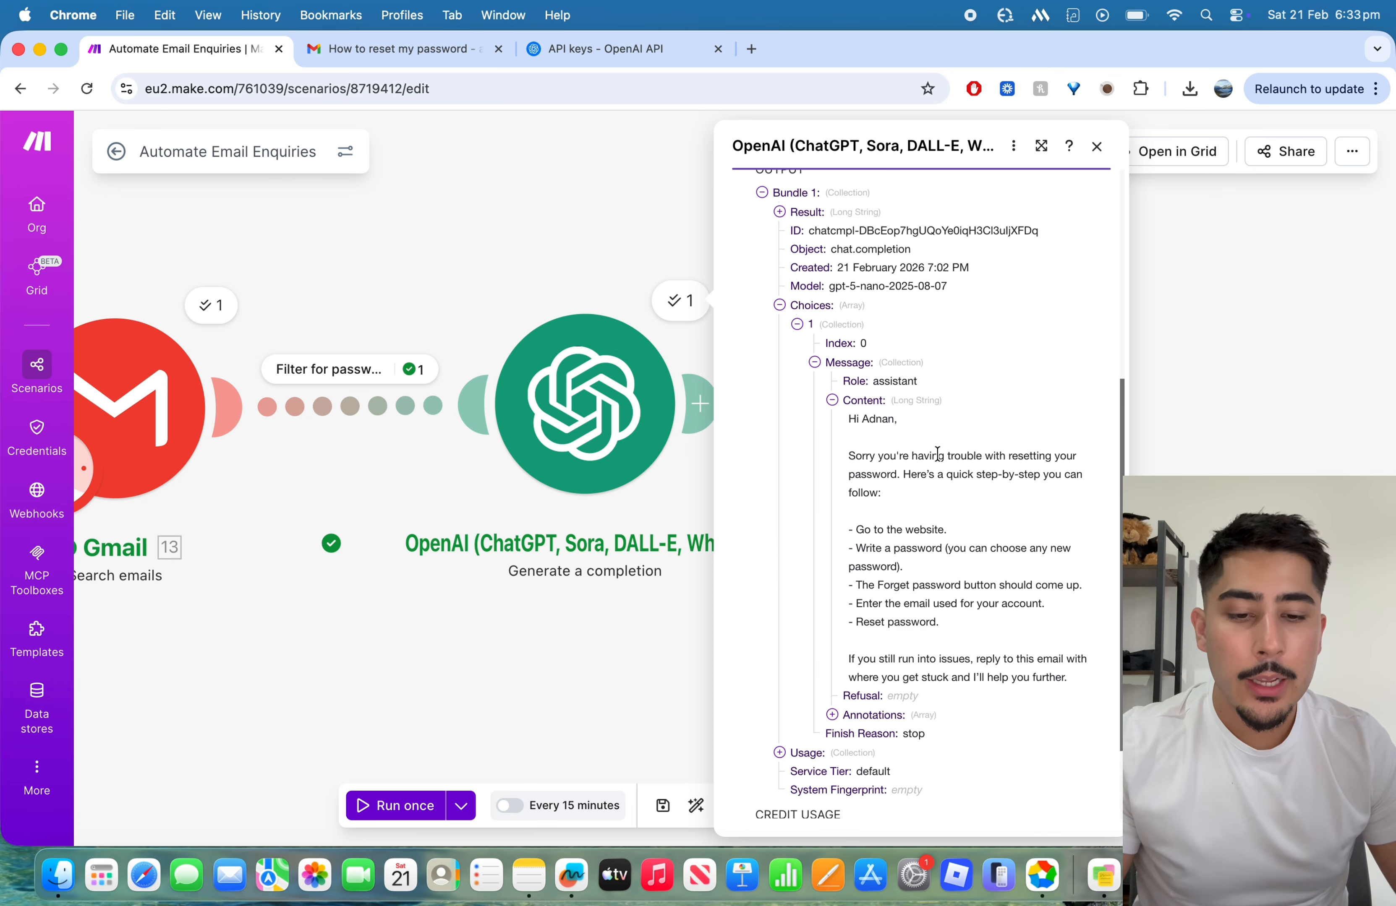
pyautogui.scroll(-5, 936, 456)
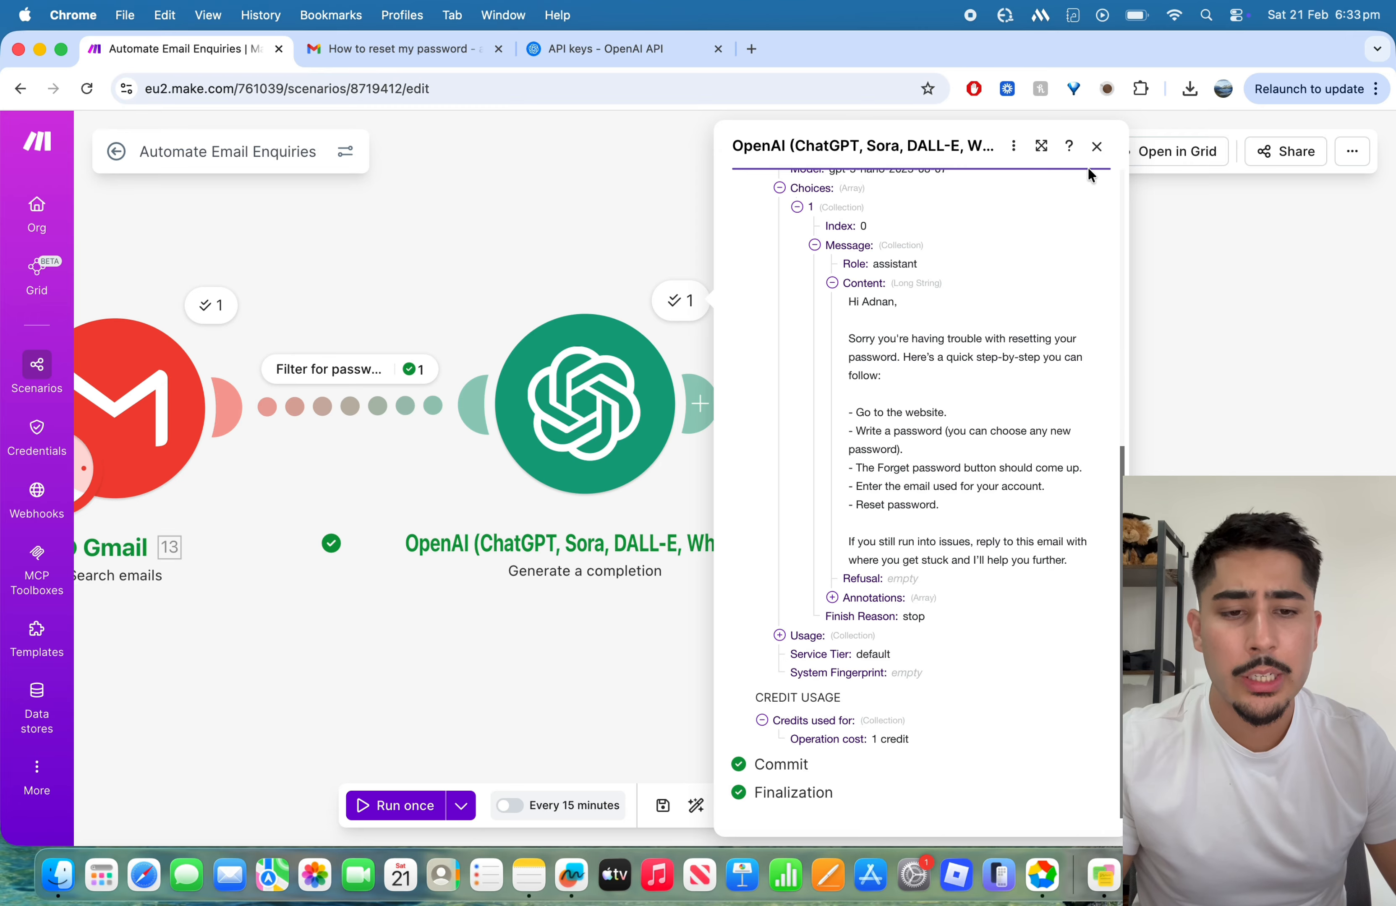
pyautogui.click(1096, 146)
# Step: Add a Gmail "Send an email" module after the OpenAI module
pyautogui.moveTo(871, 412); pyautogui.dragTo(669, 409)
pyautogui.moveTo(505, 348); pyautogui.dragTo(664, 364)
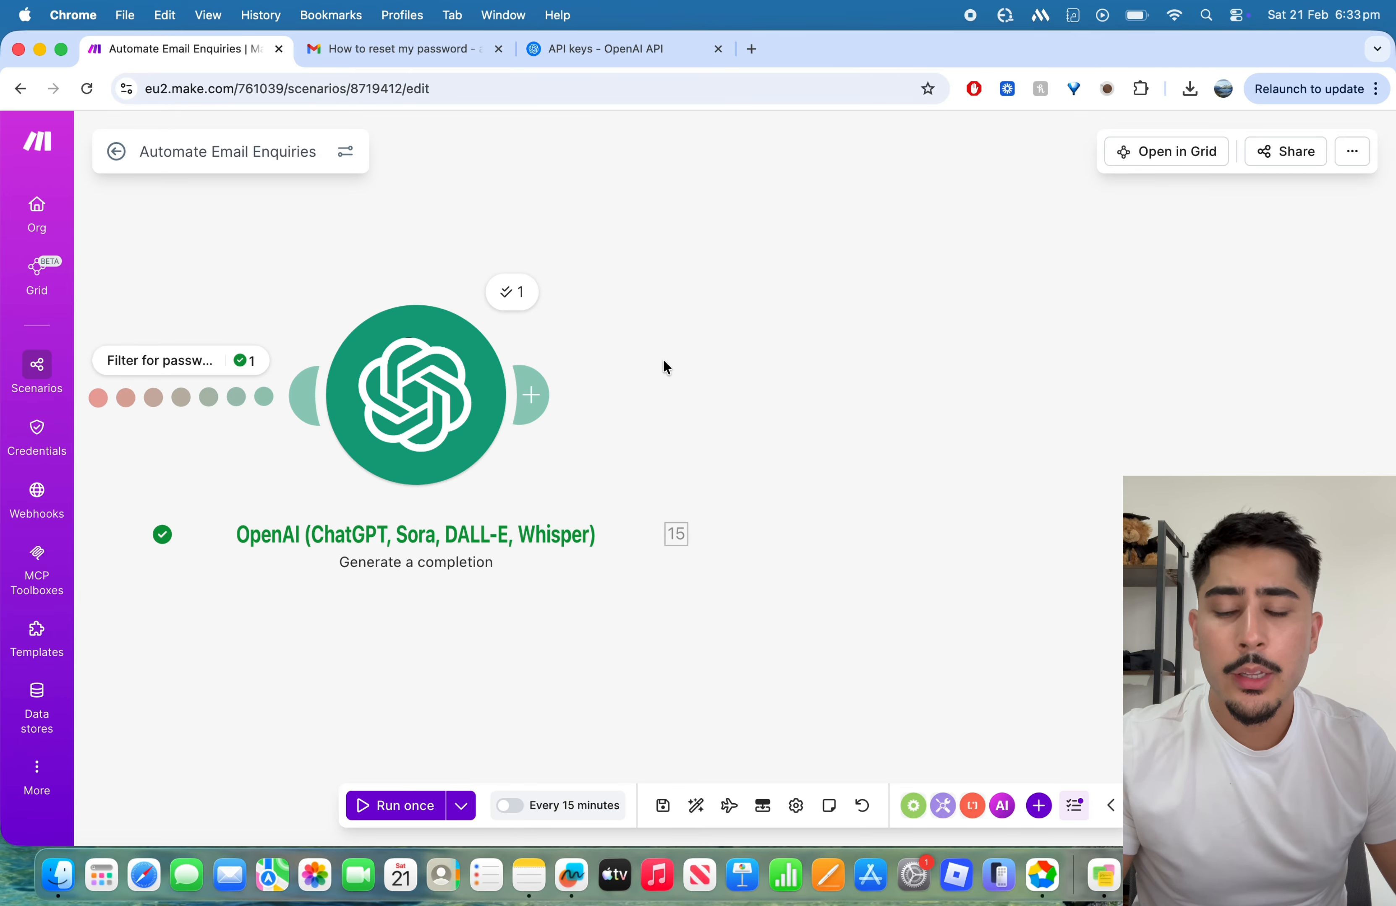
pyautogui.click(532, 393)
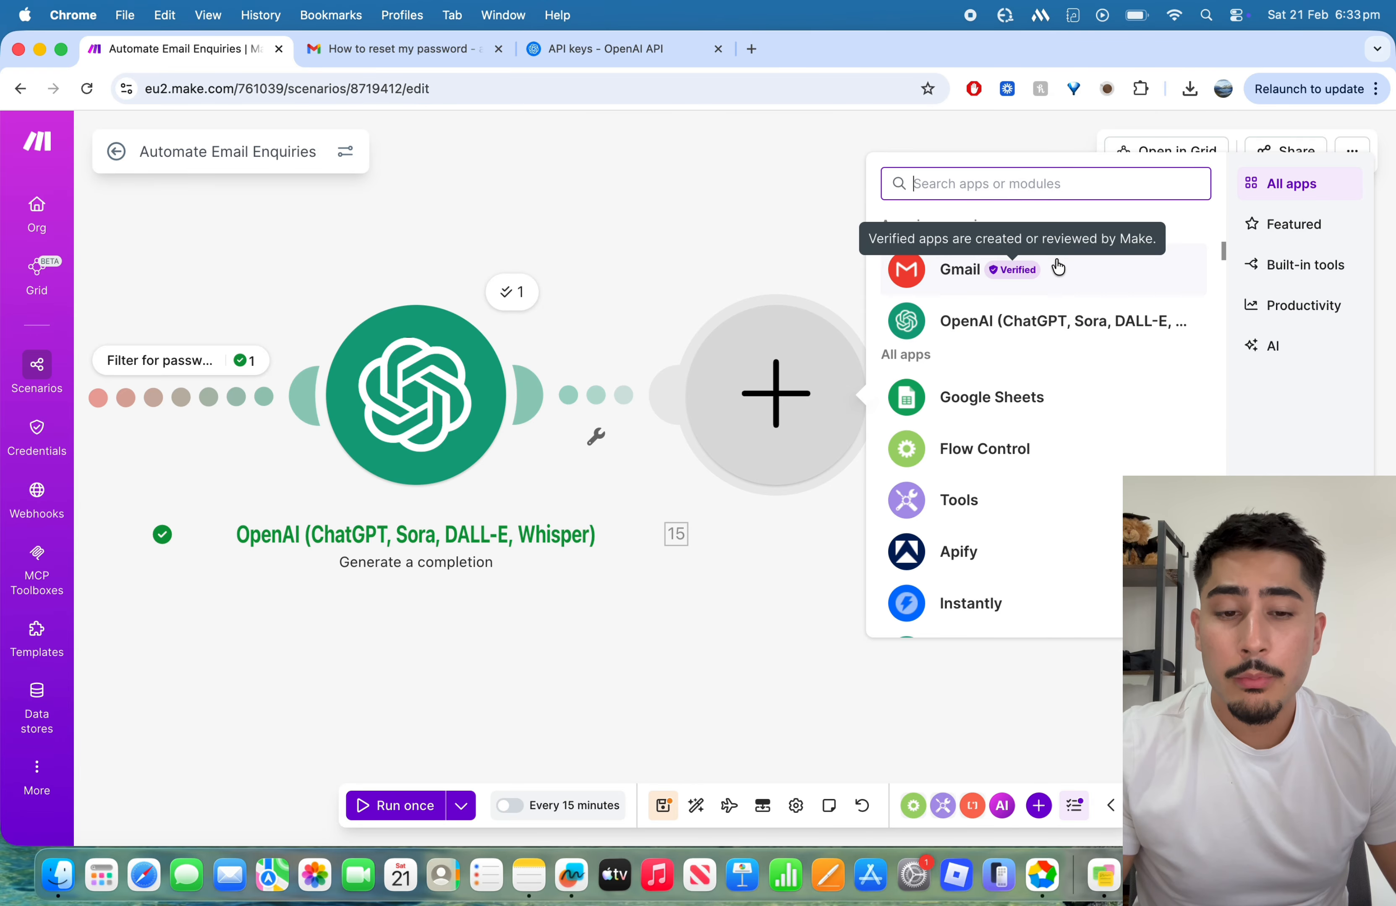
pyautogui.click(1080, 274)
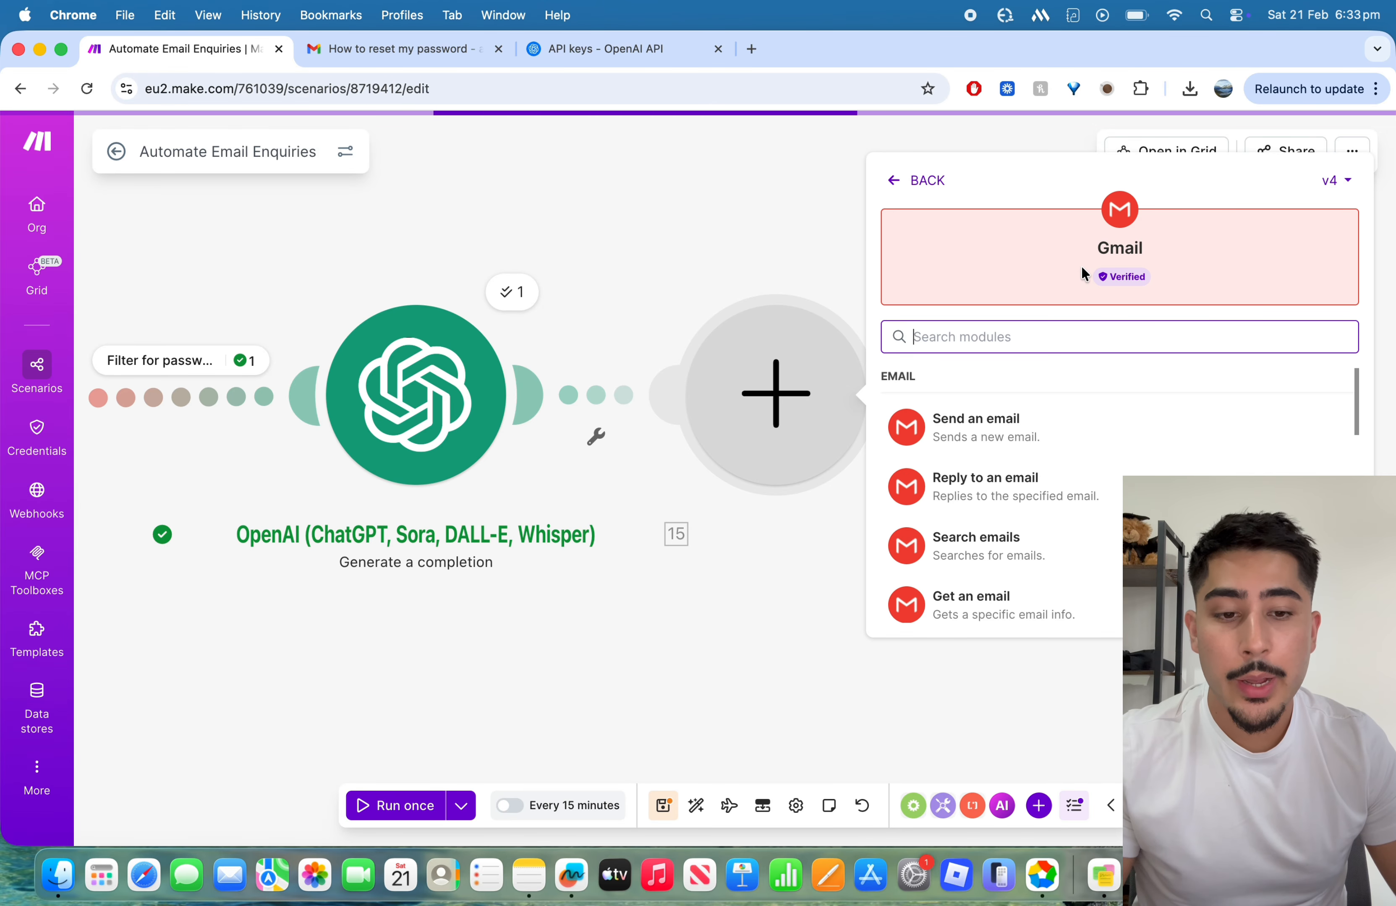
pyautogui.click(1107, 429)
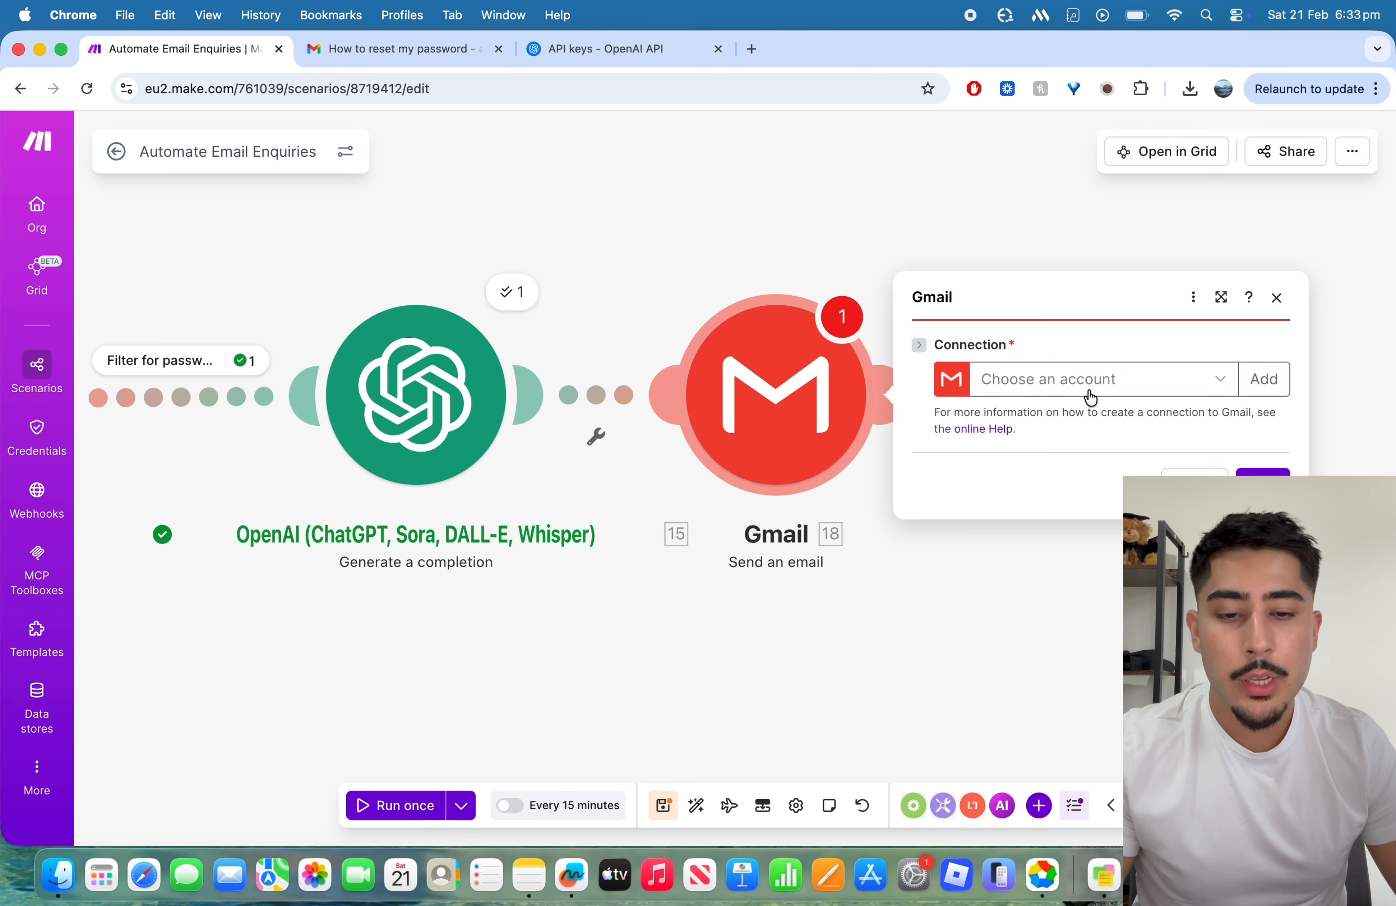
# Step: Select the work-domain Gmail connection for the Send an email module and dismiss the permissions update
pyautogui.click(1088, 381)
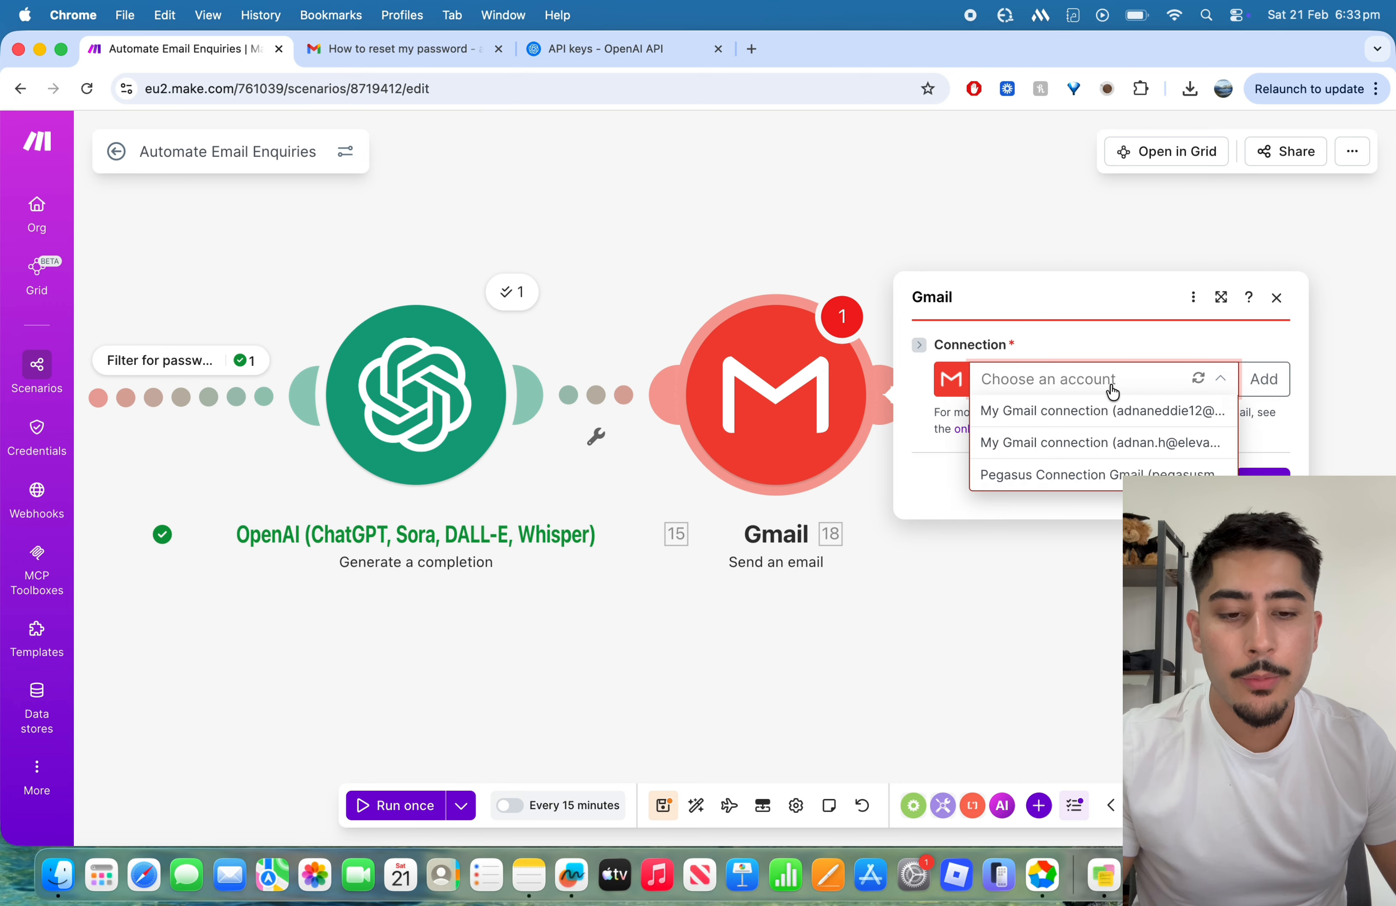
pyautogui.click(1122, 449)
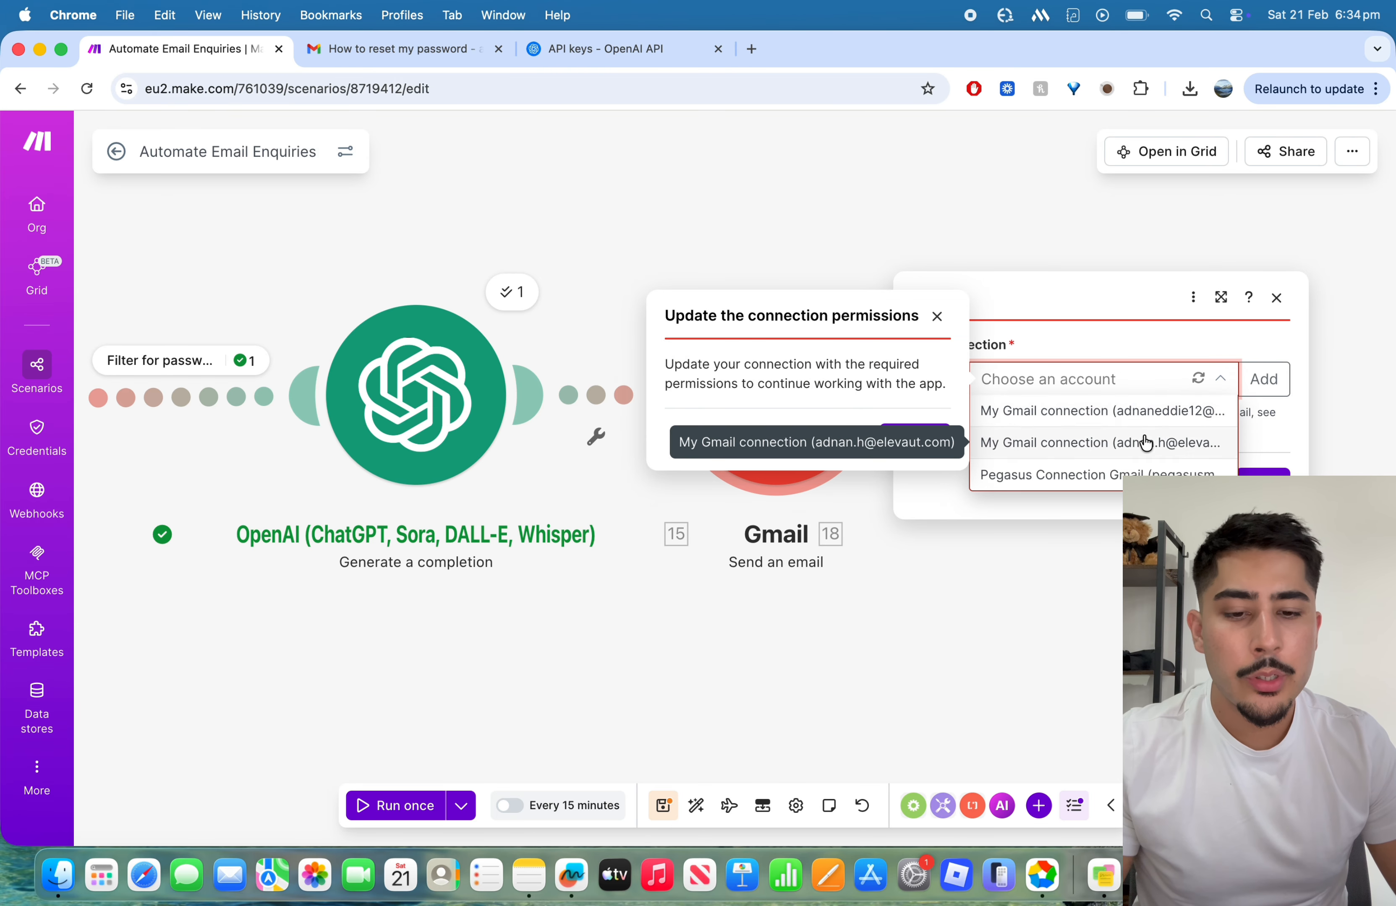
pyautogui.click(1083, 441)
pyautogui.click(935, 316)
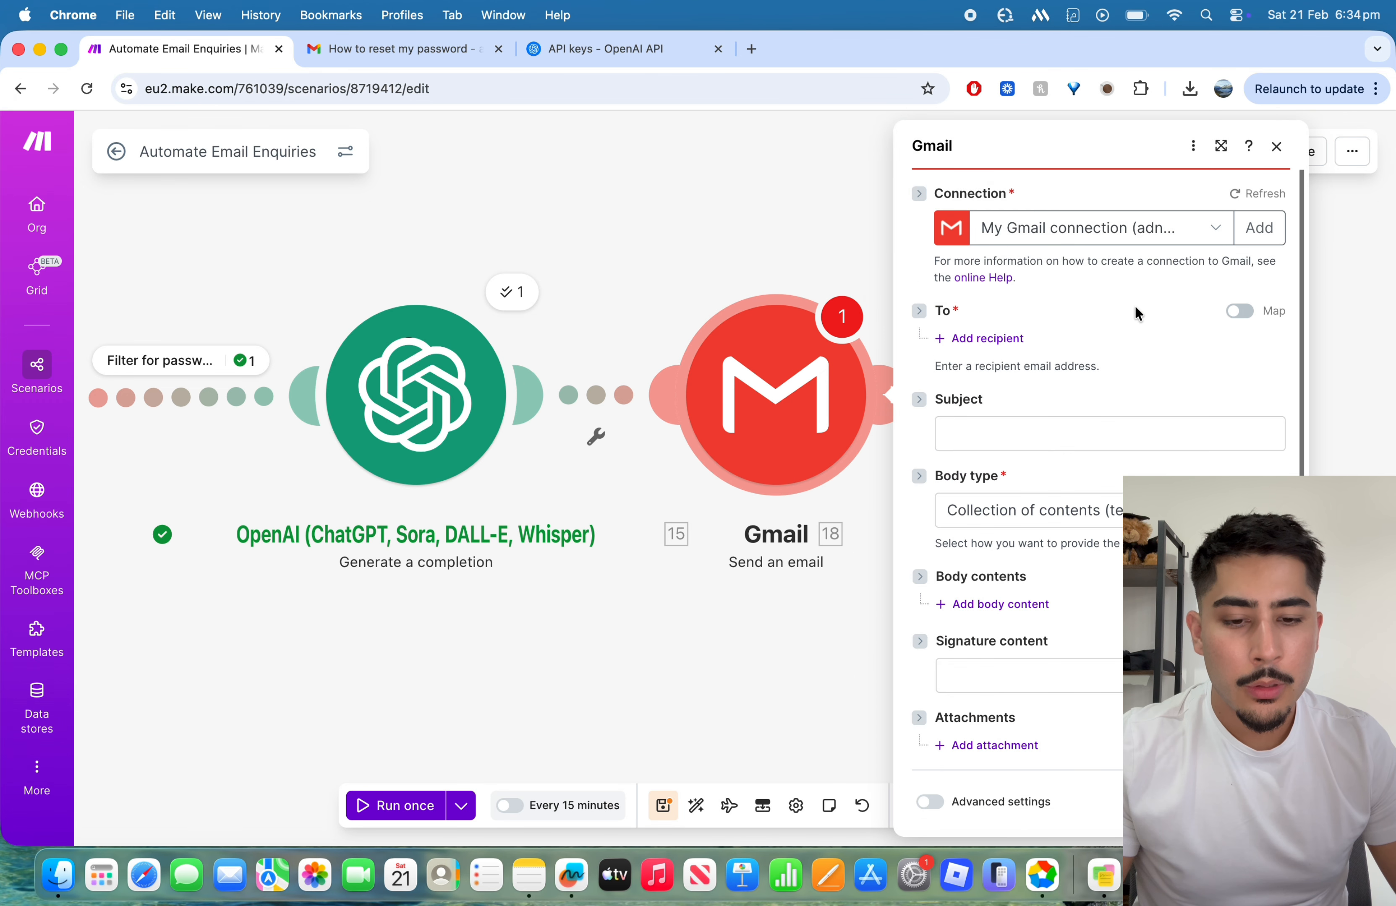
# Step: Update the selected Gmail connection's permissions by signing in with the matching Google account and granting Make access
pyautogui.click(1077, 229)
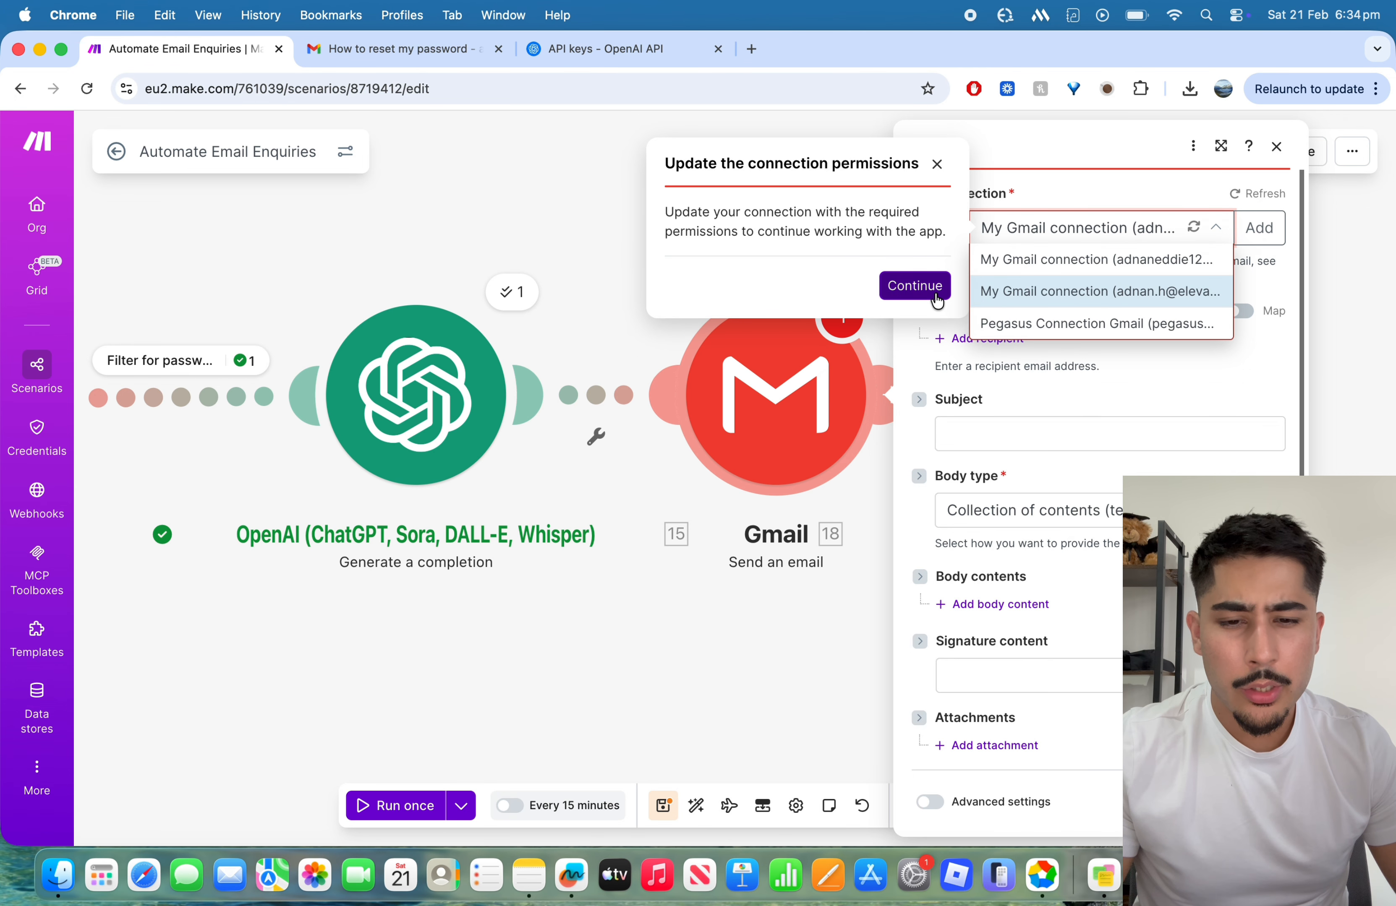
pyautogui.click(915, 286)
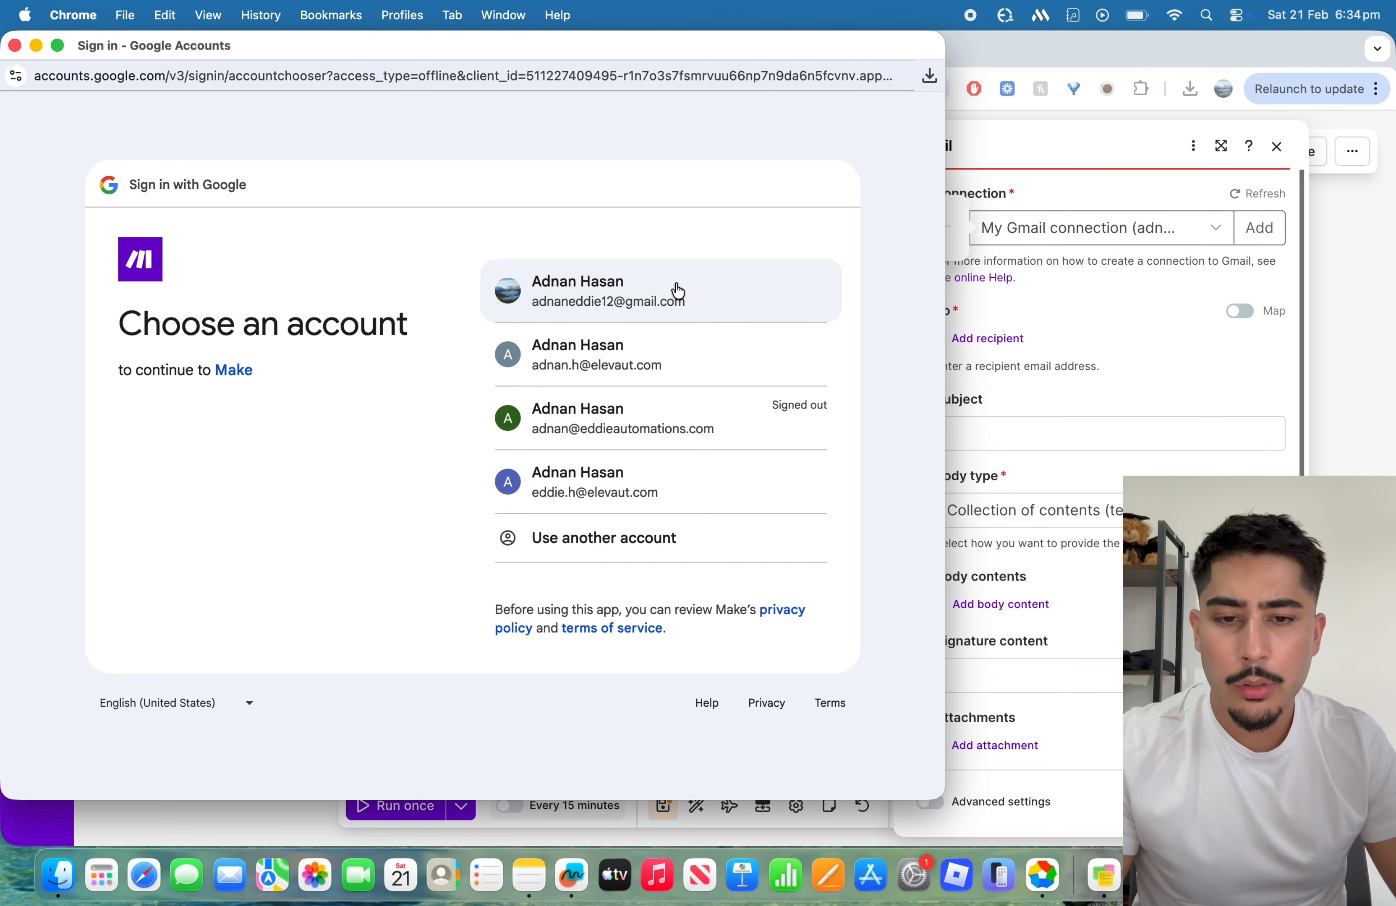
pyautogui.click(722, 364)
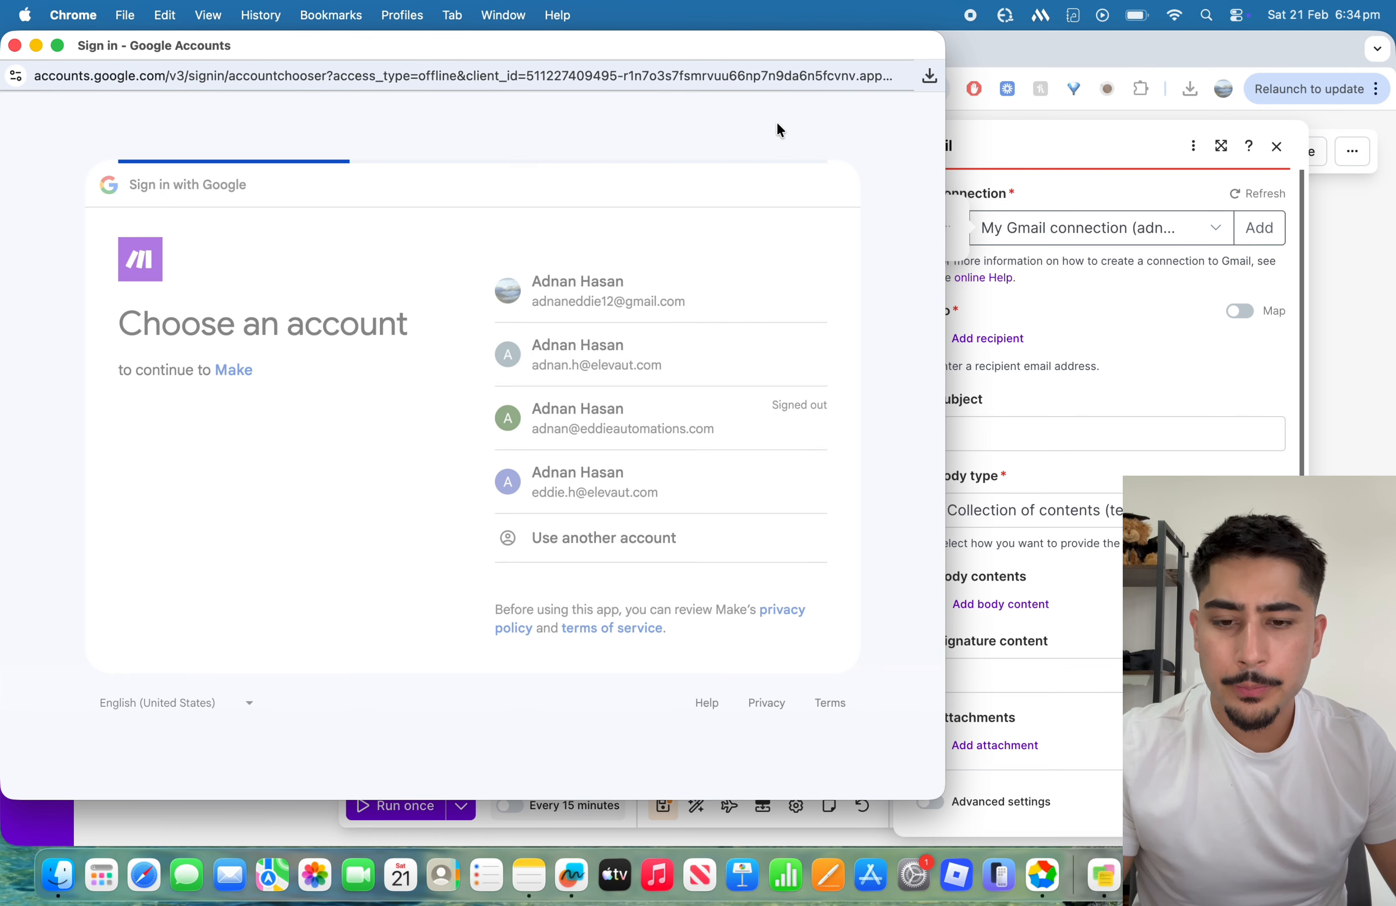
pyautogui.click(773, 544)
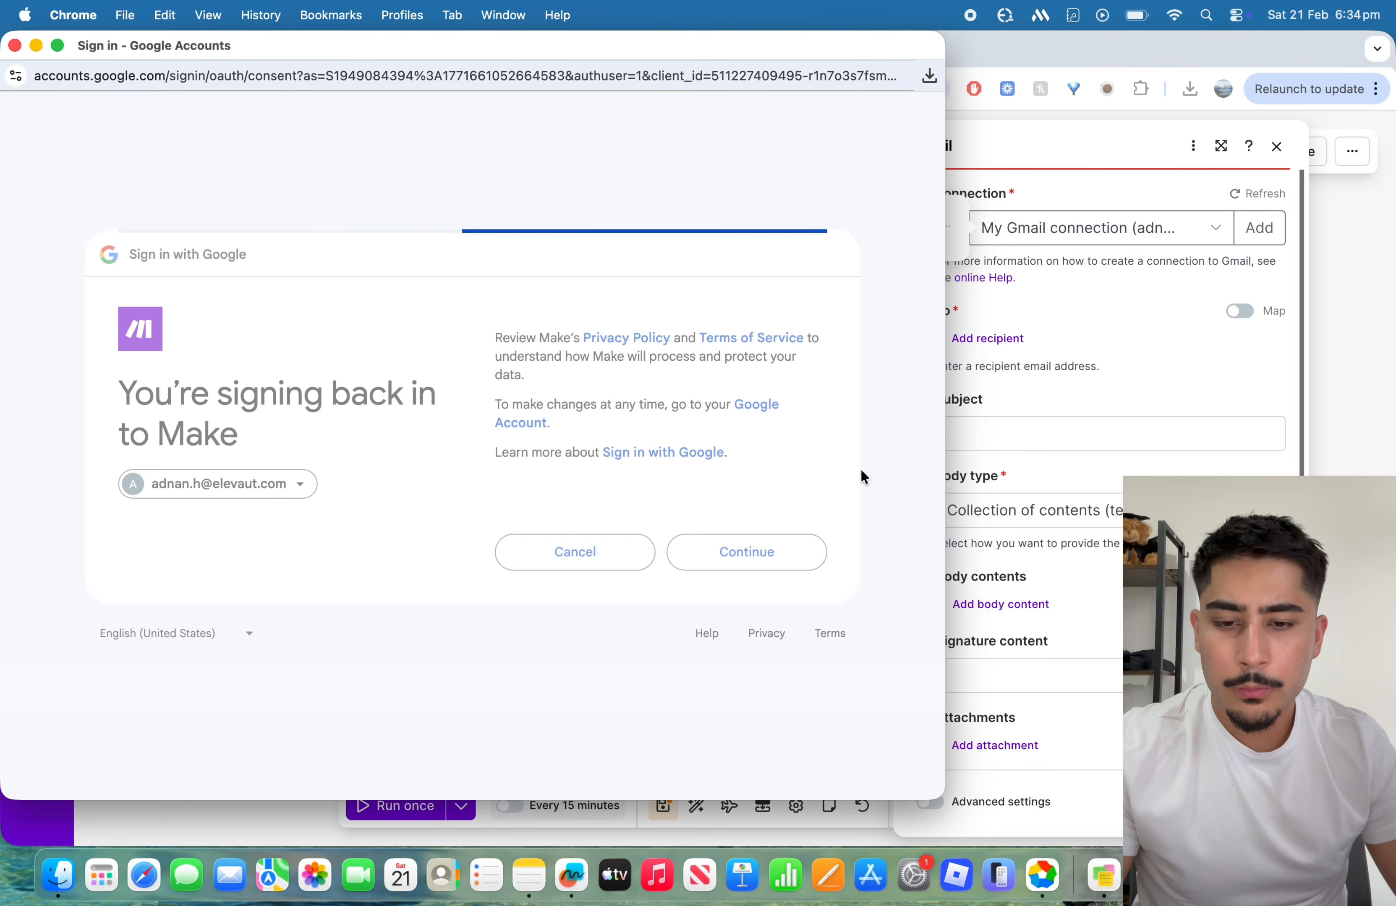
pyautogui.click(712, 713)
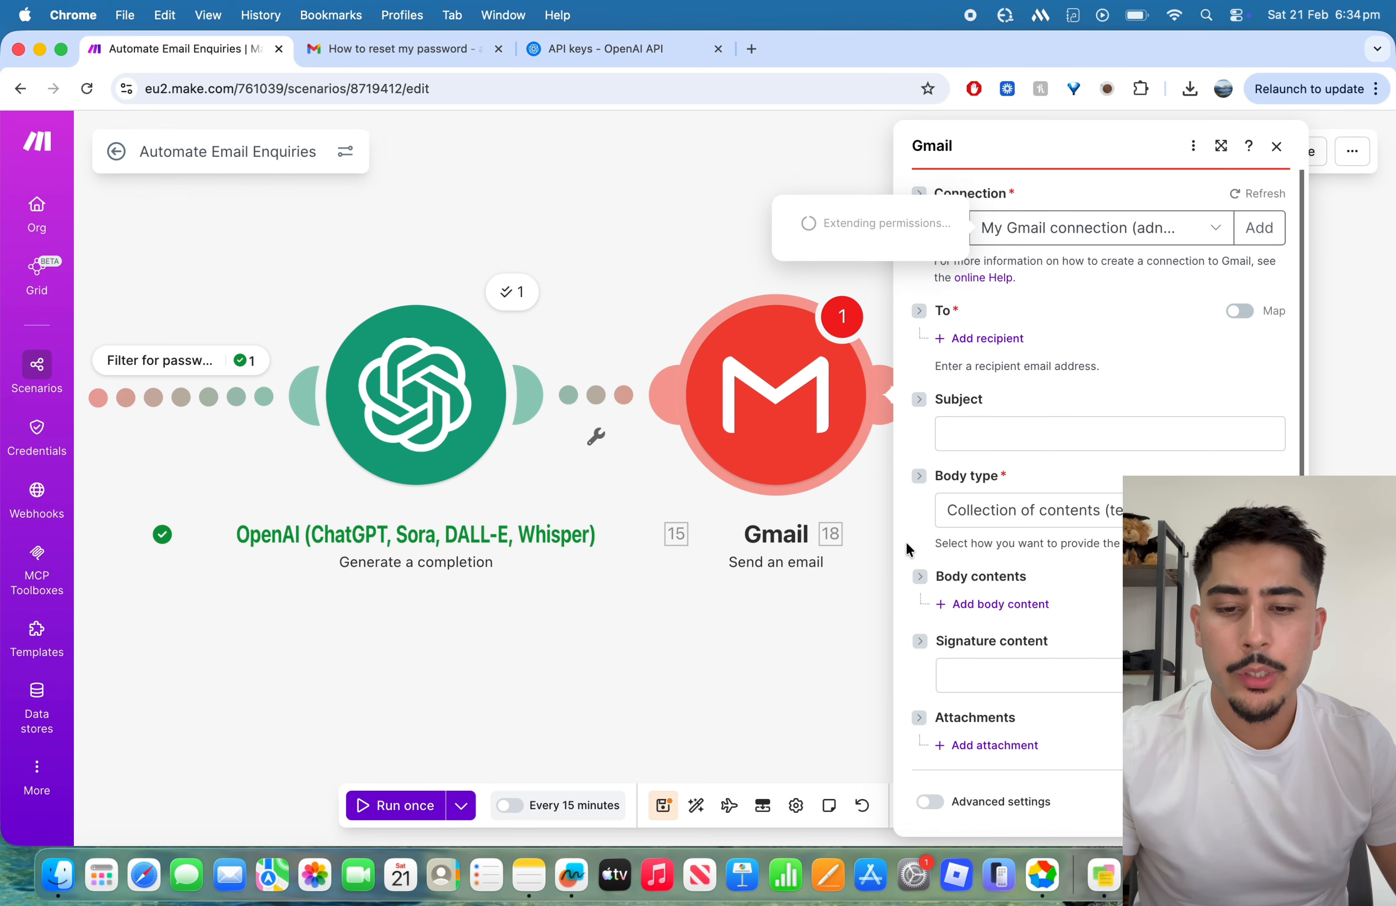
pyautogui.click(1143, 232)
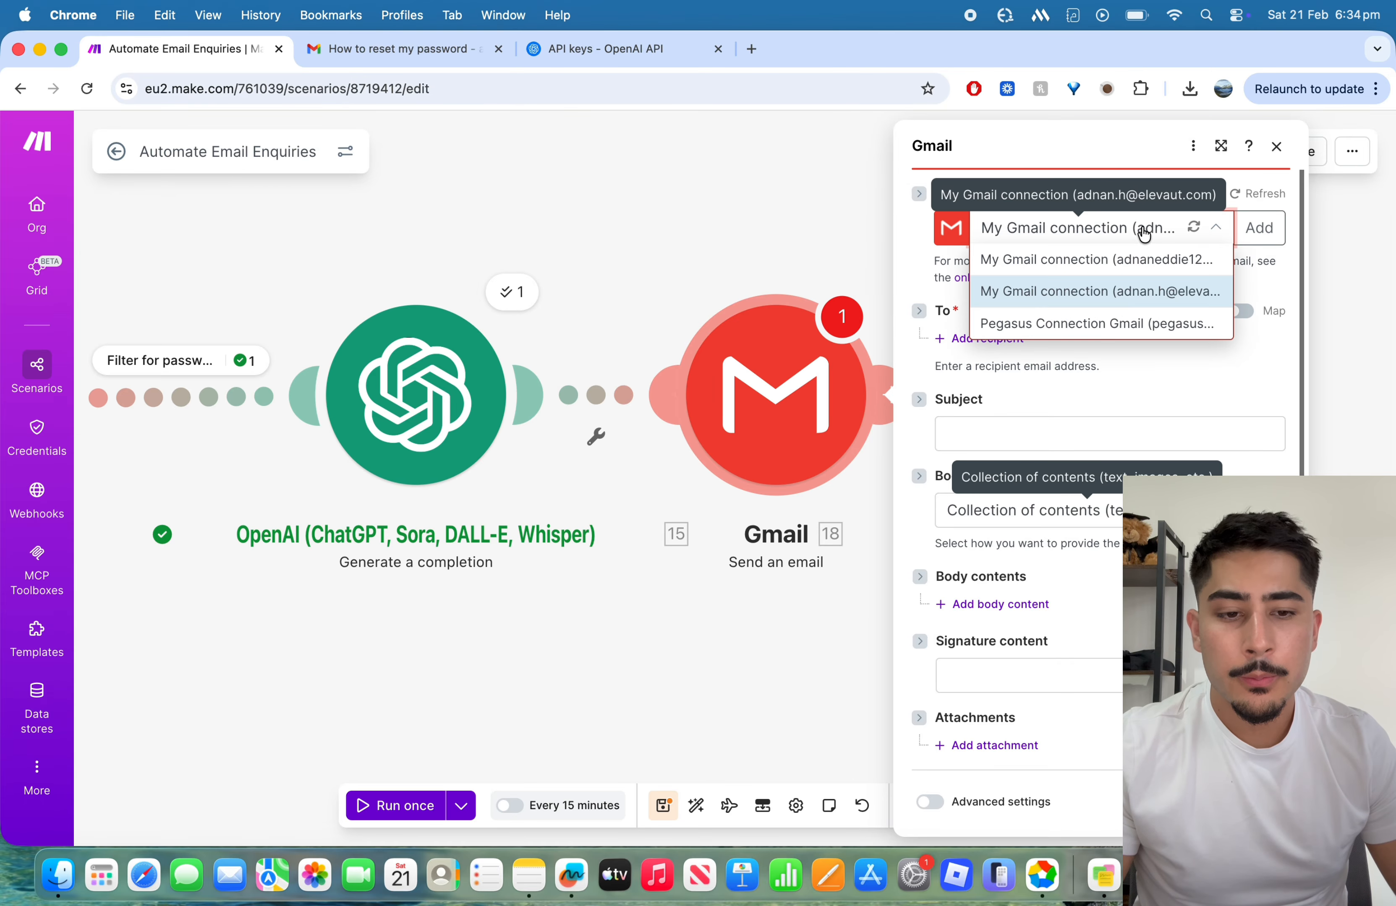
pyautogui.click(1142, 231)
# Step: Add a recipient to the email and map its address to From (email) from the Gmail Search emails module
pyautogui.click(986, 345)
pyautogui.scroll(-1, 1112, 324)
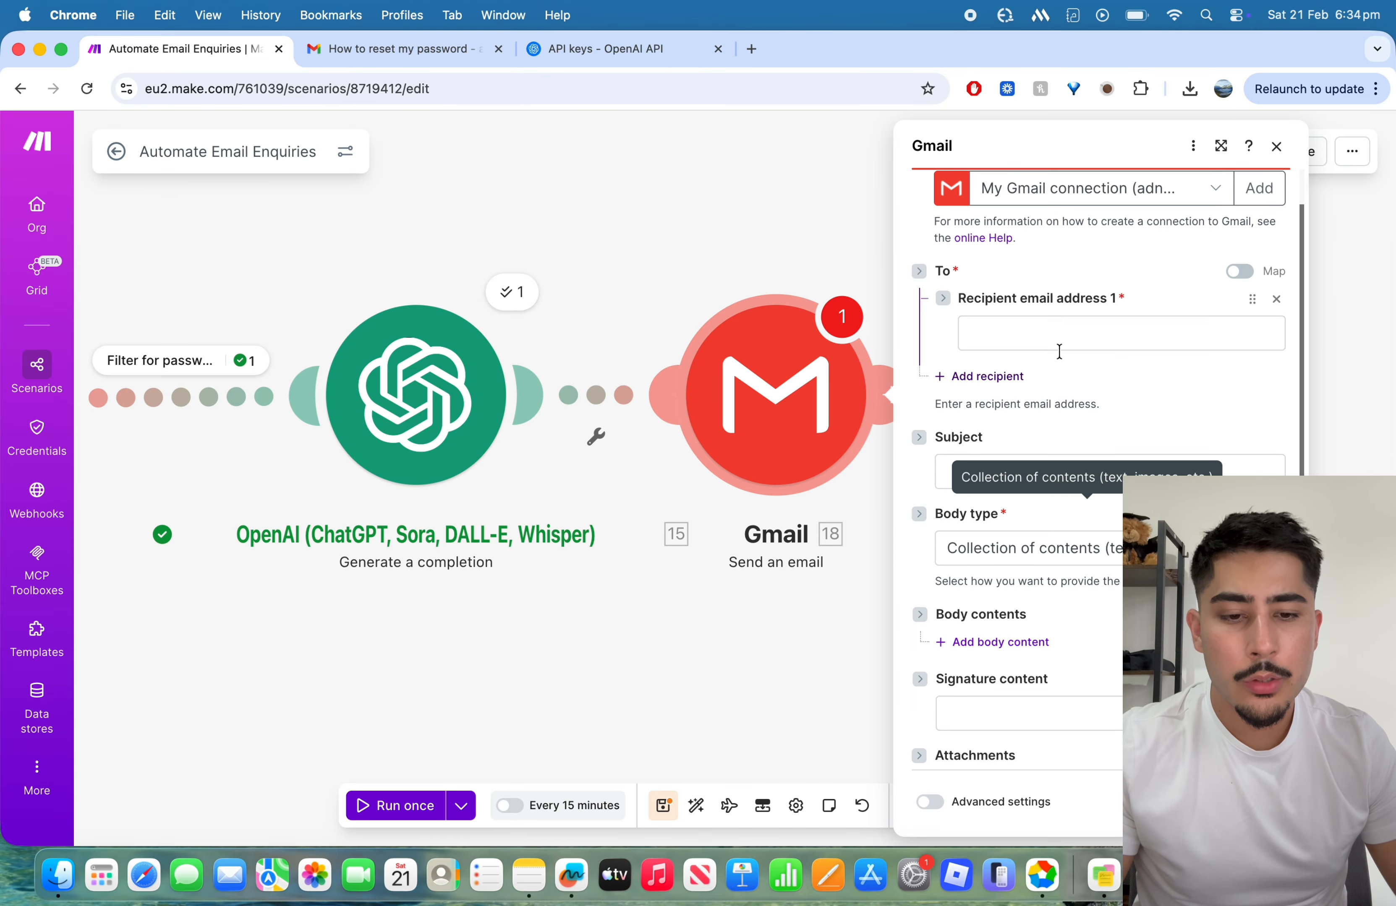
pyautogui.click(1057, 348)
pyautogui.scroll(-4, 748, 372)
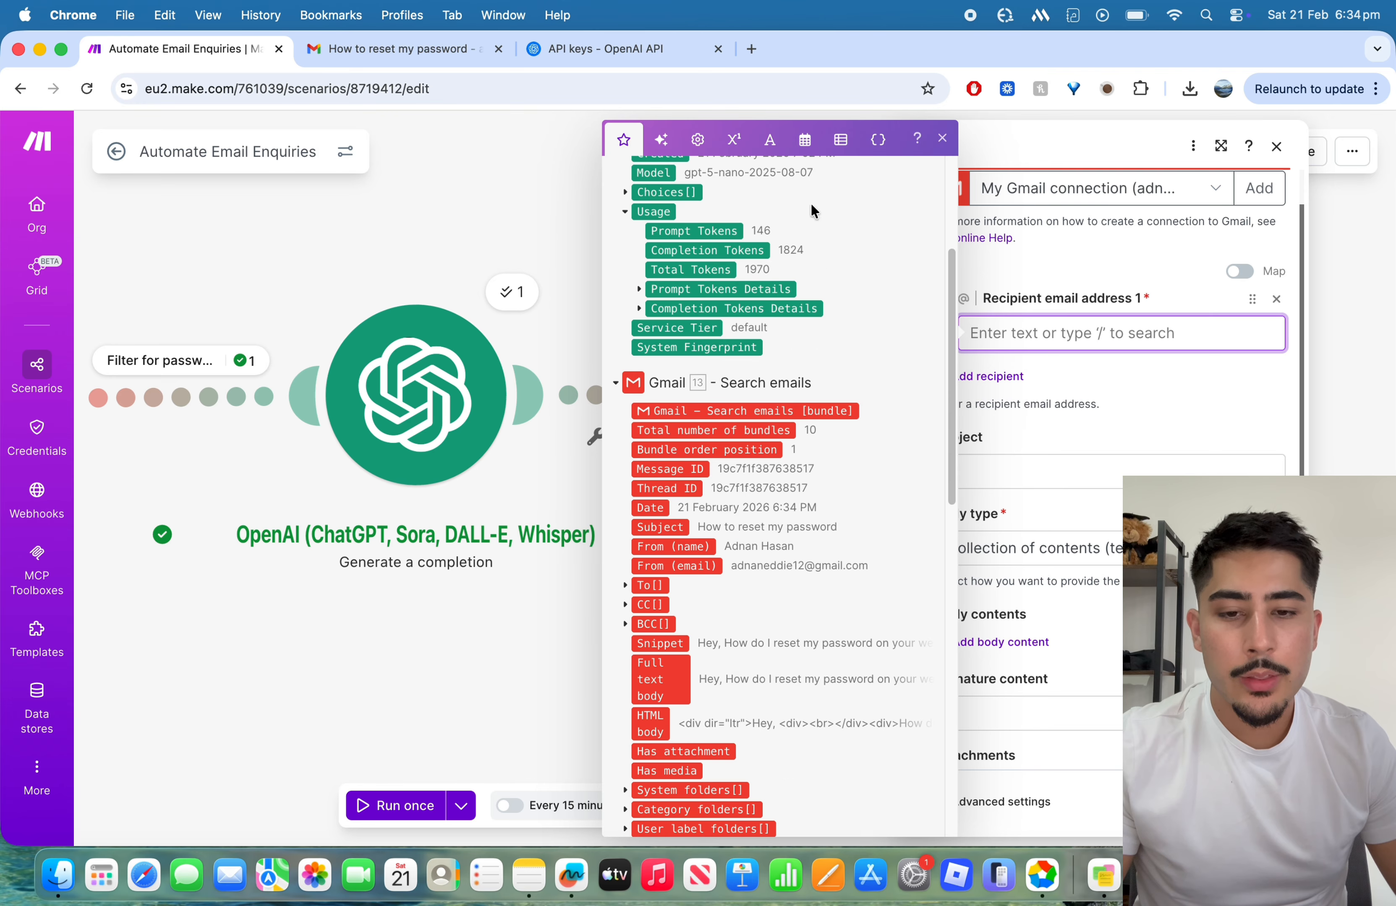
pyautogui.scroll(-5, 801, 325)
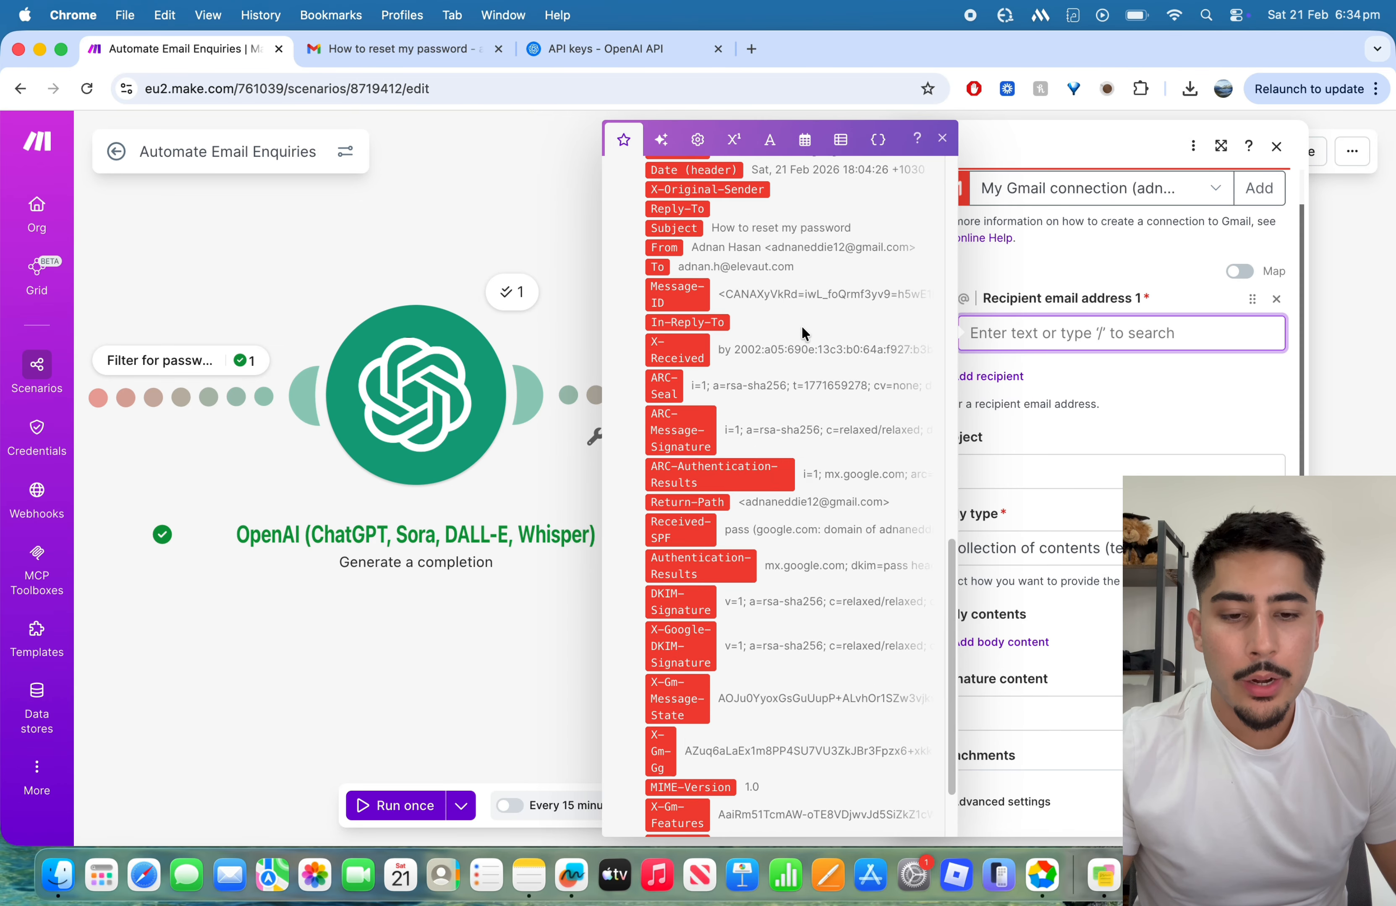
pyautogui.scroll(10, 801, 325)
pyautogui.scroll(-10, 802, 326)
pyautogui.scroll(5, 801, 326)
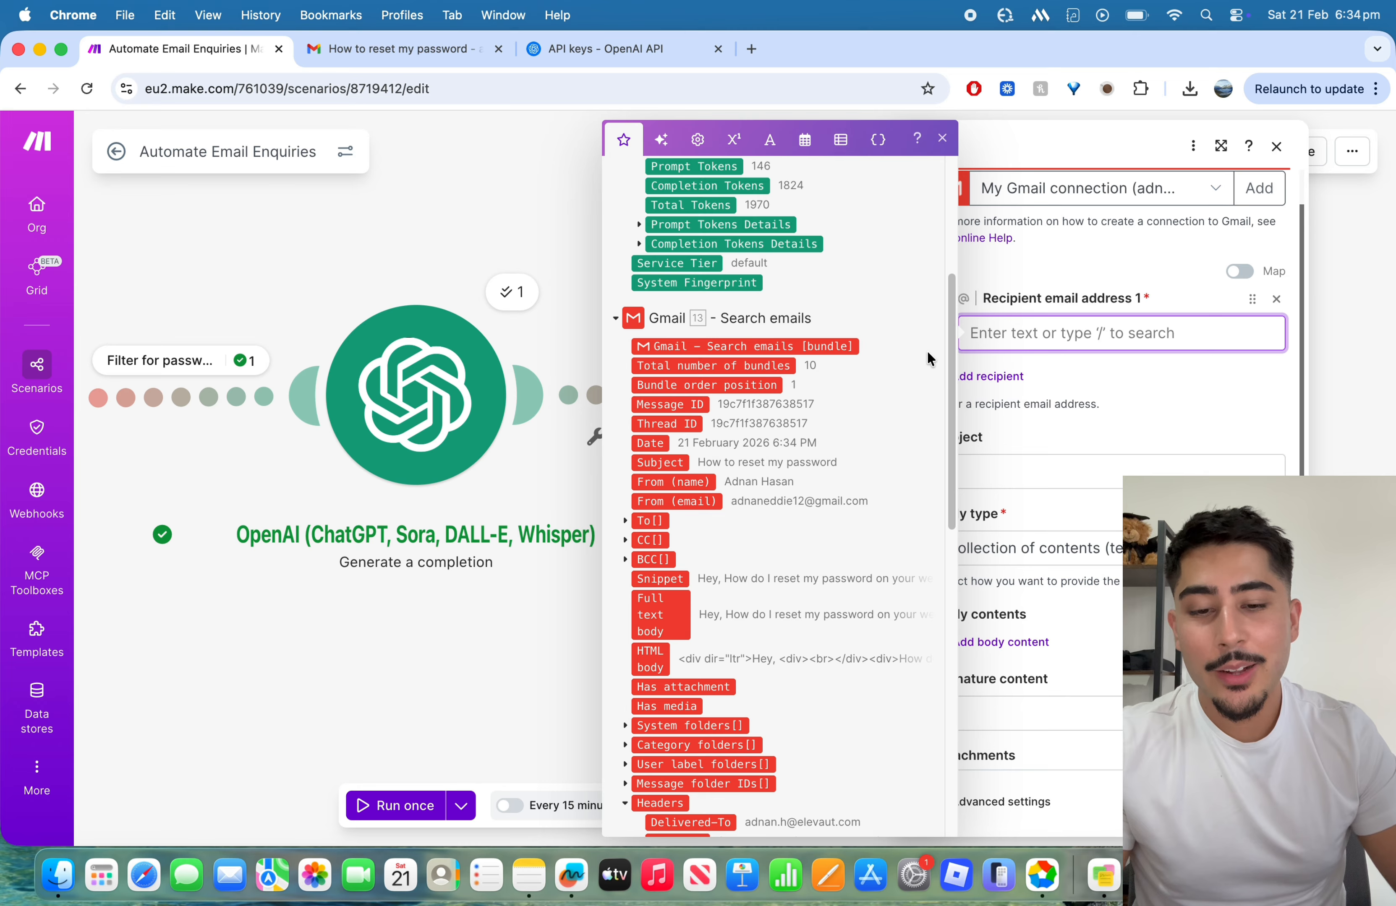
pyautogui.scroll(-5, 700, 483)
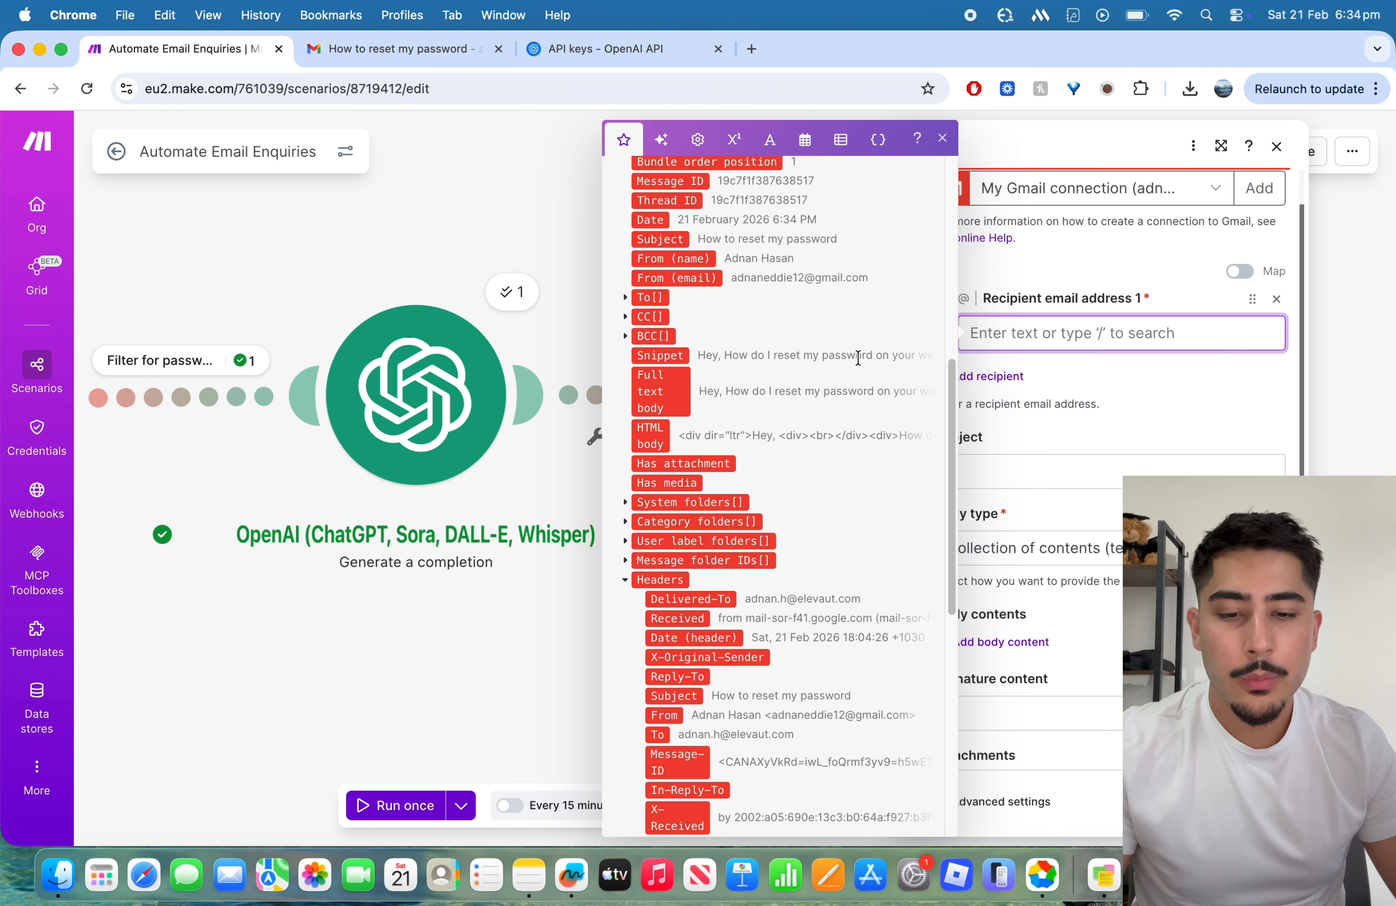
pyautogui.scroll(1, 785, 299)
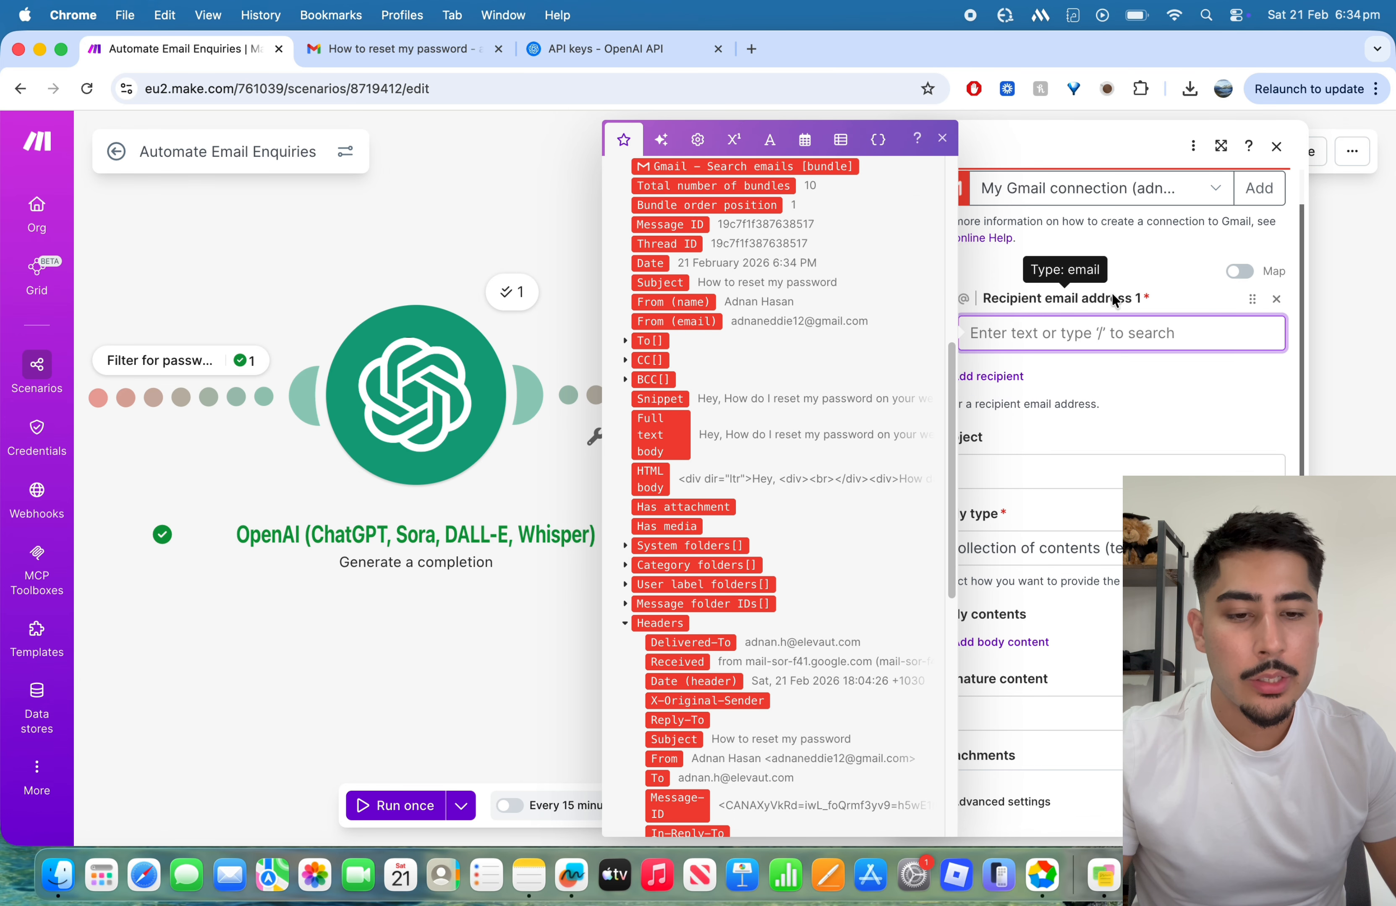
pyautogui.scroll(2, 657, 406)
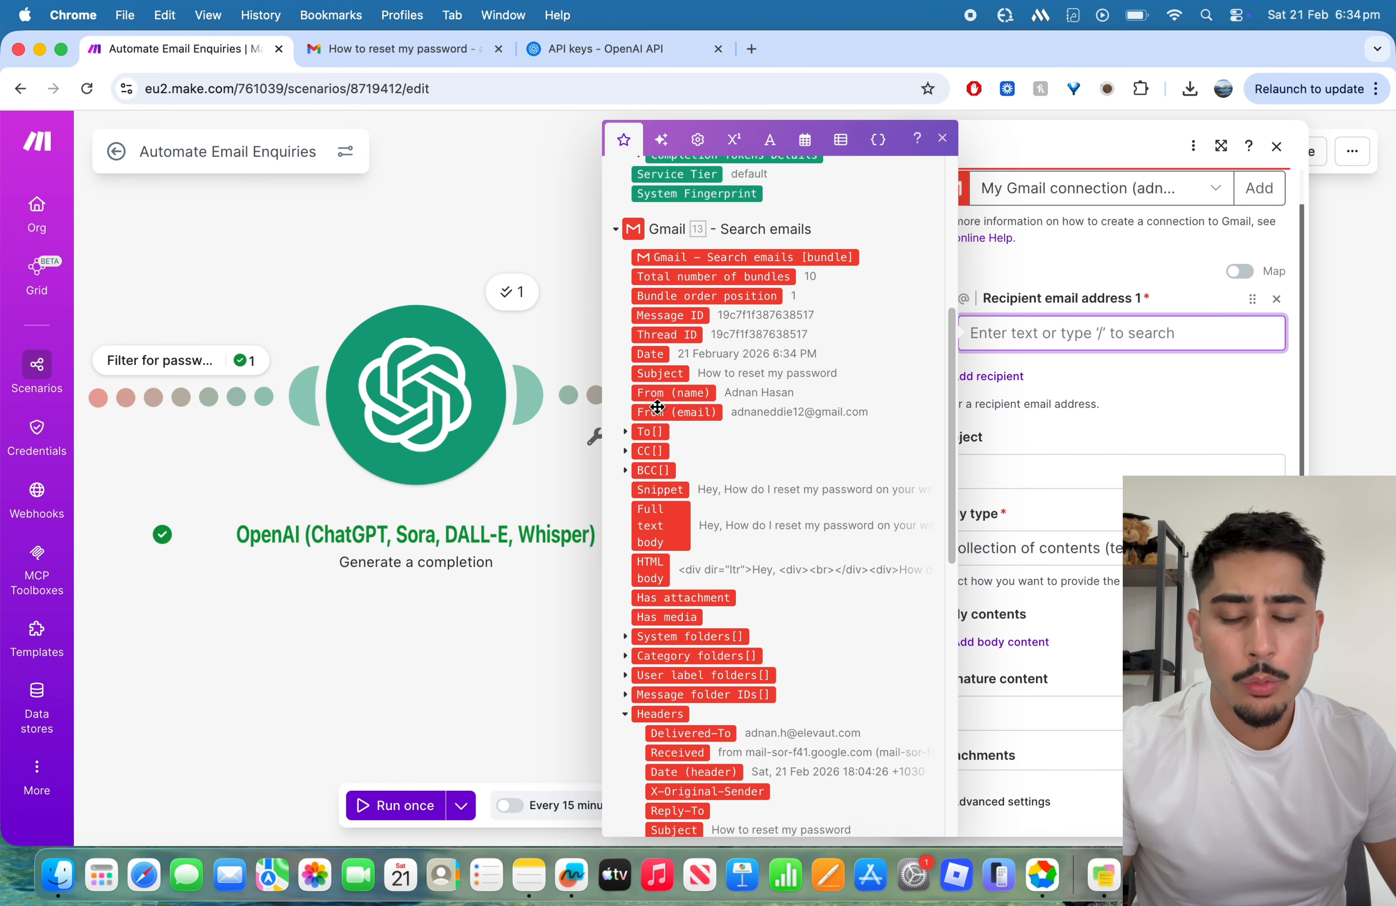
pyautogui.scroll(-1, 724, 396)
pyautogui.click(690, 377)
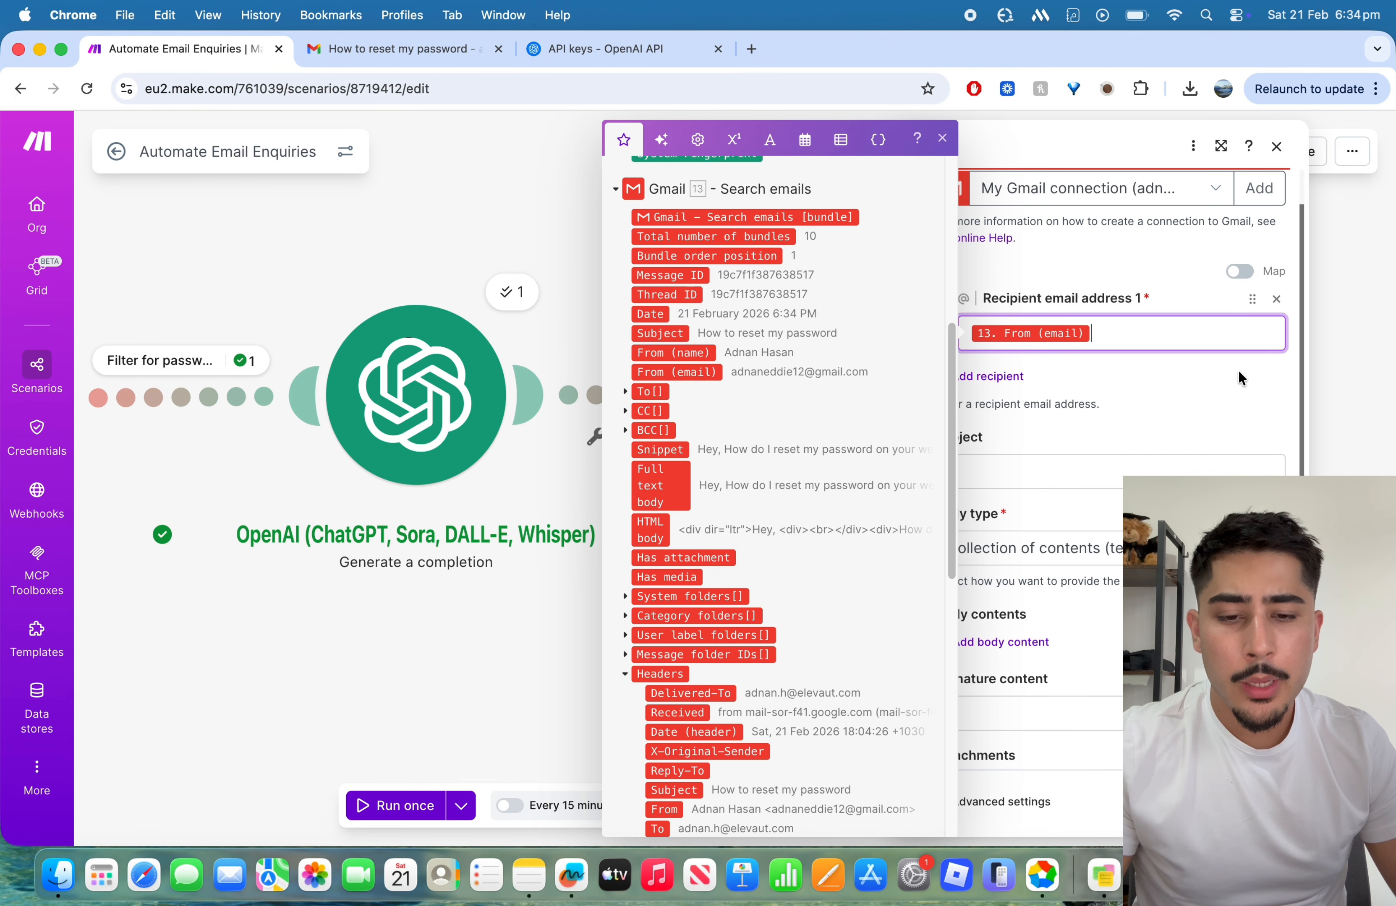
pyautogui.click(1235, 377)
# Step: Set the email's subject to "Re:" followed by the Subject value from the Gmail Search emails module
pyautogui.scroll(-1, 1231, 372)
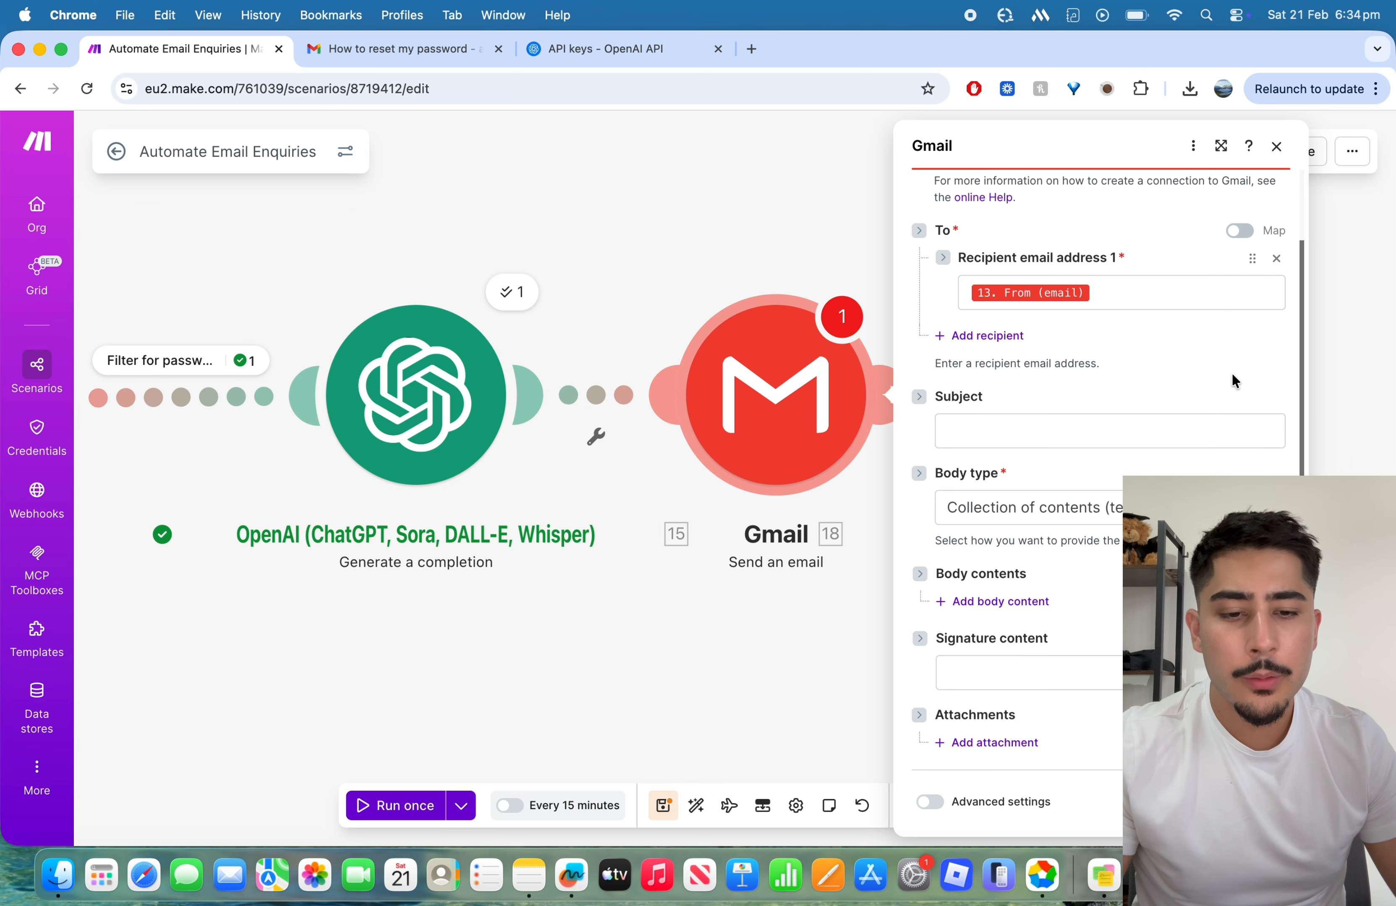
pyautogui.click(1106, 430)
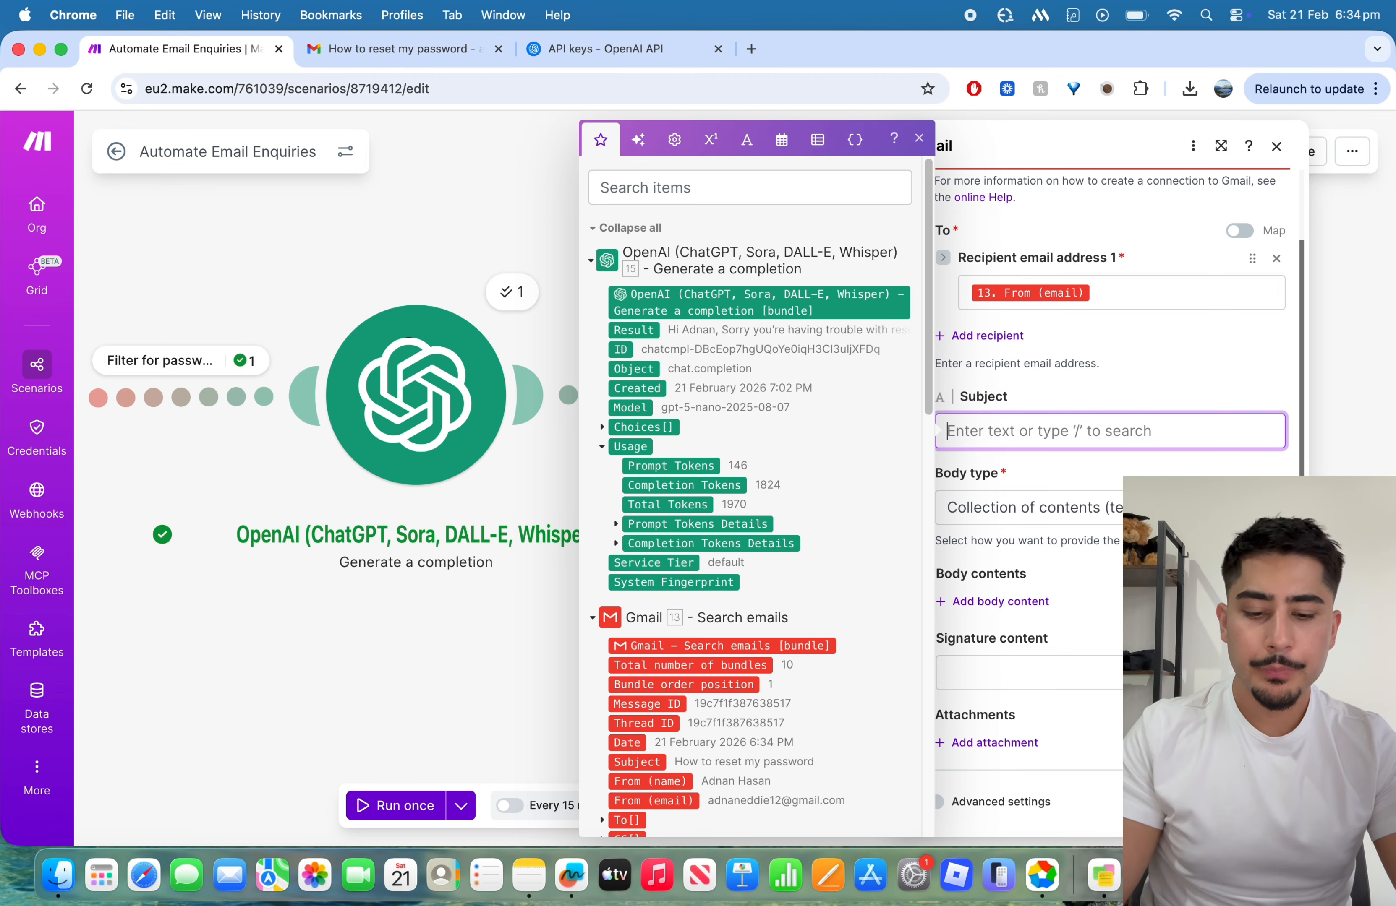
pyautogui.scroll(-5, 846, 493)
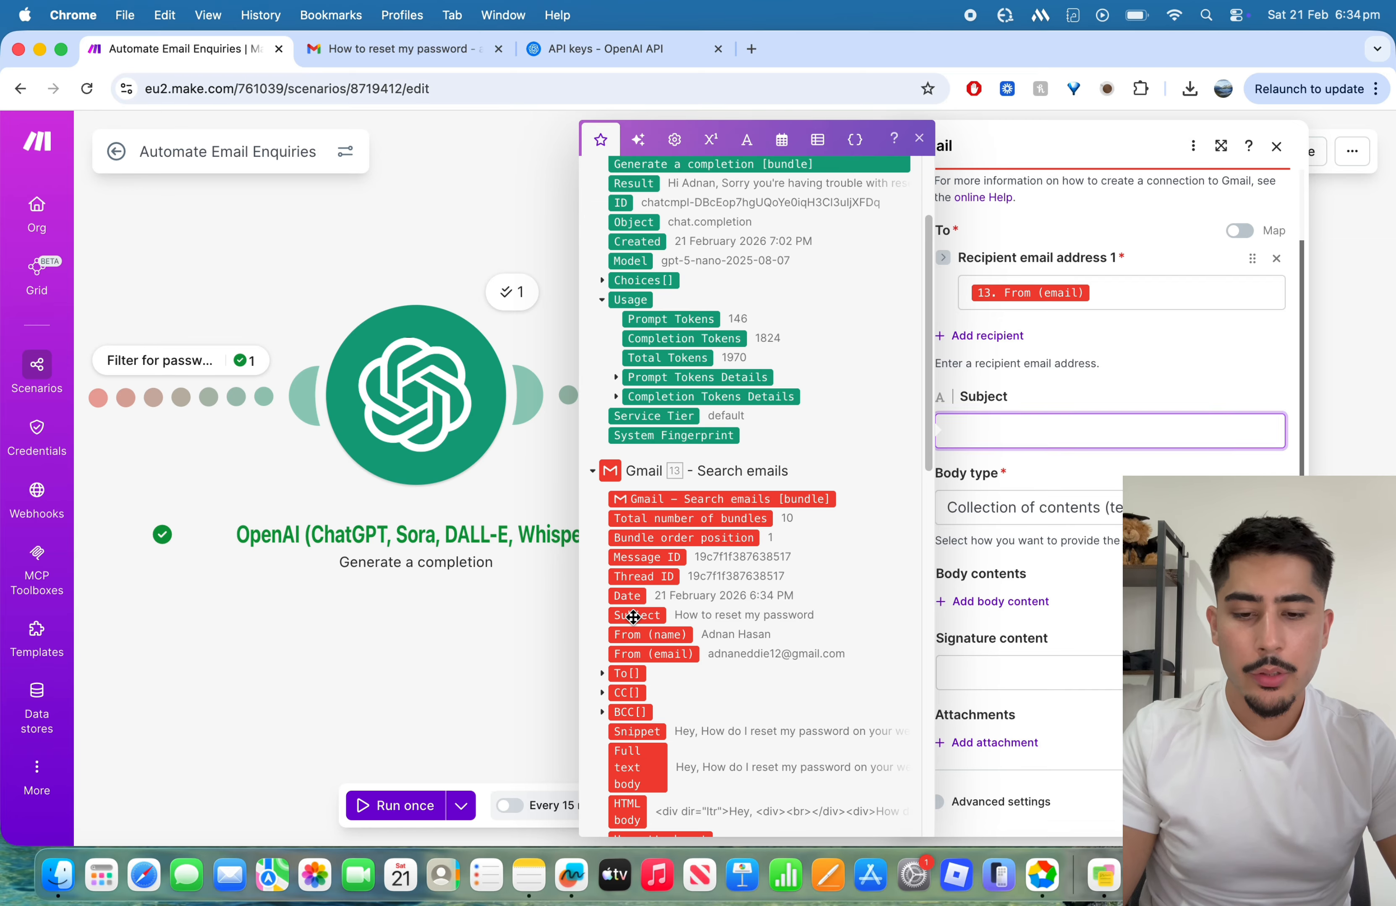
pyautogui.click(633, 617)
pyautogui.click(942, 430)
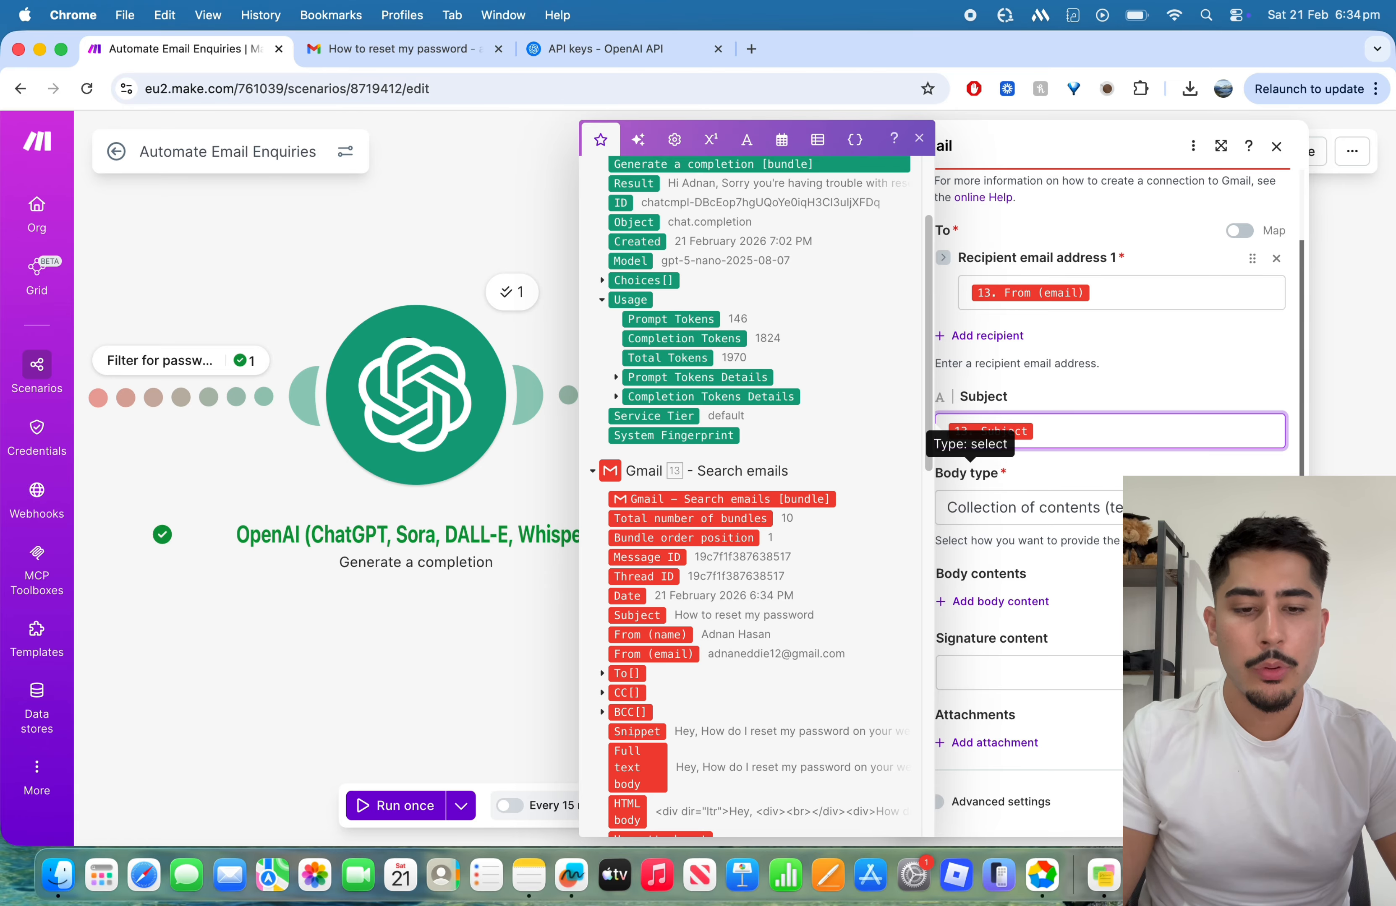
pyautogui.write('Re:')
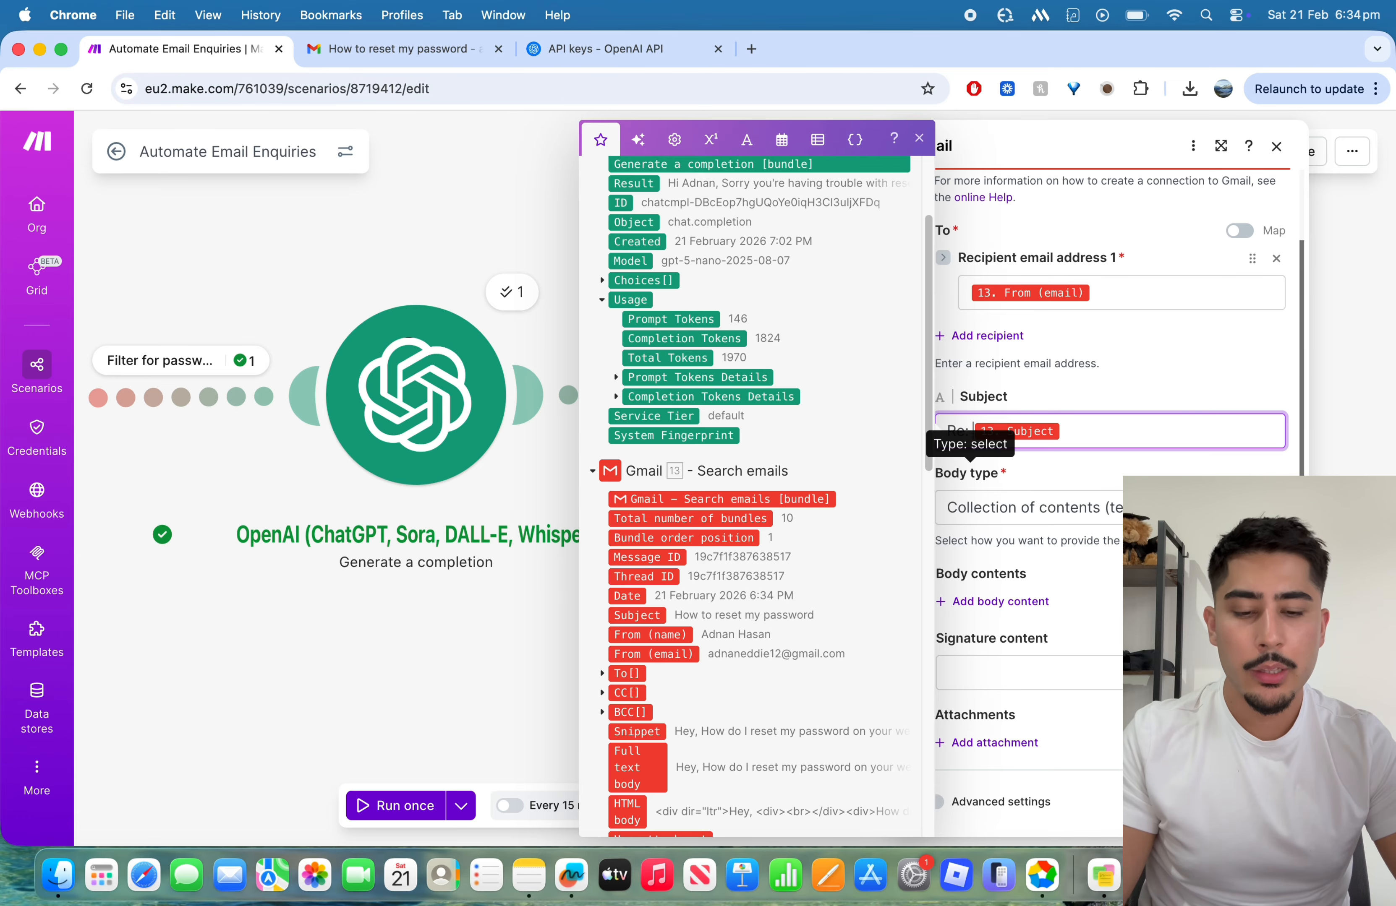
pyautogui.click(1114, 473)
# Step: Add a body content item to the email and map its text to Message Content under Choices[] from the OpenAI Generate a completion module
pyautogui.click(1093, 497)
pyautogui.click(1029, 570)
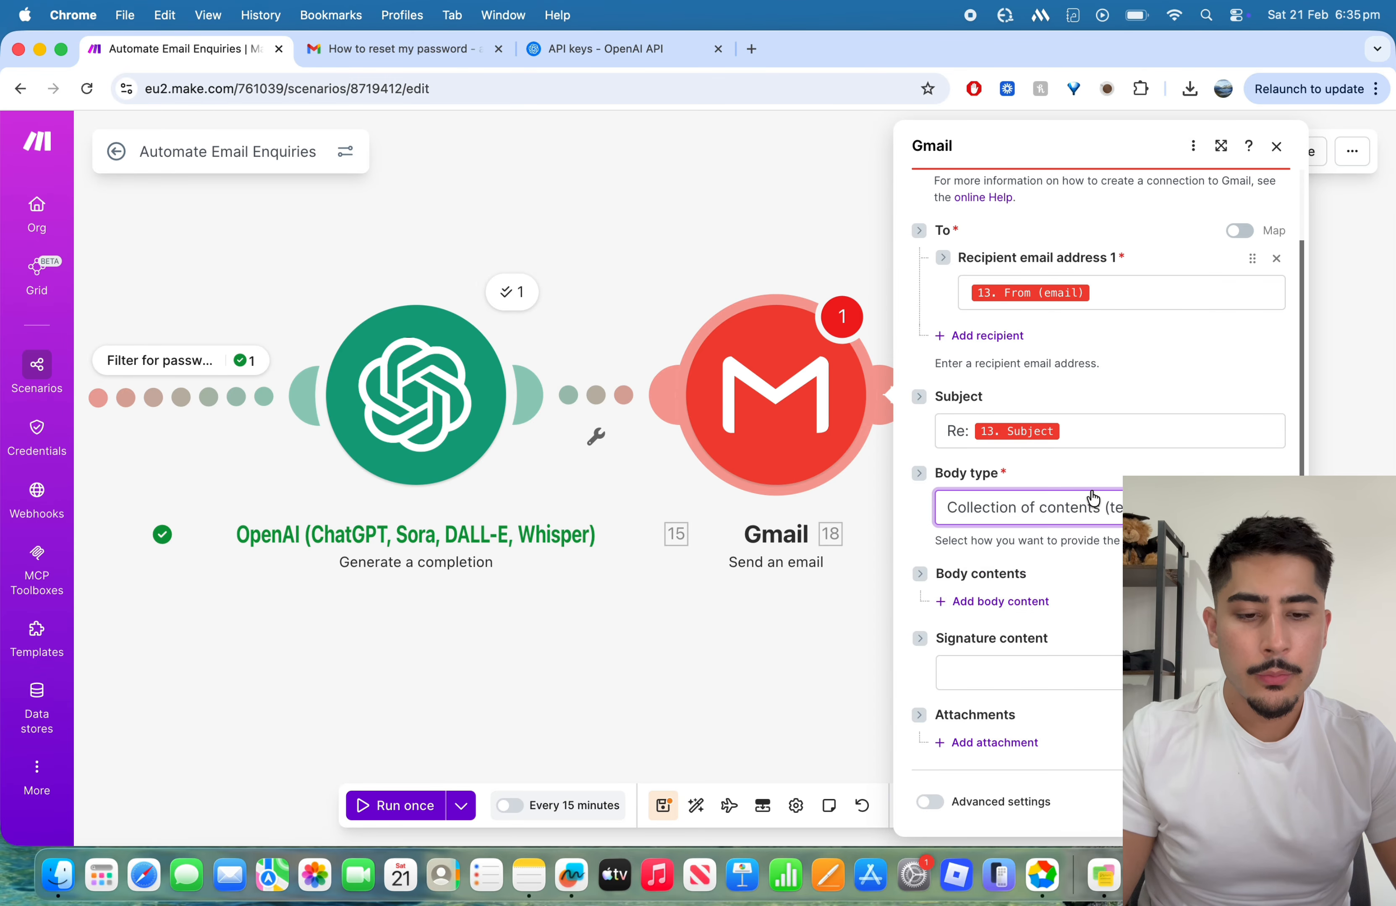
pyautogui.click(1000, 601)
pyautogui.scroll(-4, 1044, 490)
pyautogui.click(1045, 485)
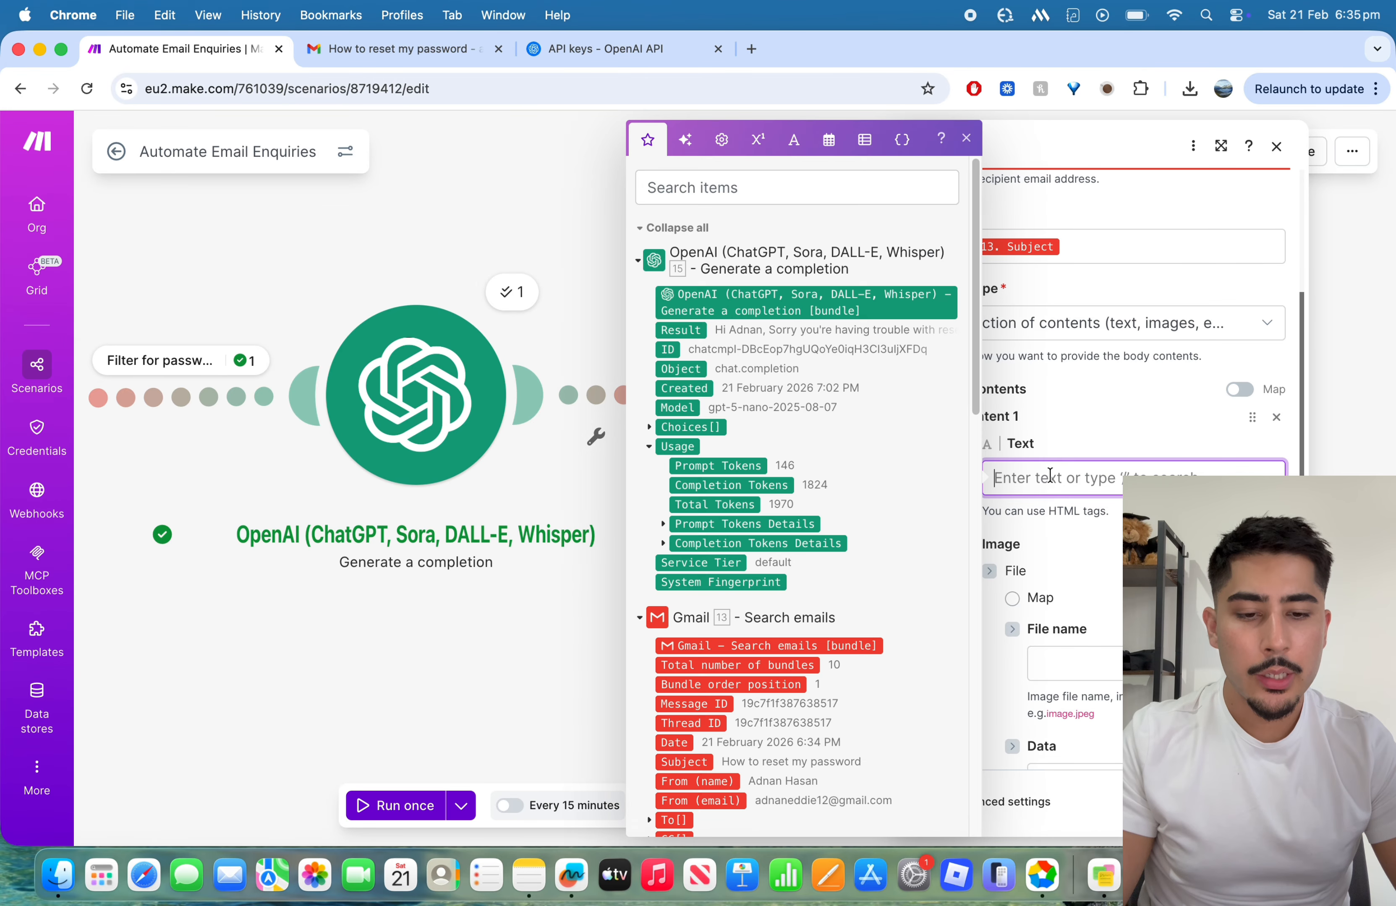
pyautogui.scroll(-3, 839, 480)
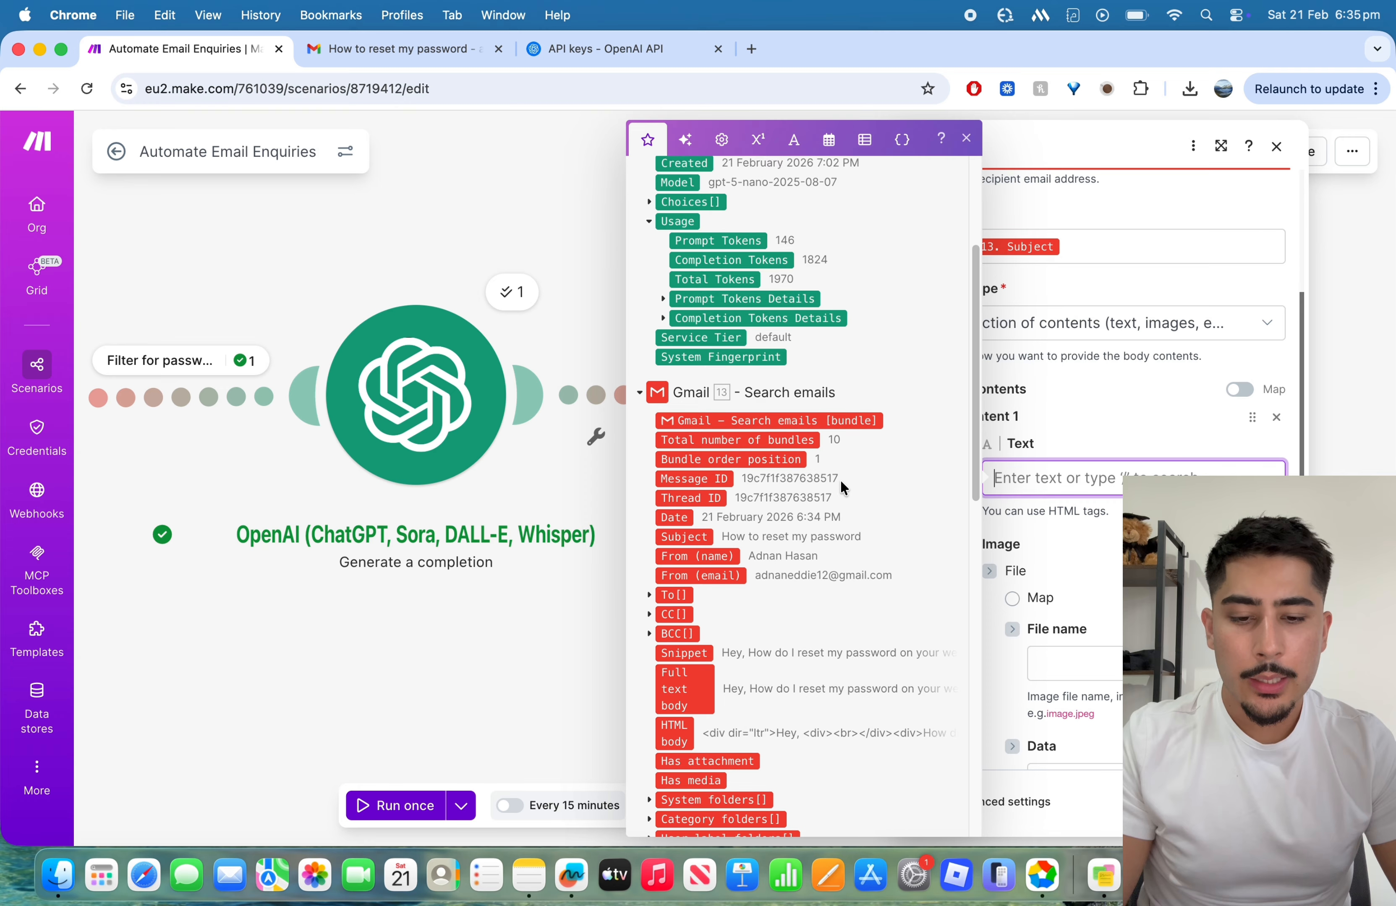
pyautogui.scroll(3, 824, 465)
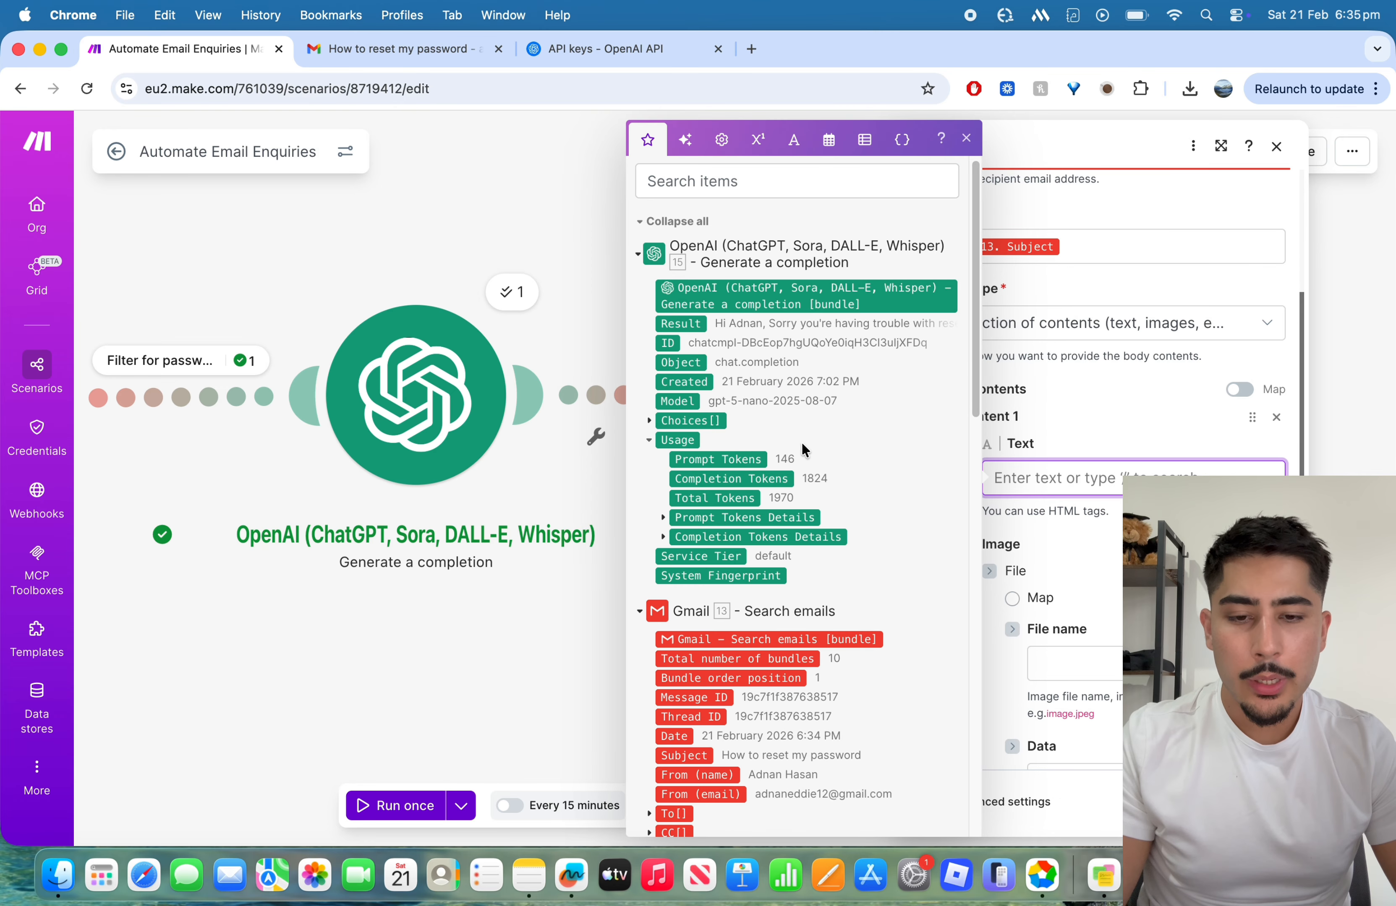
pyautogui.click(654, 420)
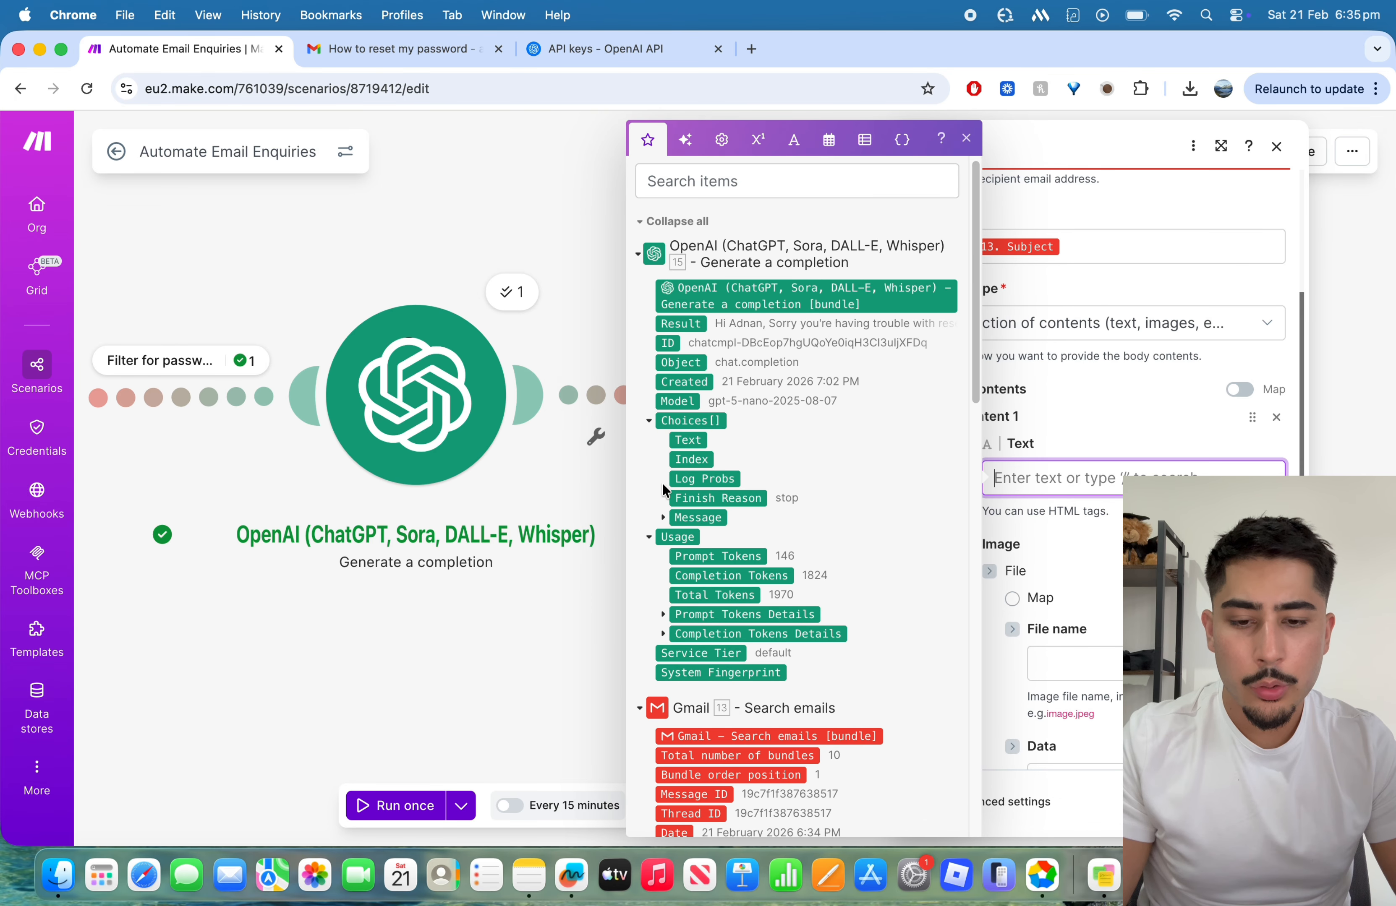
pyautogui.click(663, 518)
pyautogui.scroll(-1, 680, 547)
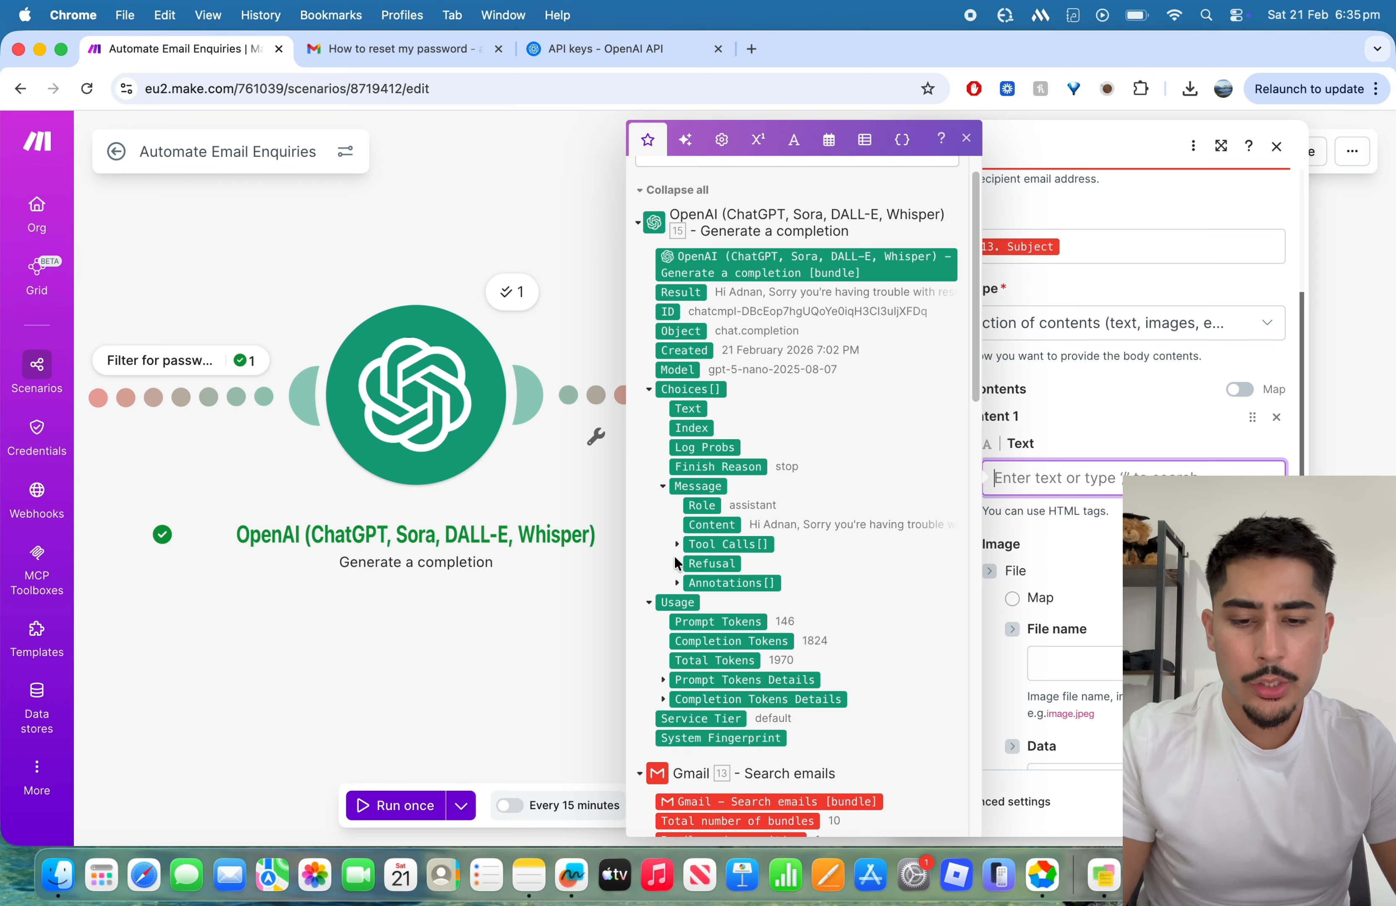
pyautogui.scroll(-1, 677, 538)
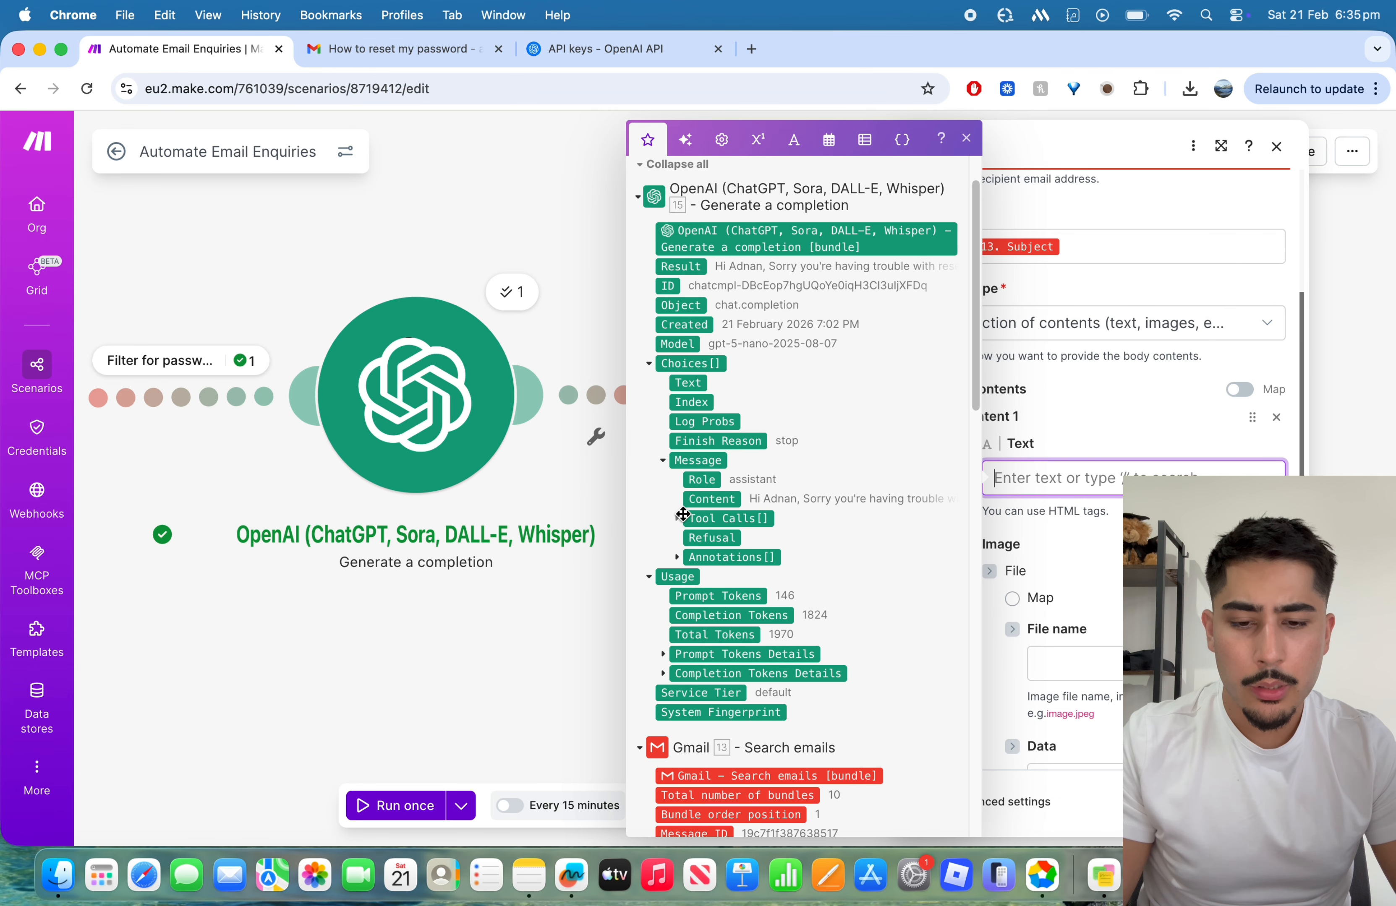
pyautogui.click(712, 498)
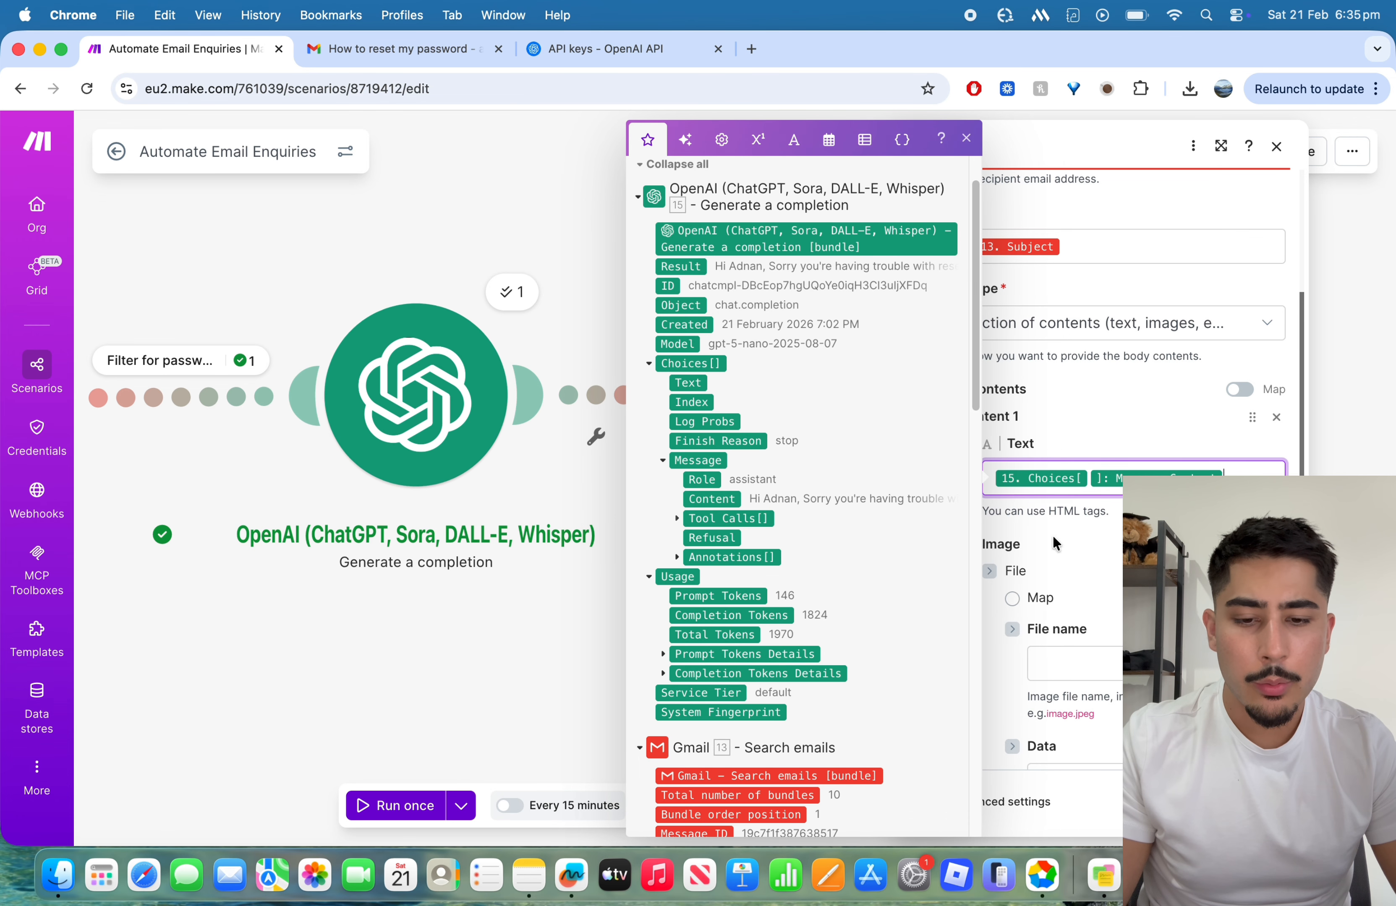
pyautogui.click(1053, 543)
# Step: Review the remaining Send an email fields, including image, signature and attachments, and save the module's settings
pyautogui.scroll(-3, 1059, 529)
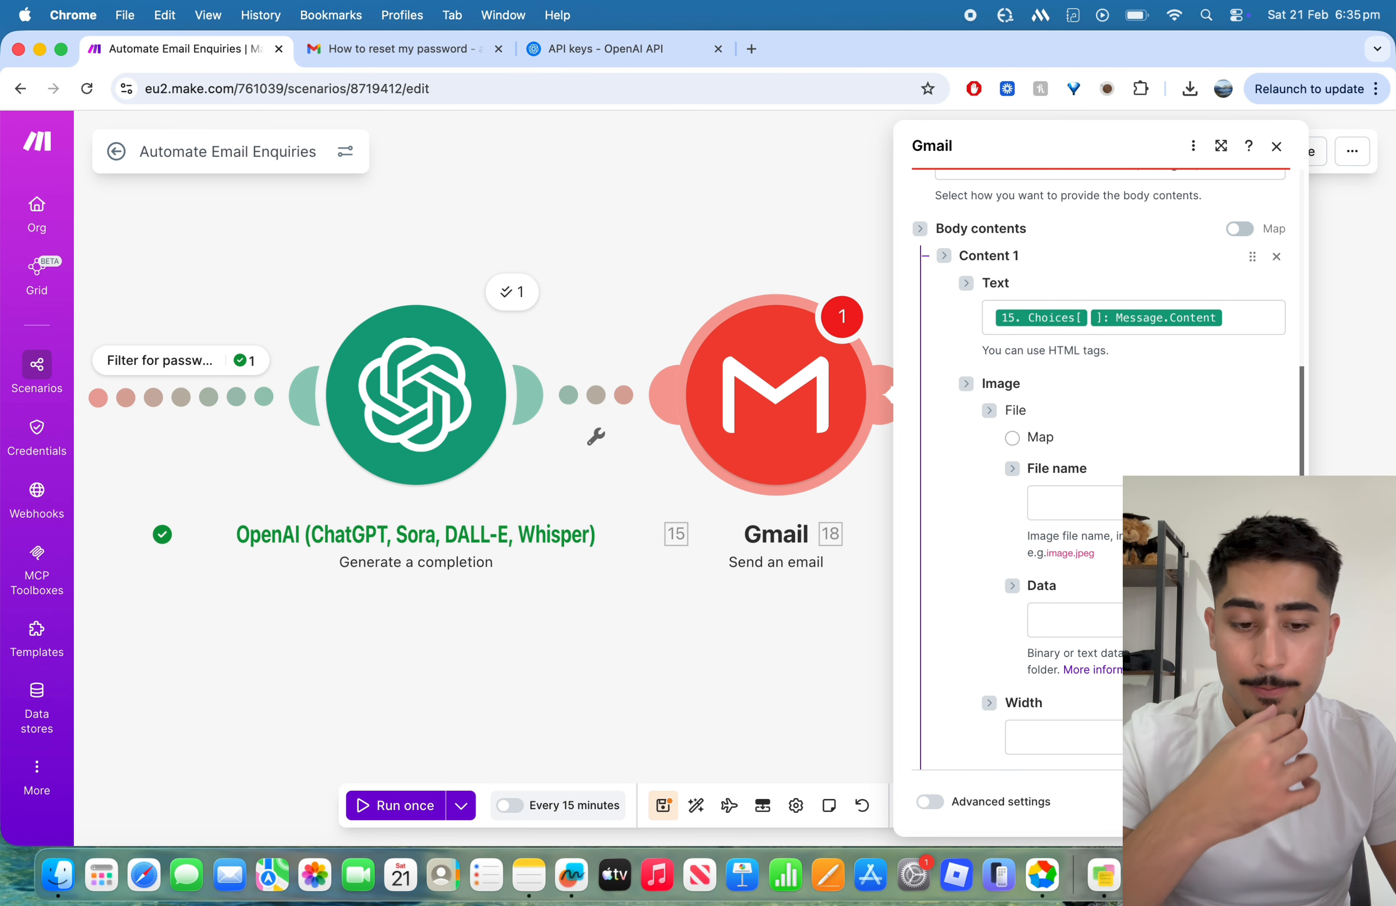
pyautogui.scroll(-5, 1182, 464)
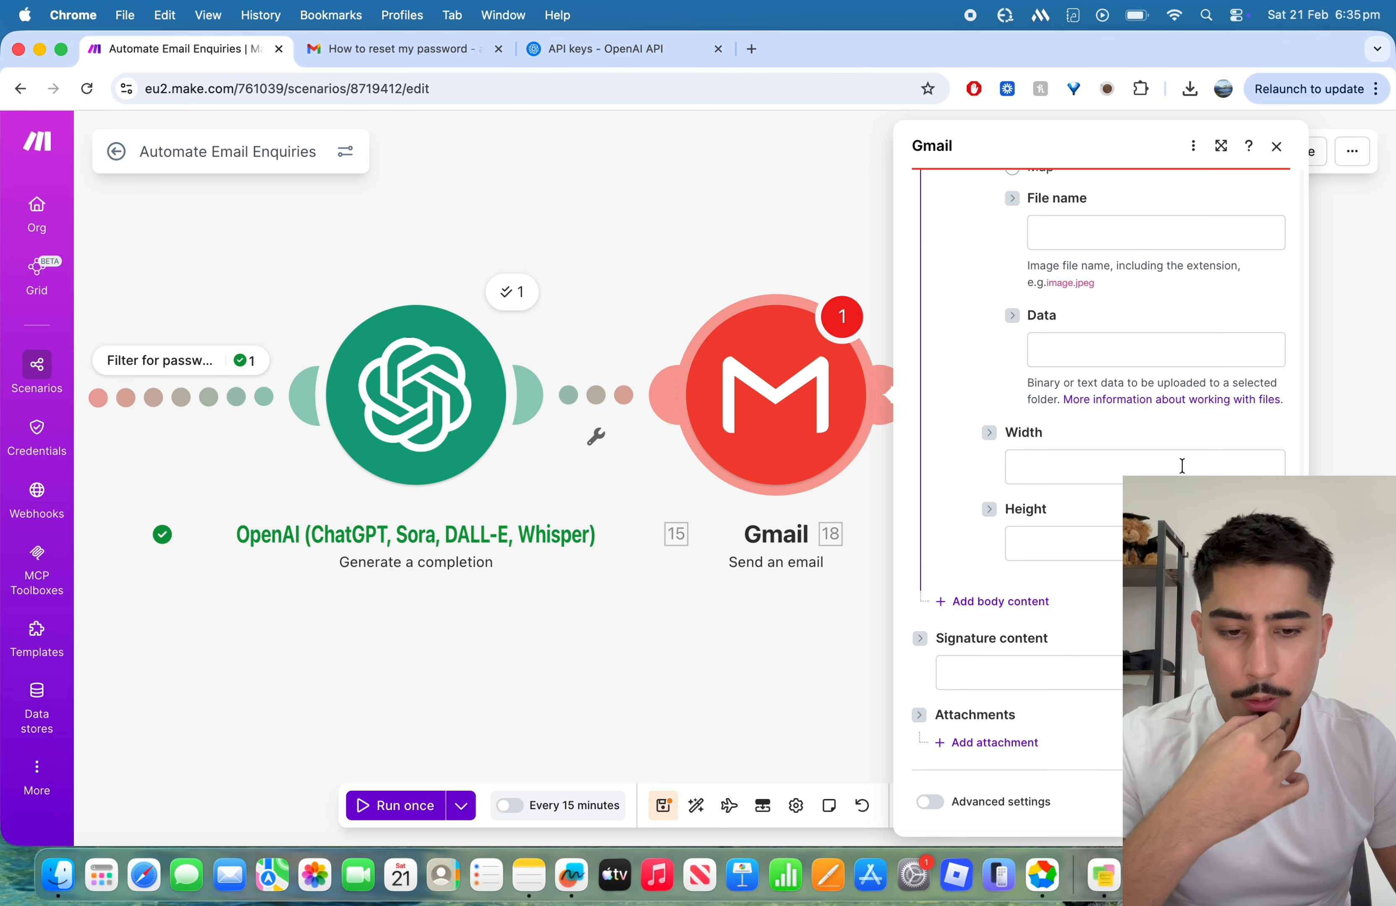
pyautogui.scroll(1, 1182, 466)
pyautogui.scroll(-1, 1182, 466)
pyautogui.scroll(5, 1116, 432)
pyautogui.scroll(-5, 1110, 450)
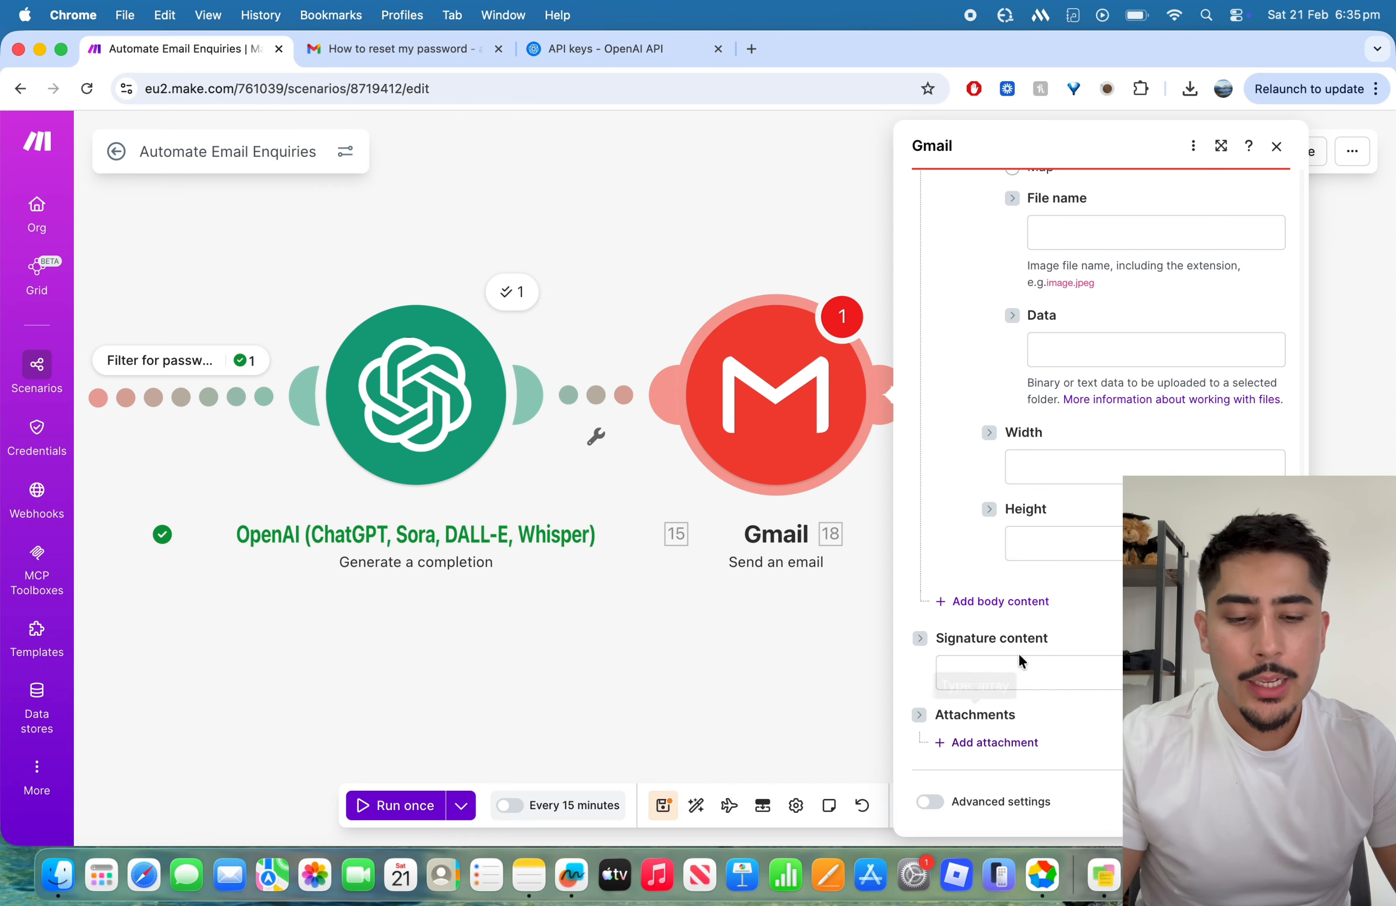
pyautogui.scroll(10, 979, 551)
pyautogui.scroll(1, 979, 552)
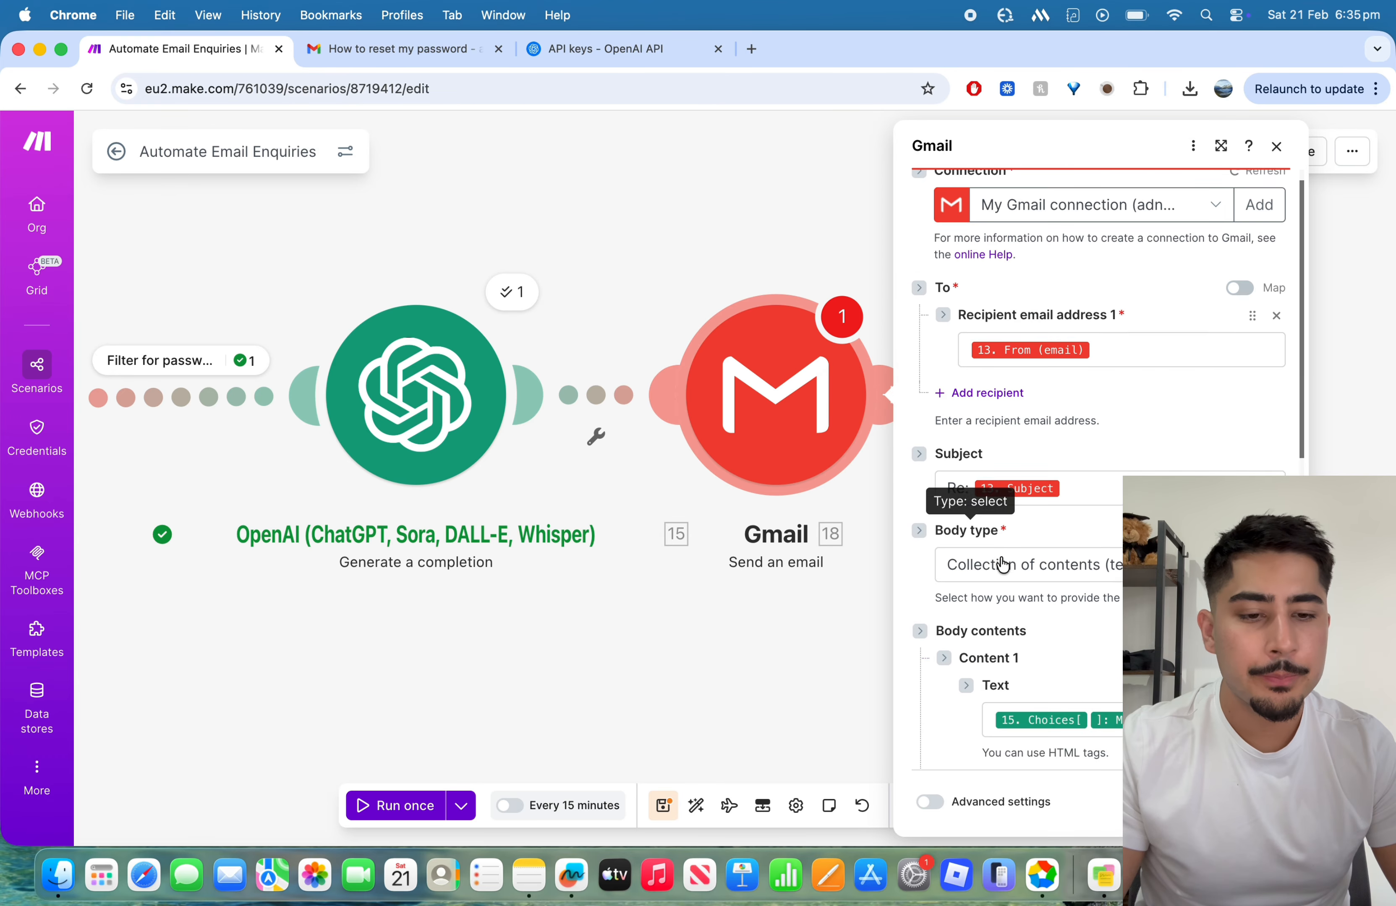
pyautogui.scroll(-3, 1061, 446)
pyautogui.scroll(-8, 1061, 446)
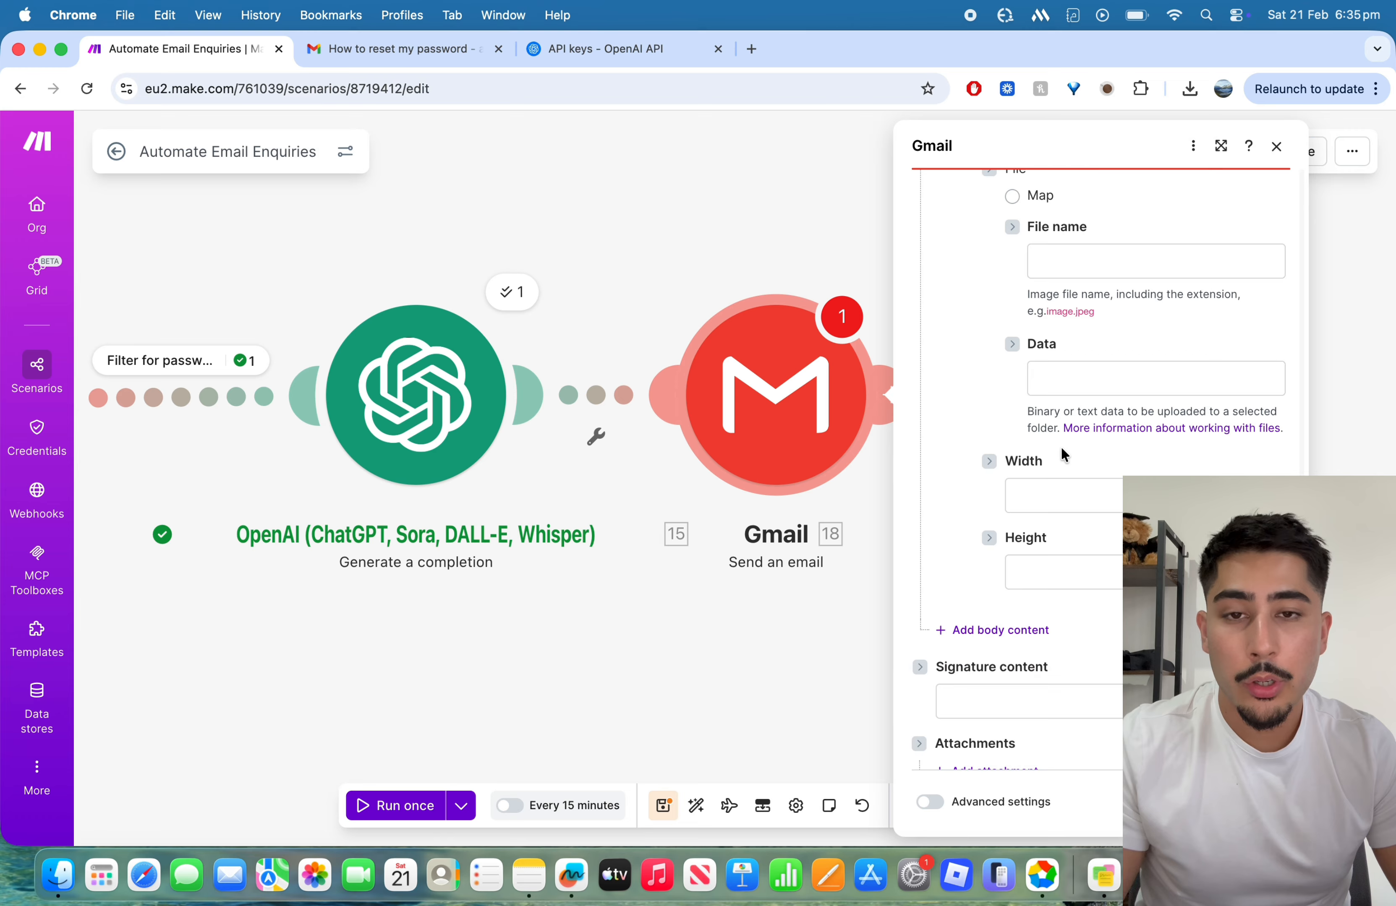
pyautogui.scroll(10, 1051, 449)
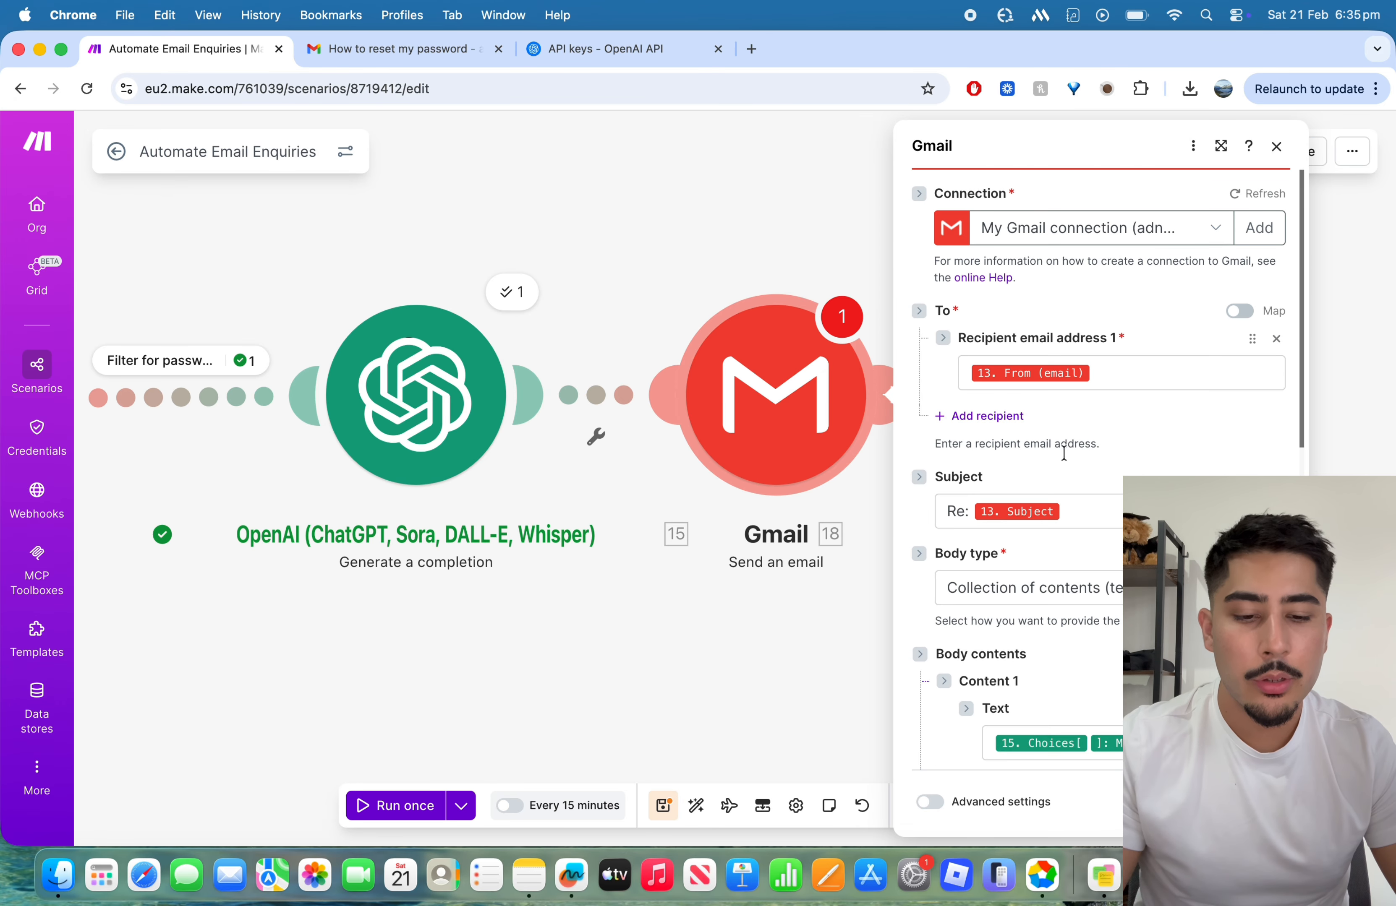
pyautogui.scroll(-10, 1051, 449)
pyautogui.click(1258, 802)
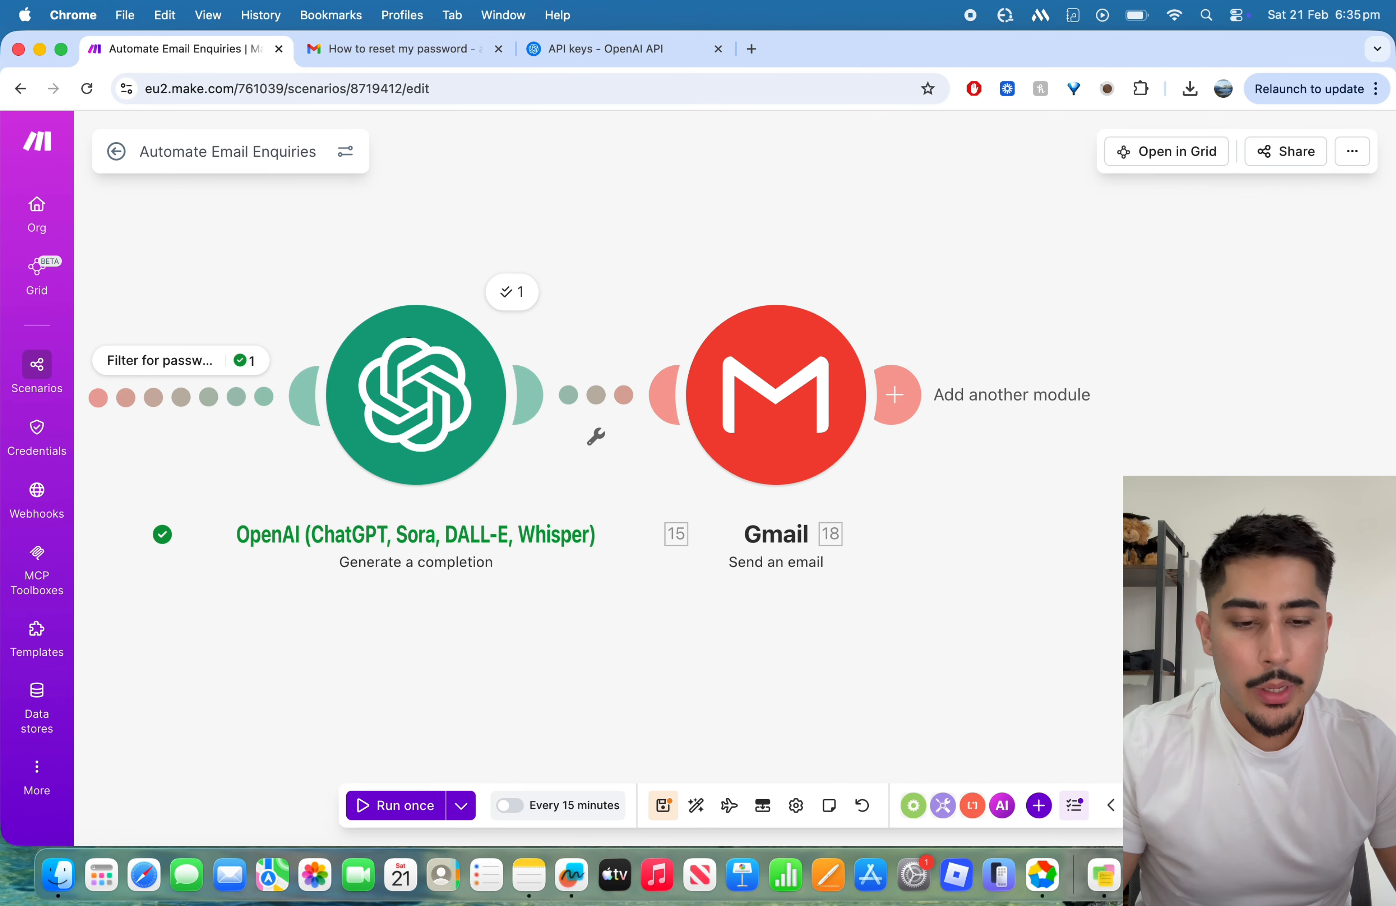
# Step: Save the scenario and run it once, closing the OpenAI API keys page
pyautogui.hscroll(-5, 698, 424)
pyautogui.hscroll(1, 698, 424)
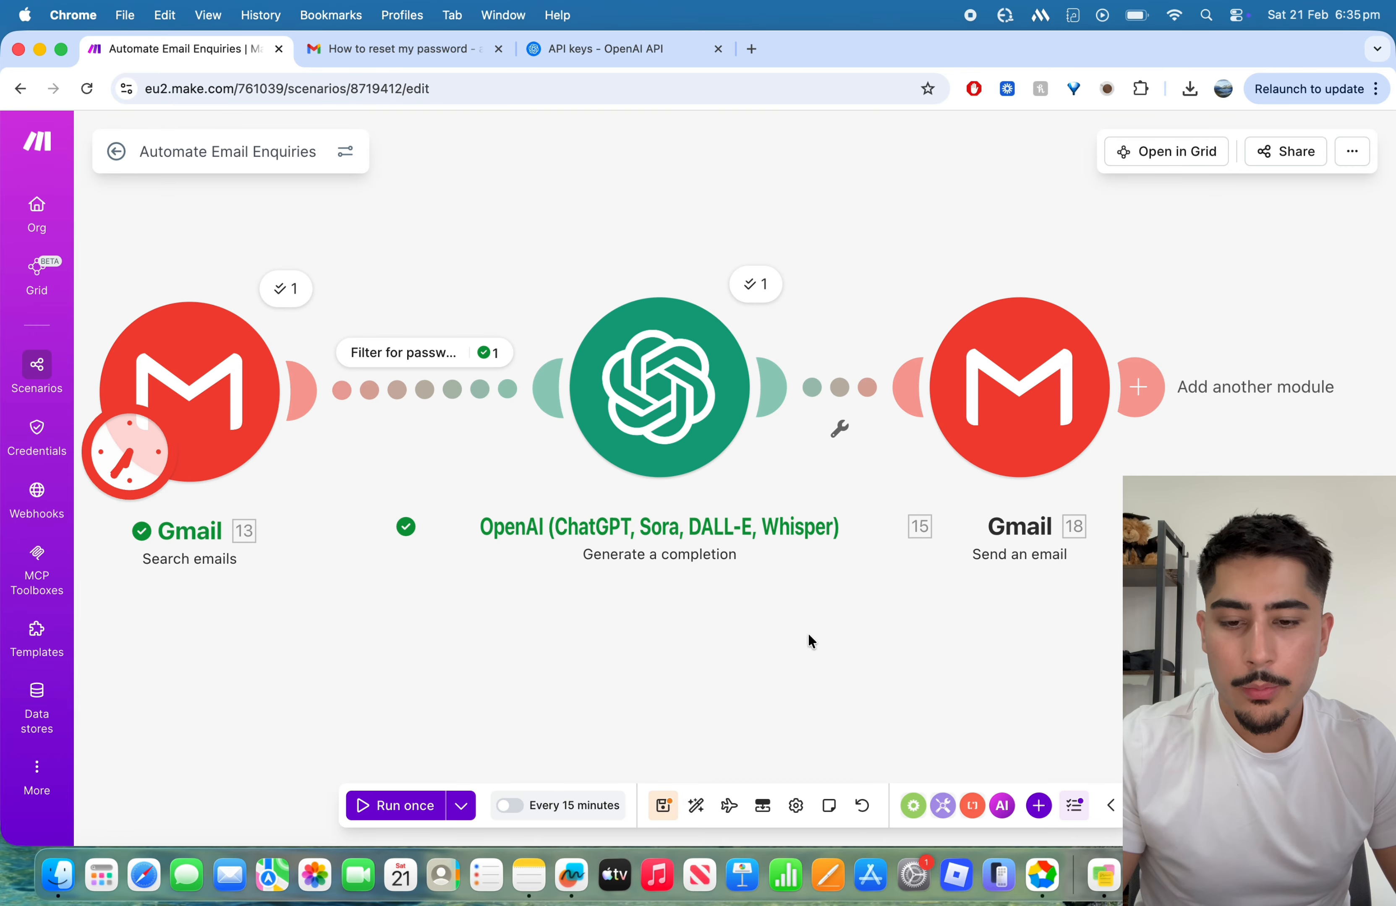
pyautogui.press('super+s')
pyautogui.hscroll(2, 789, 691)
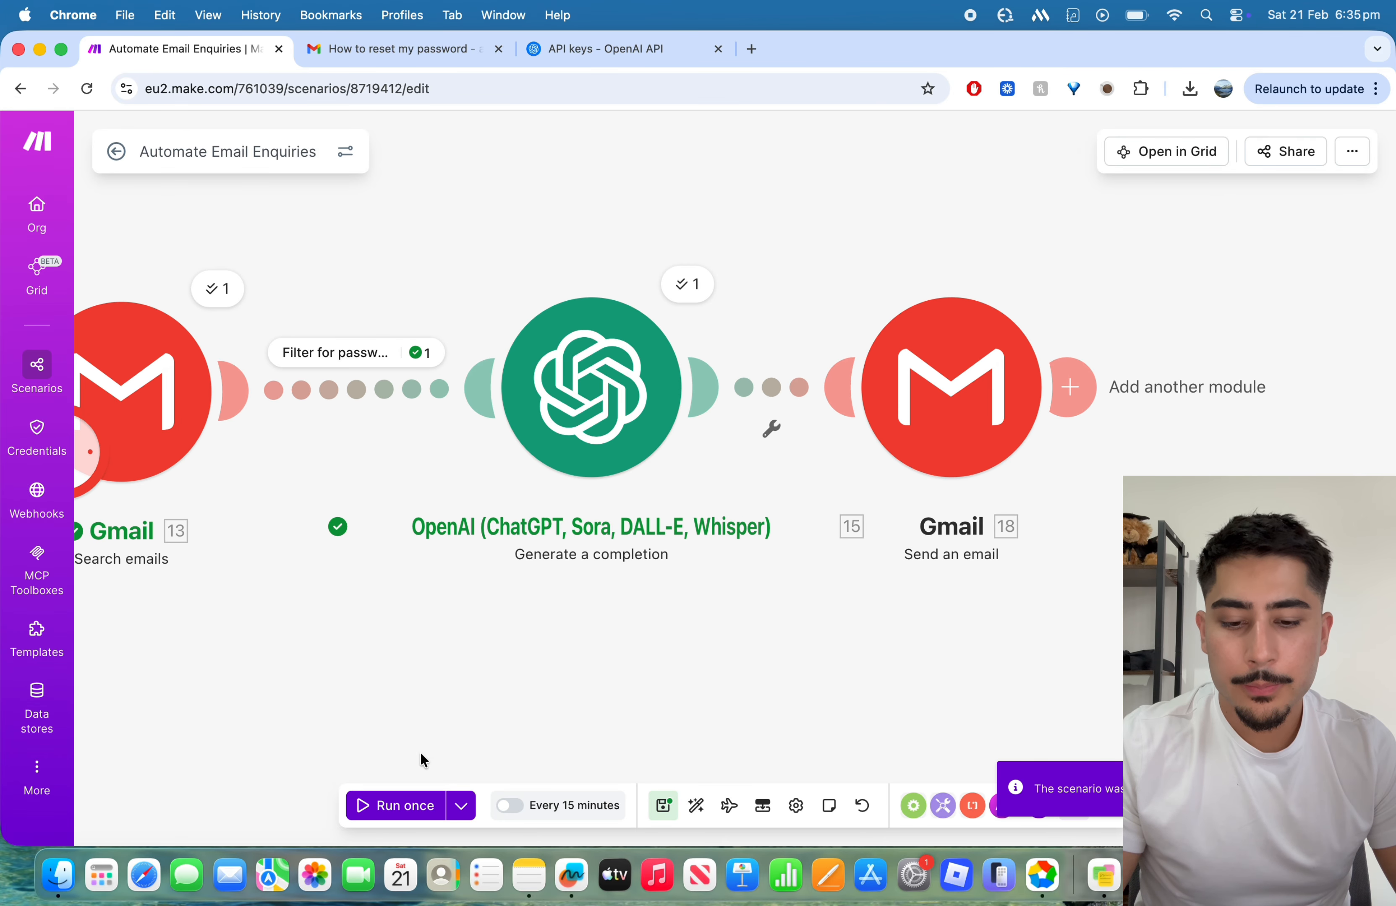
pyautogui.click(414, 795)
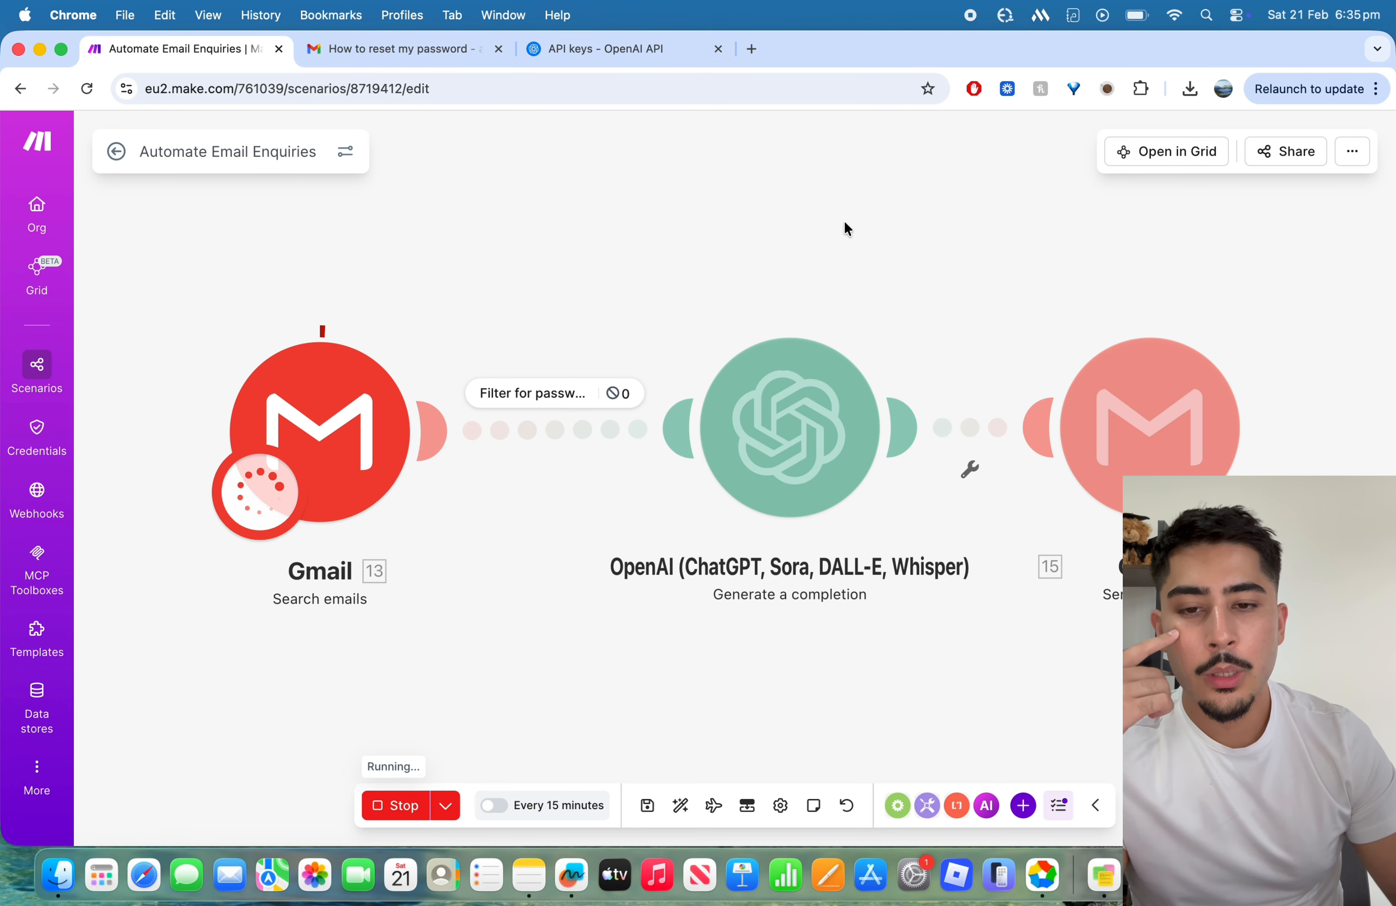
pyautogui.click(718, 49)
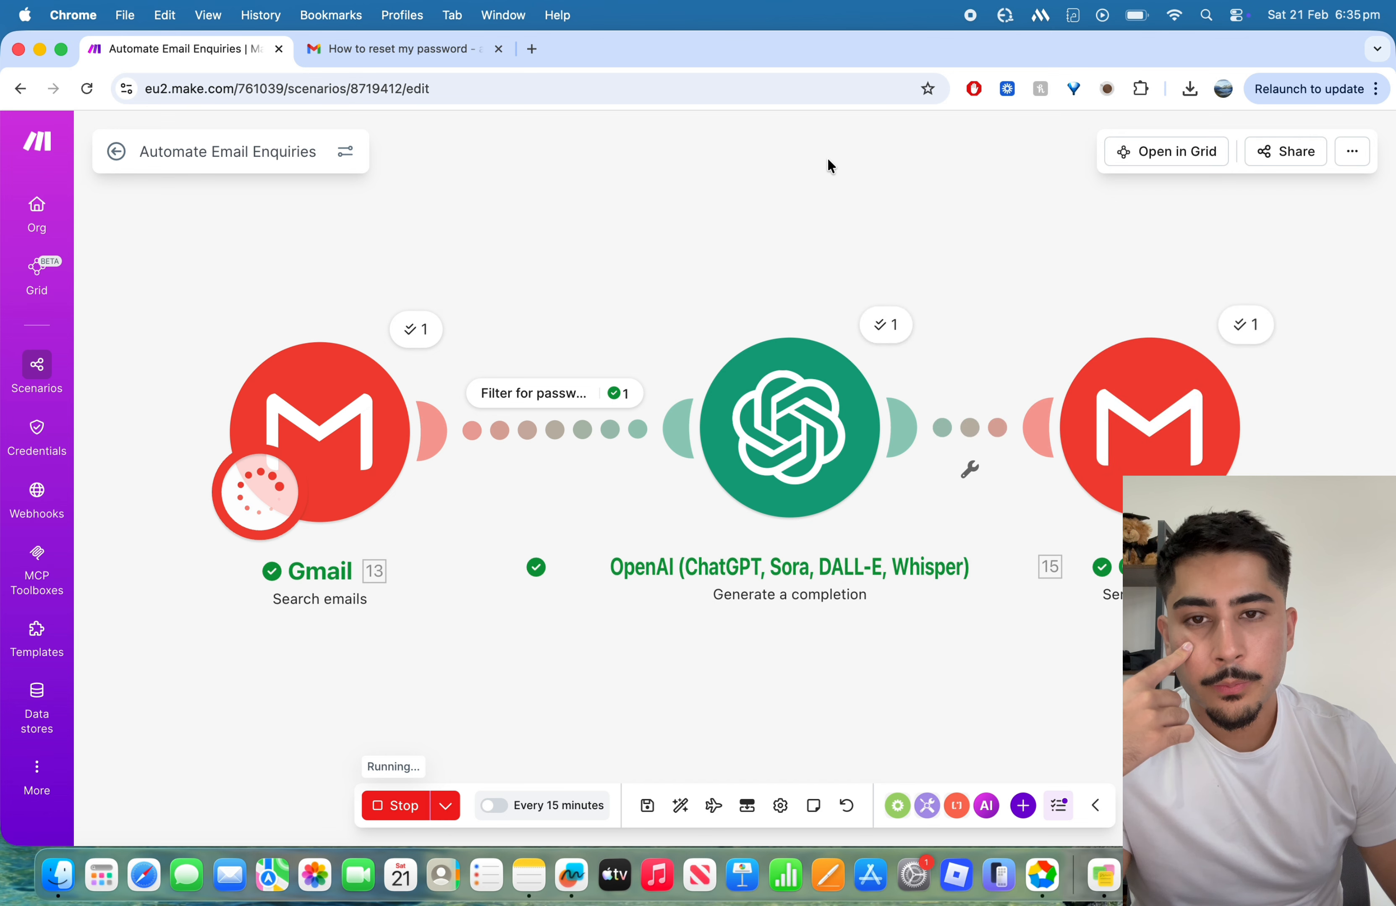
pyautogui.moveTo(1029, 165); pyautogui.dragTo(628, 135)
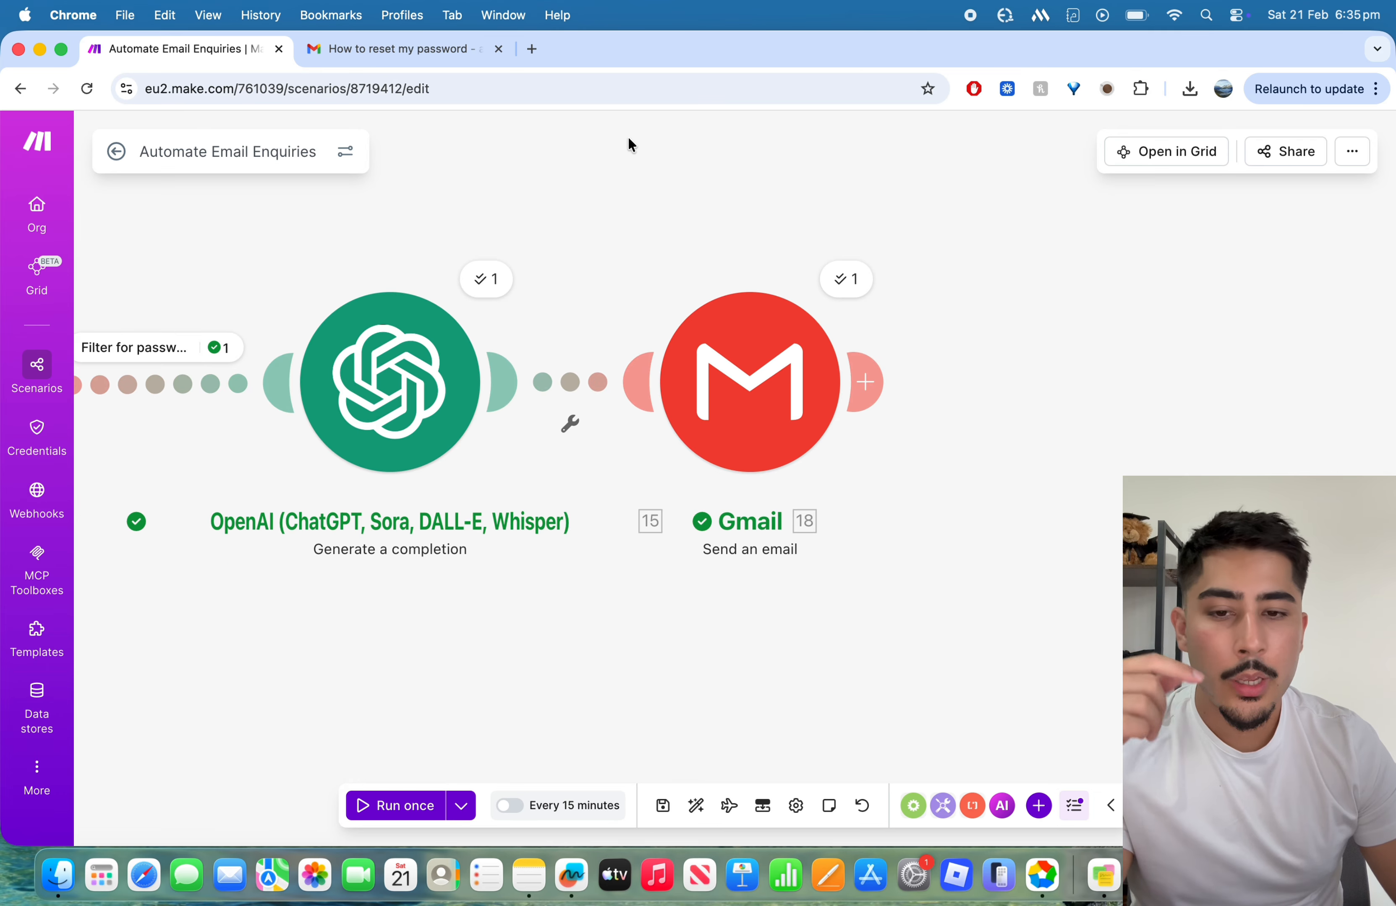
# Step: Switch to Gmail and open the sent email "Re: How to reset my password"
pyautogui.click(372, 55)
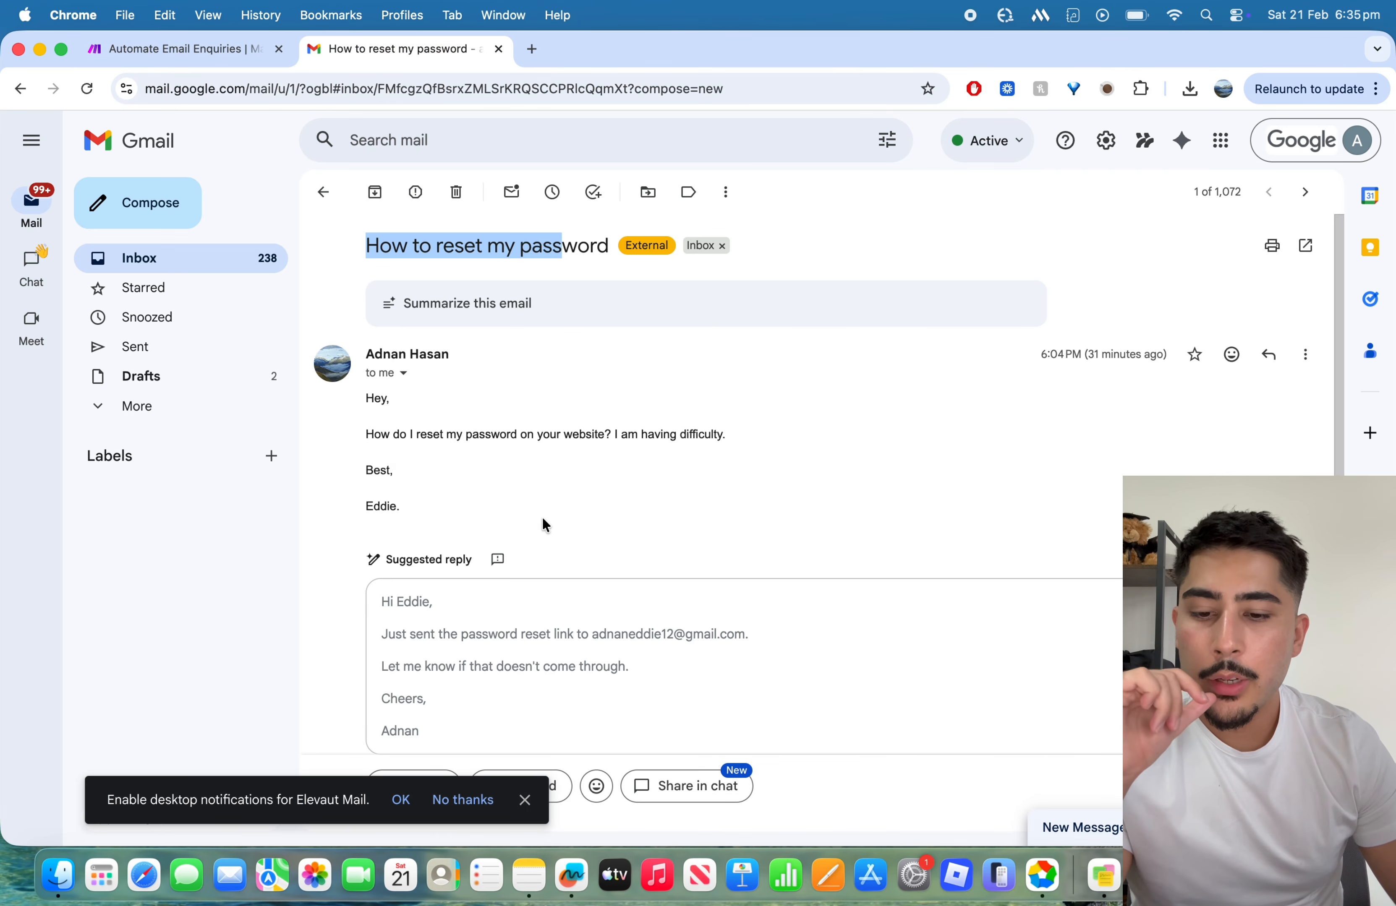
pyautogui.scroll(-1, 541, 517)
pyautogui.scroll(2, 541, 517)
pyautogui.click(323, 192)
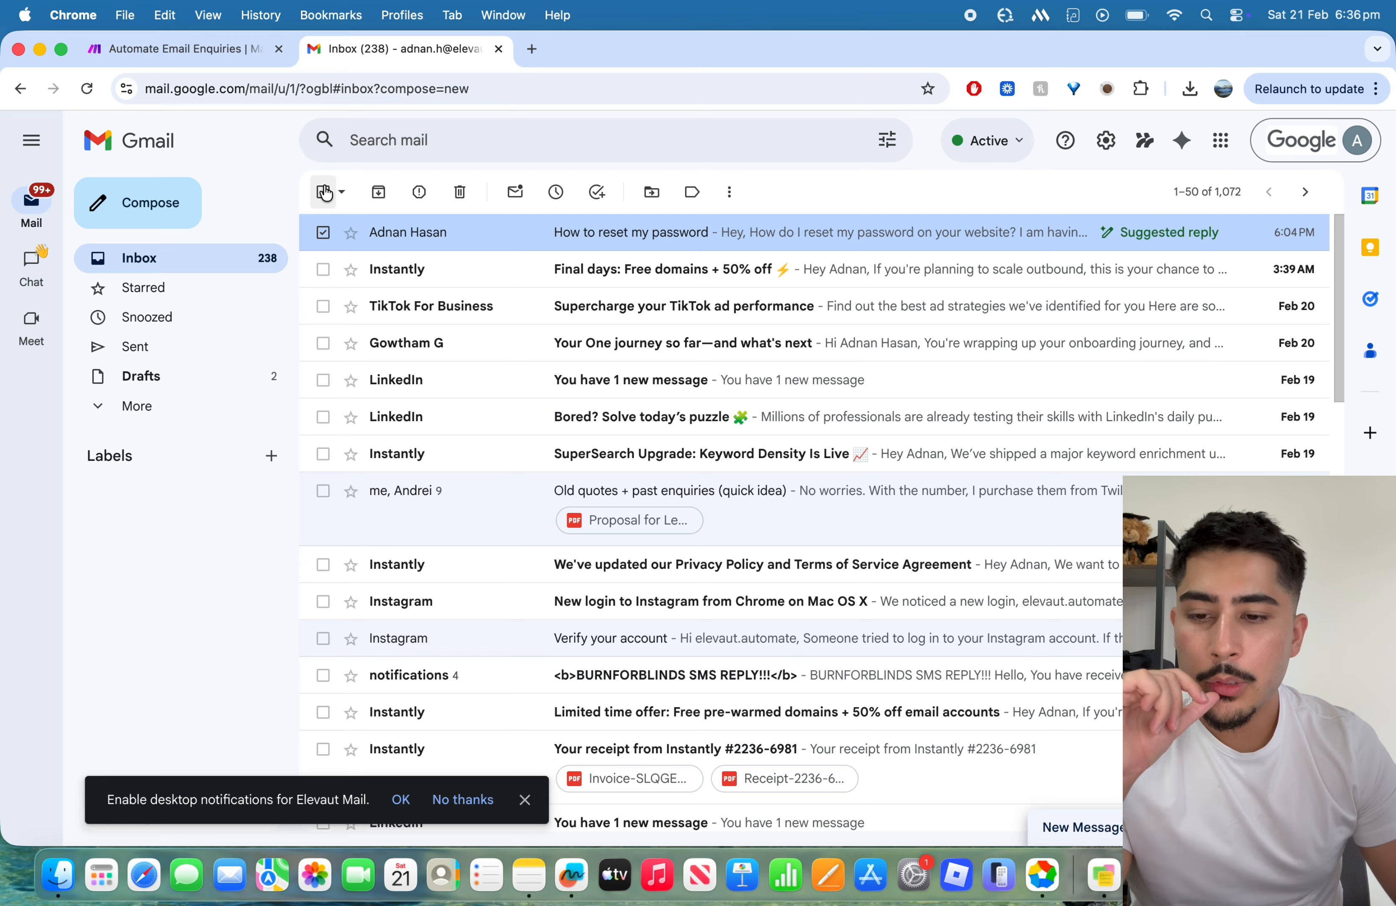
pyautogui.click(207, 345)
pyautogui.click(471, 284)
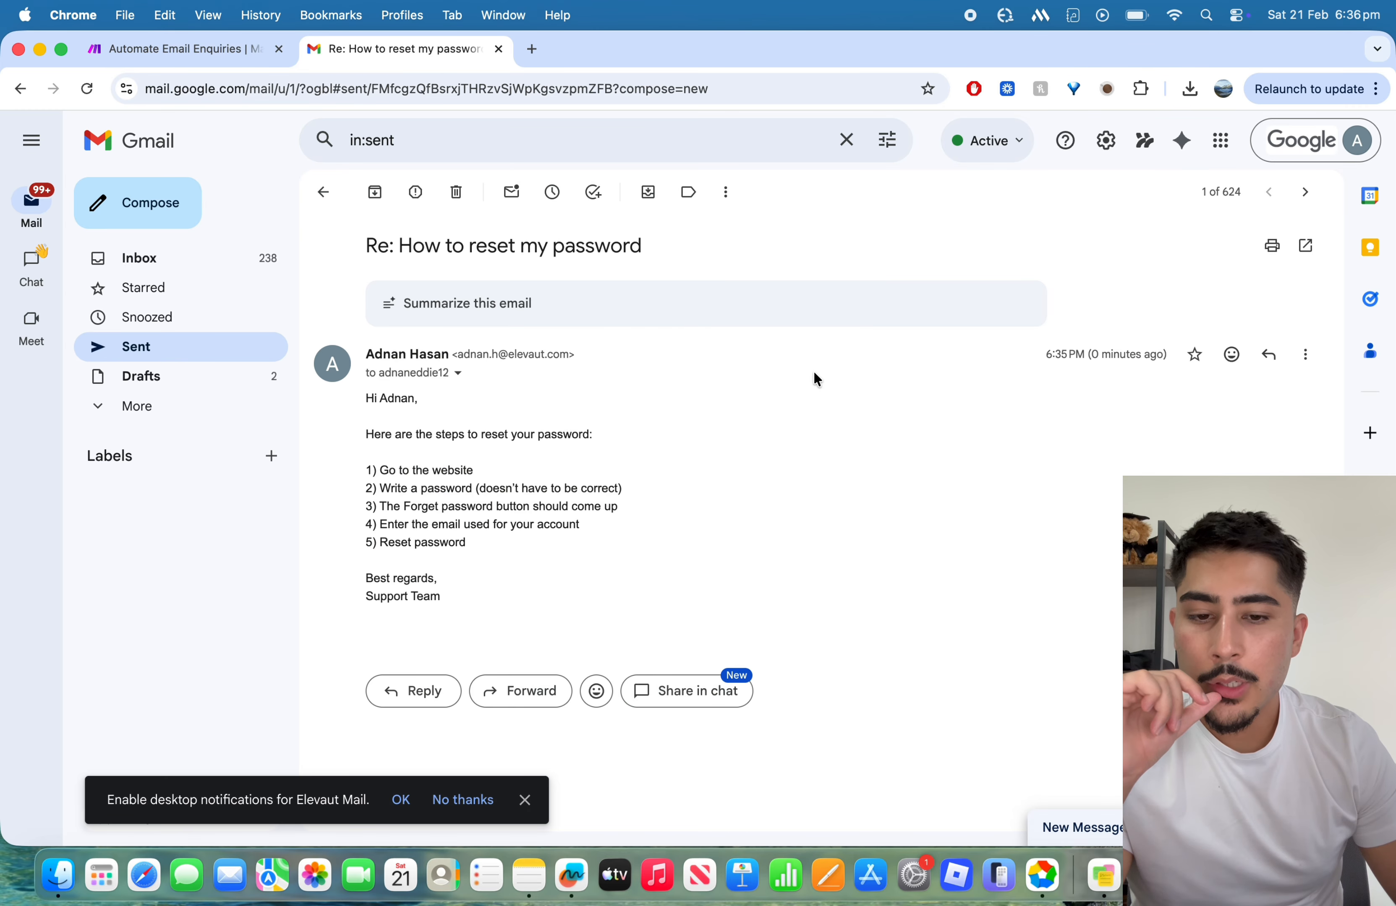
# Step: Read through the sent reply's greeting, password reset steps and sign-off
pyautogui.moveTo(368, 407); pyautogui.dragTo(580, 526)
pyautogui.click(397, 412)
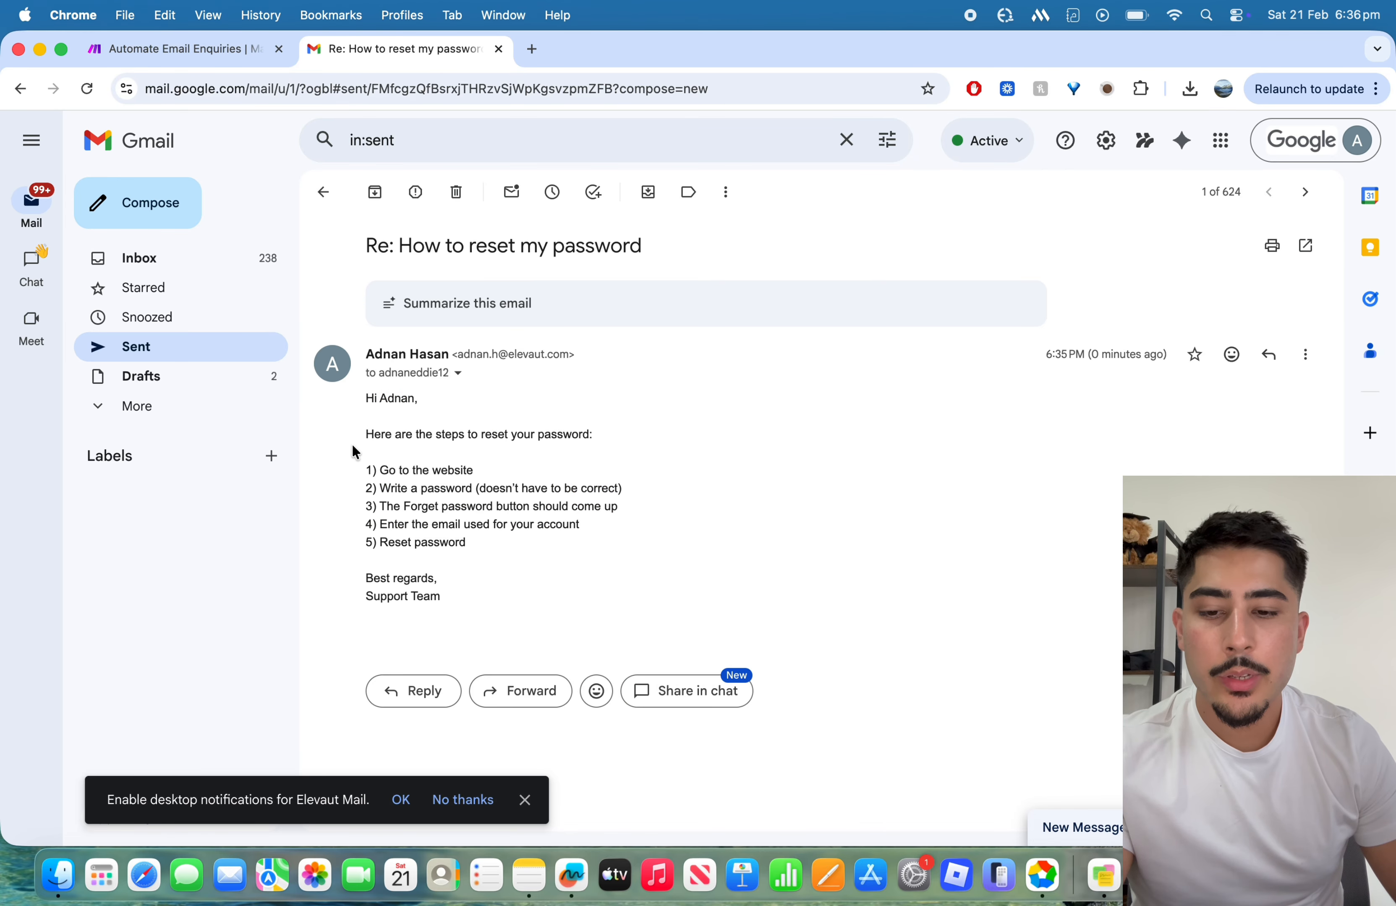
pyautogui.moveTo(353, 446); pyautogui.dragTo(528, 524)
pyautogui.click(528, 524)
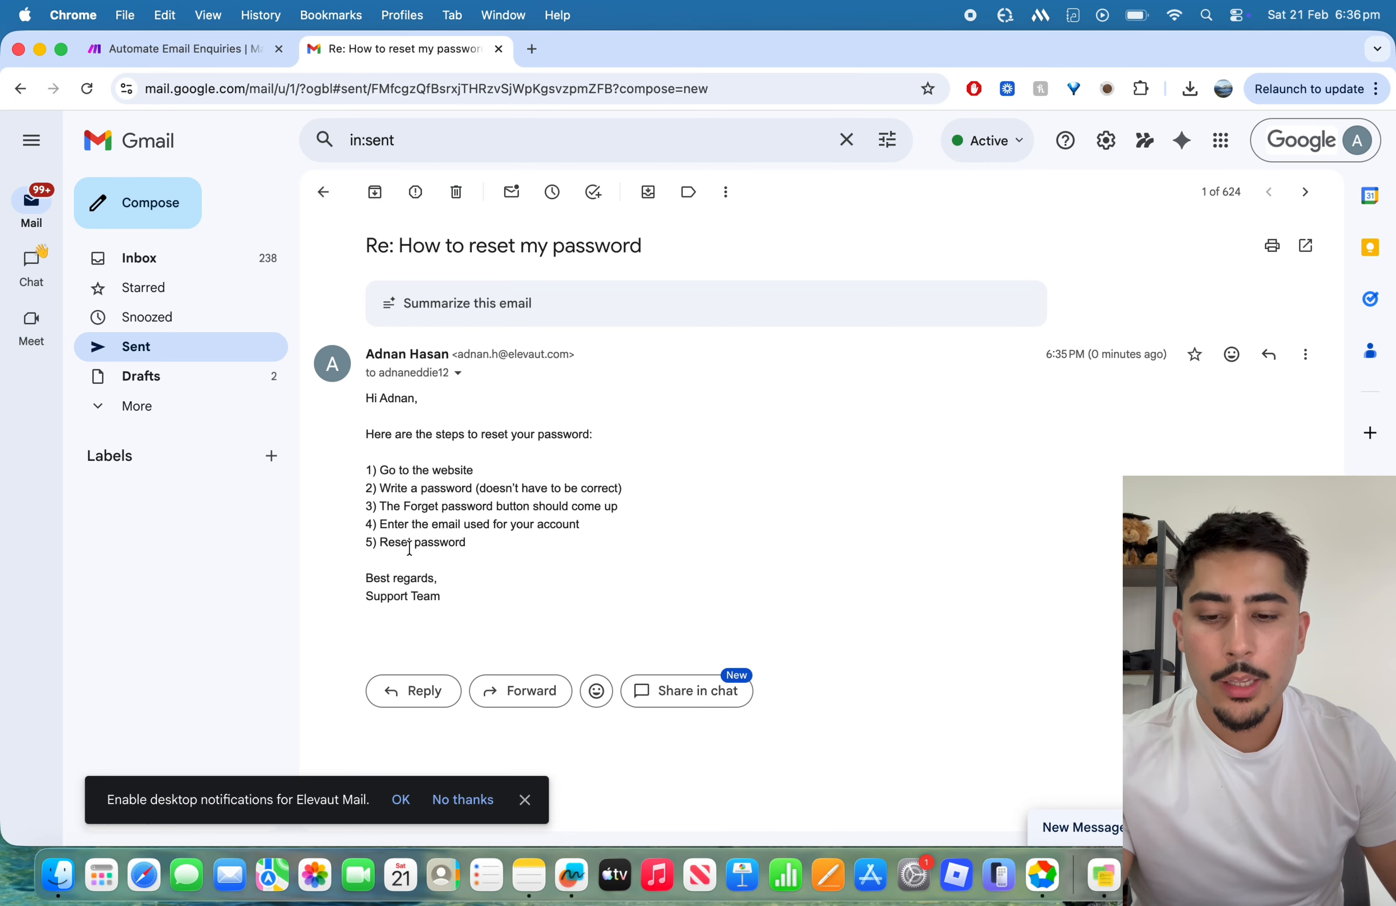
pyautogui.moveTo(379, 543); pyautogui.dragTo(493, 541)
pyautogui.click(493, 541)
pyautogui.moveTo(323, 578); pyautogui.dragTo(486, 601)
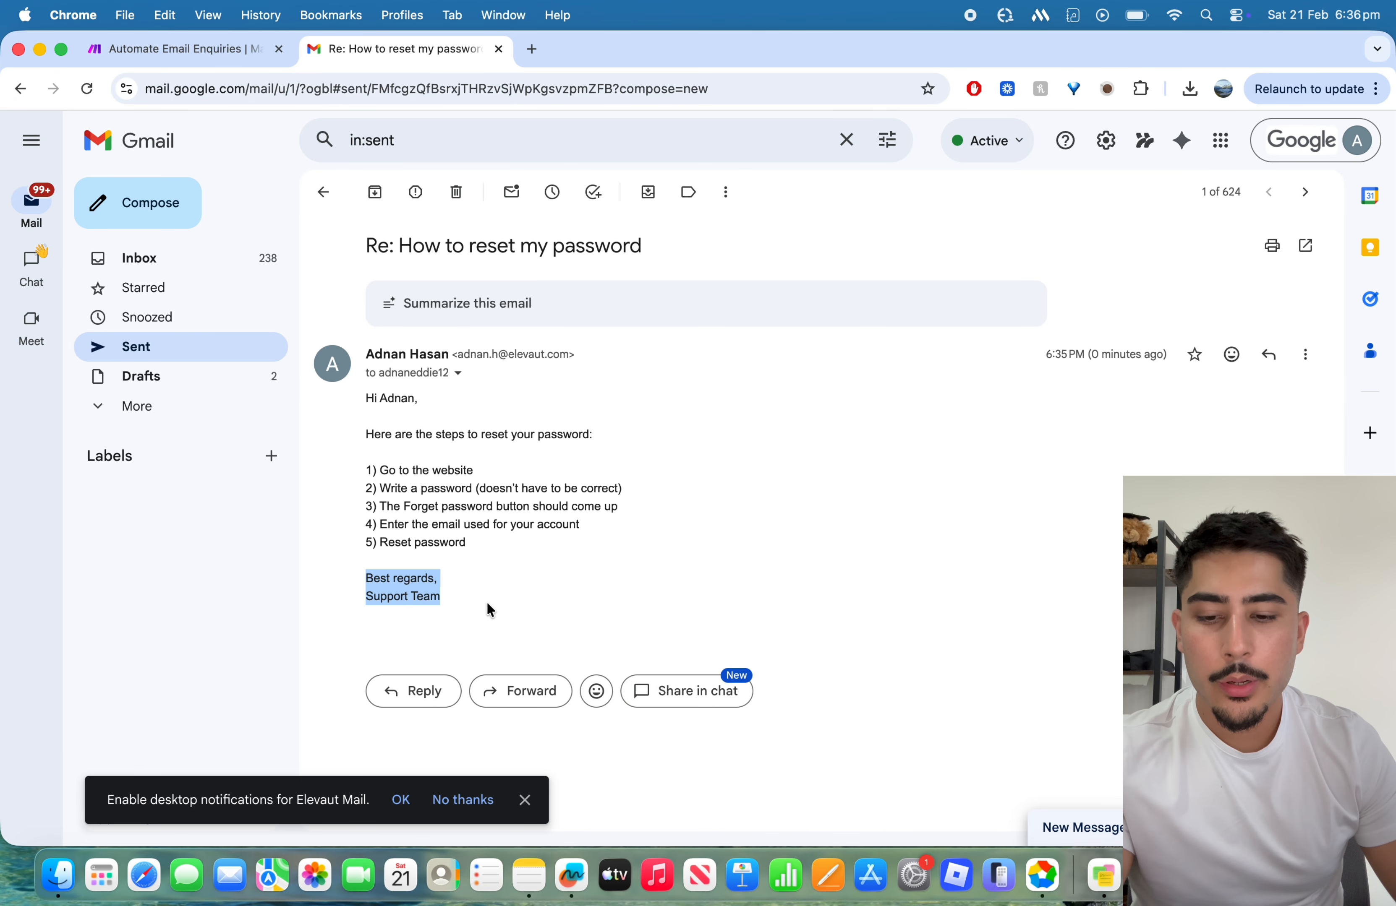
pyautogui.click(486, 601)
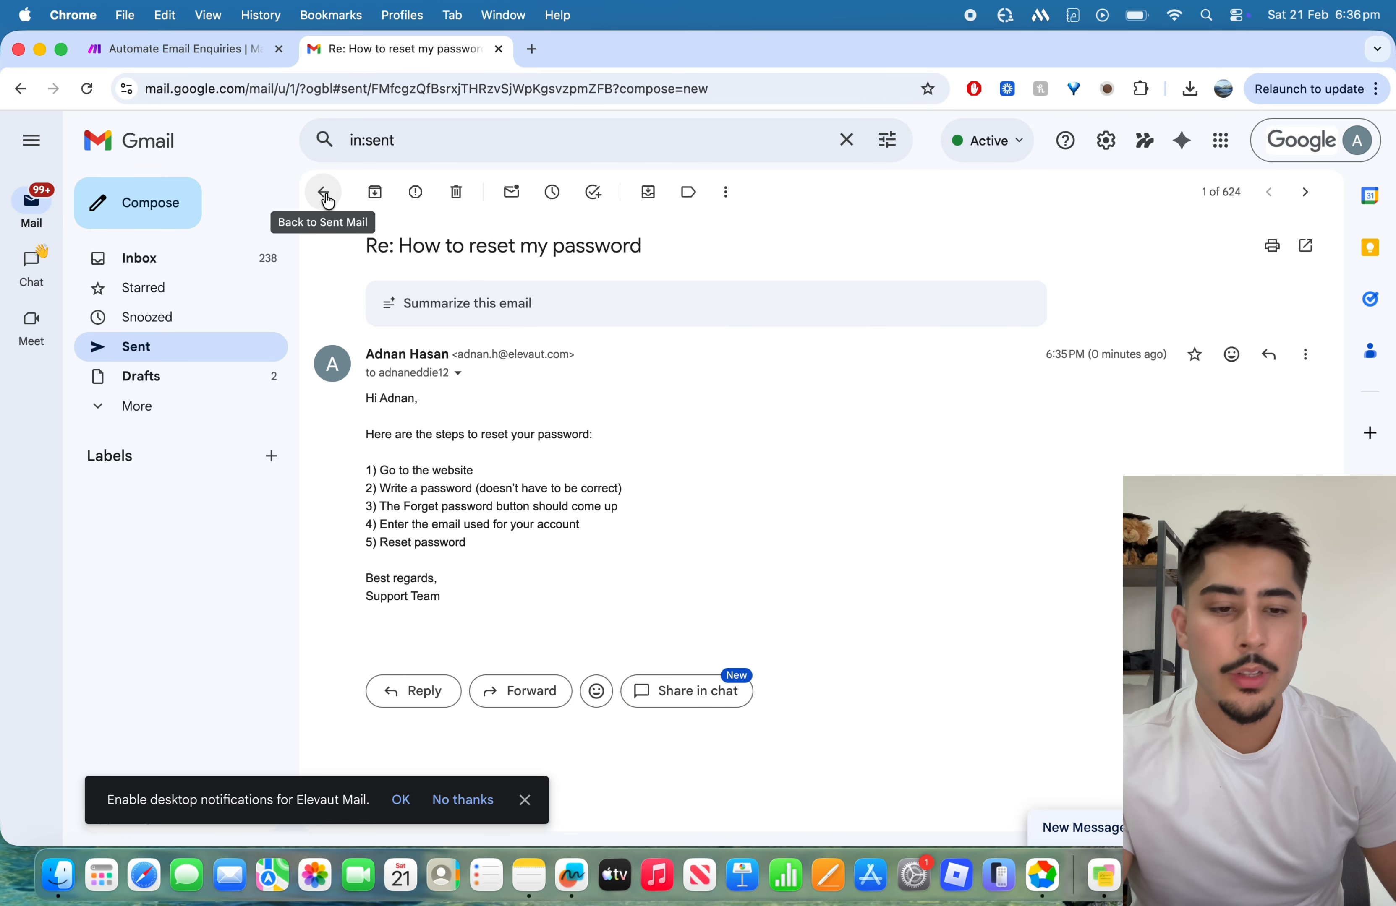
# Step: Switch back to Make and look over the scenario's modules from Search emails to Send an email
pyautogui.click(197, 47)
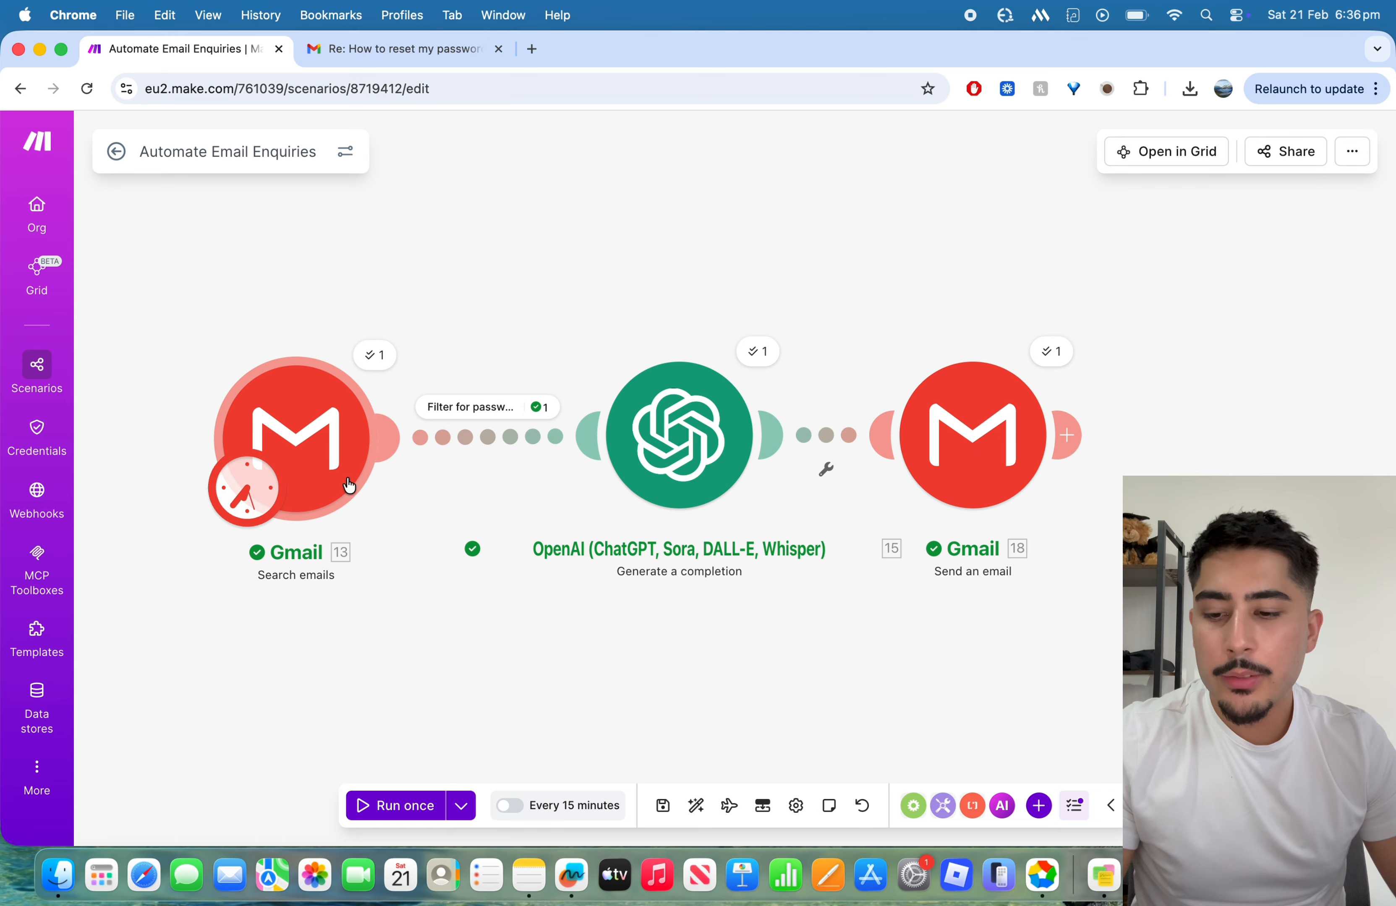
pyautogui.moveTo(657, 612); pyautogui.dragTo(550, 578)
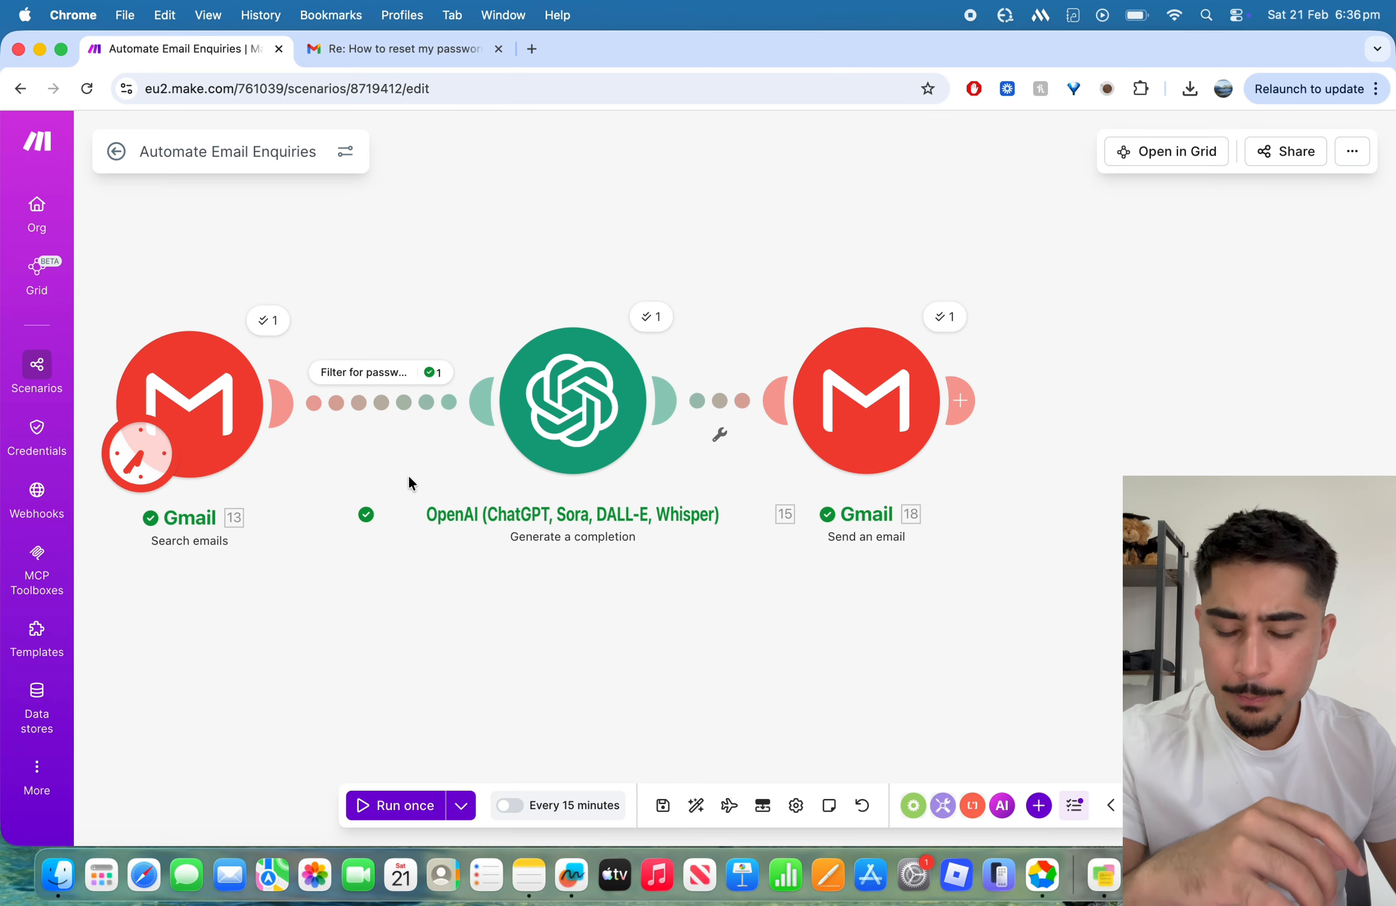
pyautogui.moveTo(633, 579); pyautogui.dragTo(503, 509)
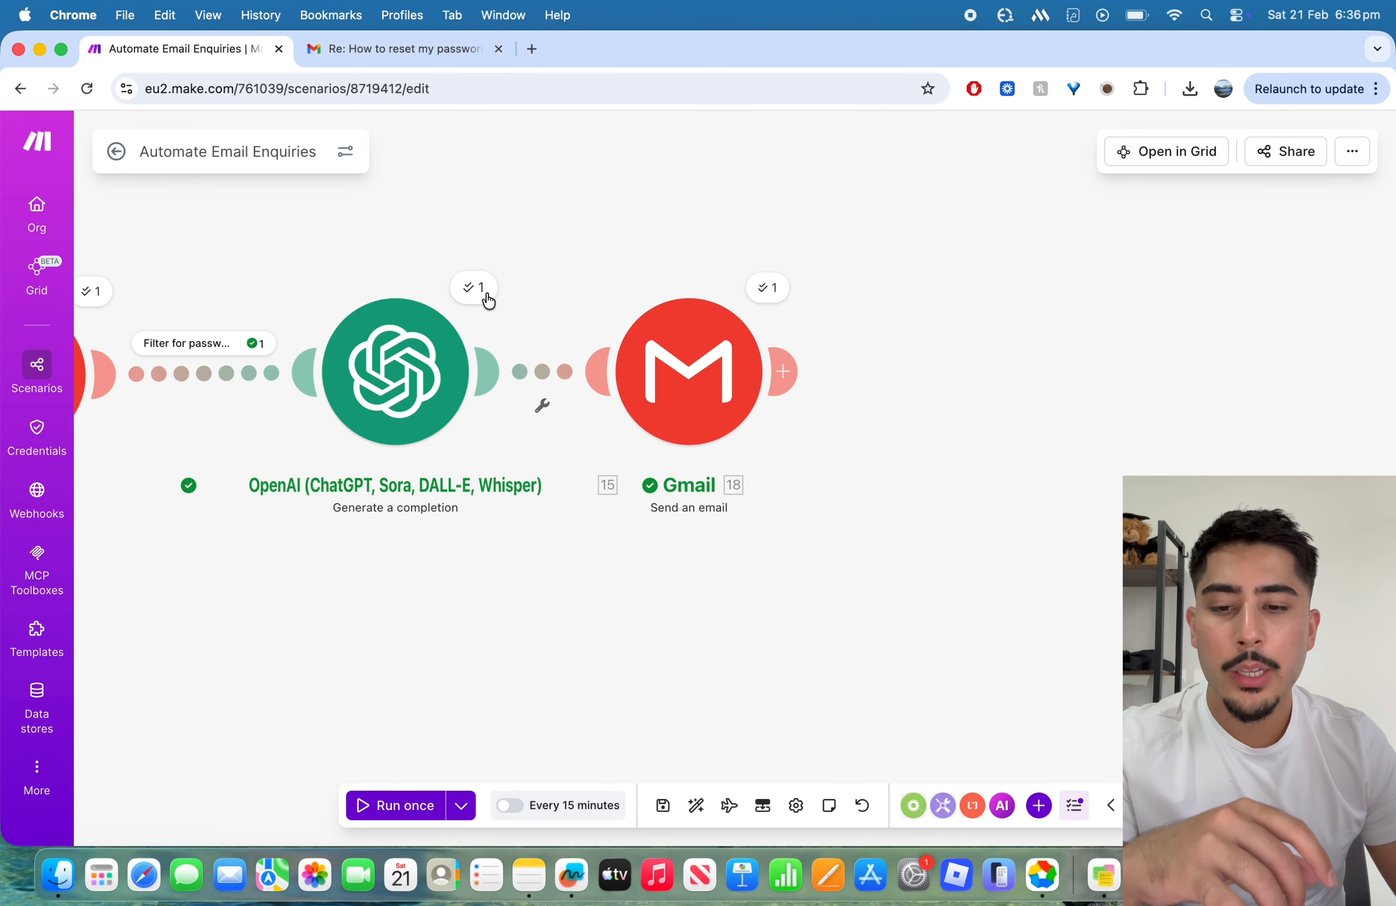
pyautogui.moveTo(583, 237); pyautogui.dragTo(423, 253)
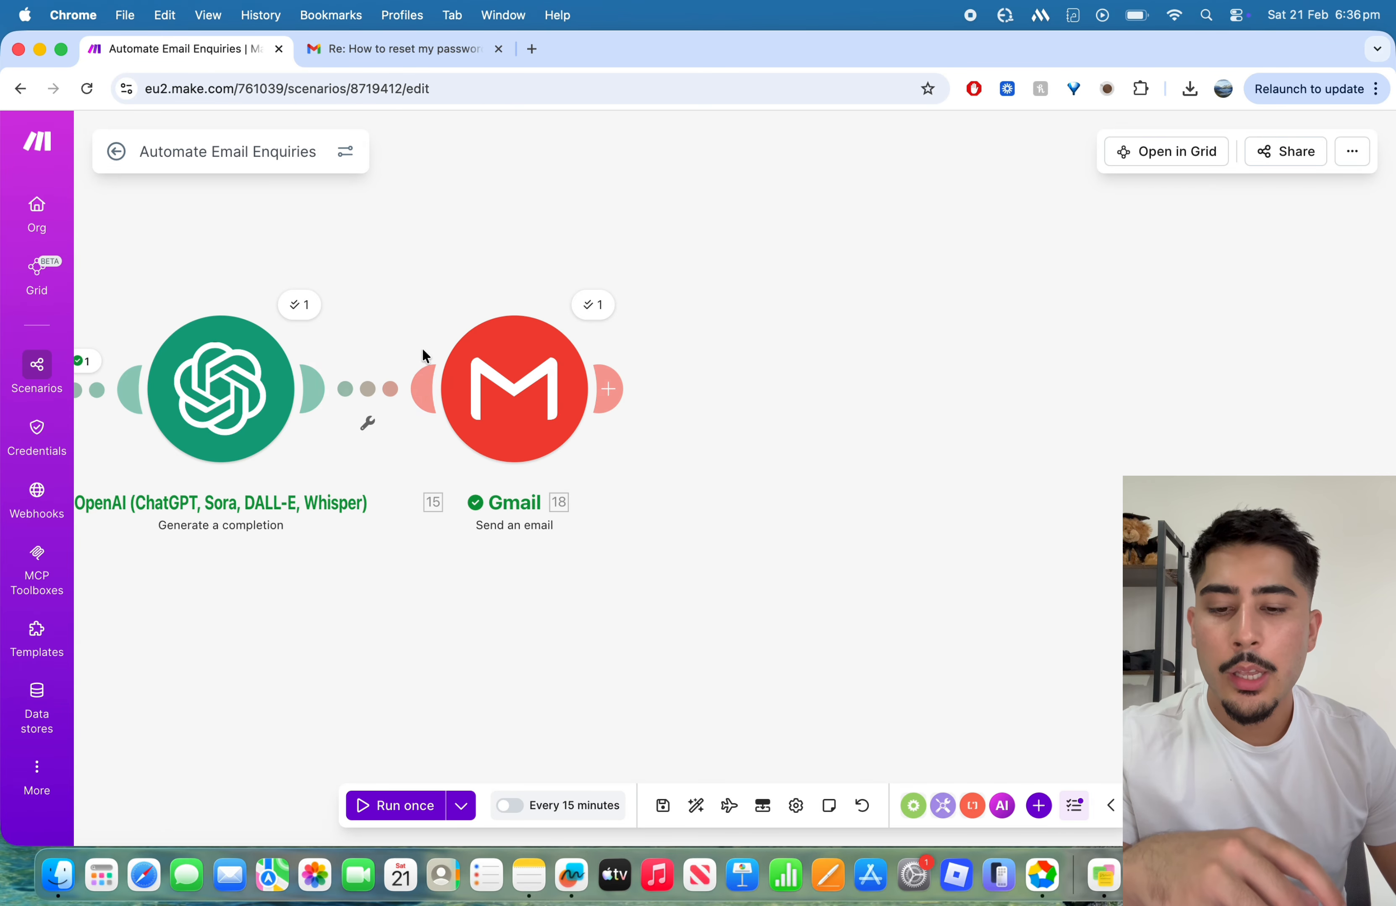
pyautogui.moveTo(716, 526); pyautogui.dragTo(1040, 523)
pyautogui.moveTo(733, 611); pyautogui.dragTo(837, 616)
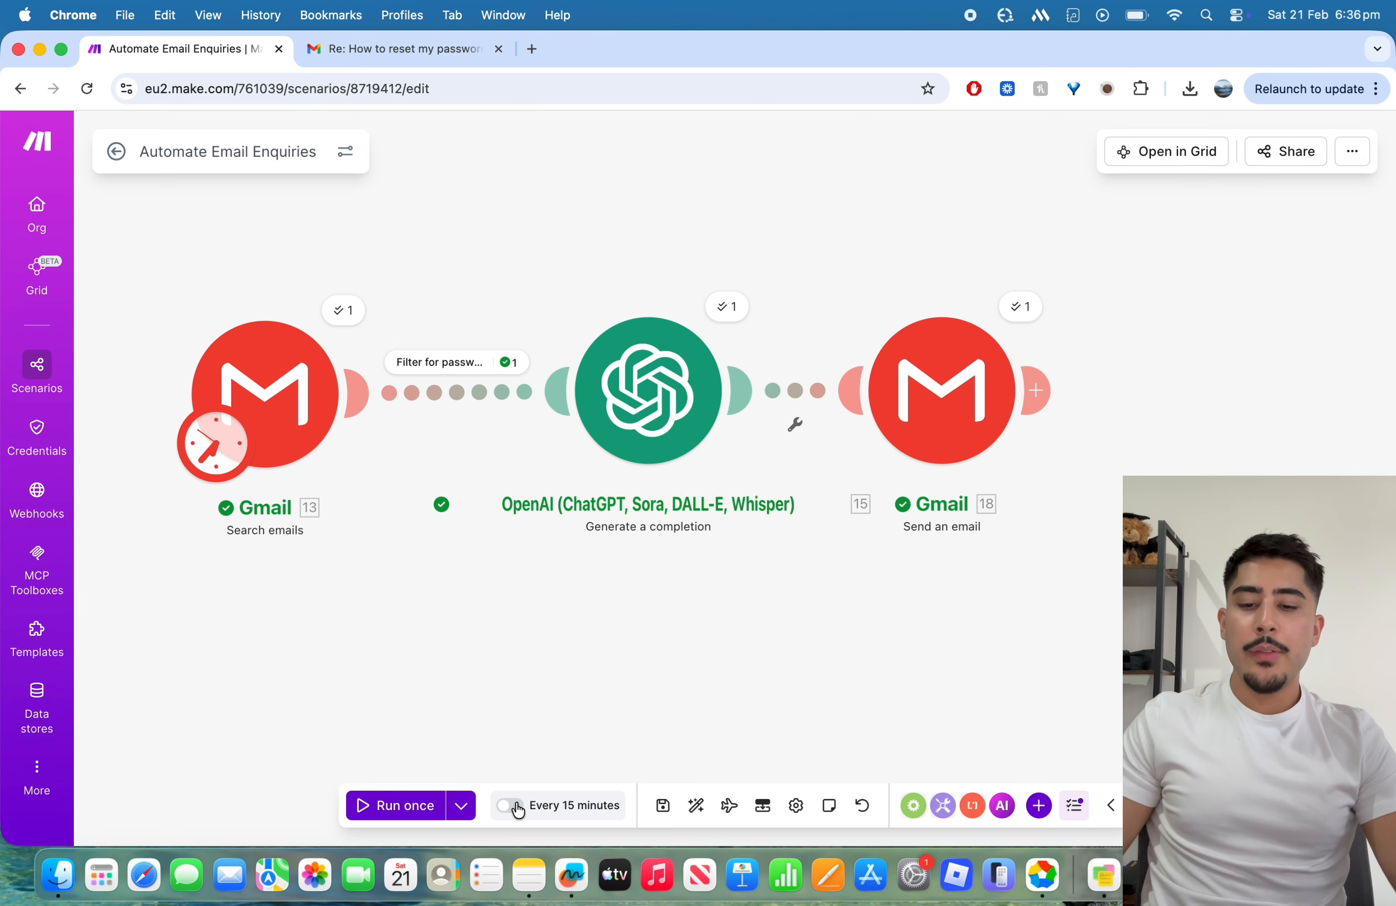
# Step: Check the Run with existing data options, close them without running, and save the scenario
pyautogui.click(461, 806)
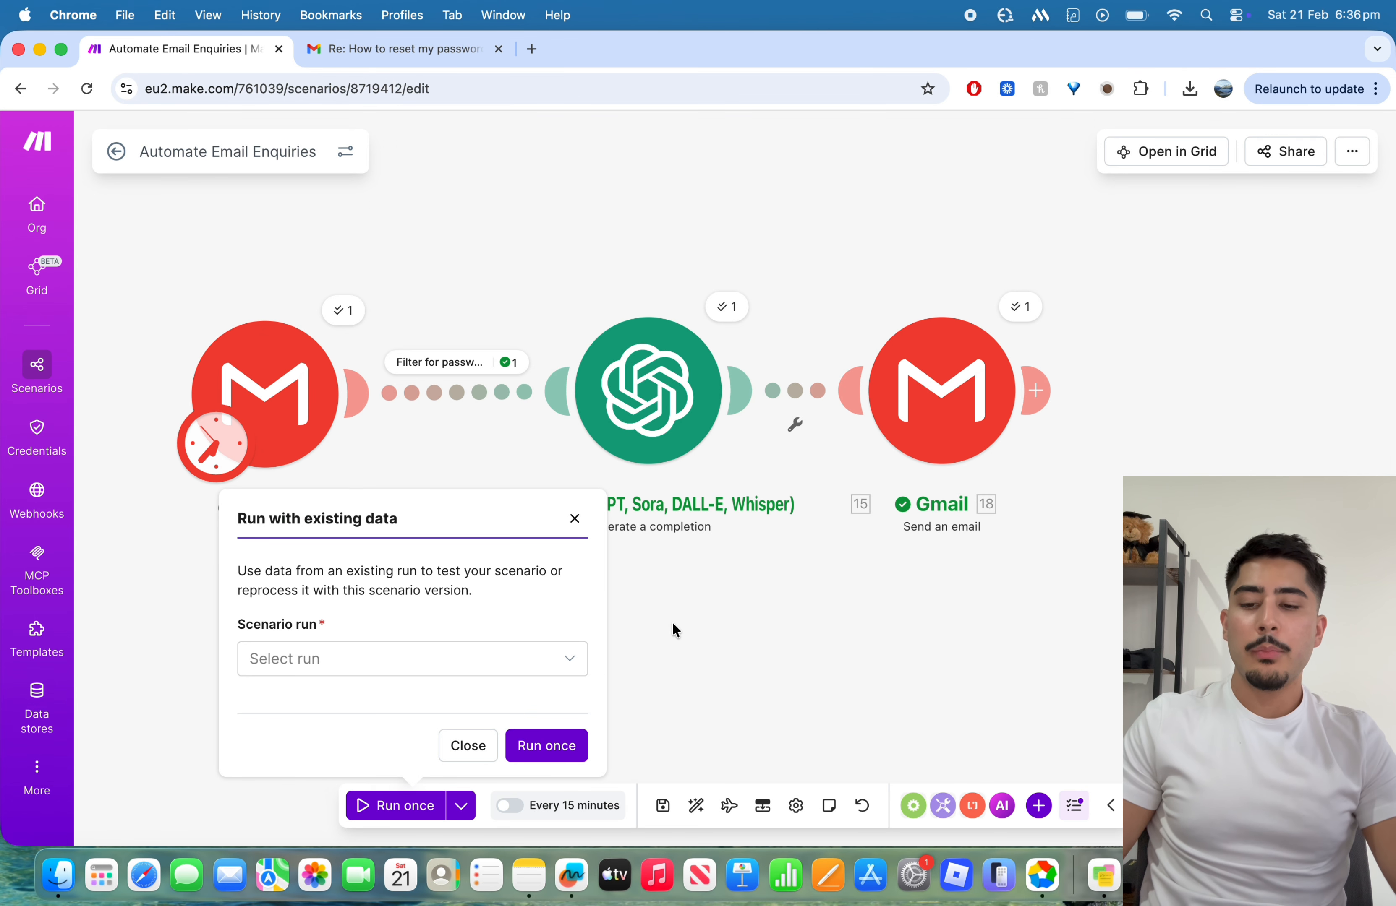
pyautogui.click(574, 518)
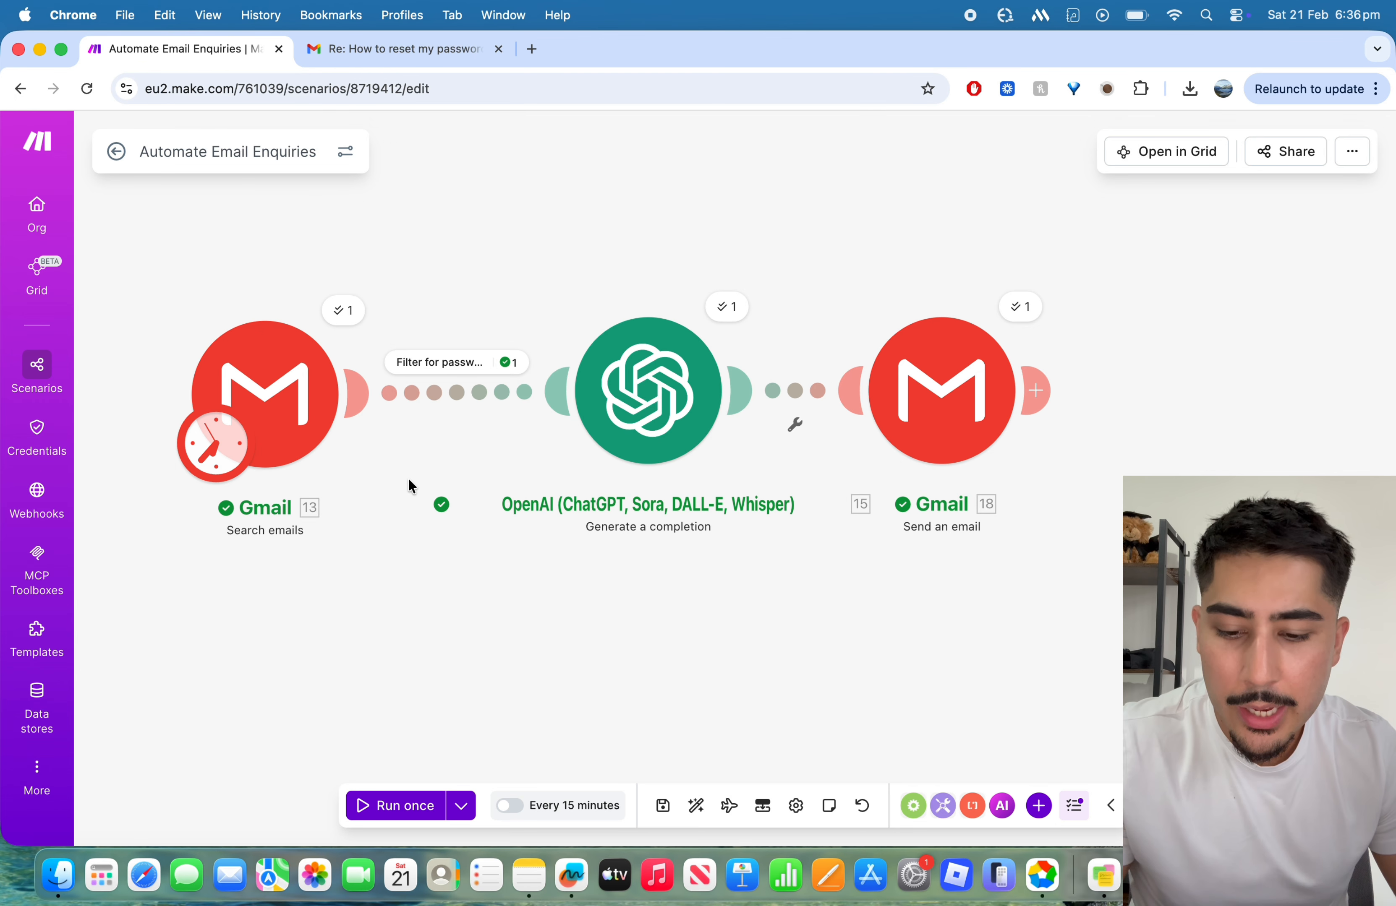
pyautogui.click(678, 800)
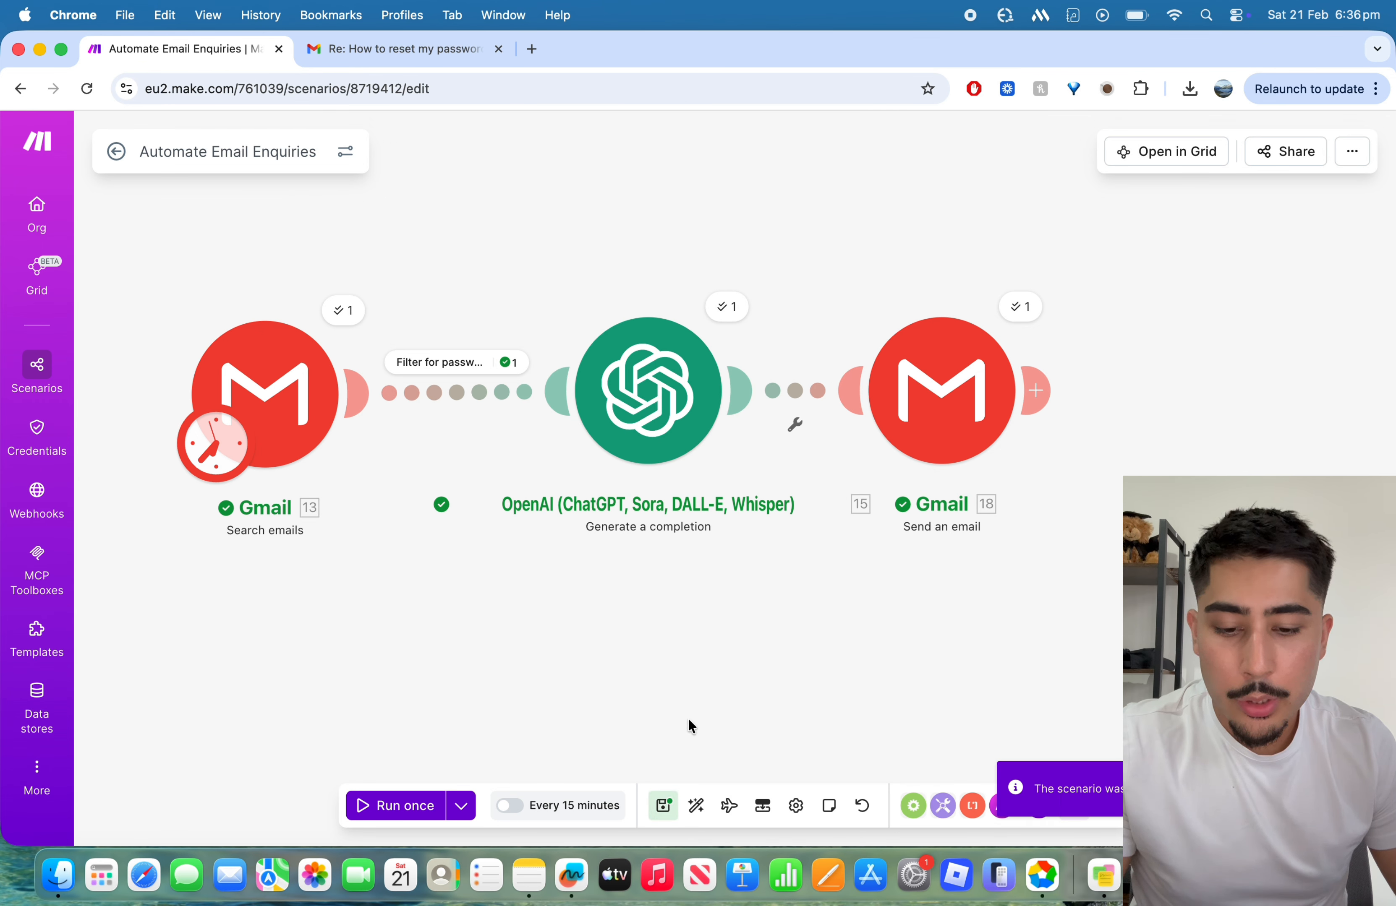